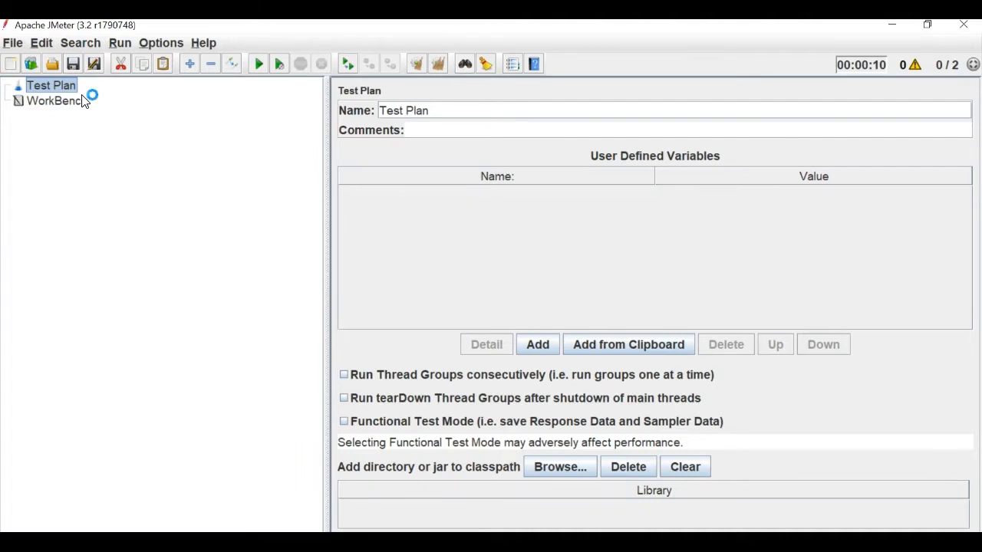
- Add a Thread Group to the Test Plan and name it Scenario1
right_click(54, 88)
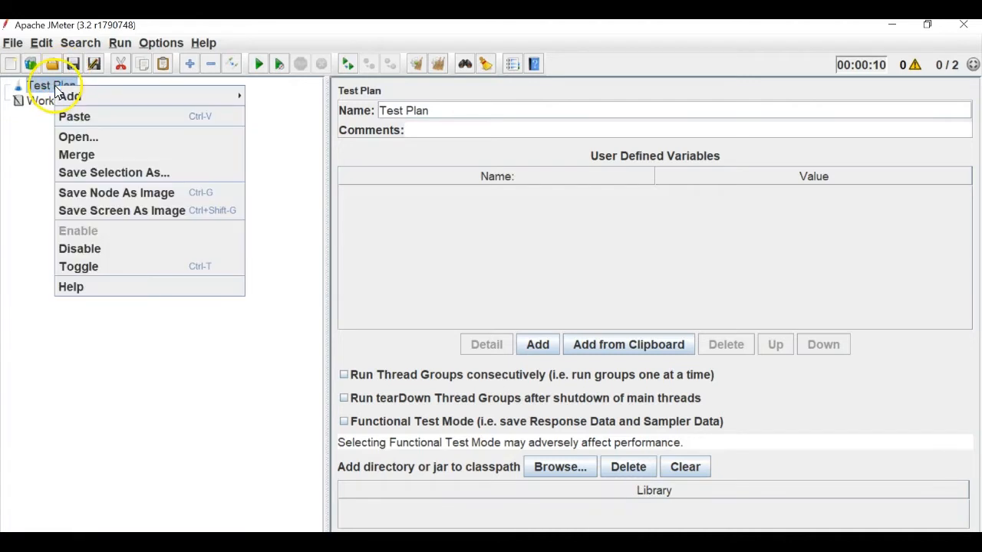
mouse_move(97, 95)
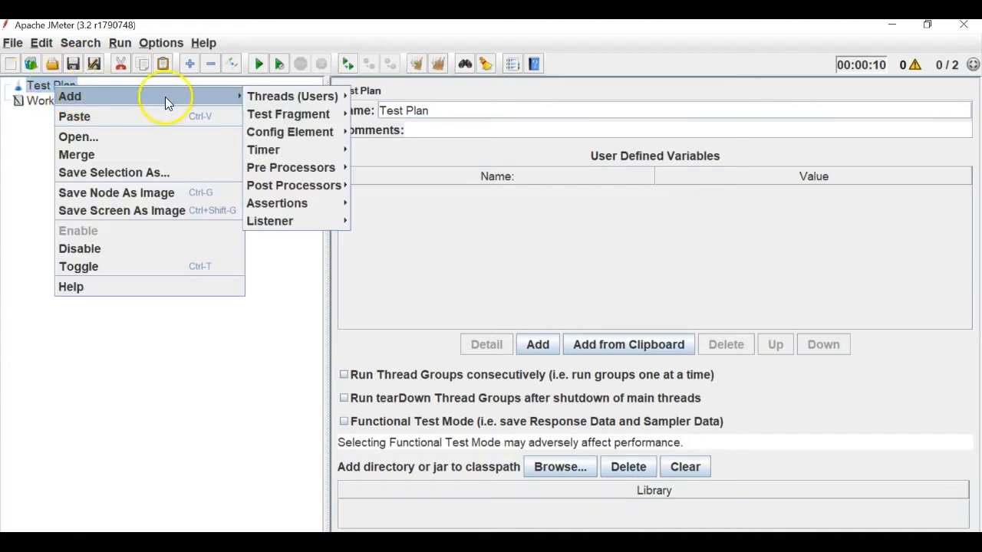
mouse_move(313, 102)
left_click(357, 96)
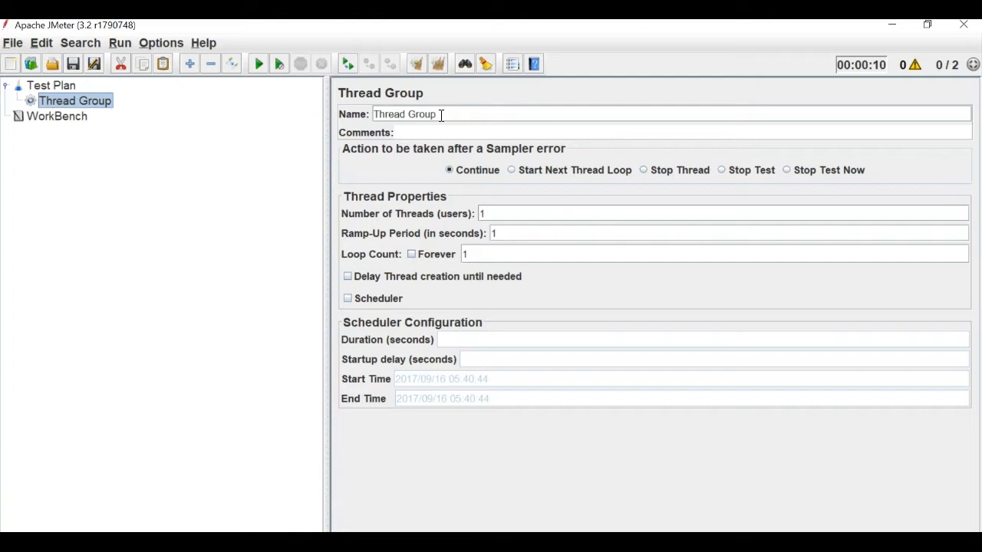
left_click_drag(460, 111, 305, 114)
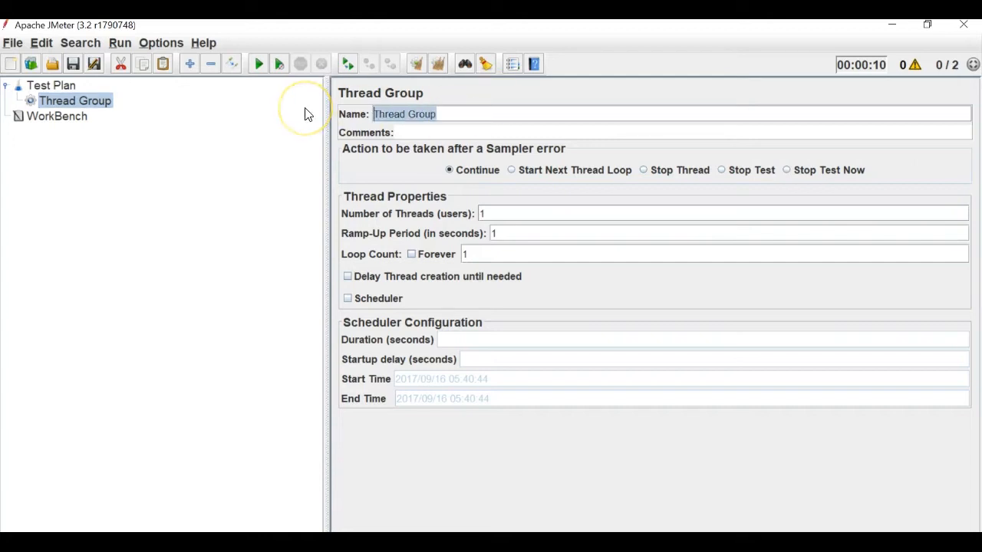
type("Scenario1")
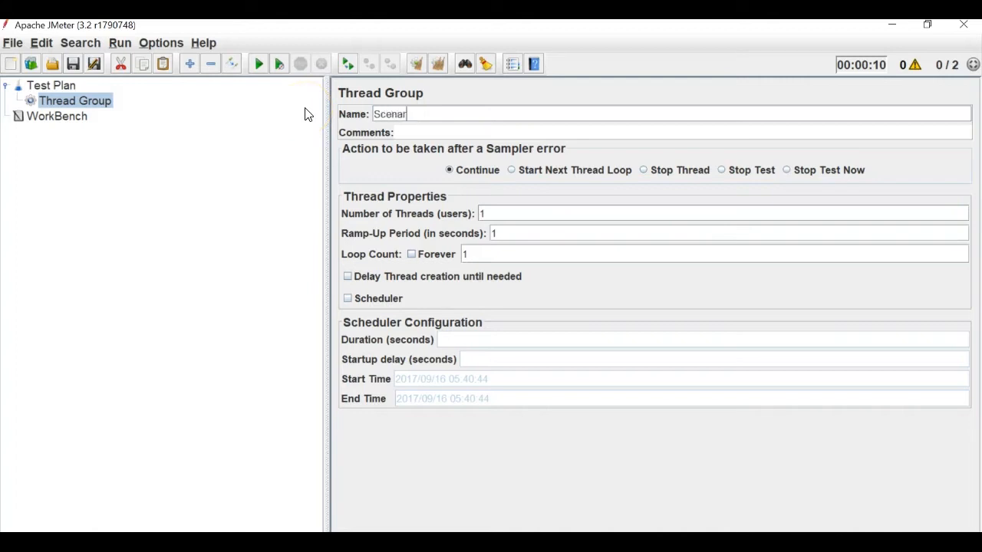
left_click(66, 116)
left_click(74, 101)
- Add an HTTP Request sampler to the Scenario1 thread group
right_click(87, 105)
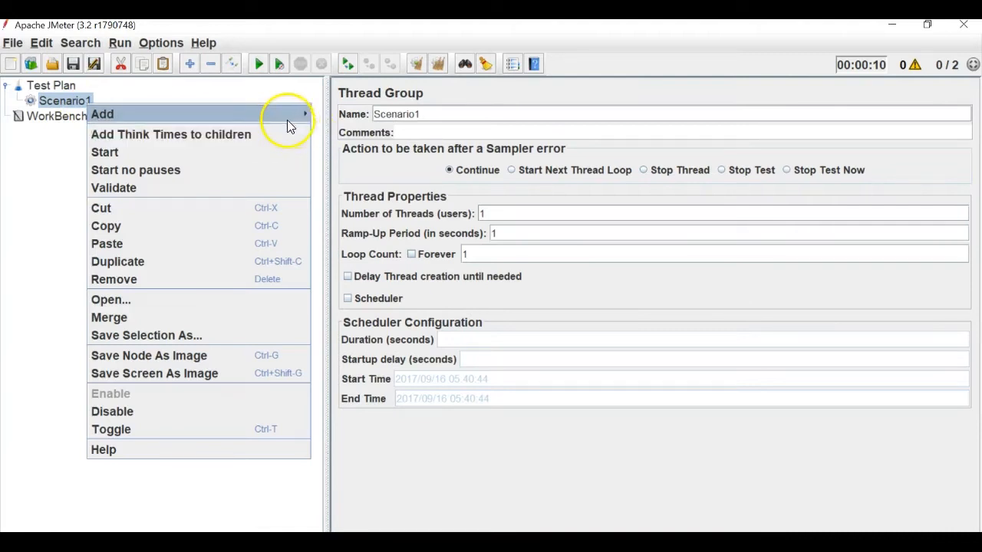
mouse_move(295, 115)
mouse_move(339, 186)
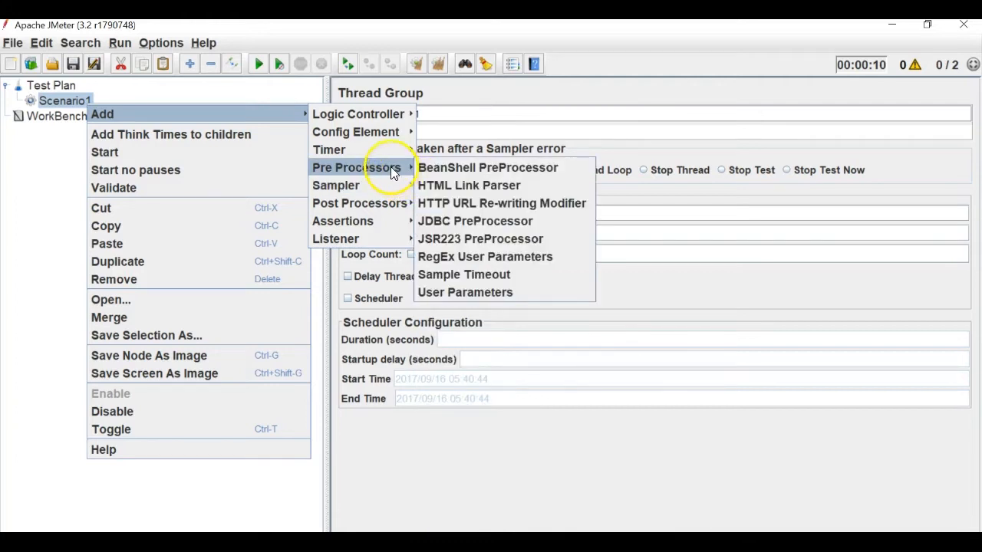
mouse_move(383, 132)
mouse_move(361, 222)
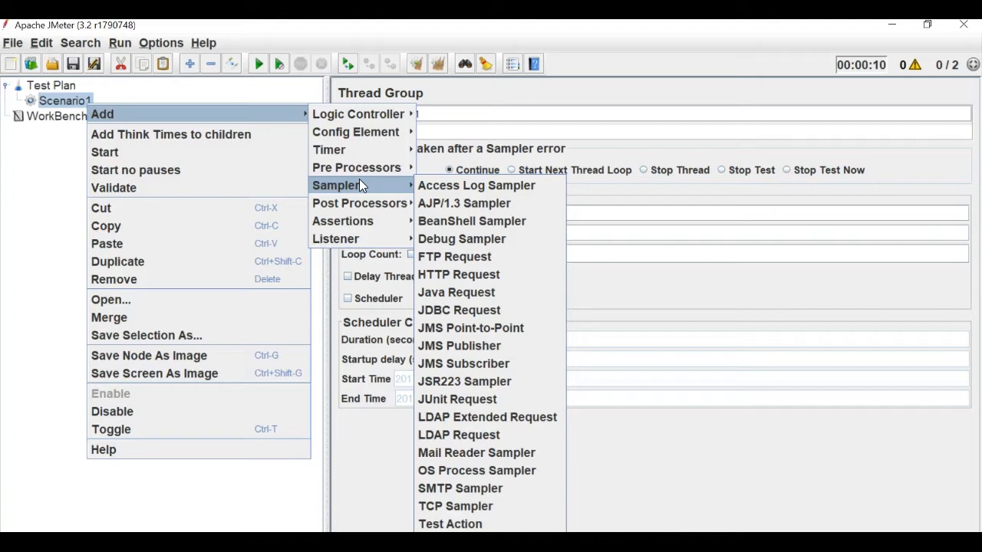
left_click(458, 278)
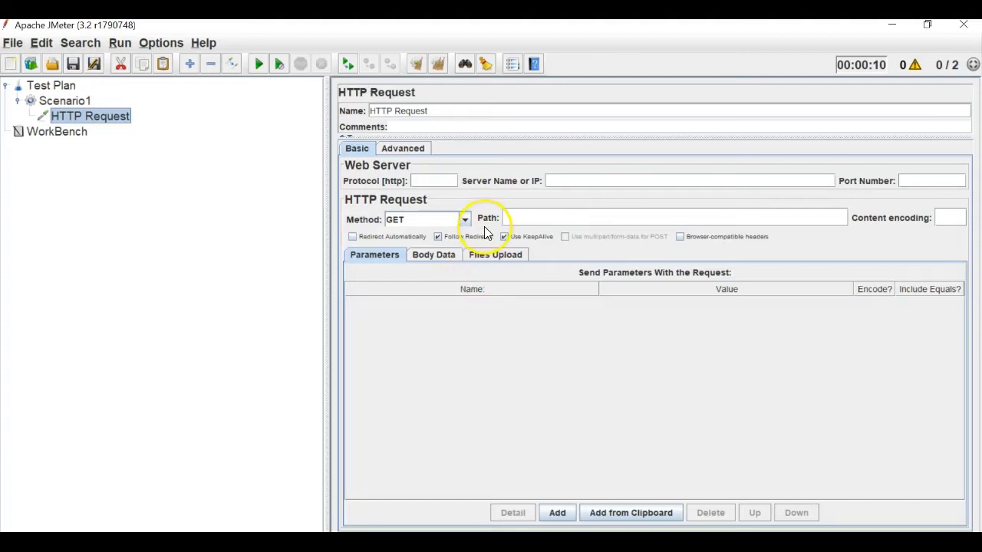
- Examine the request methods available for the HTTP Request sampler
left_click(465, 220)
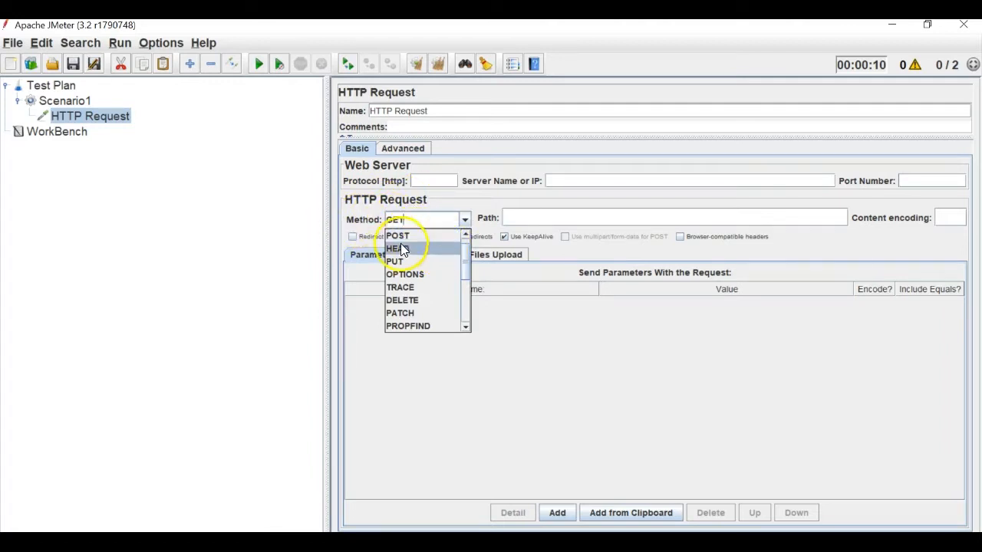
scroll(405, 275, "down", 3)
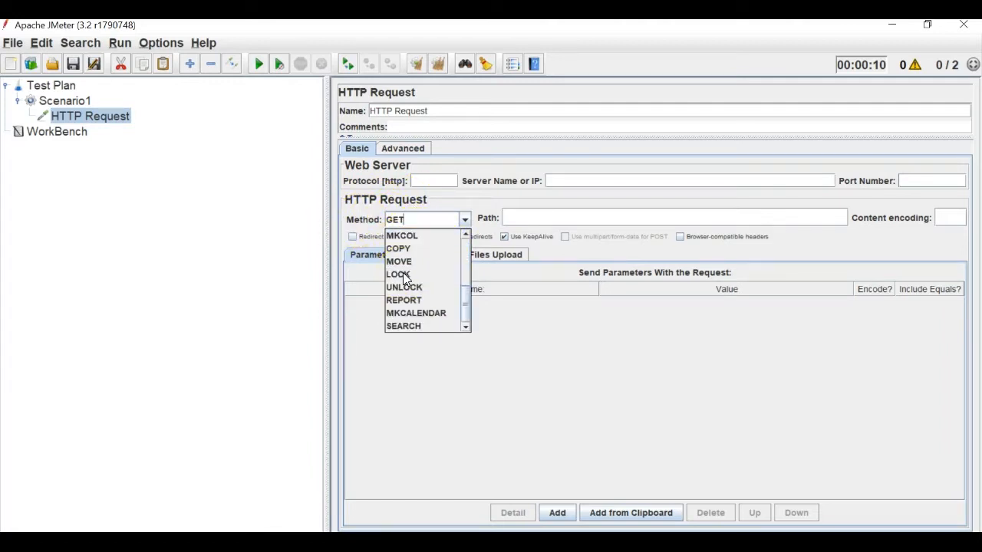
scroll(405, 277, "up", 4)
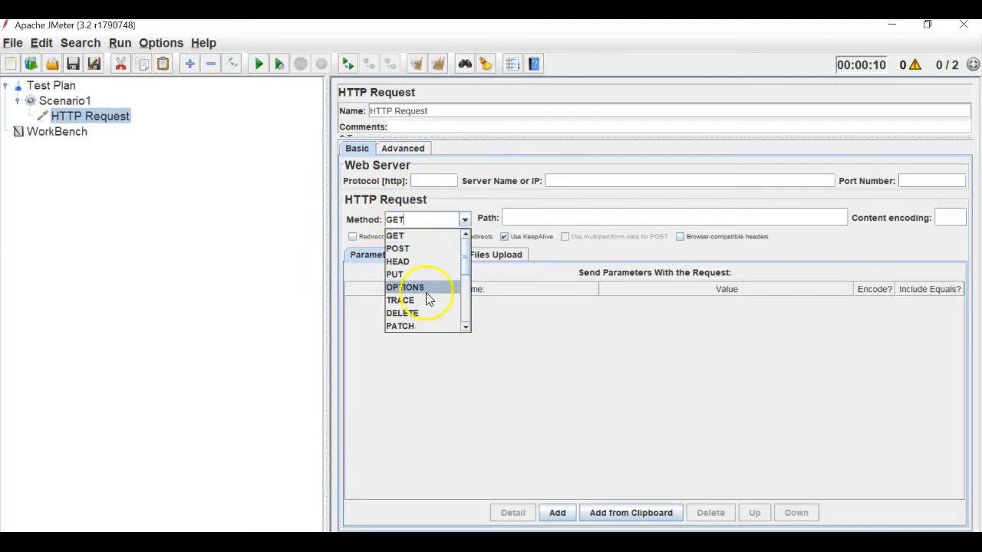
left_click(572, 352)
- Rename the HTTP Request sampler to HomeScreen
scroll(501, 280, "up", 2)
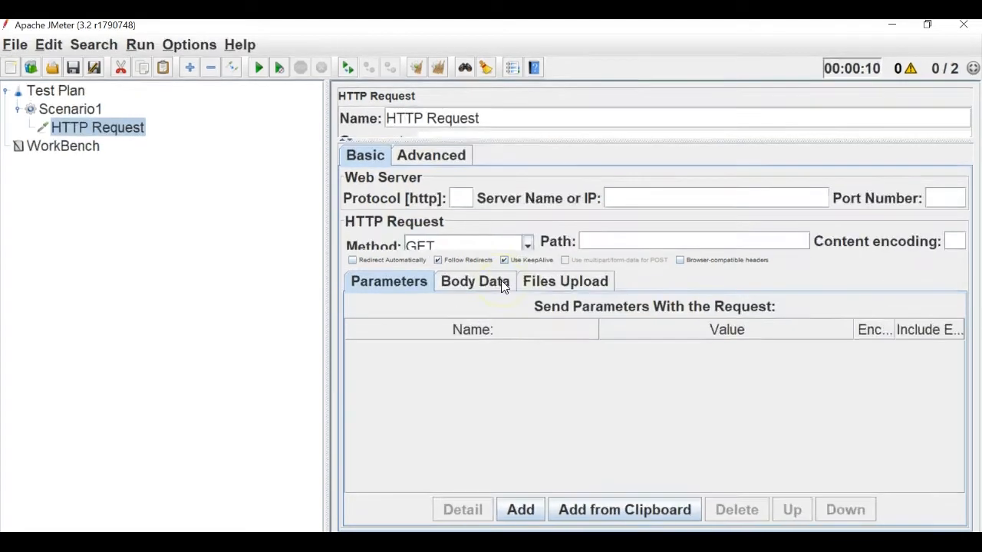
scroll(501, 280, "up", 1)
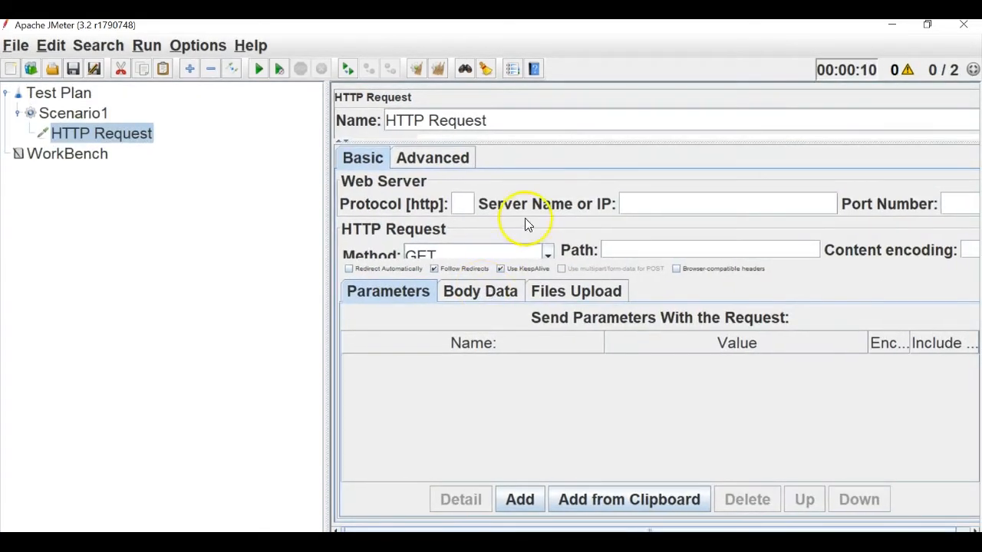
key("ctrl+minus")
key("ctrl+minus")
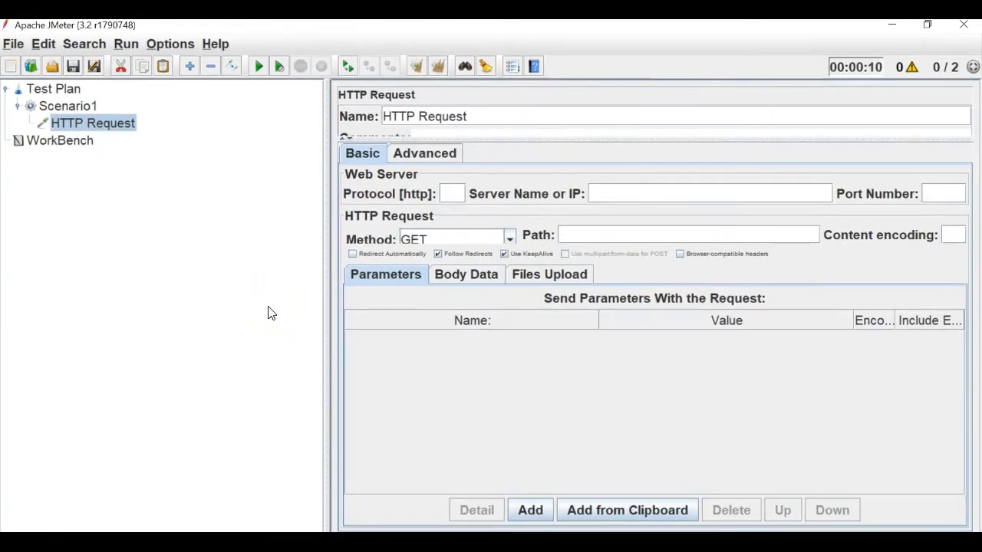
key("ctrl+minus")
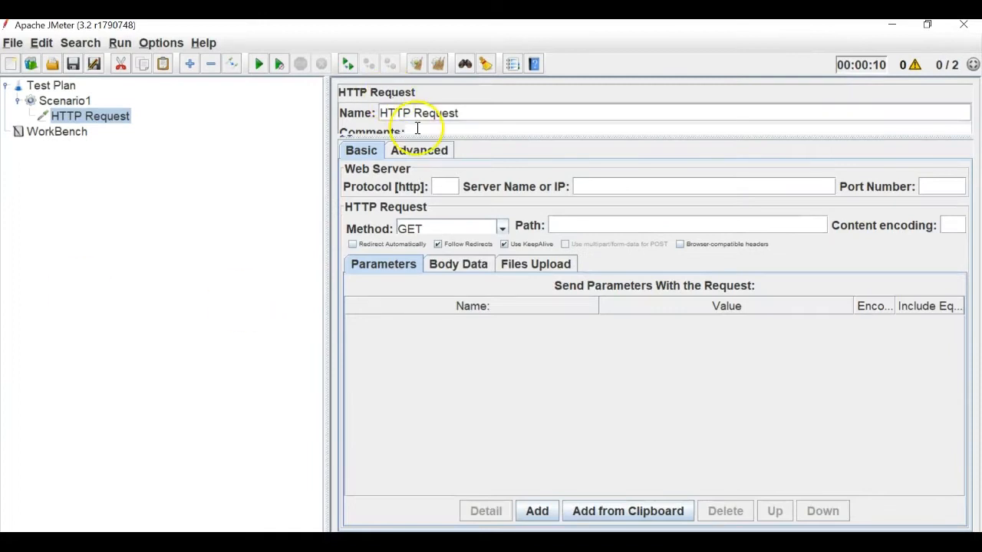
left_click_drag(467, 114, 366, 114)
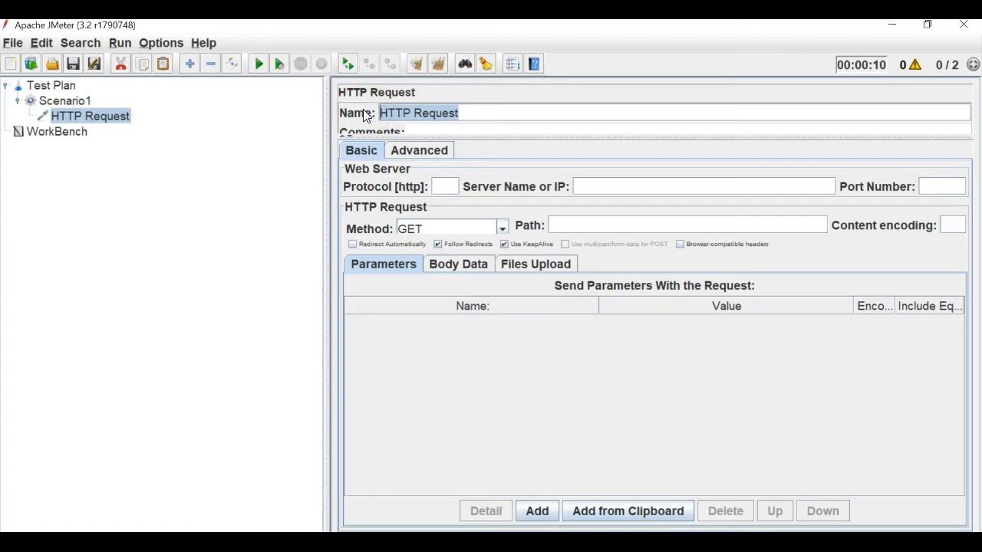
type("Home")
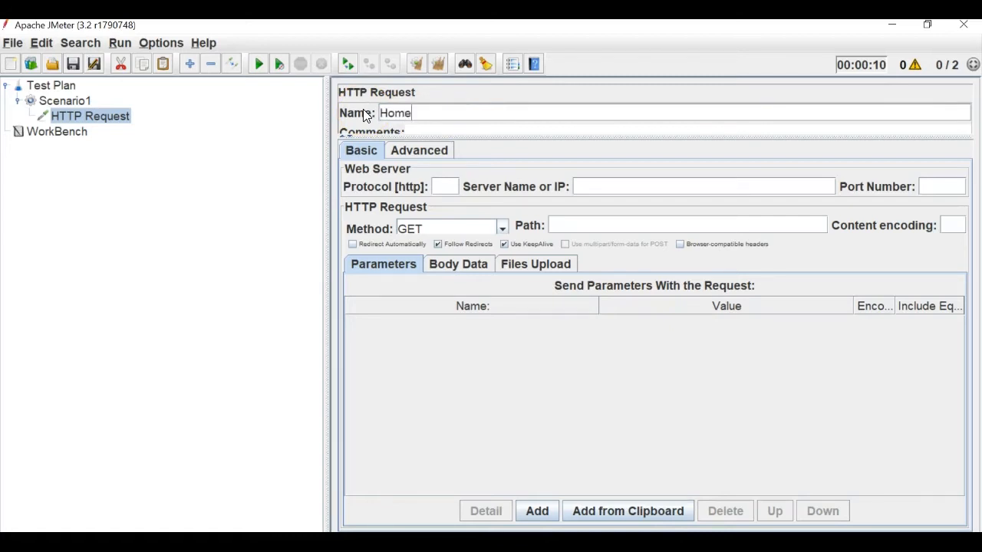
type("Screen")
- Switch to Chrome and open jmeter.apache.org in the new tab
left_click(408, 542)
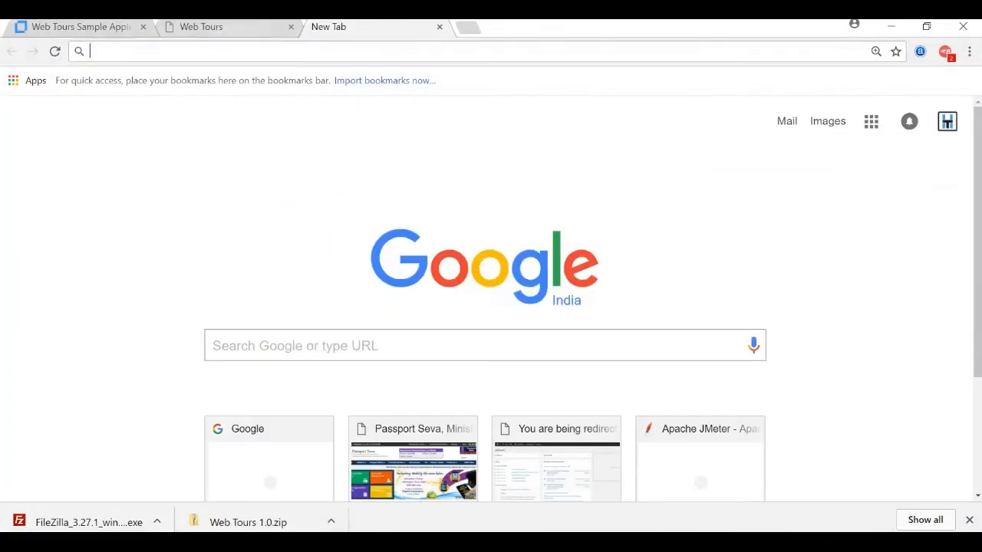
left_click(281, 49)
type("jmeter.apache.org")
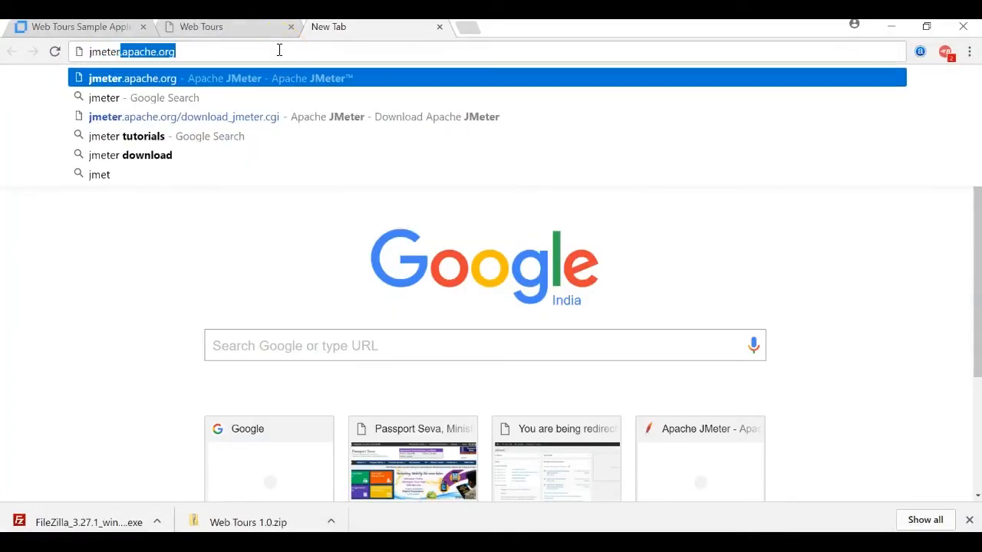
key("Return")
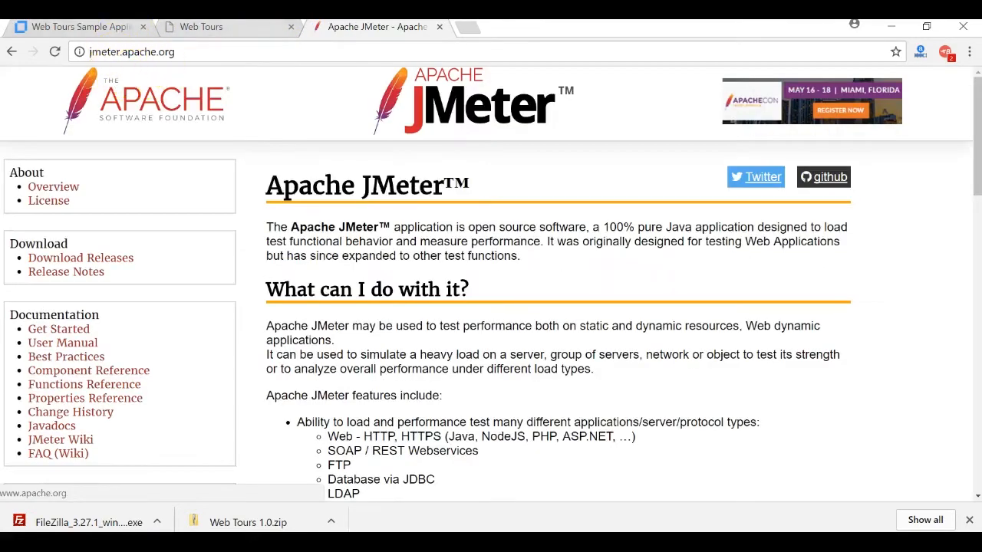
- Compare the website address in Chrome with the web server fields of the HTTP request in JMeter
key("alt+Tab")
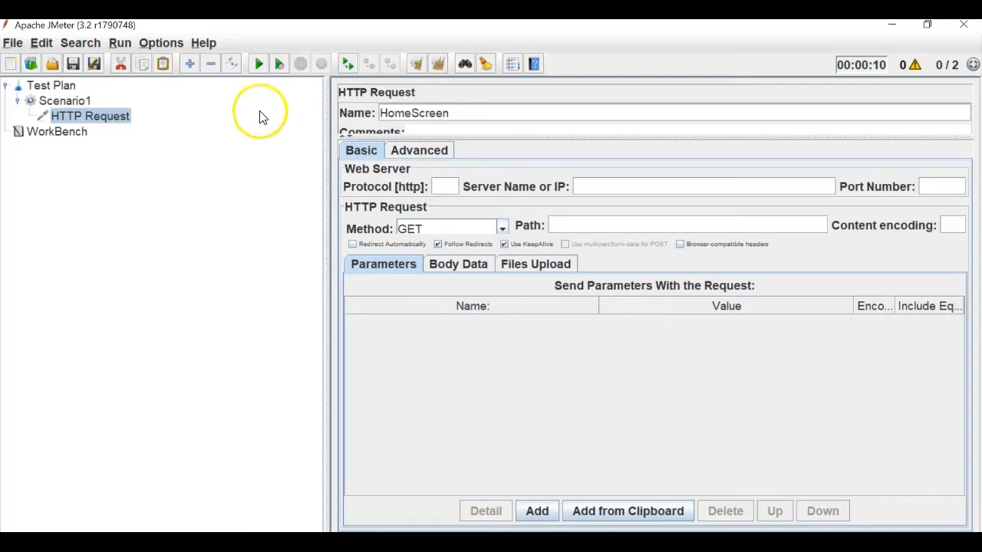
key("alt+Tab")
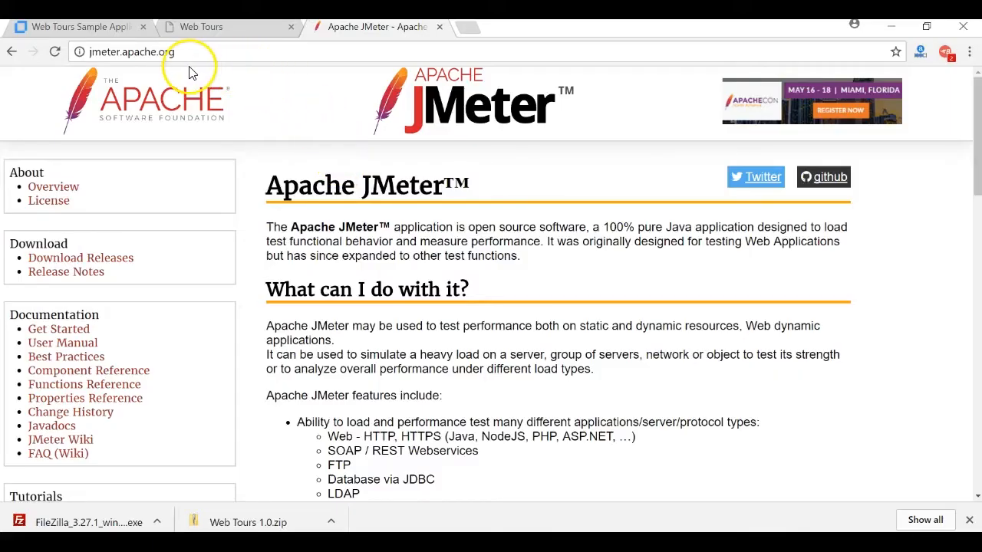
key("alt+Tab")
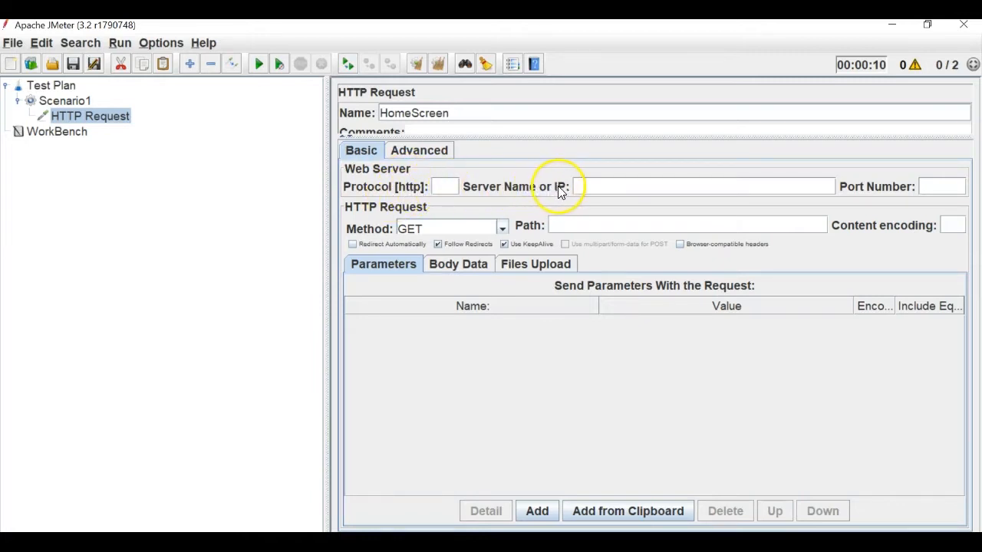
left_click(606, 184)
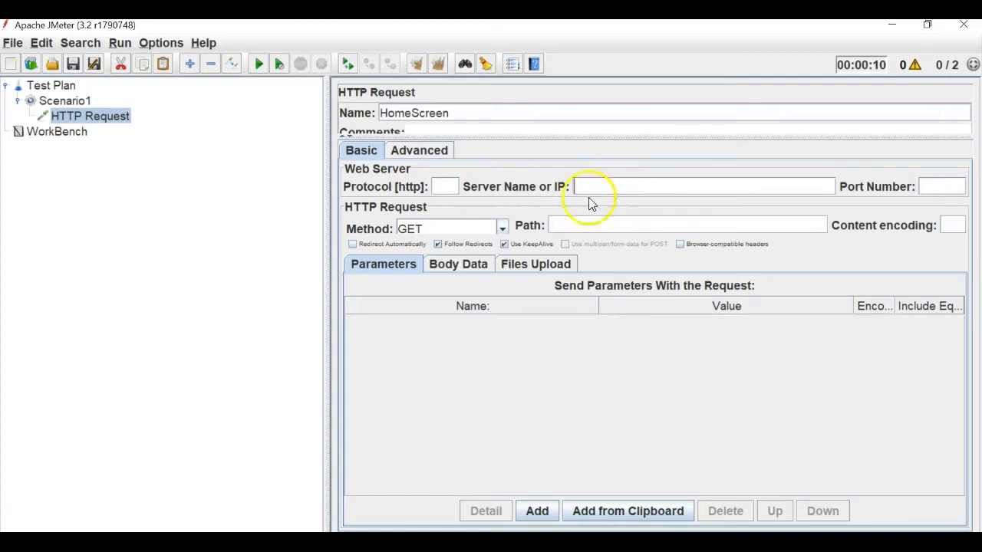
left_click(940, 190)
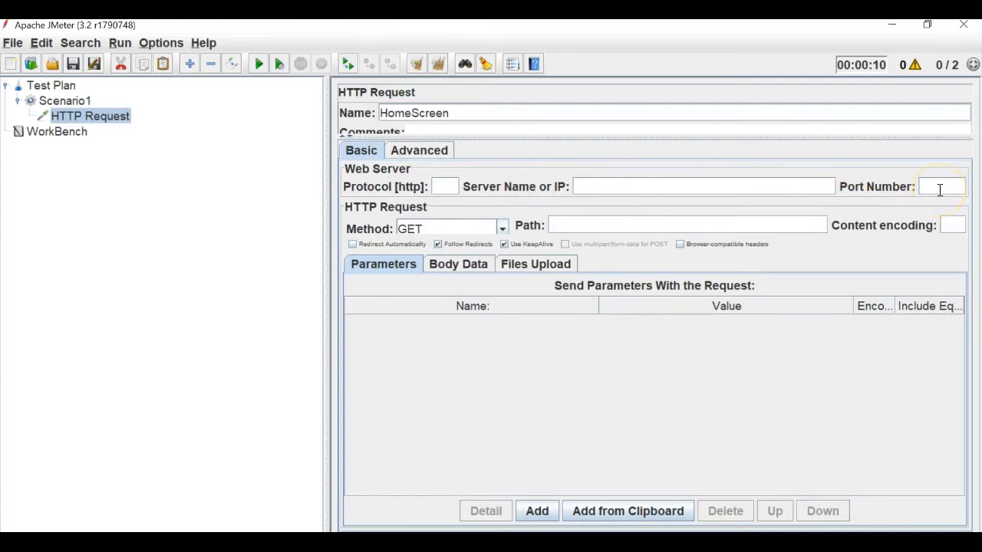
key("alt+Tab")
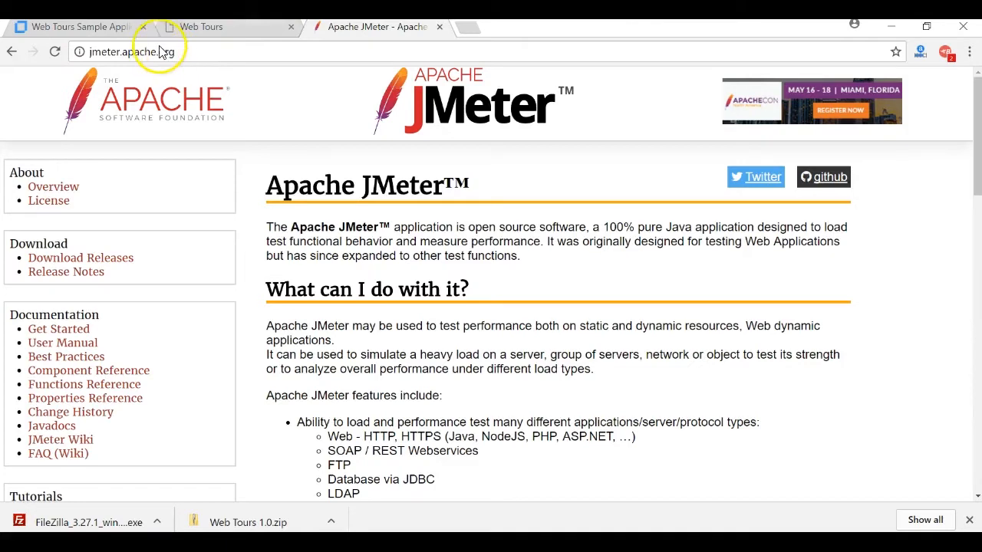
key("alt+Tab")
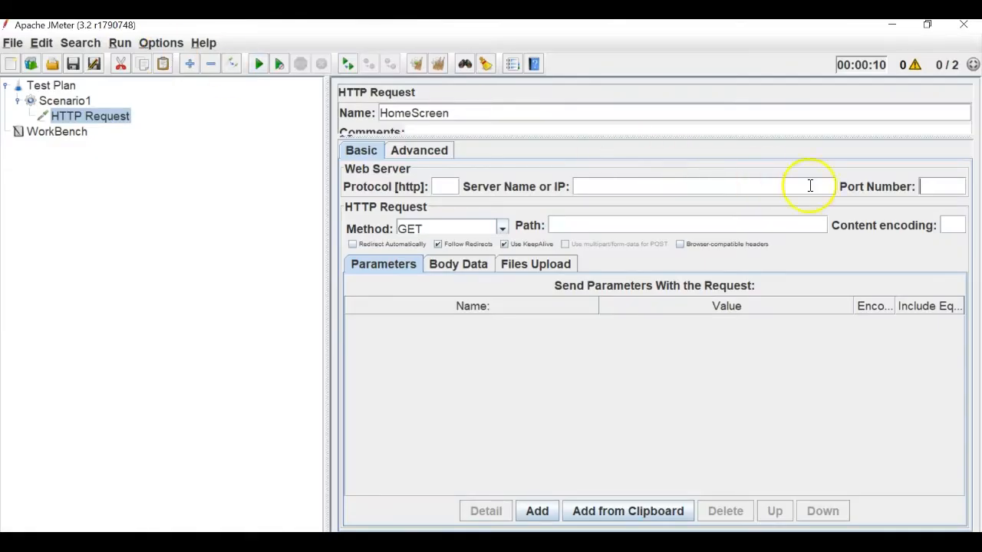
left_click(639, 188)
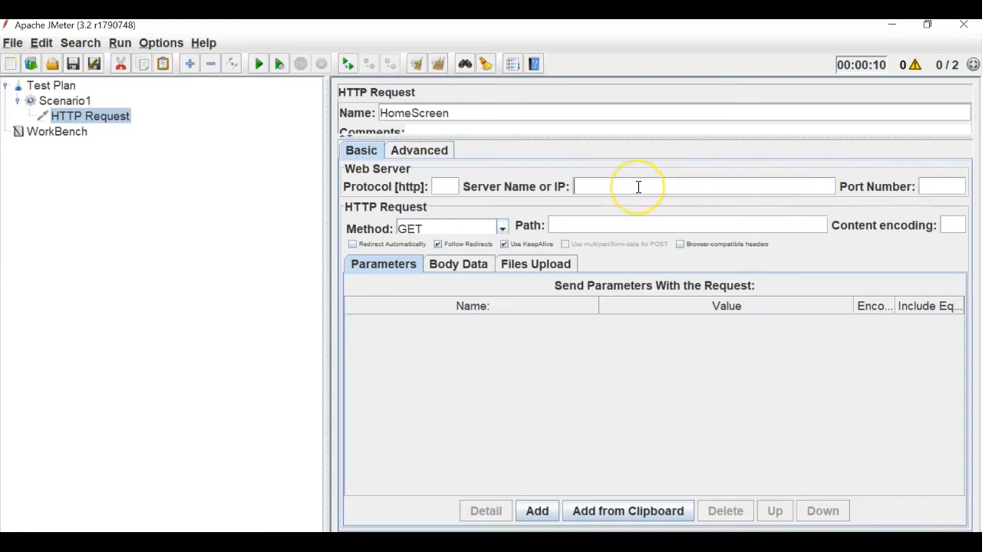
key("alt+Tab")
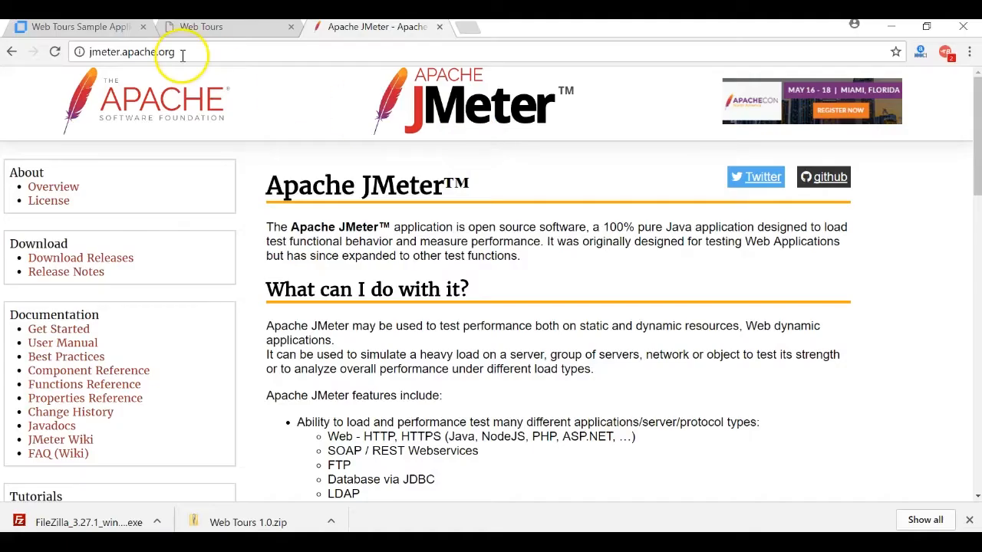
left_click_drag(175, 50, 82, 51)
key("ctrl+c")
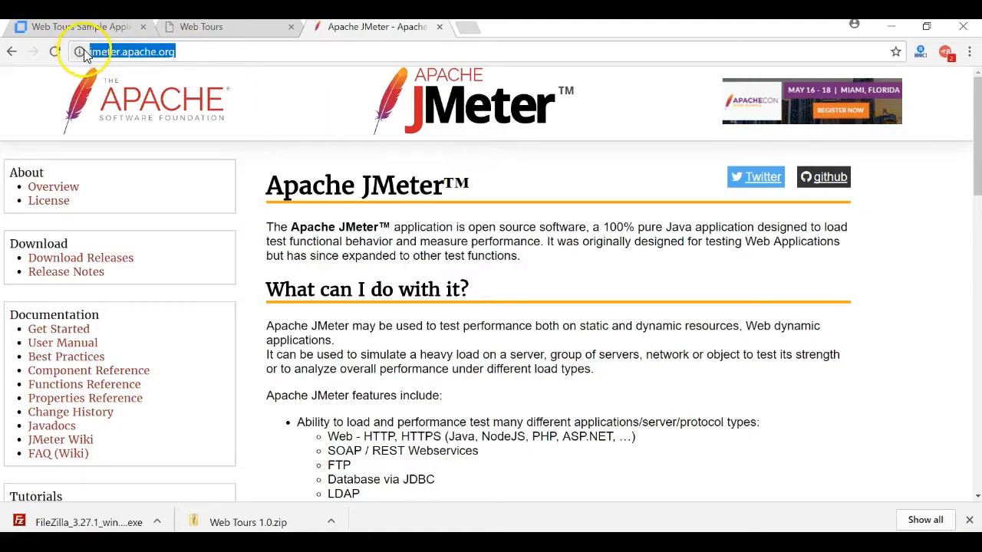
key("alt+Tab")
left_click(592, 189)
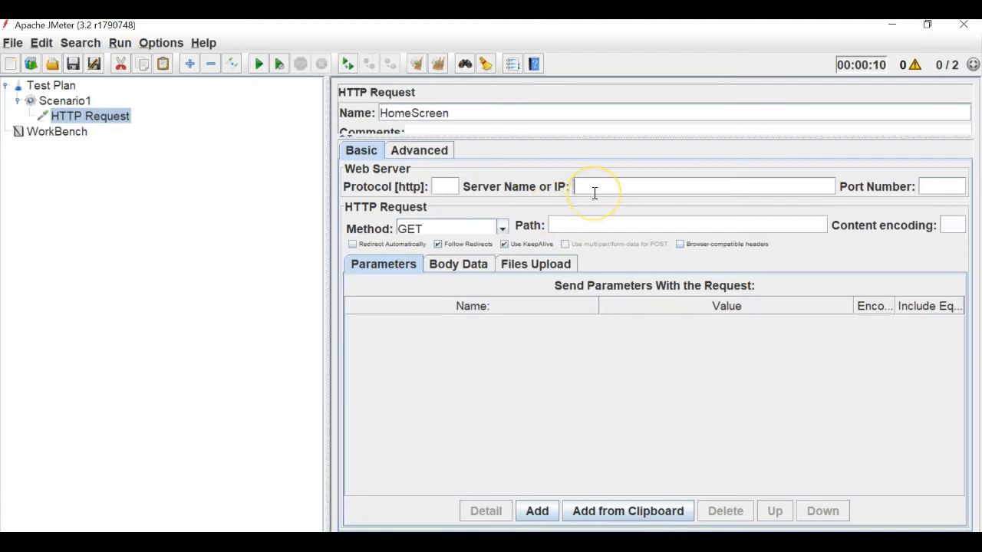
key("ctrl+v")
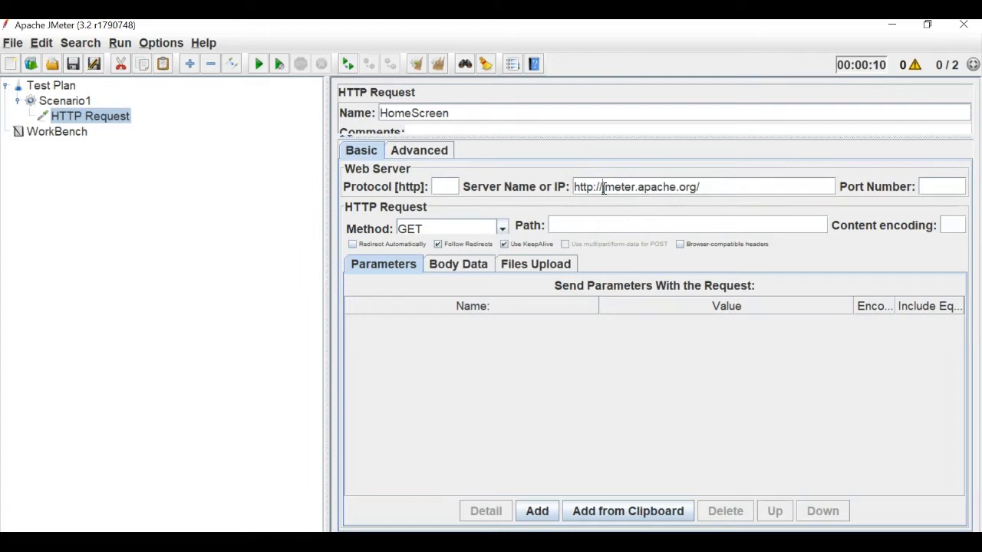
left_click_drag(603, 189, 571, 189)
key("BackSpace")
- Set the protocol of the HomeScreen HTTP request to http
left_click(452, 188)
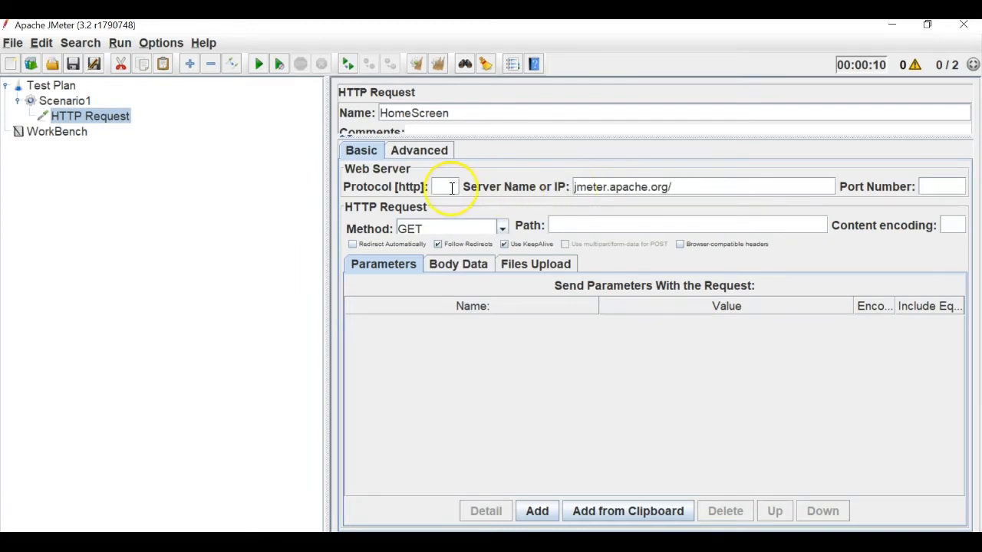
type("htt")
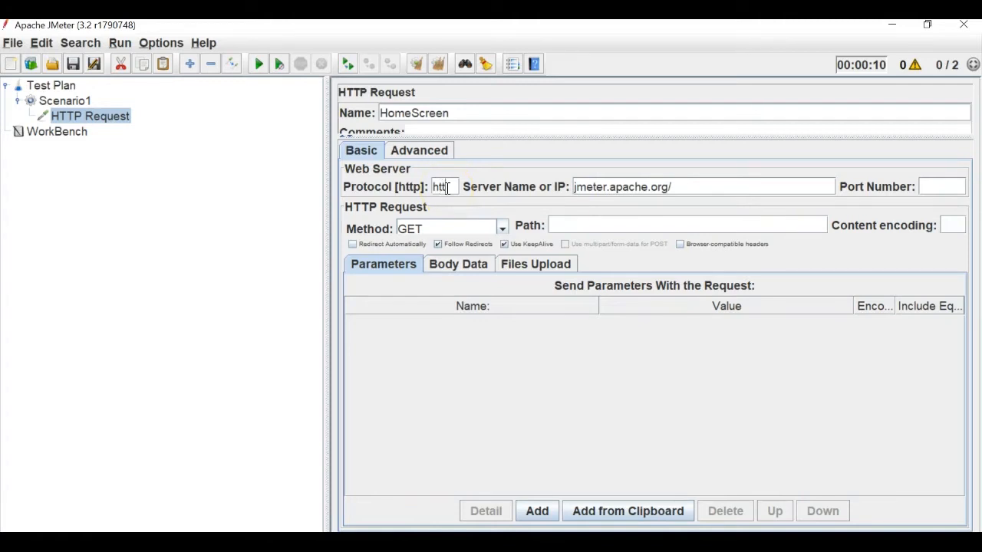
type("p")
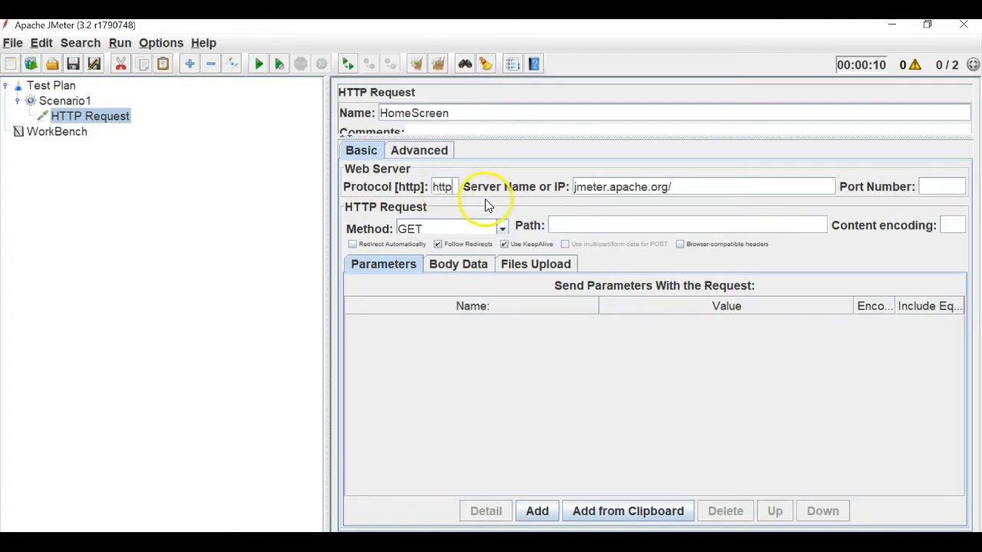
left_click(490, 224)
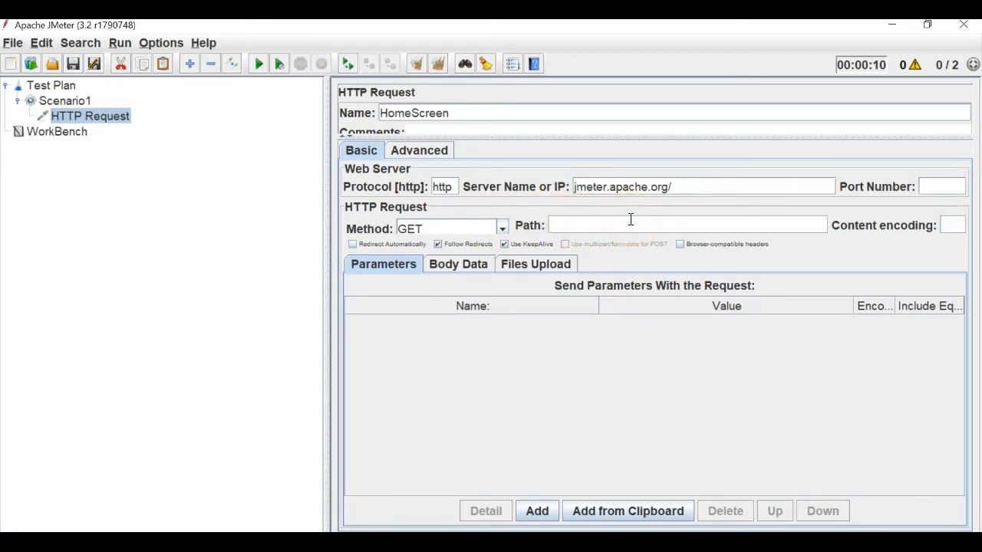
- Set the HomeScreen request's client implementation to Java in its advanced settings
left_click(420, 153)
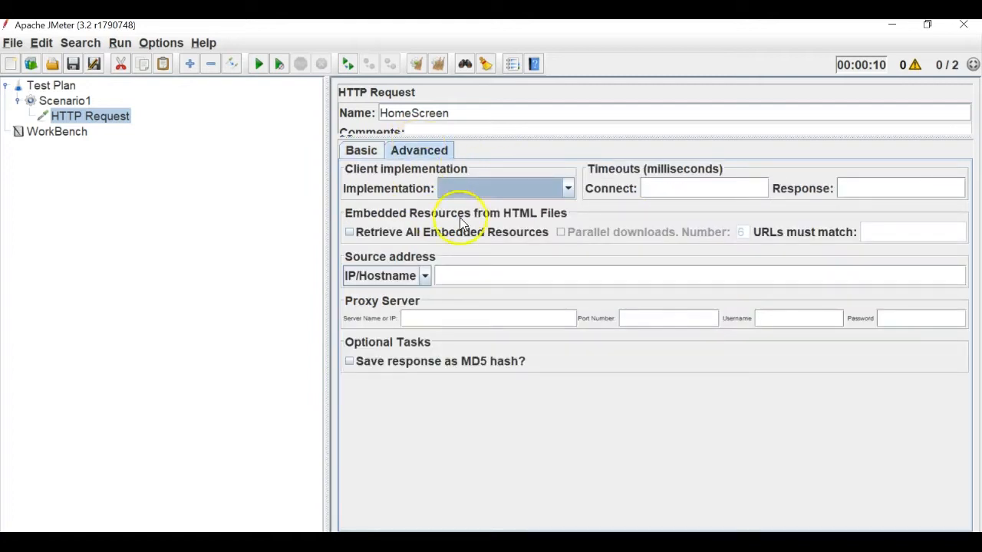
left_click(503, 188)
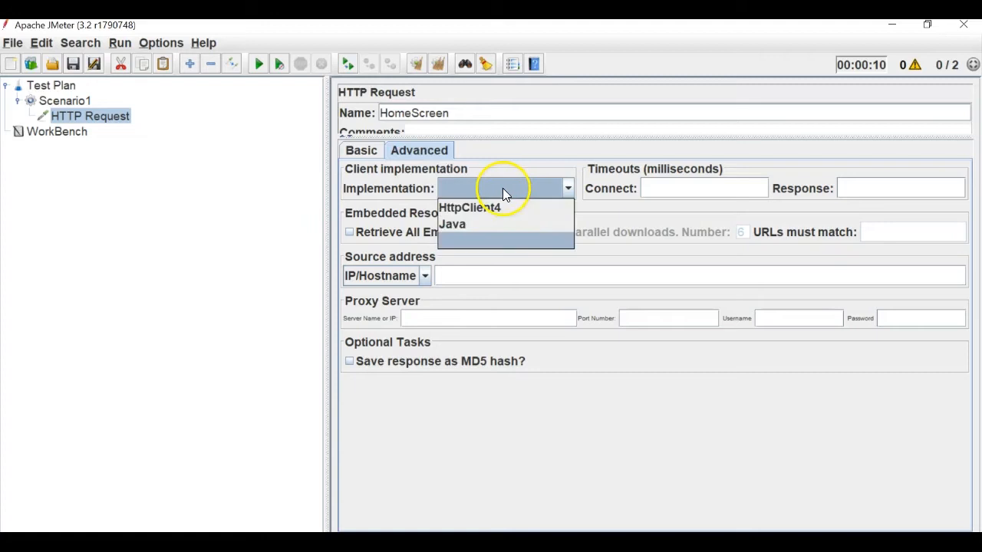
left_click(460, 224)
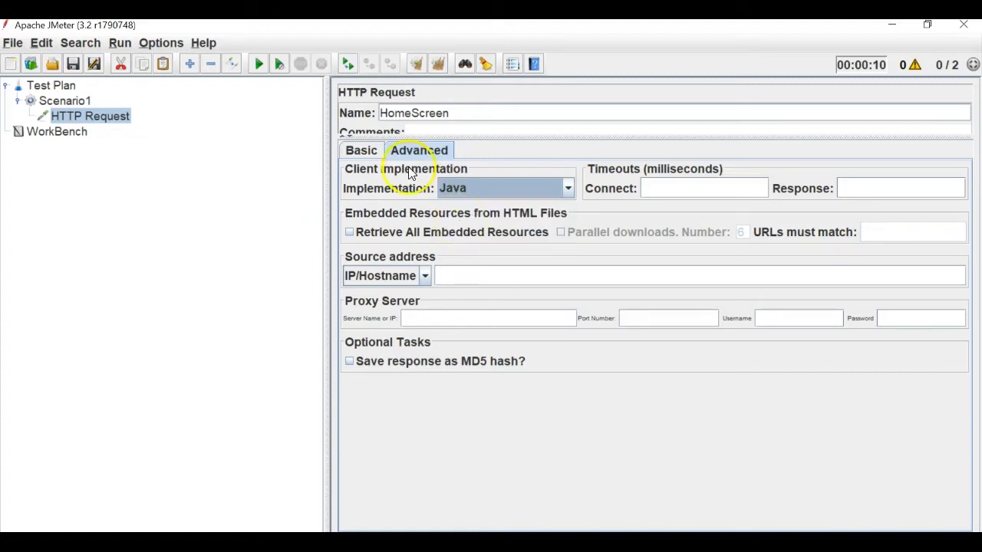
- Review the HomeScreen request's basic and advanced settings, including its parameters, body data and file upload sections, and reselect it in the test plan
left_click(376, 153)
left_click(407, 151)
left_click(378, 150)
left_click_drag(399, 137, 399, 152)
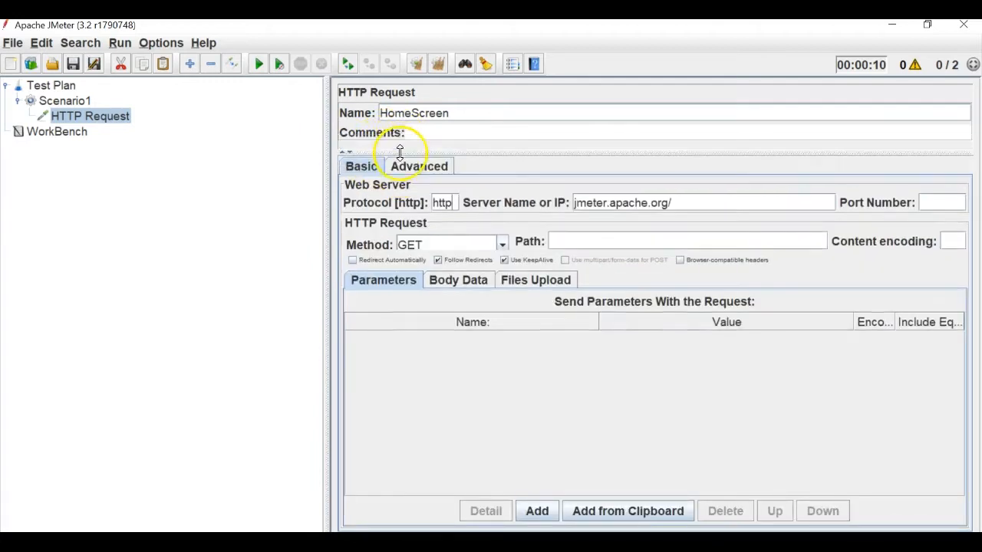
left_click(438, 281)
left_click(528, 281)
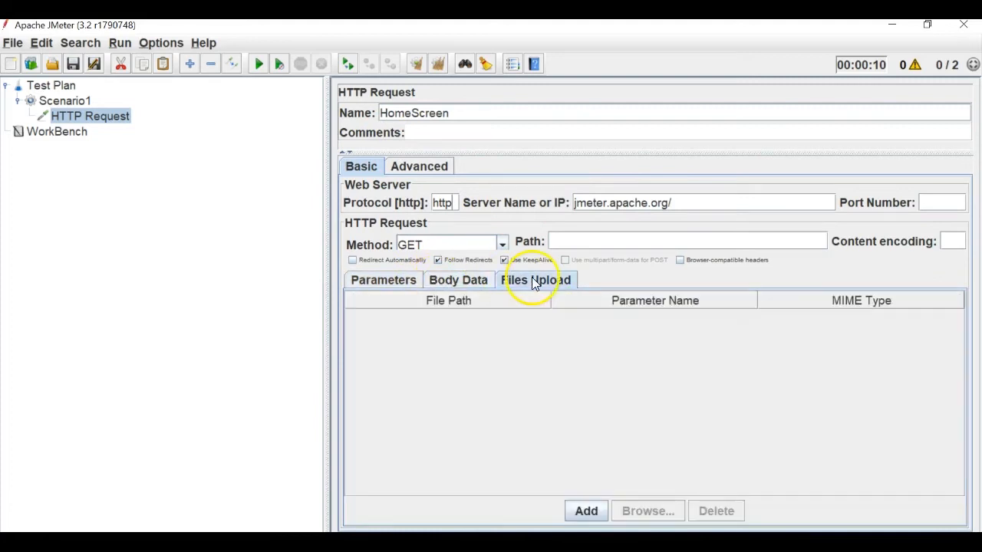
left_click(387, 283)
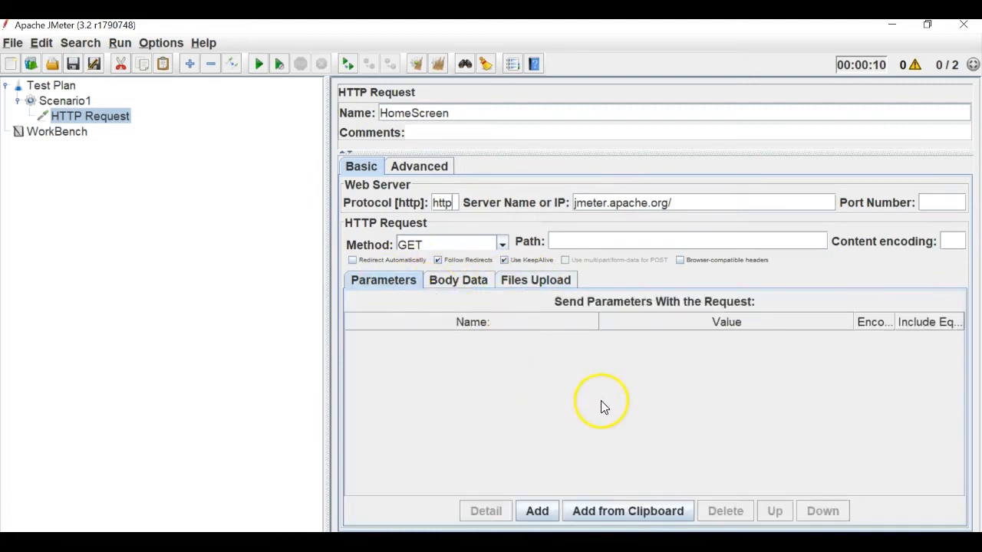
left_click(448, 170)
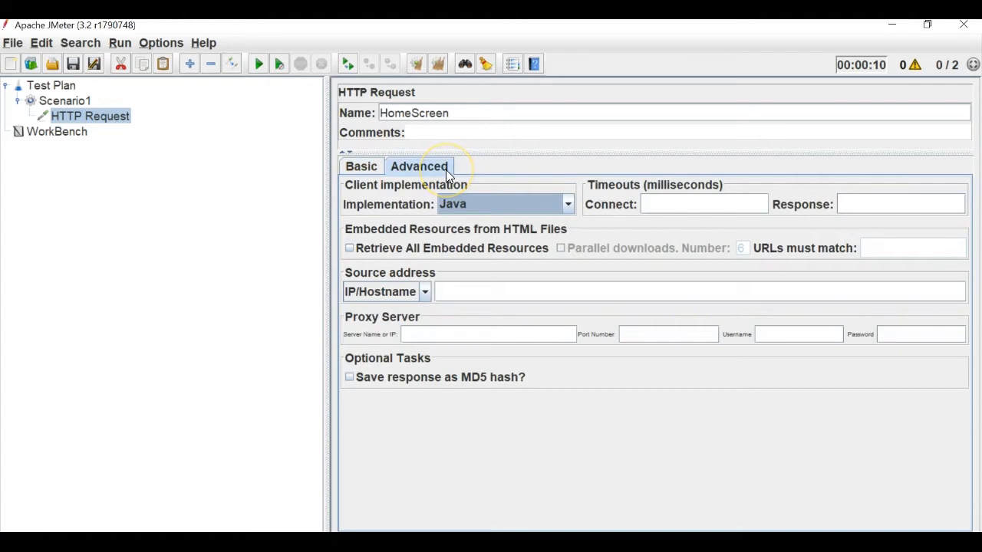
left_click(348, 172)
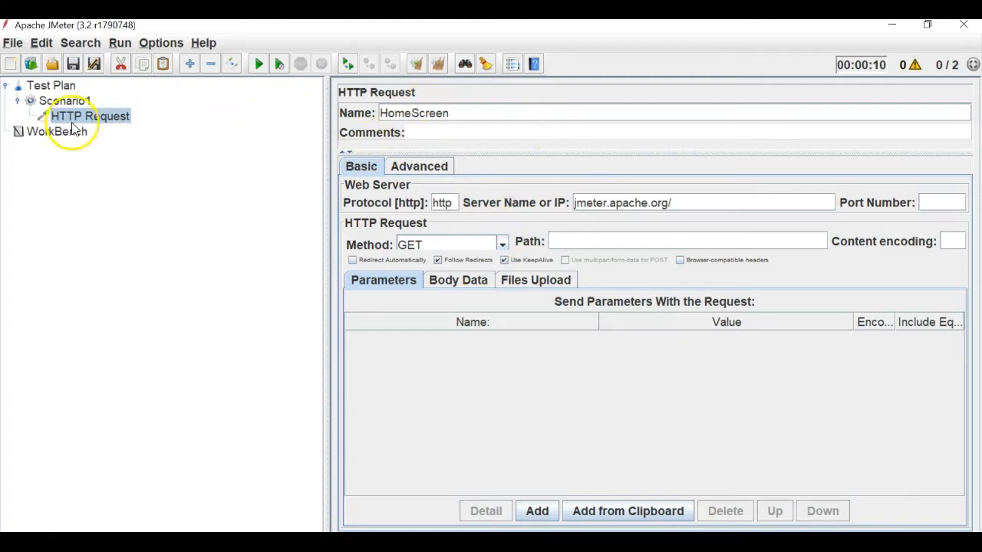
left_click(76, 105)
left_click(83, 119)
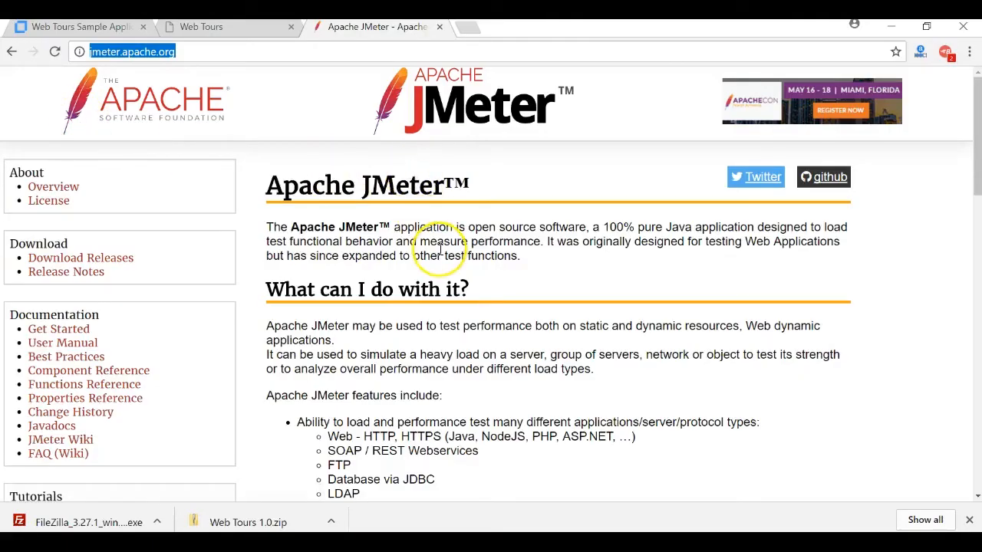
- In Chrome, open the Security page from the JMeter site's Community links and copy its web address
scroll(441, 250, "down", 3)
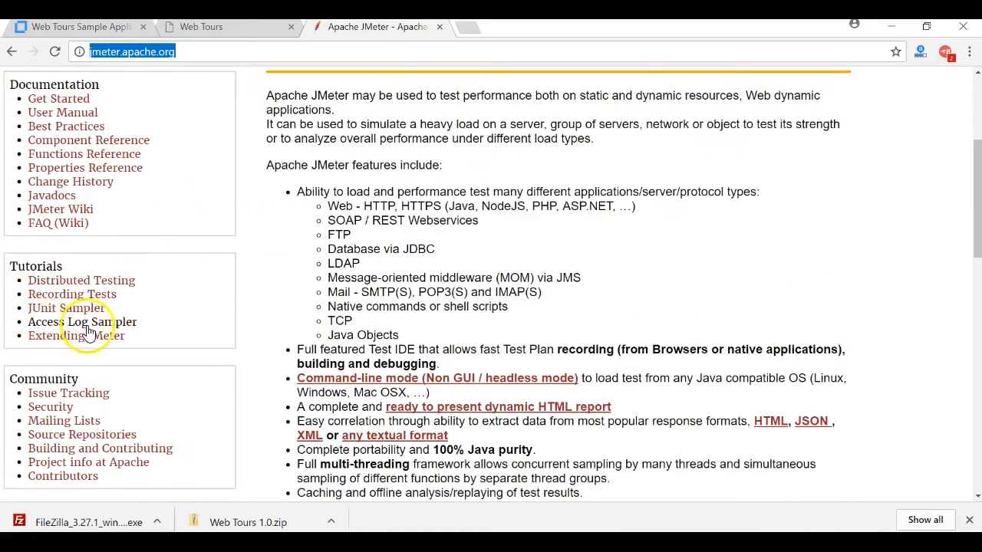
scroll(88, 326, "down", 1)
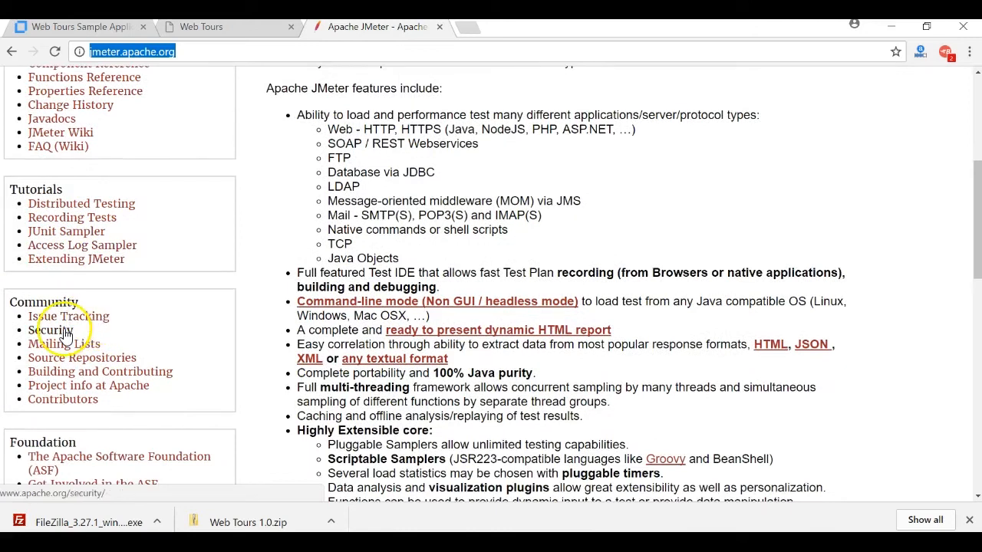
left_click(66, 334)
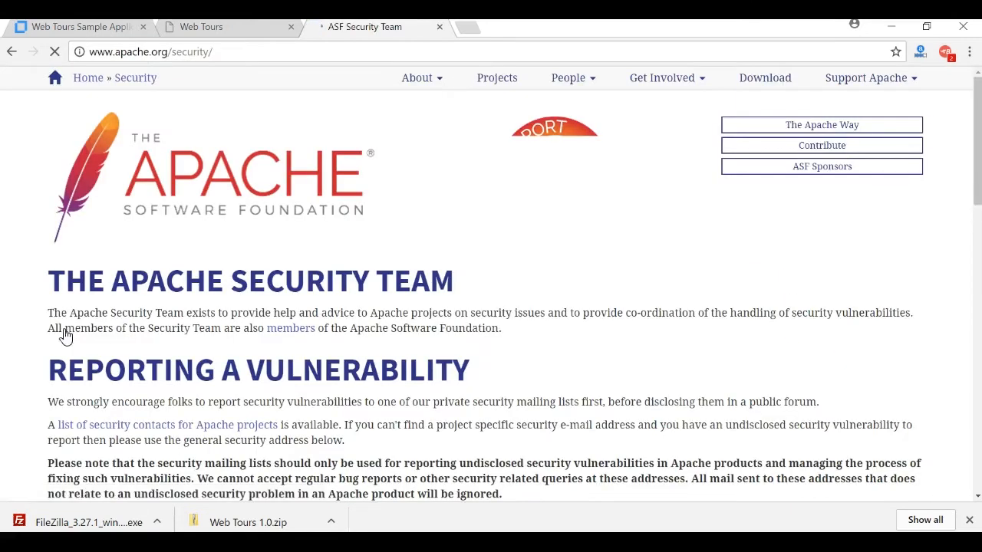
left_click_drag(164, 58, 85, 52)
key("ctrl+c")
left_click(214, 54)
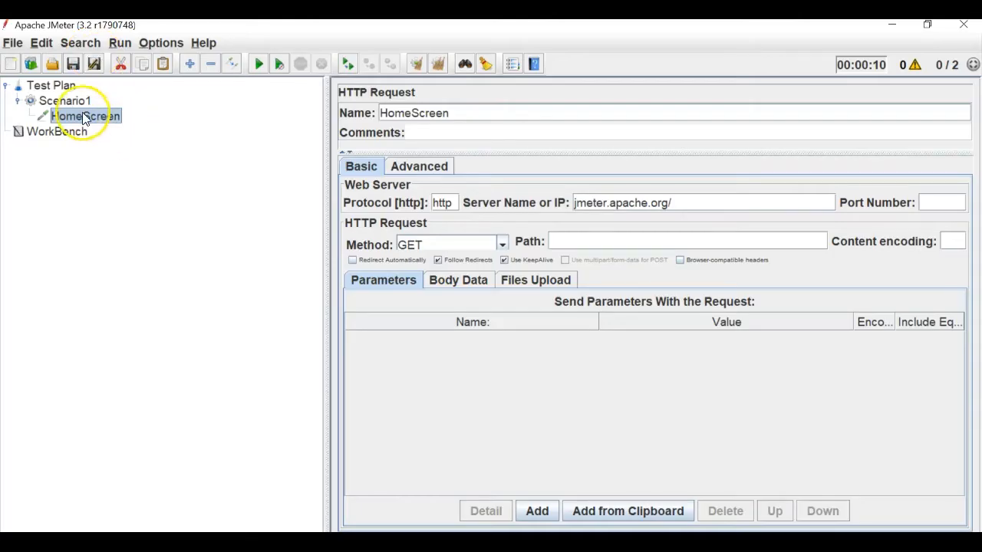
- Switch back to JMeter and add a second HTTP Request sampler to the Scenario1 thread group
left_click(64, 101)
right_click(75, 103)
mouse_move(113, 107)
mouse_move(377, 115)
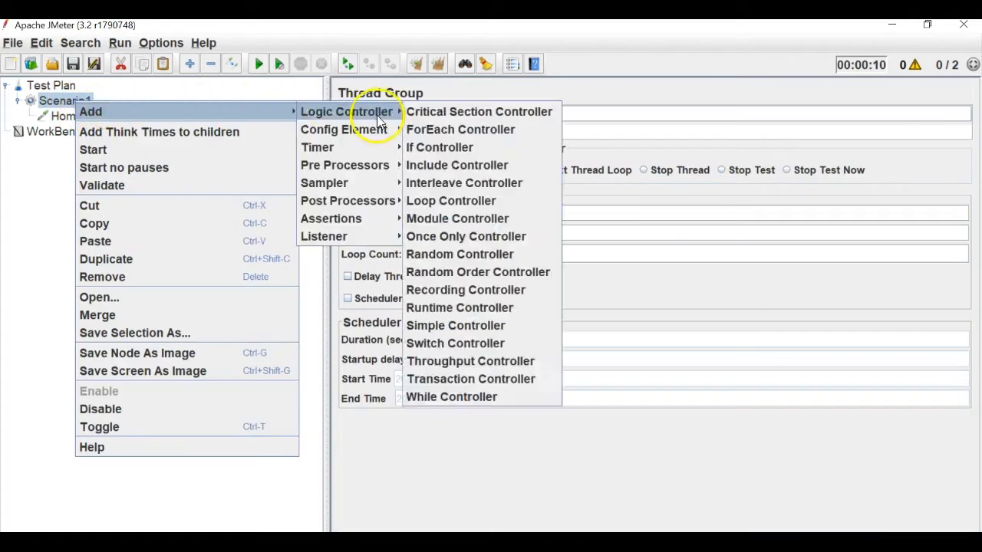
mouse_move(365, 180)
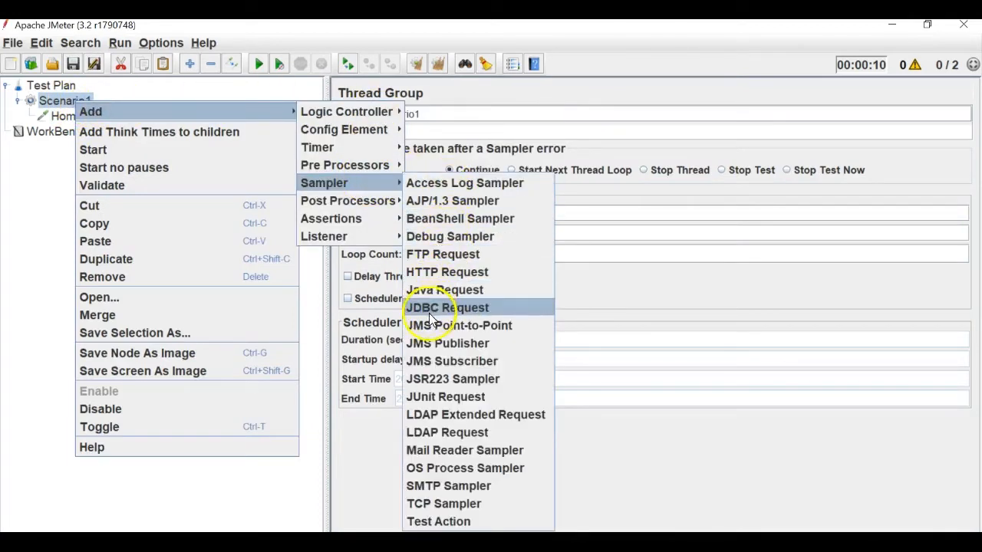
left_click(431, 274)
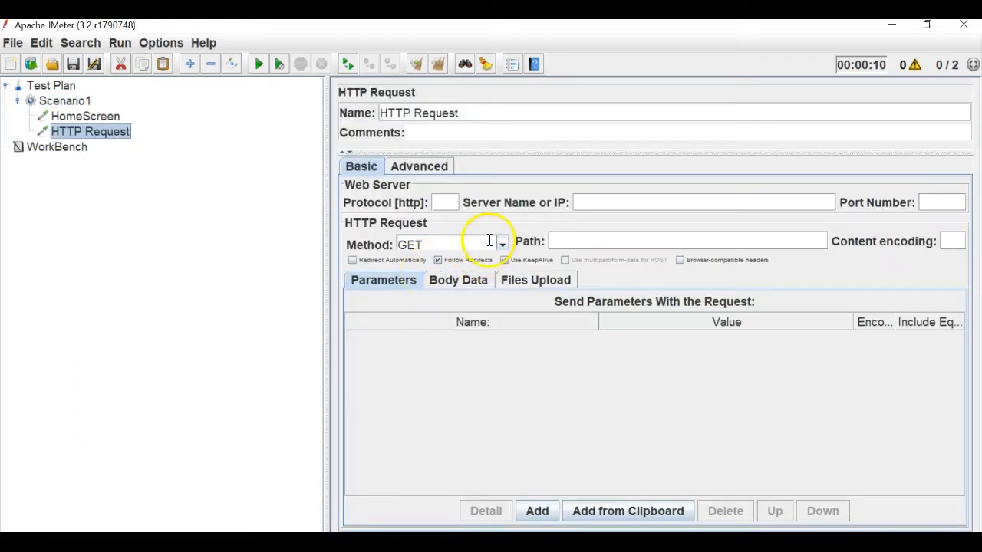
- Name the new HTTP request SecurityScreen and set its protocol to http
left_click_drag(479, 111, 307, 94)
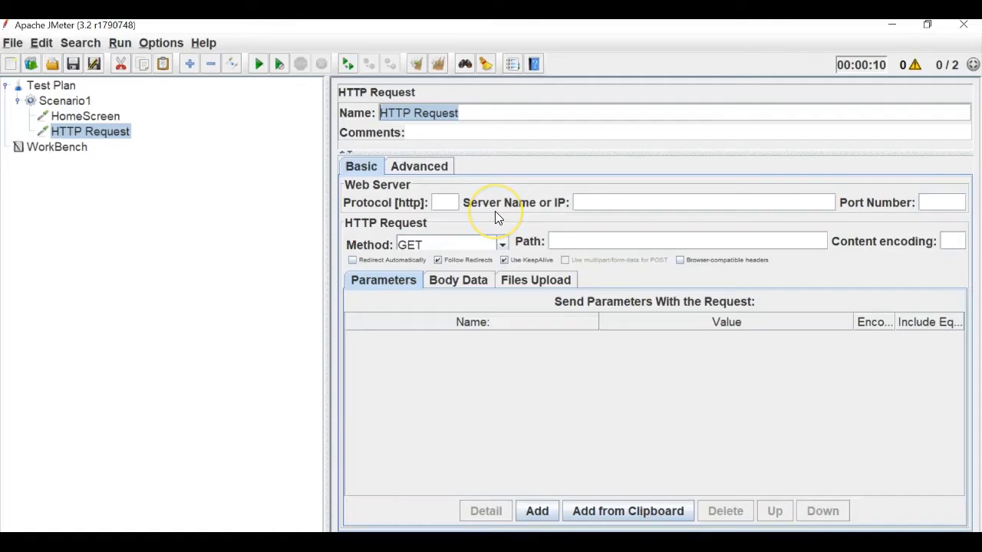
type("Secu")
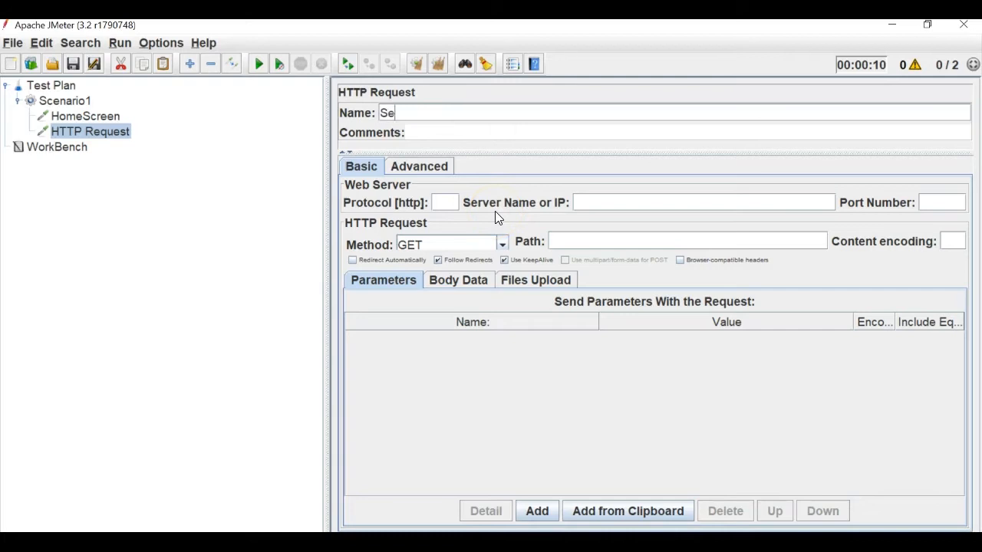
type("rityScreen")
left_click(446, 195)
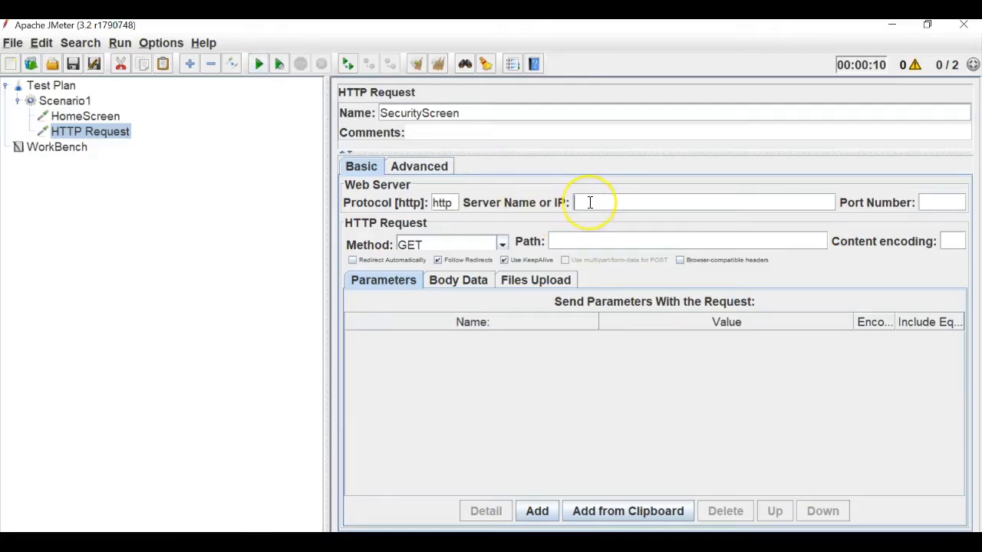
left_click(590, 201)
key("ctrl+v")
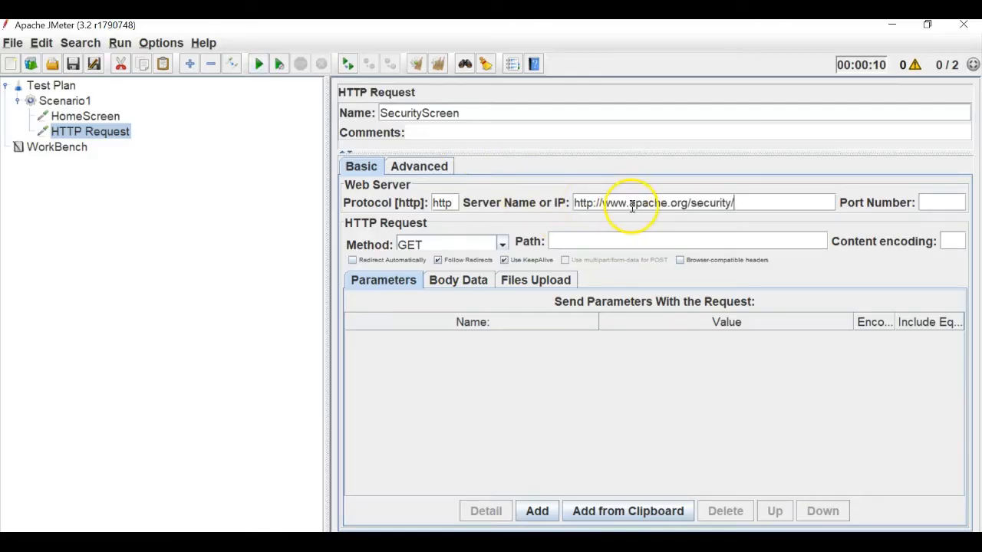
left_click_drag(630, 202, 574, 204)
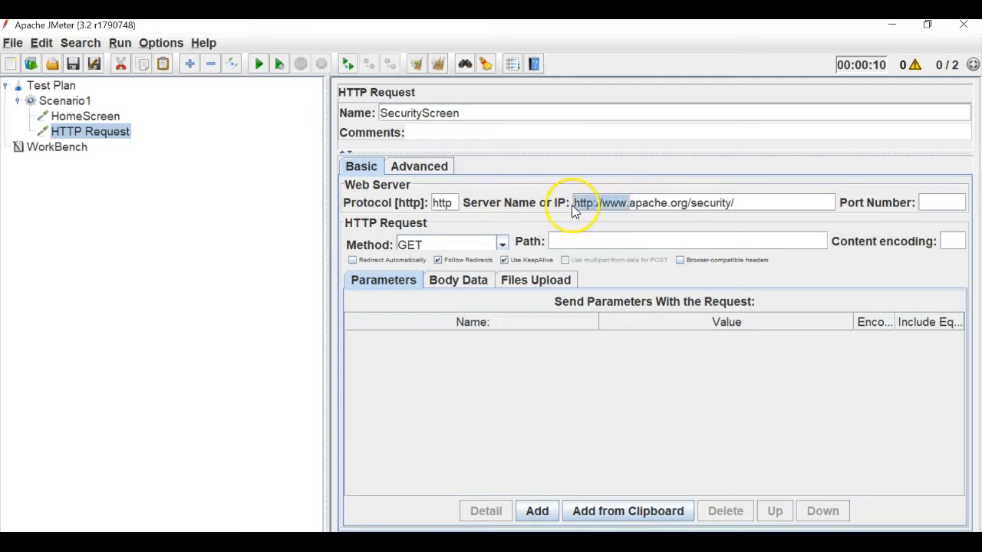
key("BackSpace")
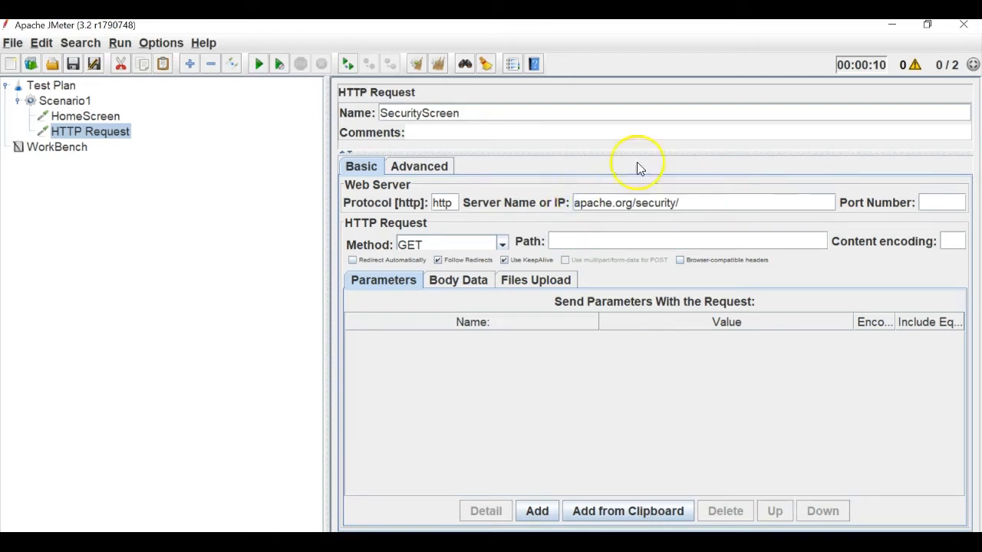
- Compare the server names of the HomeScreen and SecurityScreen requests
left_click(107, 116)
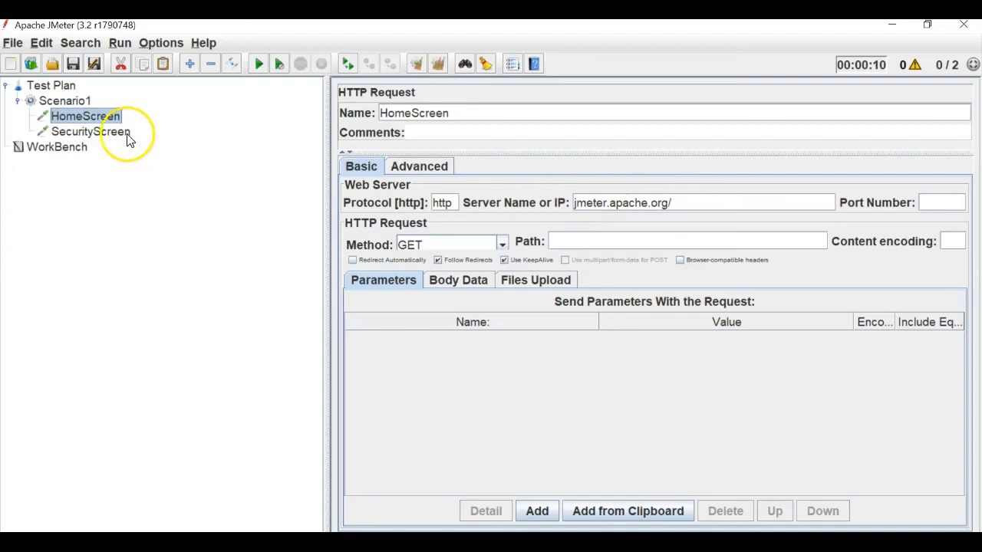
left_click(105, 135)
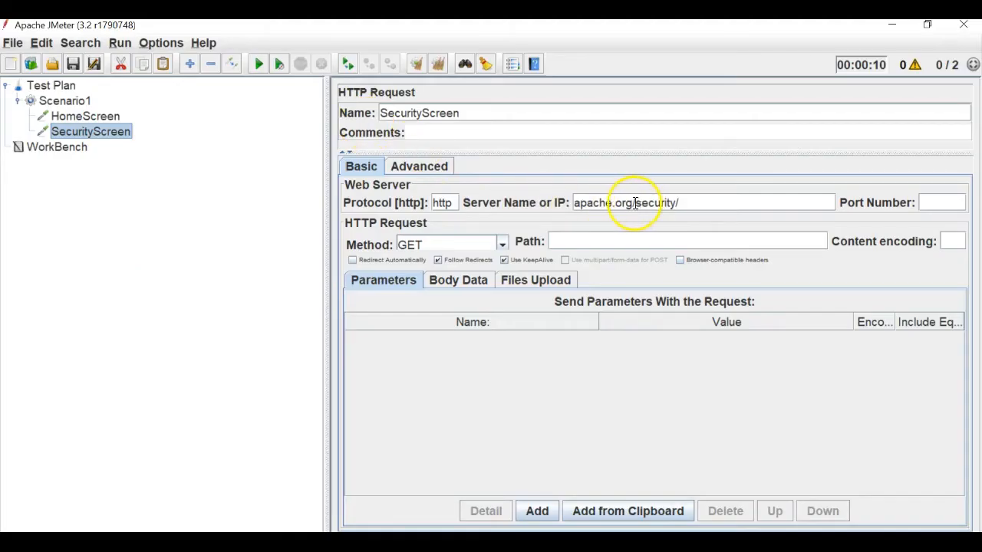
left_click_drag(629, 203, 566, 201)
left_click(641, 205)
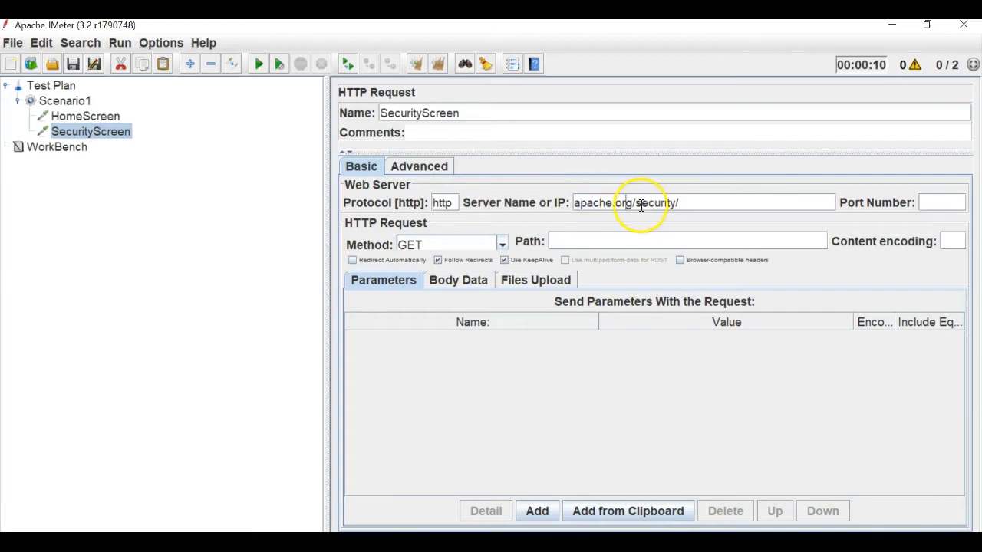
- Return to the jmeter.apache.org home page in Chrome and clear the SecurityScreen request's server name in JMeter
key("alt+Tab")
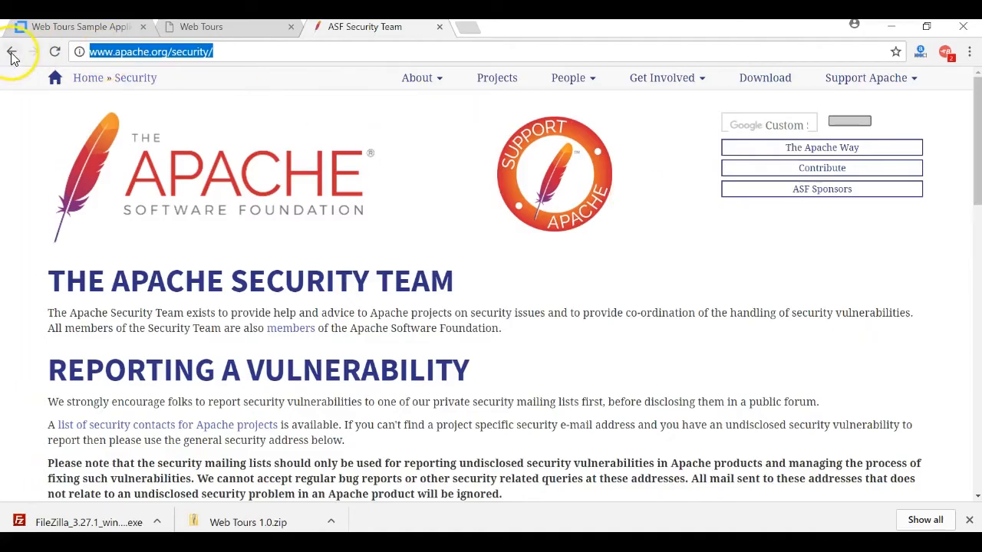
left_click(12, 53)
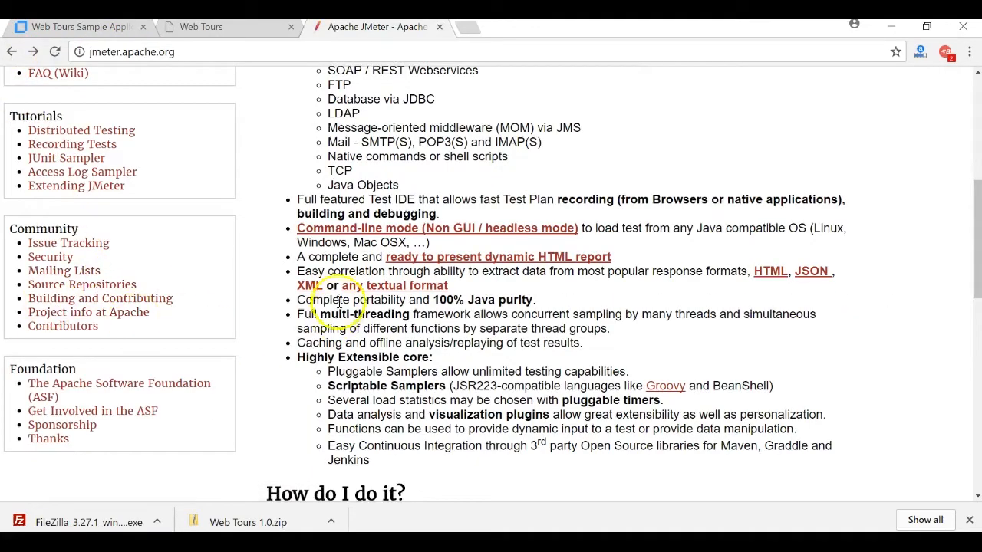
key("alt+Tab")
left_click_drag(701, 203, 555, 197)
key("BackSpace")
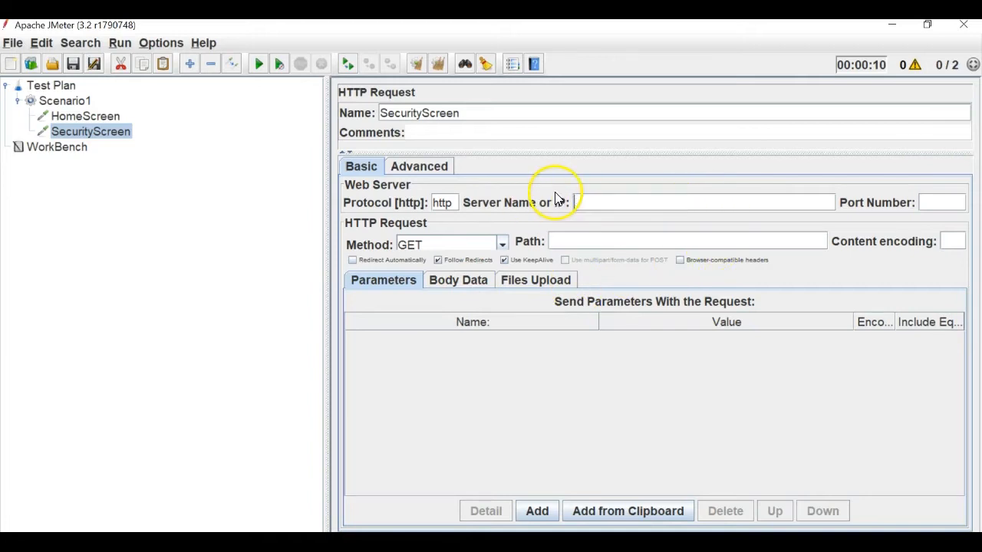
- Compare the HomeScreen request's server name in JMeter with the site address of the JMeter home page in Chrome
left_click(88, 117)
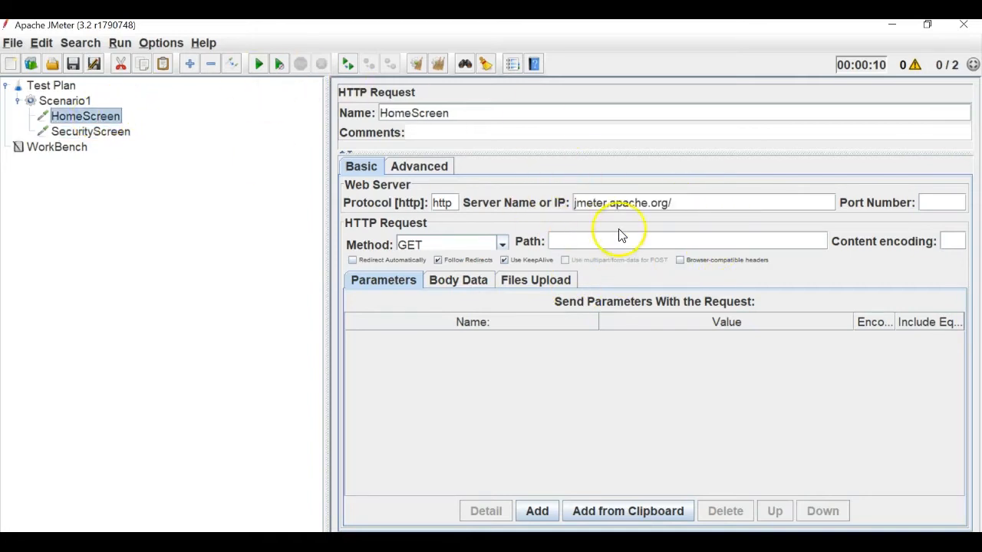
left_click_drag(680, 201, 575, 203)
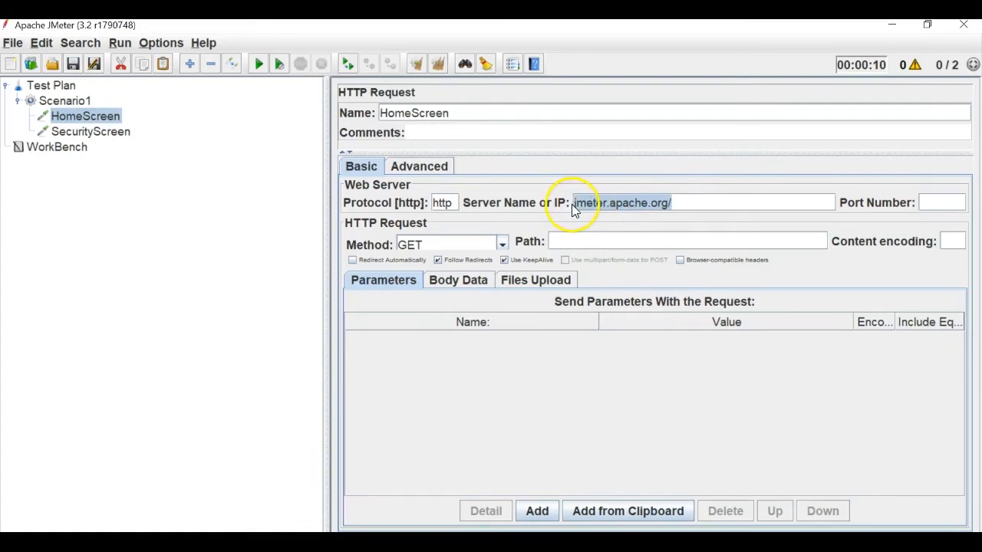
key("alt+Tab")
scroll(135, 100, "up", 5)
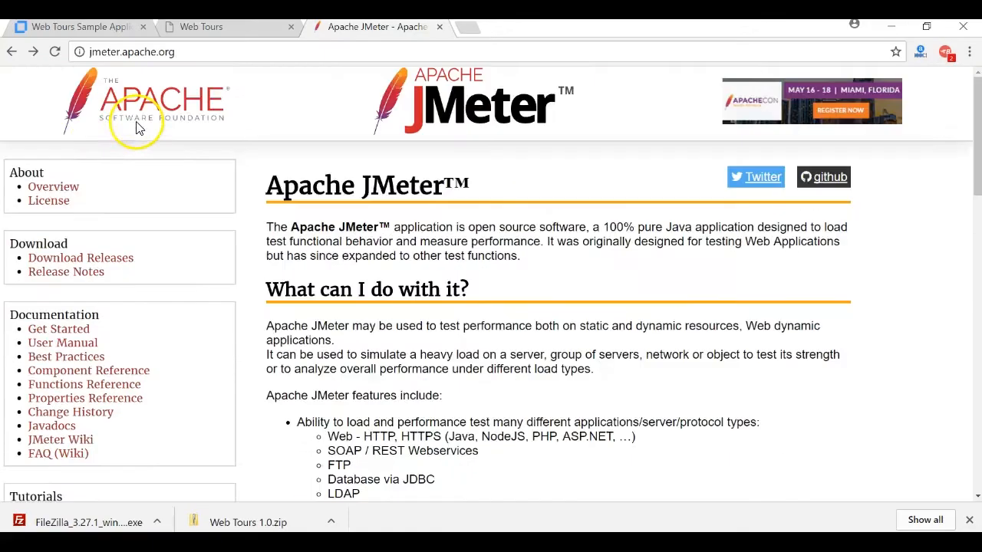
- Check the addresses of the JMeter site's Overview and License pages, return to the site, and open the Release Notes page
left_click(47, 188)
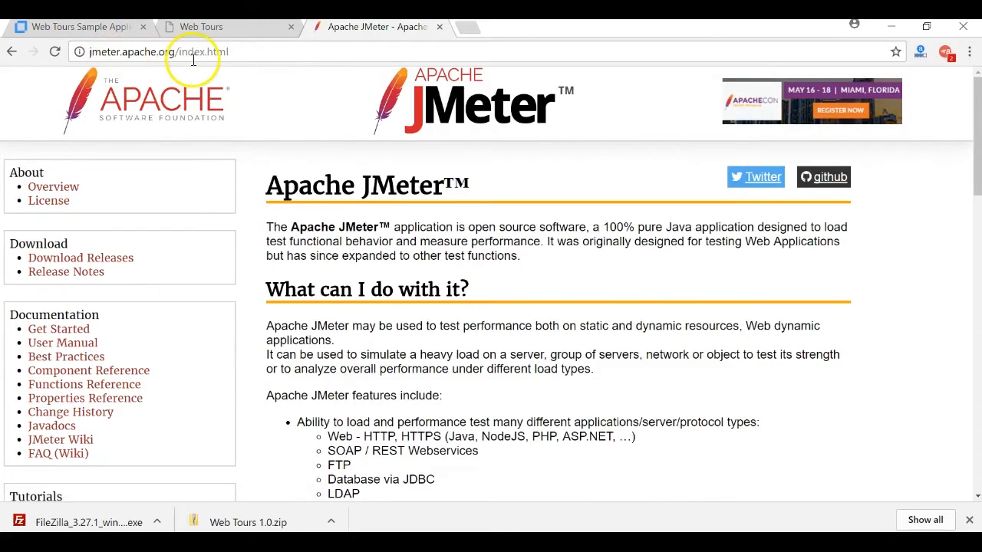
left_click(49, 200)
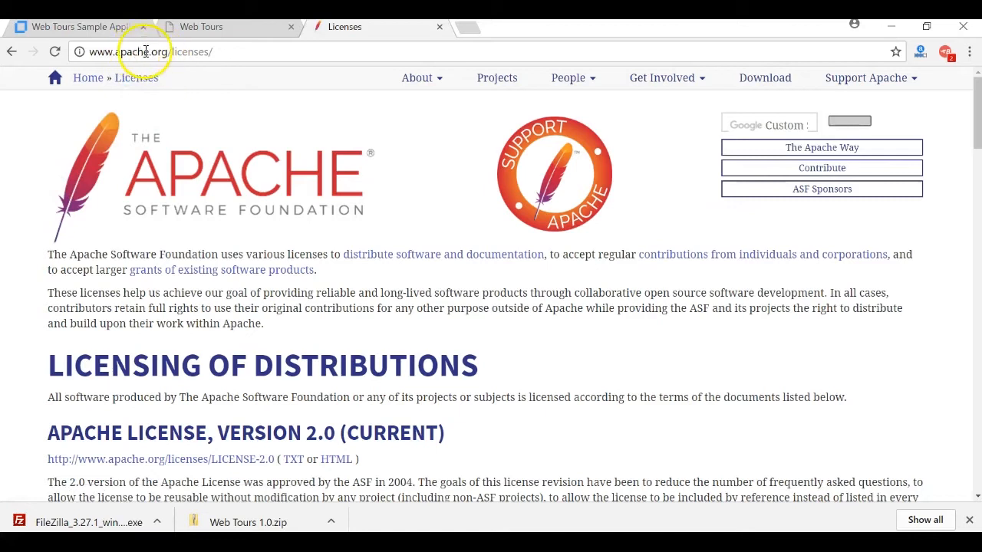
left_click(11, 52)
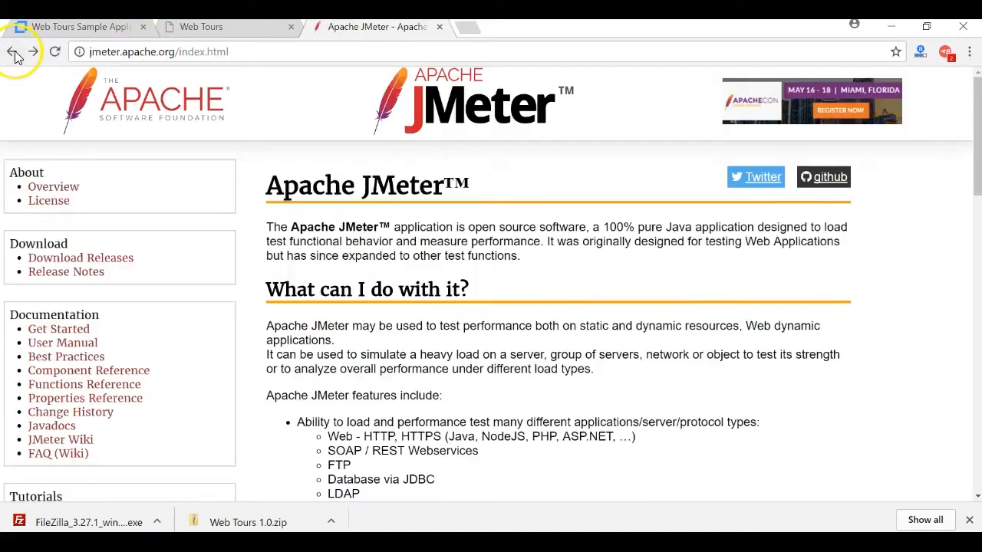
left_click(57, 275)
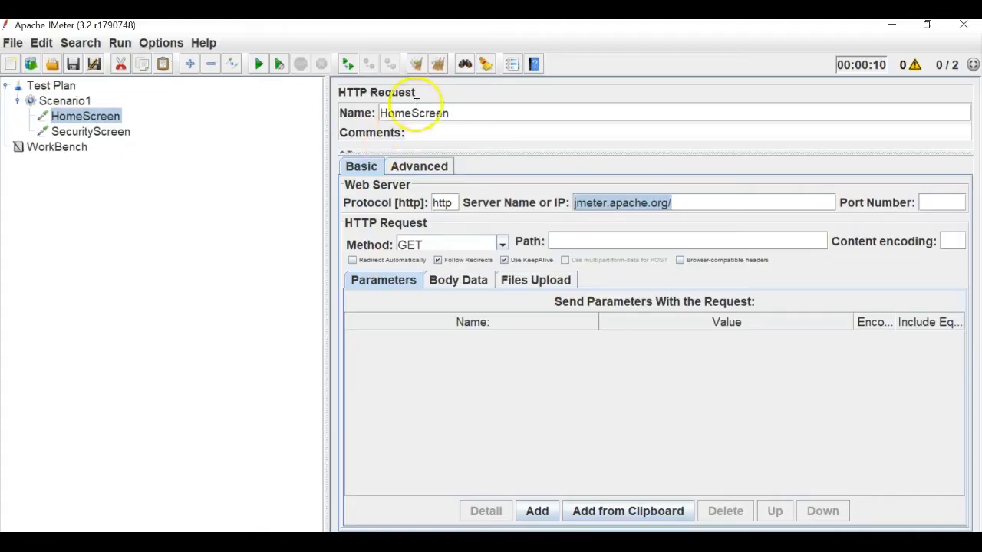
- Switch to JMeter and rename the SecurityScreen request as ReleaseNotess
left_click(115, 132)
left_click_drag(475, 113, 343, 111)
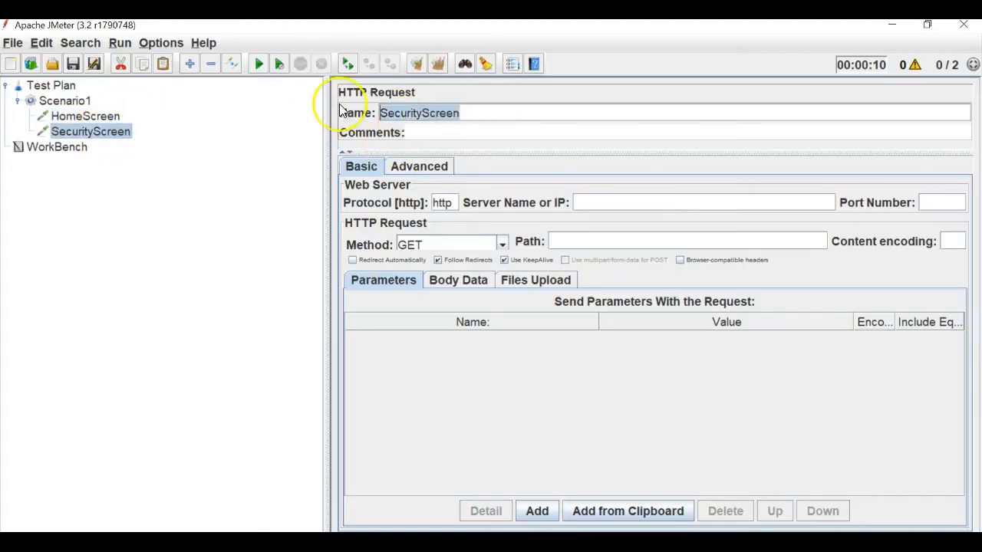
type("ReleaseNotess")
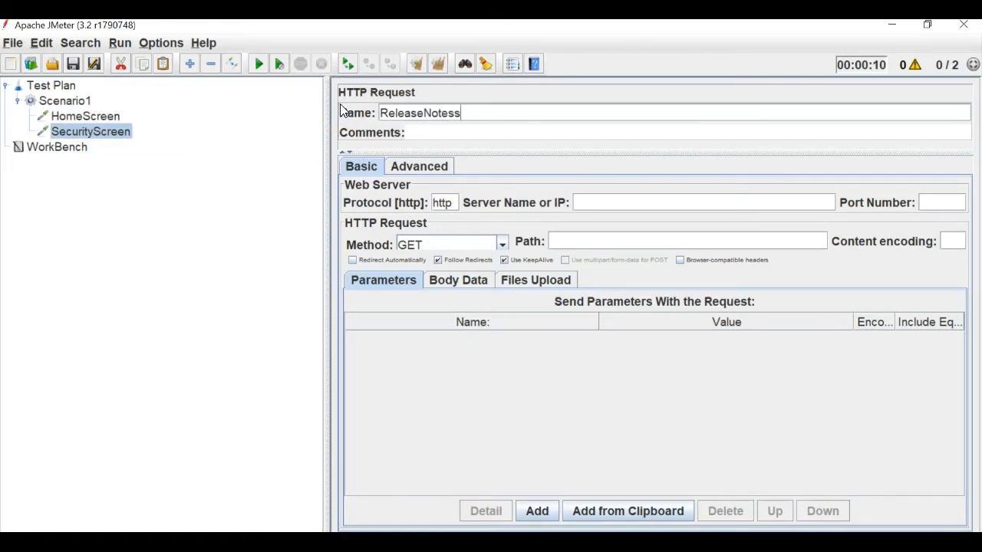
key("alt+Tab")
left_click(398, 52)
key("ctrl+c")
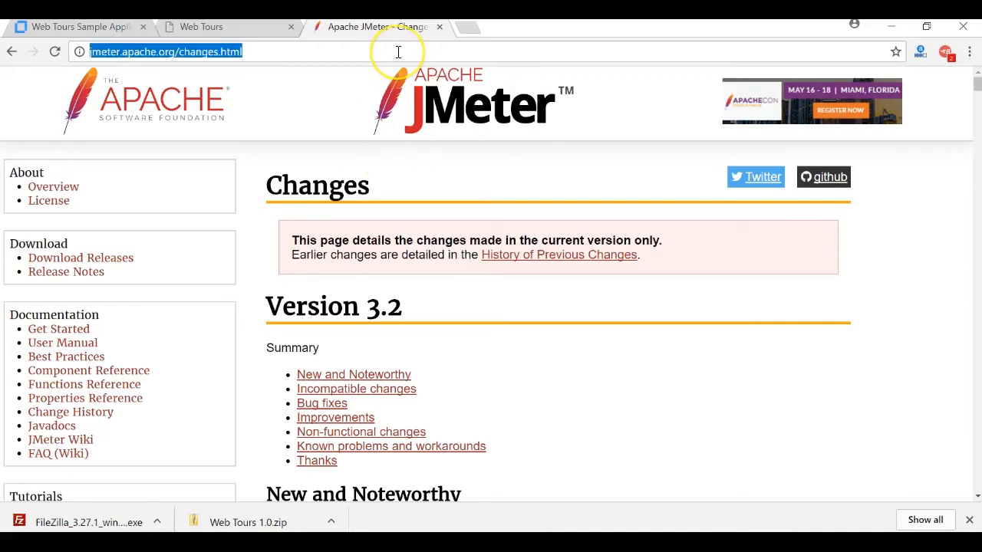
key("alt+Tab")
left_click(598, 205)
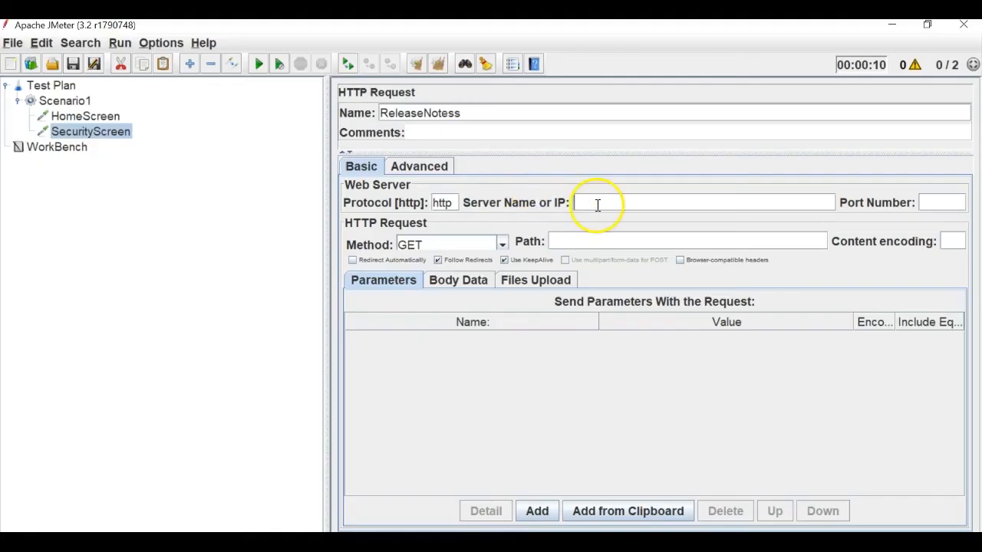
key("ctrl+v")
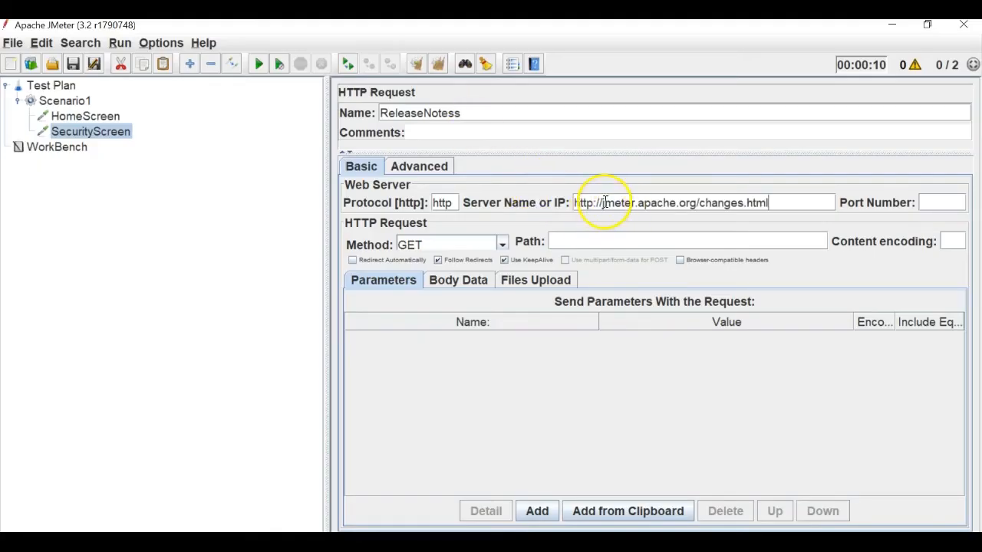
left_click_drag(603, 203, 537, 211)
key("BackSpace")
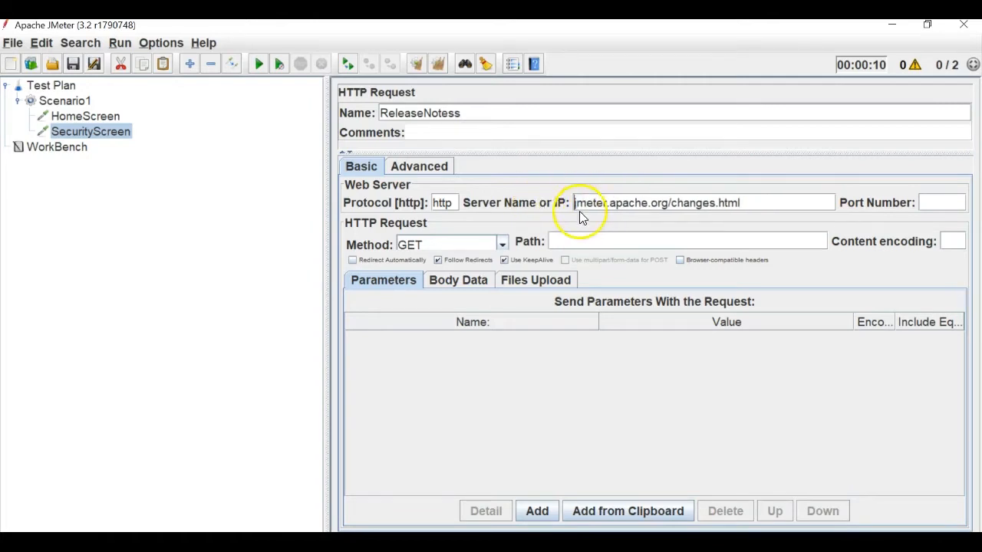
- Move /changes.html from the ReleaseNotess request's server name into its path, leaving jmeter.apache.org as the server name
left_click(113, 123)
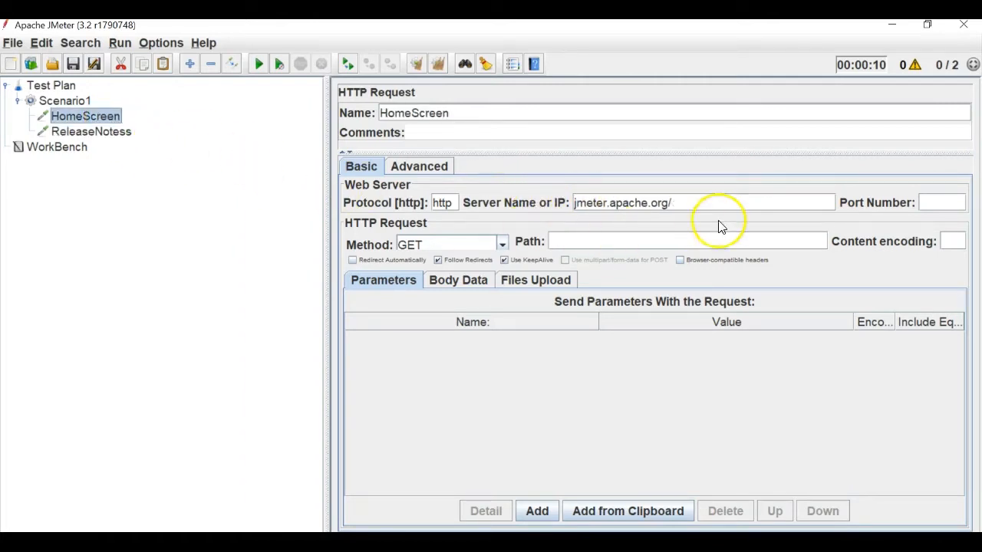
left_click(92, 133)
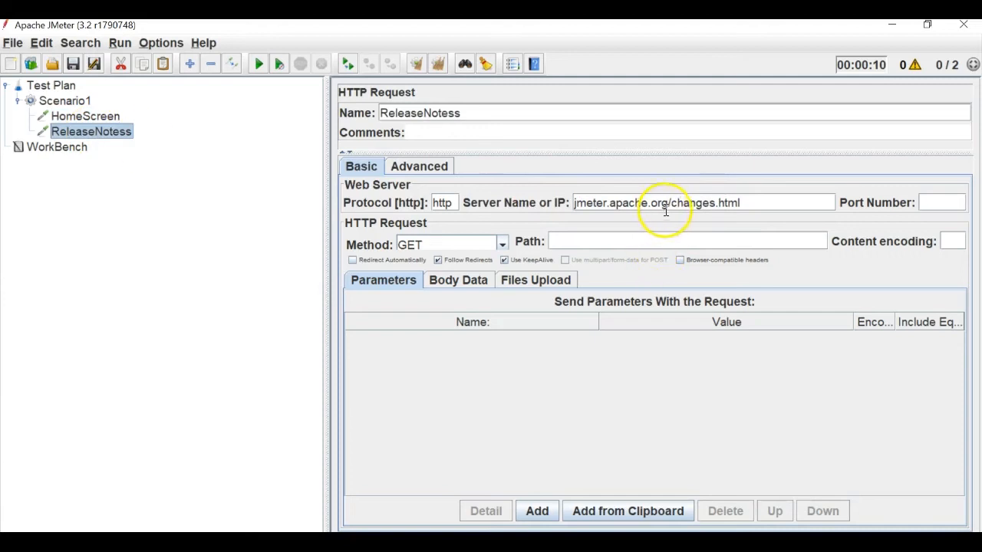
left_click_drag(669, 206, 745, 208)
key("ctrl+c")
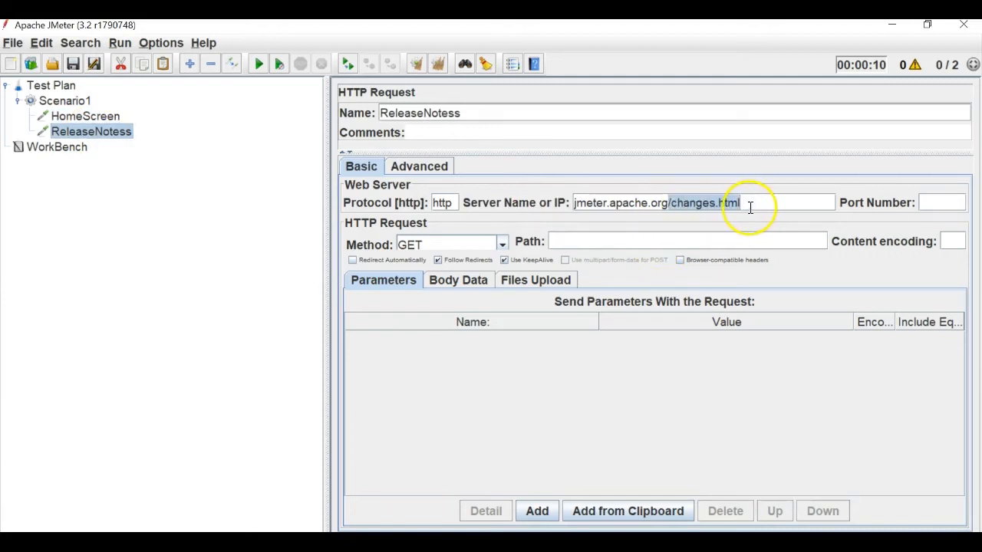
key("BackSpace")
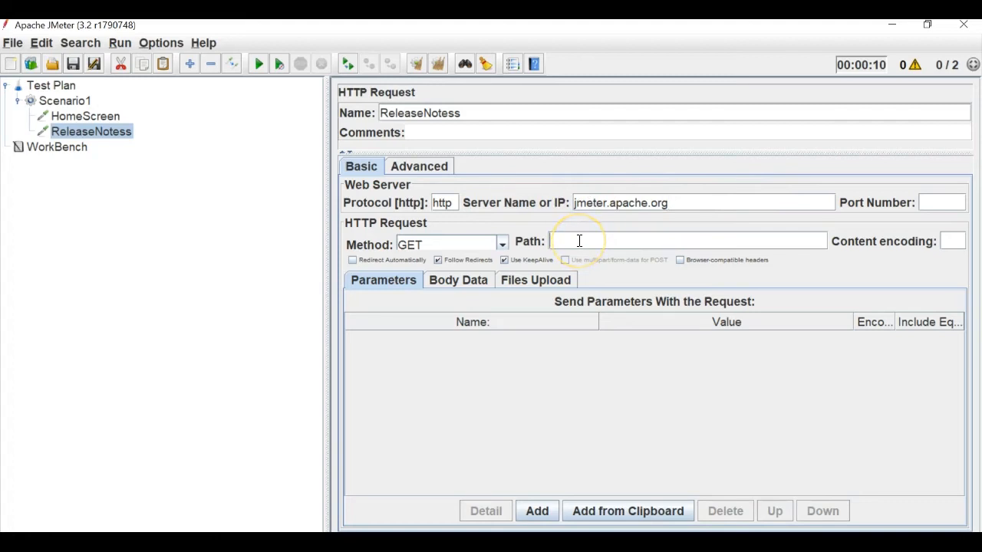
key("ctrl+v")
- Compare the server name and path of the ReleaseNotess request with those of the HomeScreen request
left_click_drag(695, 204, 574, 204)
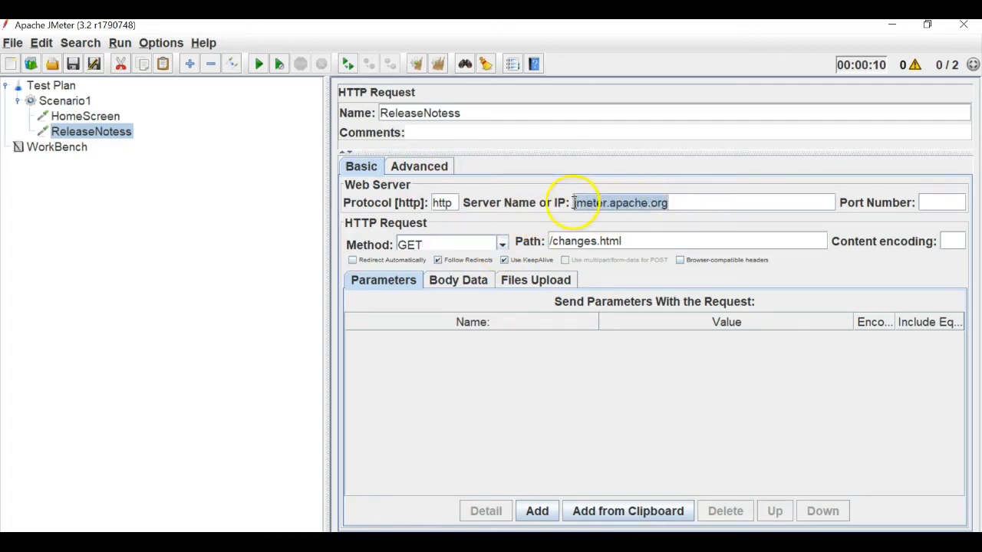
left_click_drag(629, 239, 551, 242)
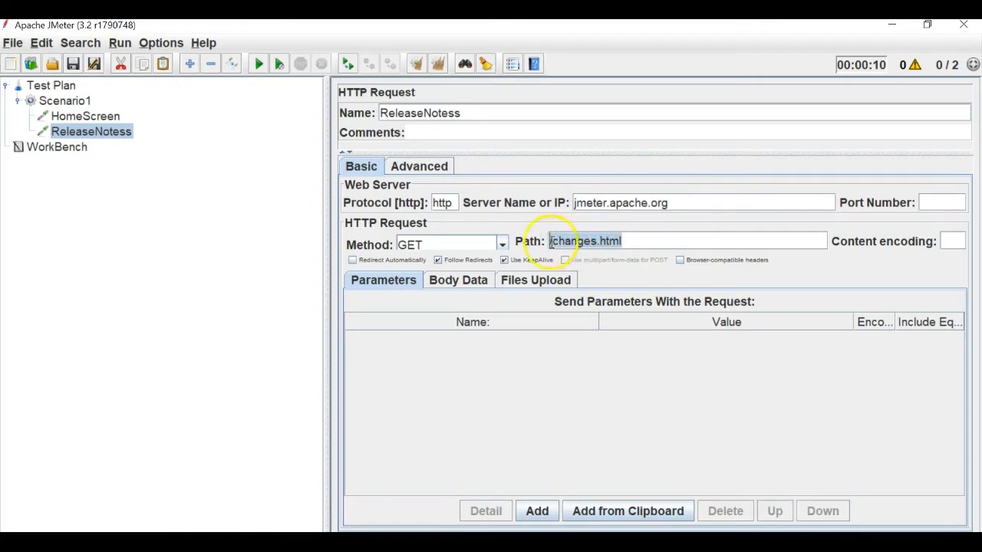
left_click(65, 116)
left_click(75, 132)
left_click(77, 115)
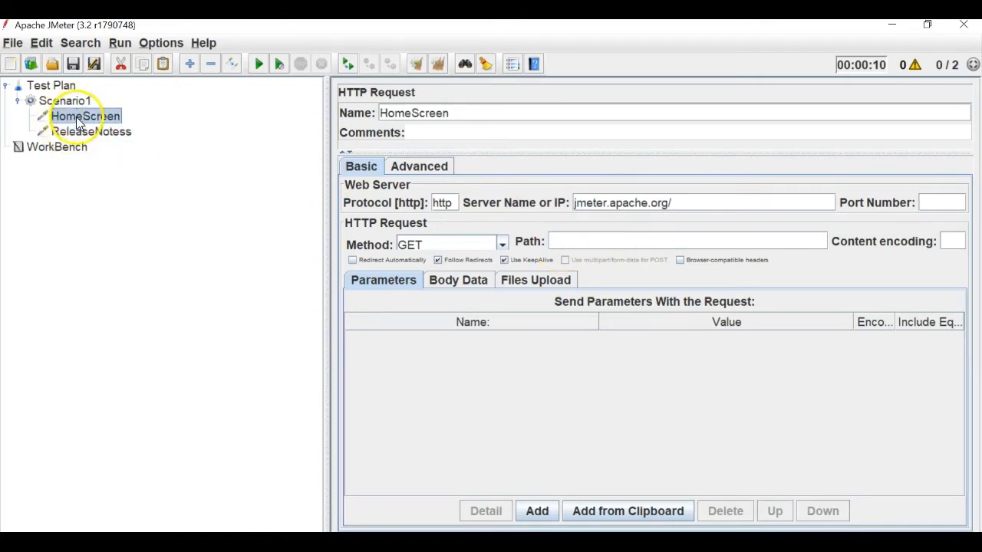
left_click(97, 133)
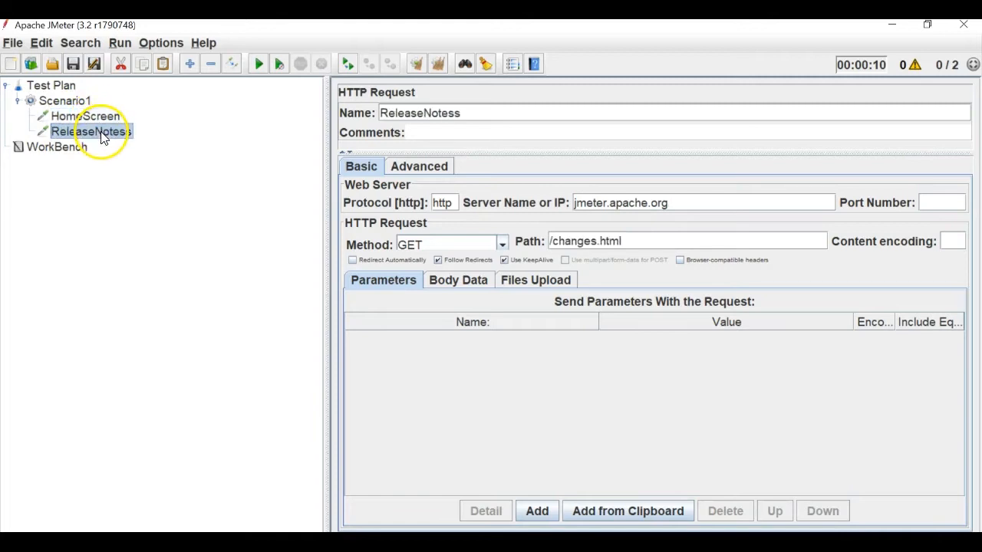
- Add a View Results Tree listener to the Scenario1 thread group
right_click(77, 101)
mouse_move(128, 109)
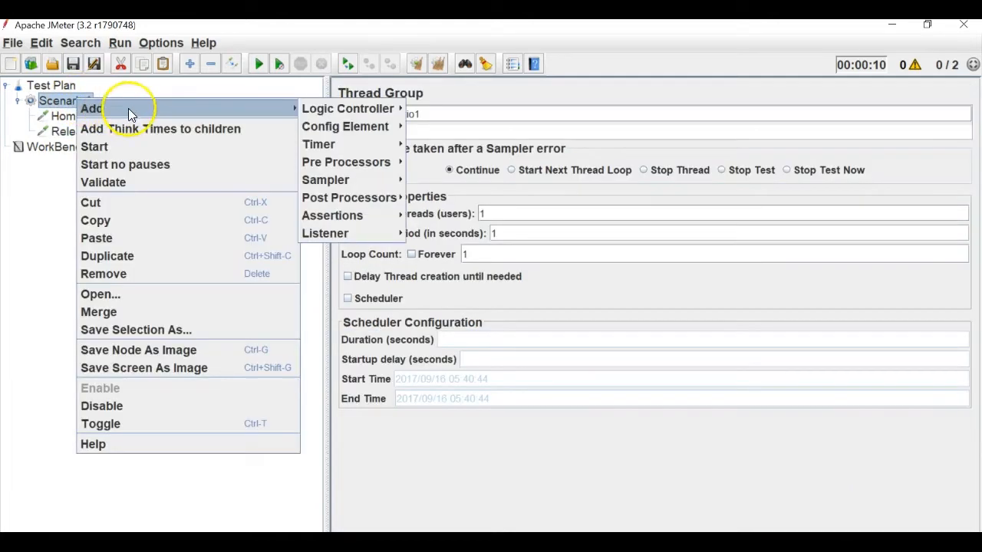
mouse_move(340, 227)
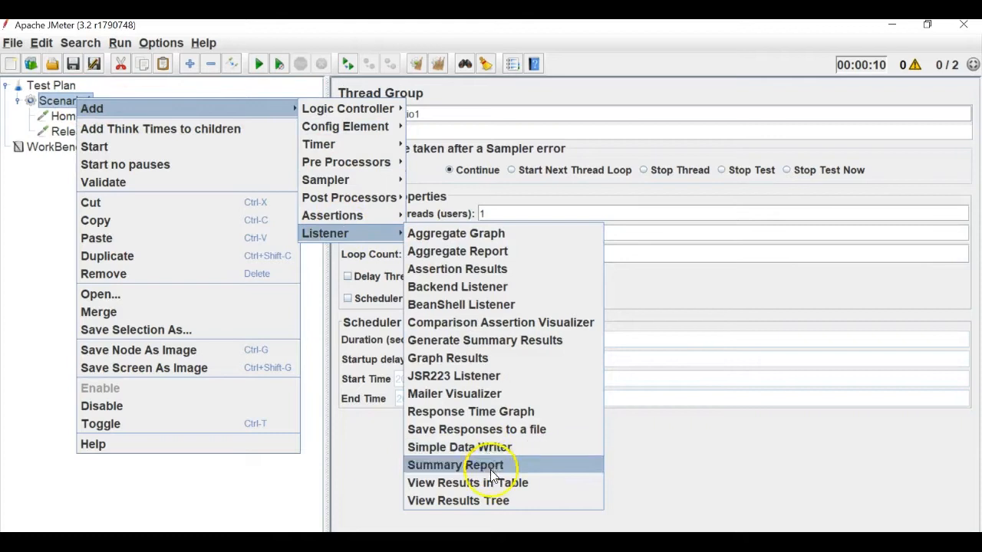
left_click(489, 499)
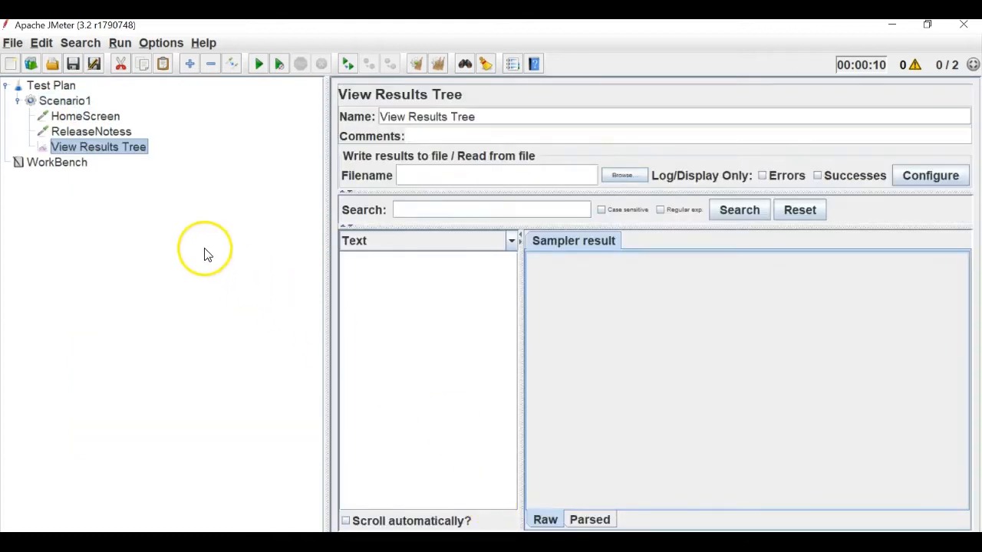
- Save the test plan as HTTPRequest.jmx in the 6- Samplers folder under JMeter Videos
left_click(12, 42)
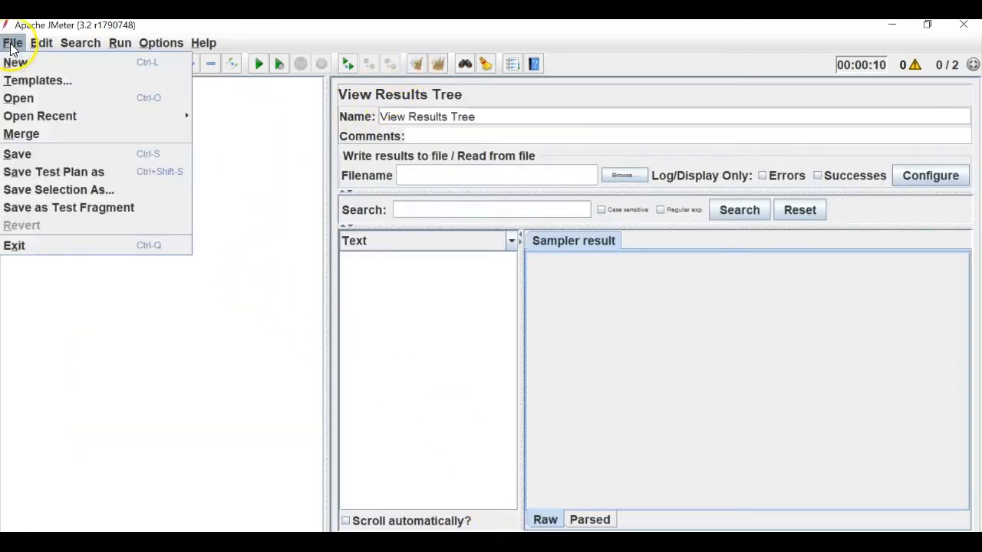
left_click(53, 169)
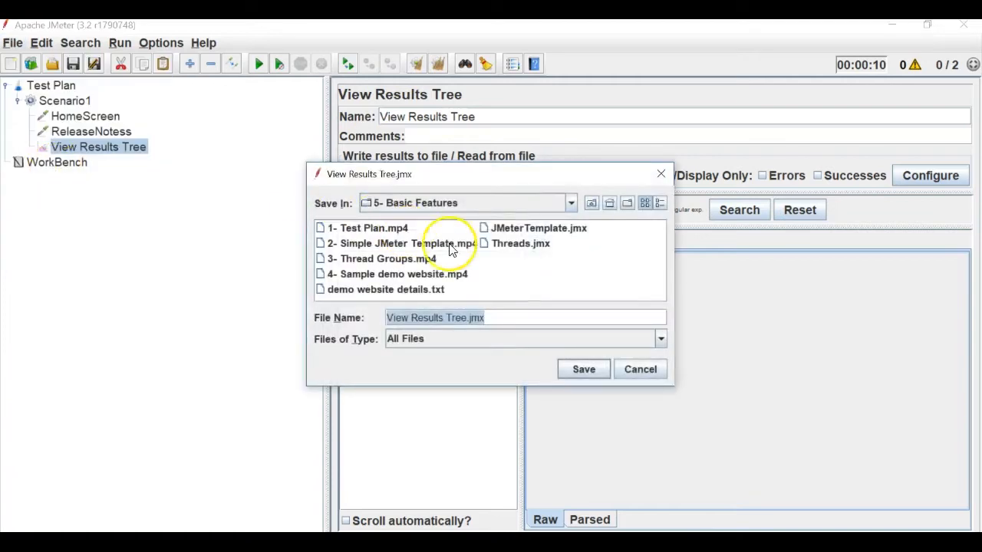
left_click(610, 203)
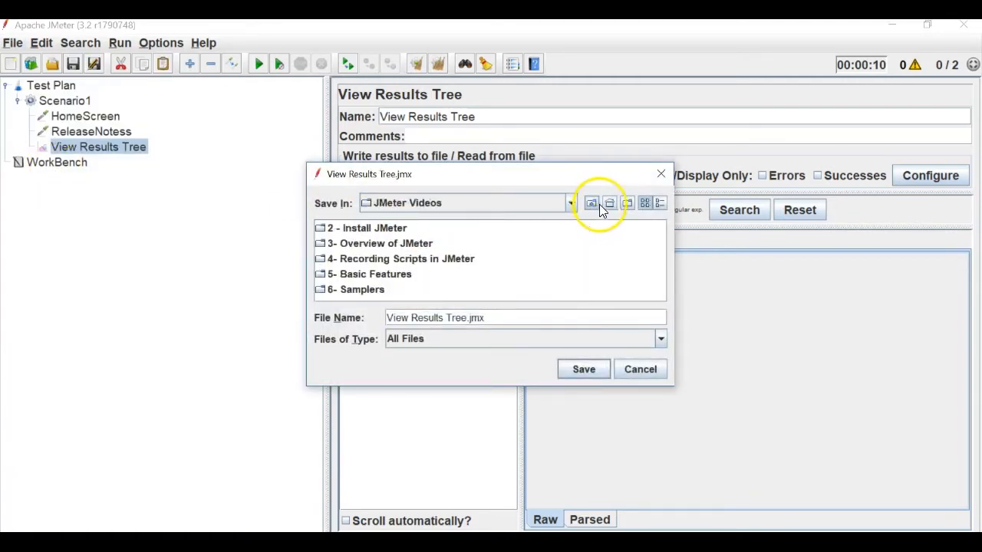
left_click(610, 204)
left_click(572, 261)
double_click(572, 261)
left_click(376, 286)
double_click(376, 287)
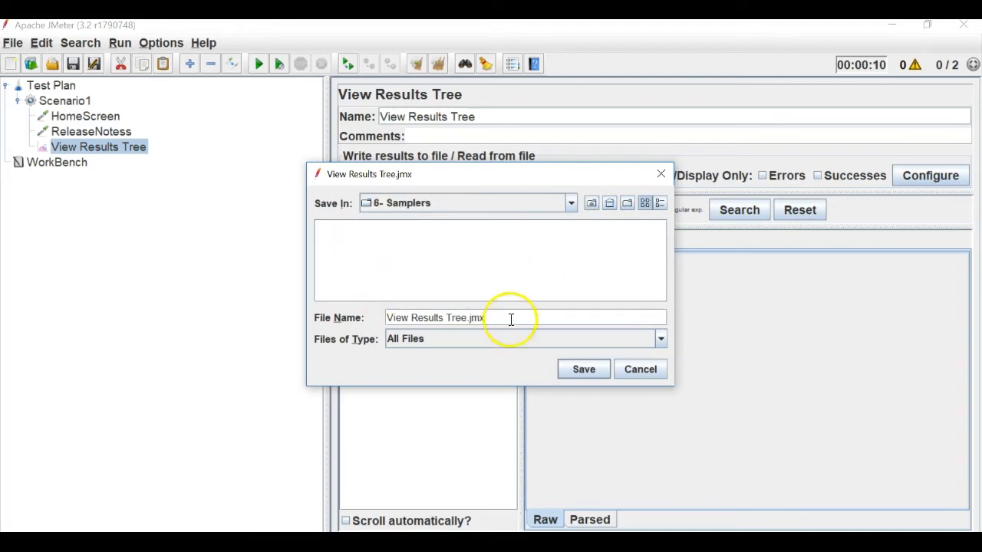
left_click_drag(467, 317, 375, 324)
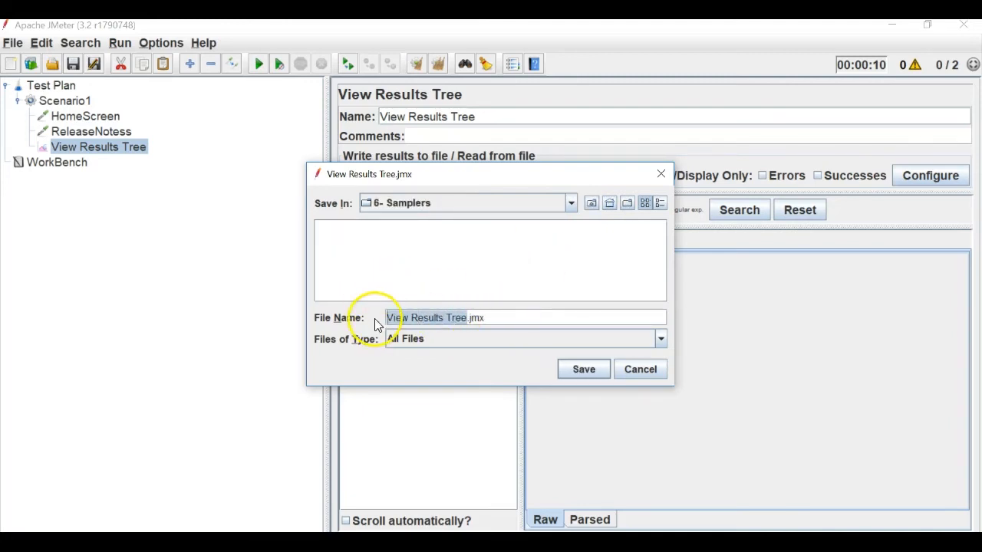
type("HTTPRequest")
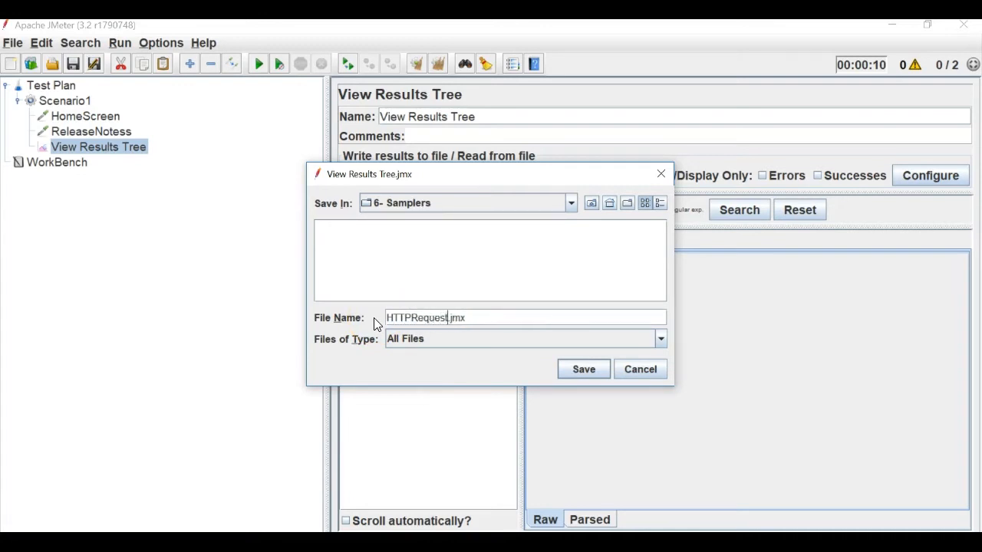
key("Return")
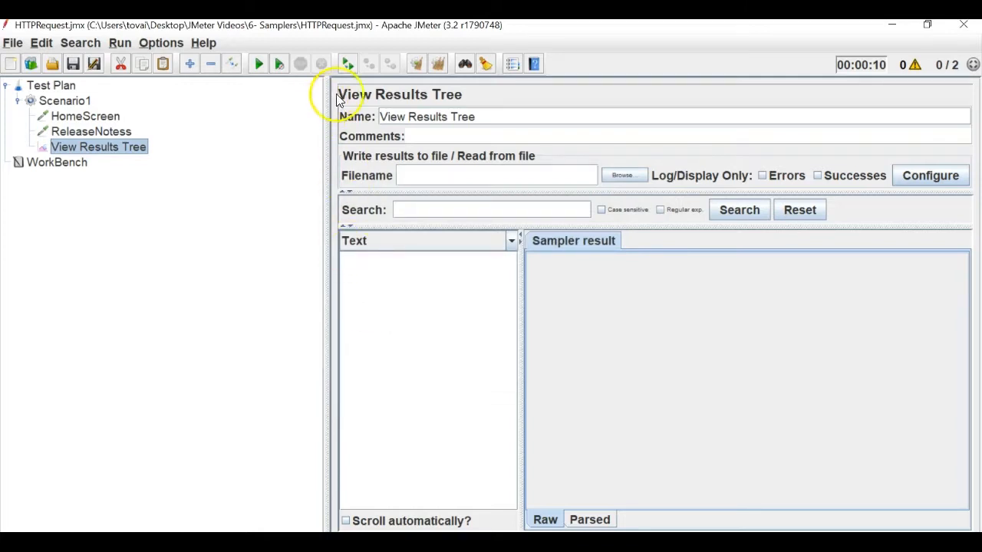
- Run the test plan and examine the HomeScreen and ReleaseNotess results, including the URL in HomeScreen's request
left_click(259, 64)
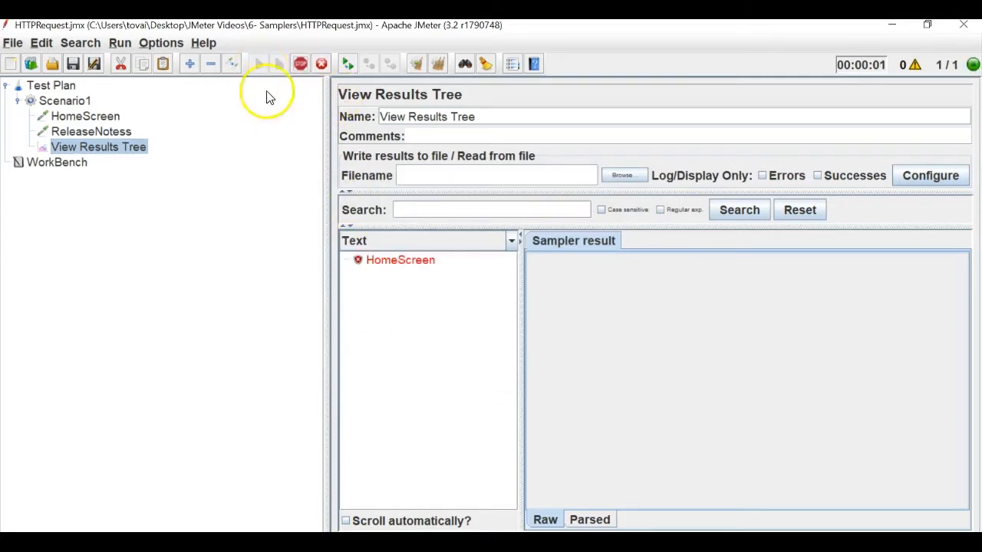
left_click(387, 262)
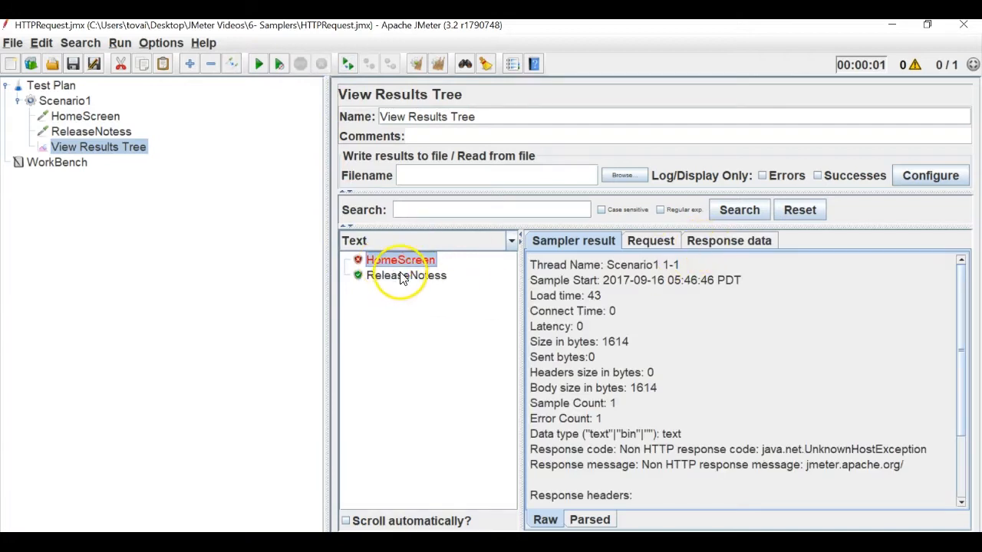
left_click(404, 275)
left_click(401, 261)
left_click(653, 246)
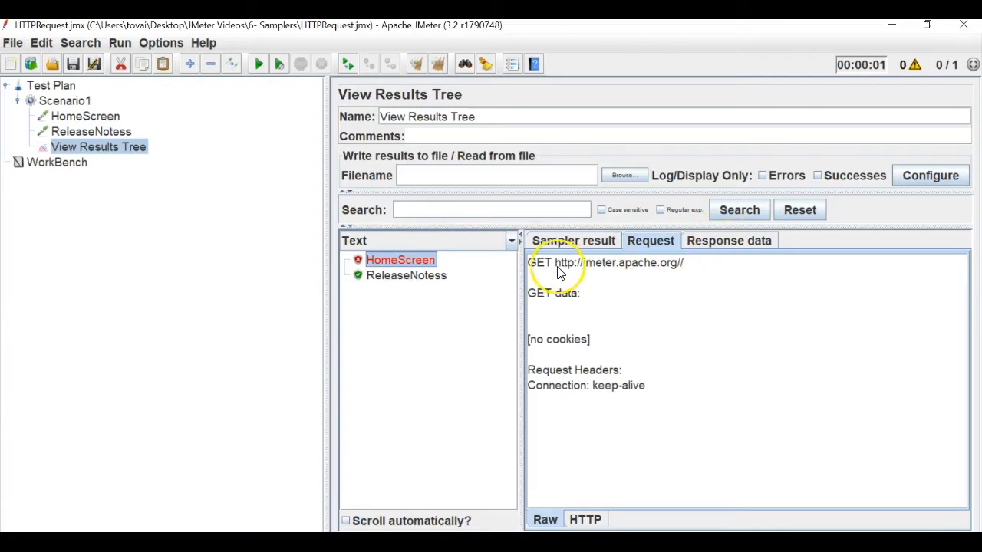
left_click_drag(555, 265, 677, 269)
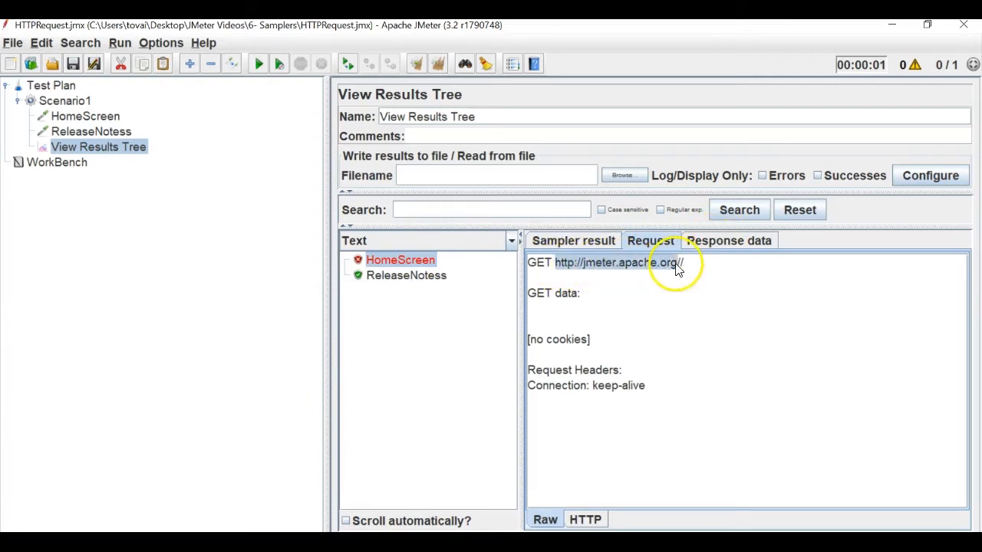
- Set HomeScreen's server name to jmeter.apache.org without the trailing slash, then clear the results and rerun the plan to check its request
left_click(91, 115)
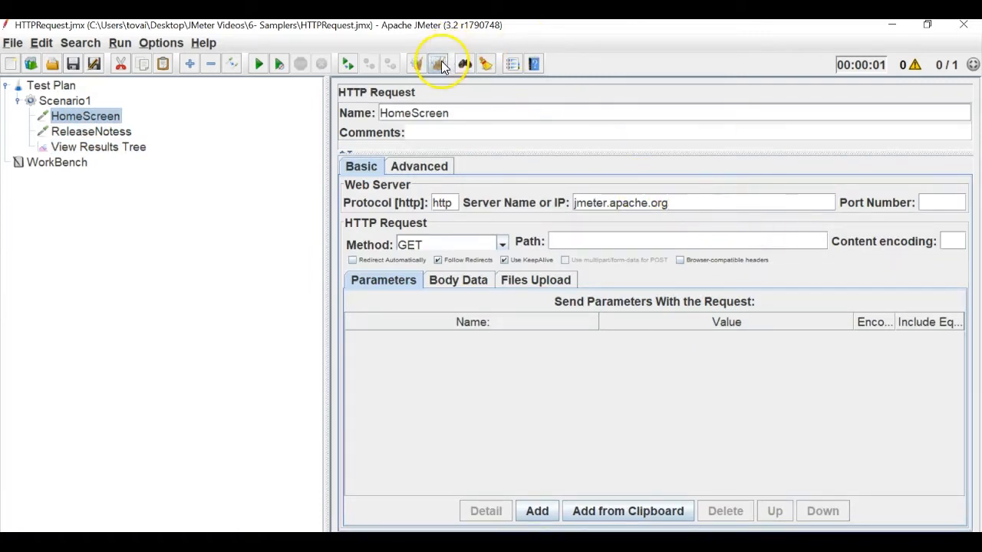
left_click(145, 146)
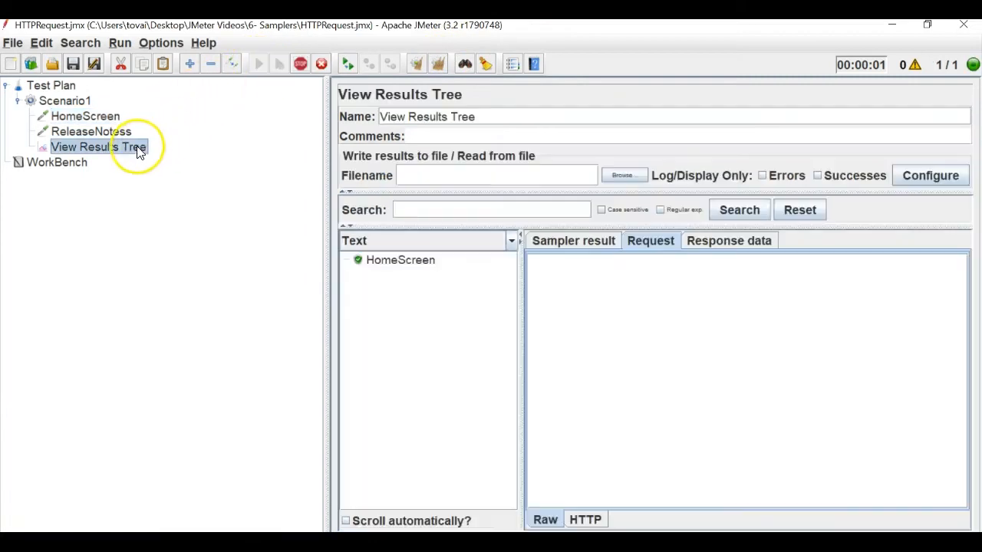
left_click(407, 261)
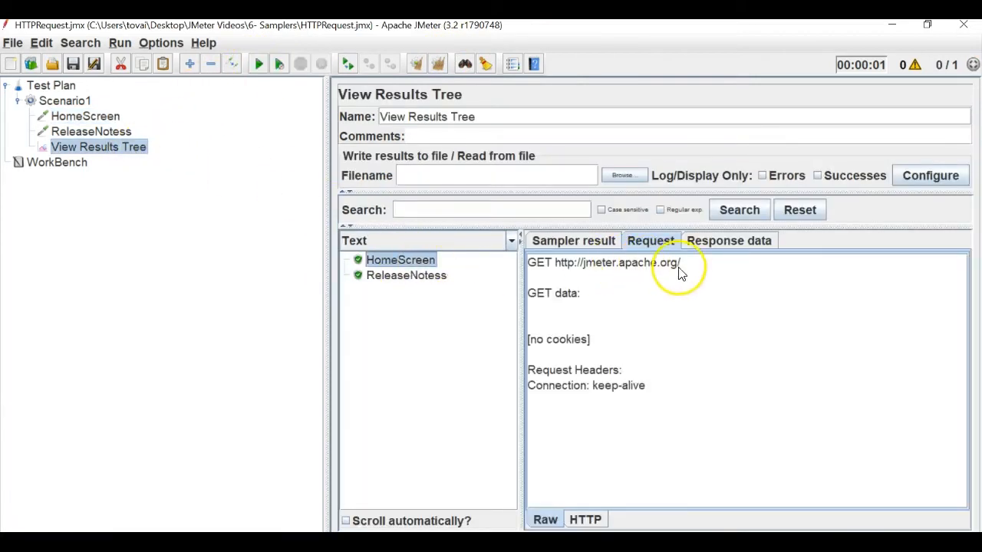
- Examine HomeScreen's request, response data and sampler result, then ReleaseNotess' response message, and glance at the Changes page in the browser
left_click_drag(683, 267, 587, 264)
left_click(705, 241)
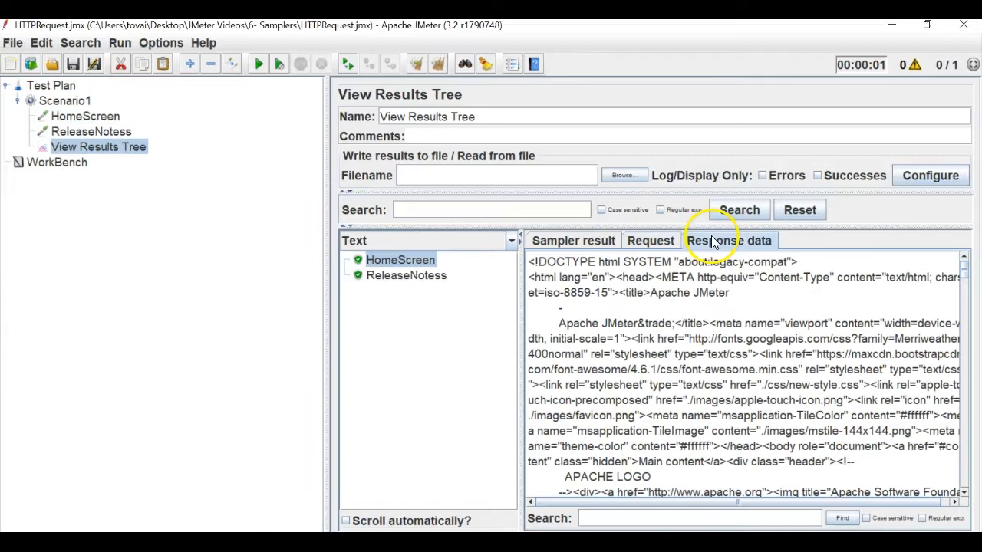
left_click(537, 242)
left_click_drag(645, 449, 598, 451)
left_click(408, 277)
left_click_drag(660, 465, 636, 469)
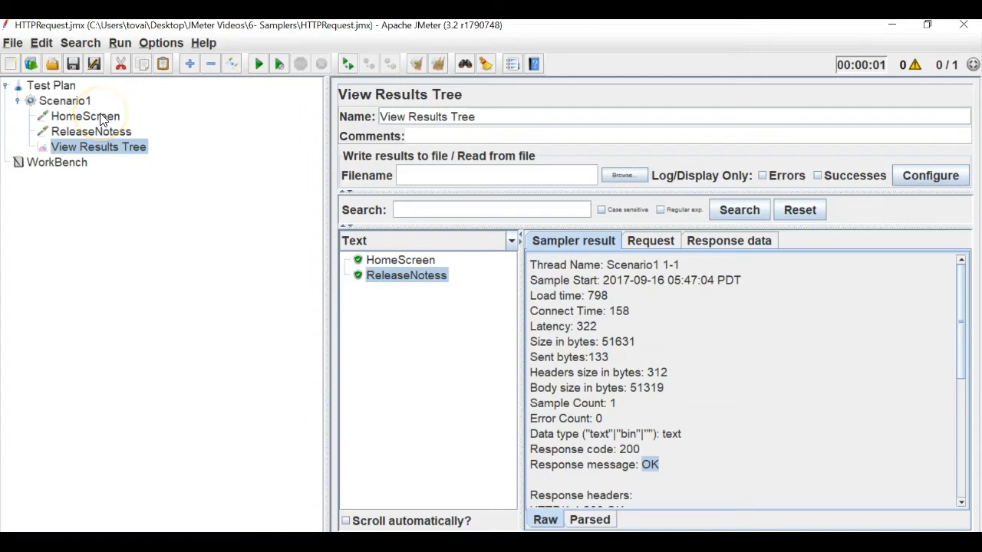
key("alt+Tab")
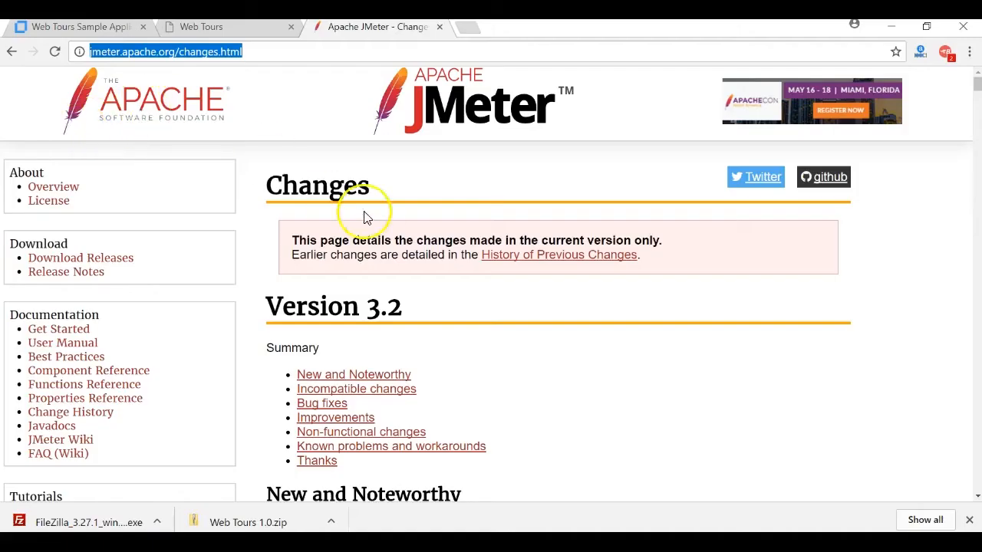
key("alt+Tab")
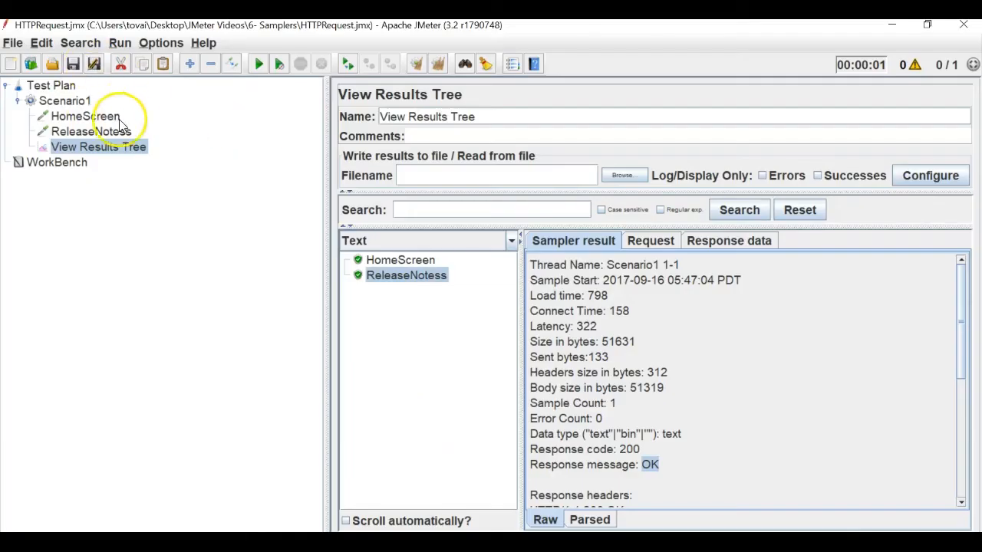
- Set Scenario1's number of threads to 5 and run the test plan
left_click(64, 100)
left_click_drag(521, 211, 456, 219)
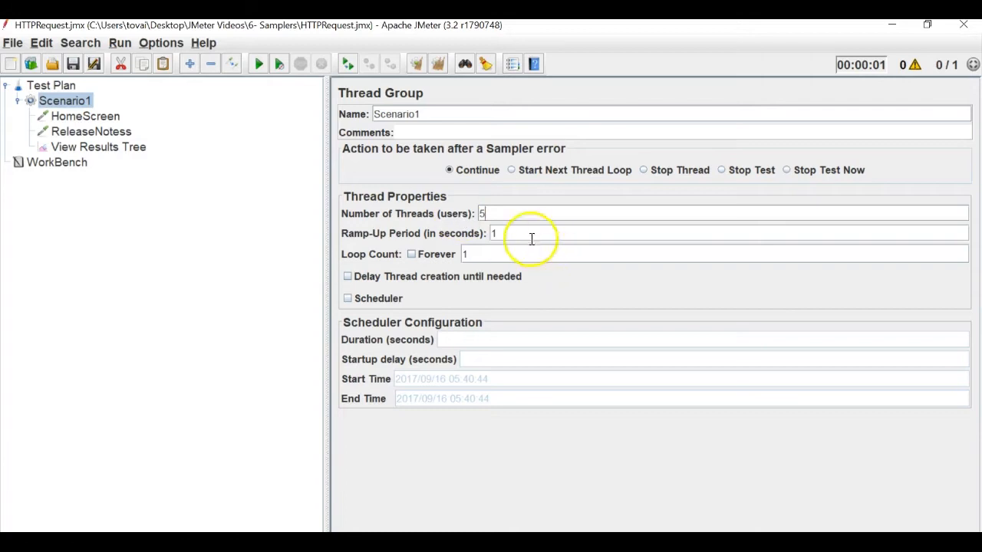
left_click(258, 64)
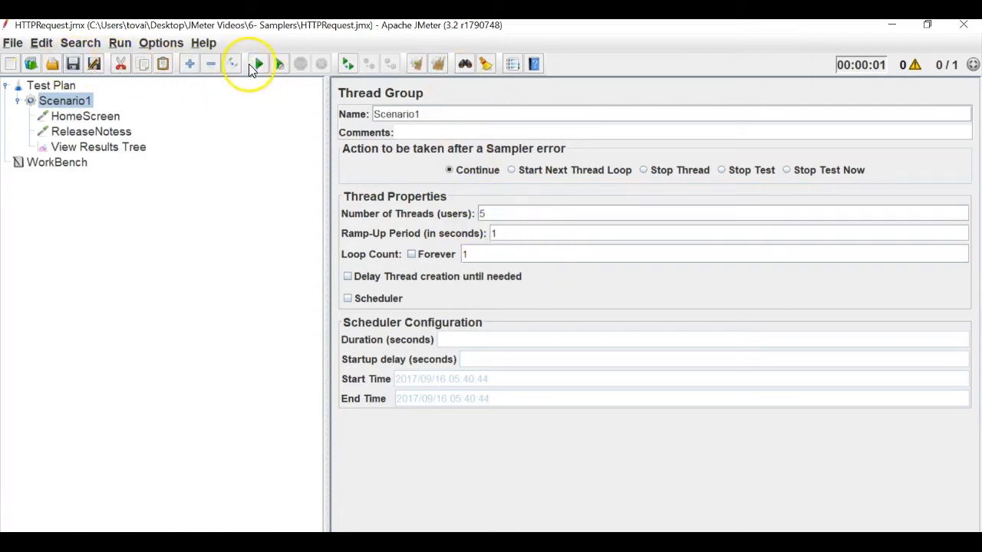
- Examine the sampler results of the last HomeScreen and last ReleaseNotess entries in Scenario1's View Results Tree
left_click(74, 149)
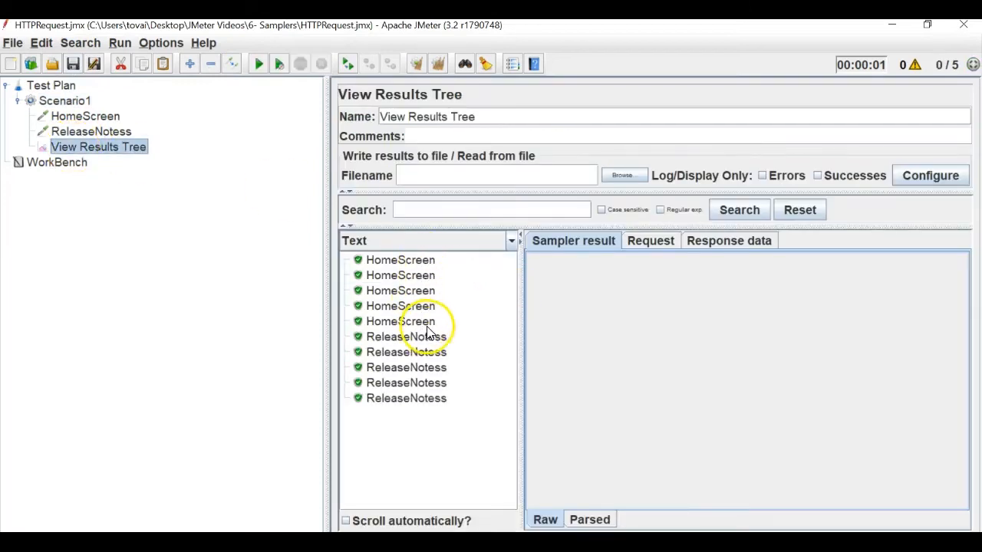
left_click(418, 323)
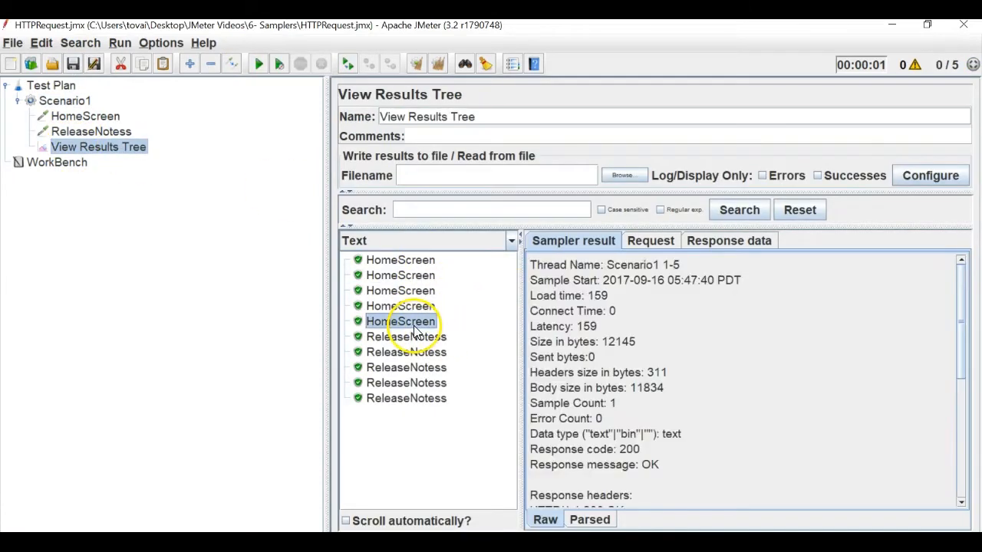
left_click(428, 400)
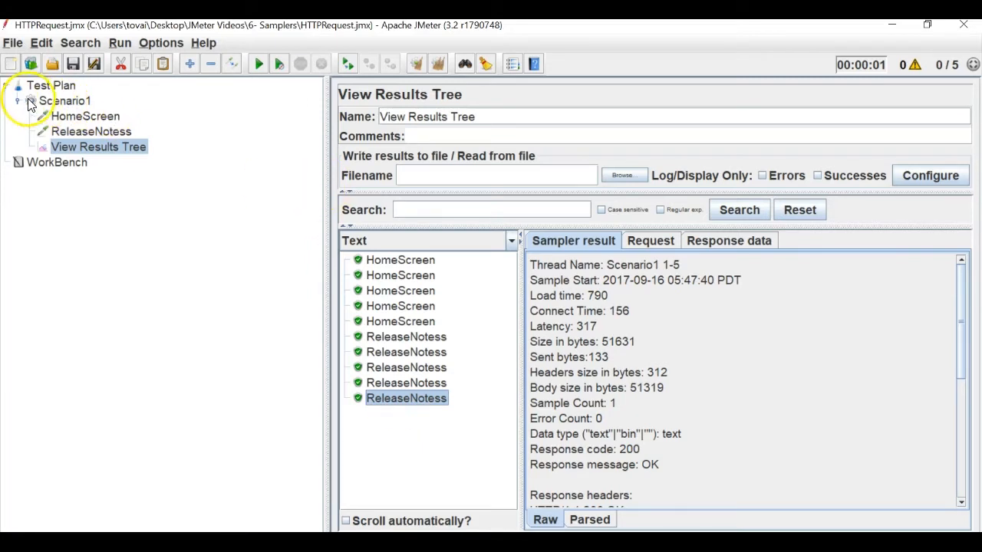
- Add a second thread group to the Test Plan and name it Scenario2
left_click(54, 86)
right_click(56, 85)
mouse_move(110, 96)
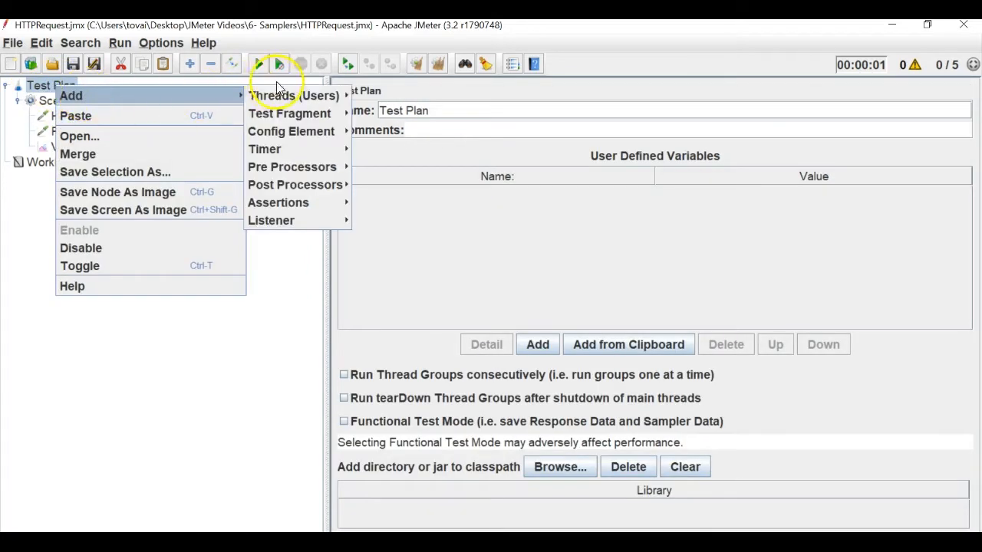
mouse_move(291, 95)
left_click(384, 91)
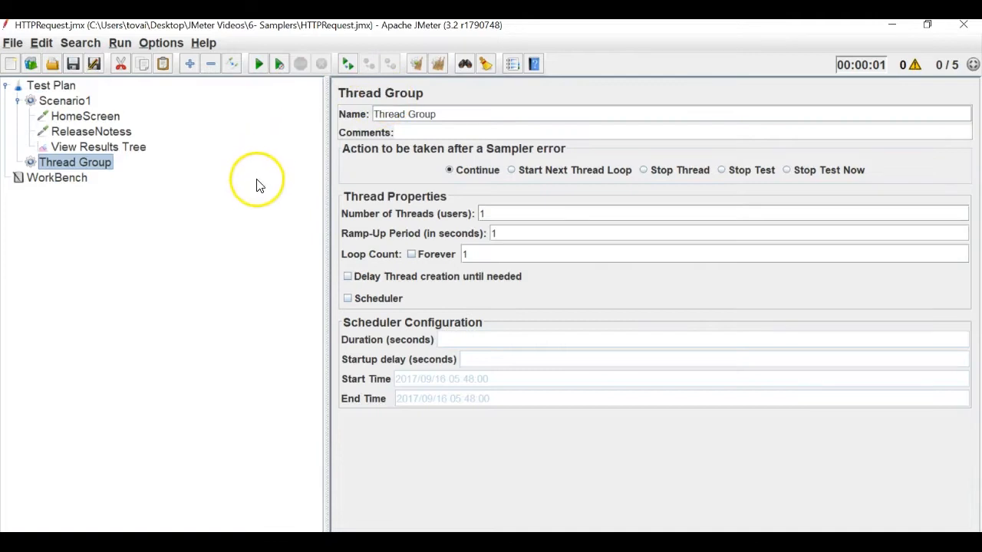
left_click_drag(487, 114, 343, 115)
type("Scenario")
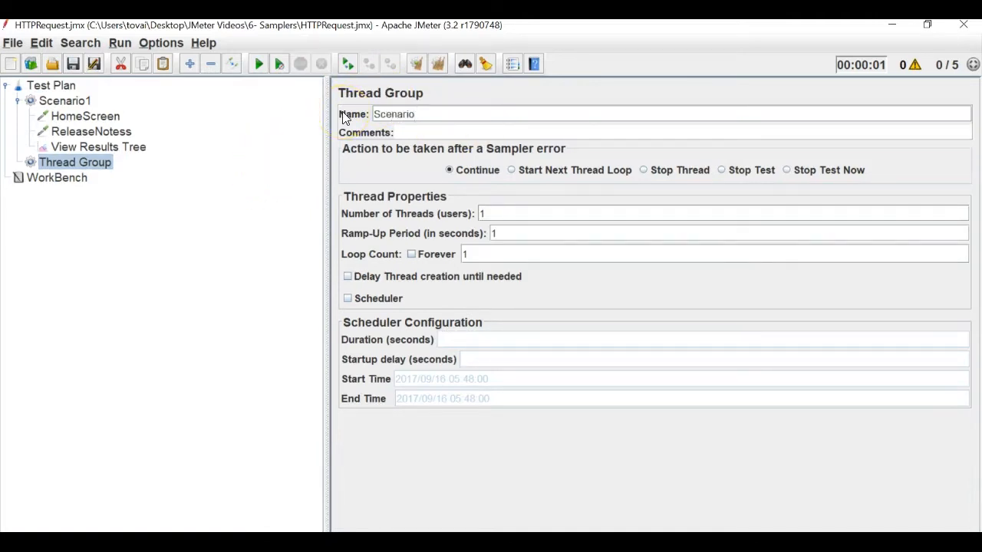
type("2")
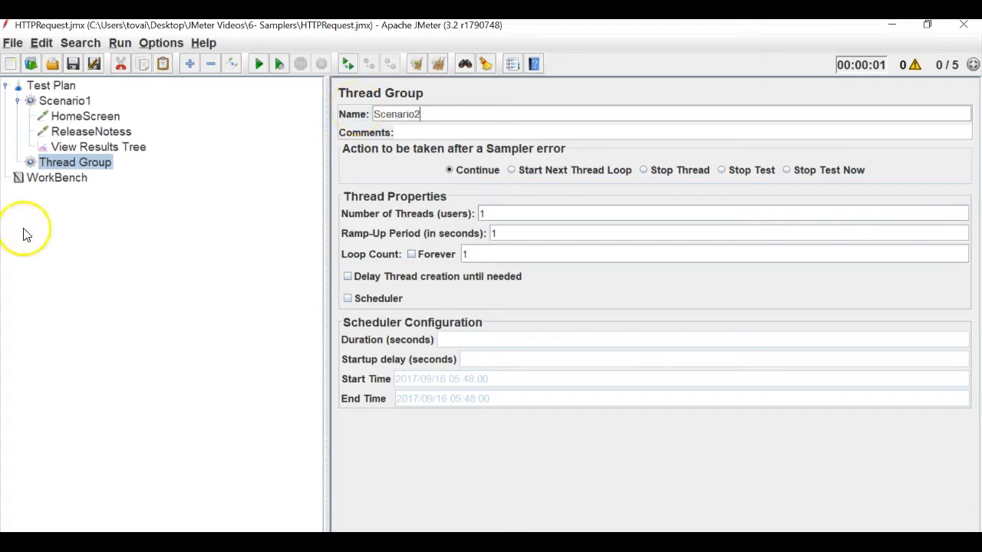
left_click(76, 147)
- Switch to the browser, copy the Web Tours index page's full address, and return to JMeter
left_click(485, 541)
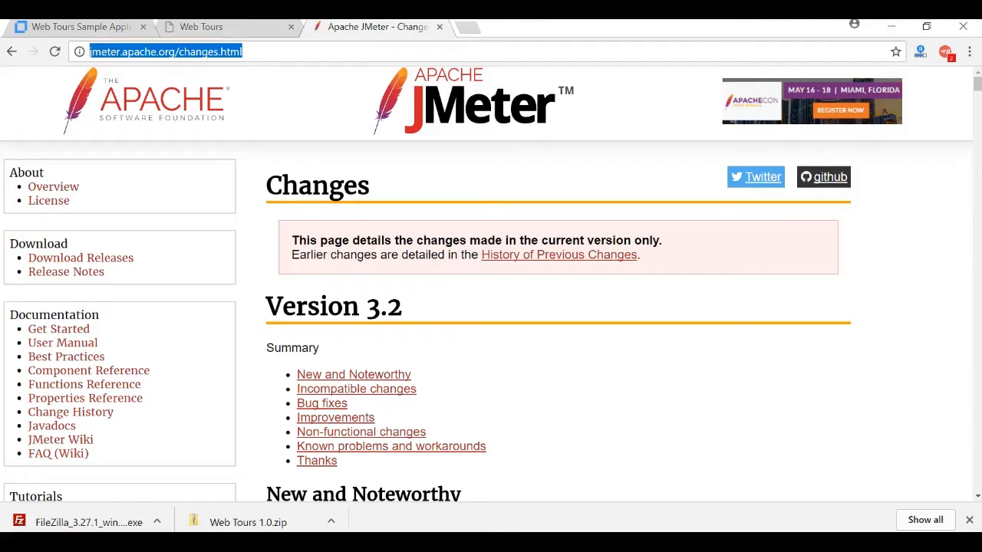
left_click(215, 27)
triple_click(183, 52)
key("ctrl+c")
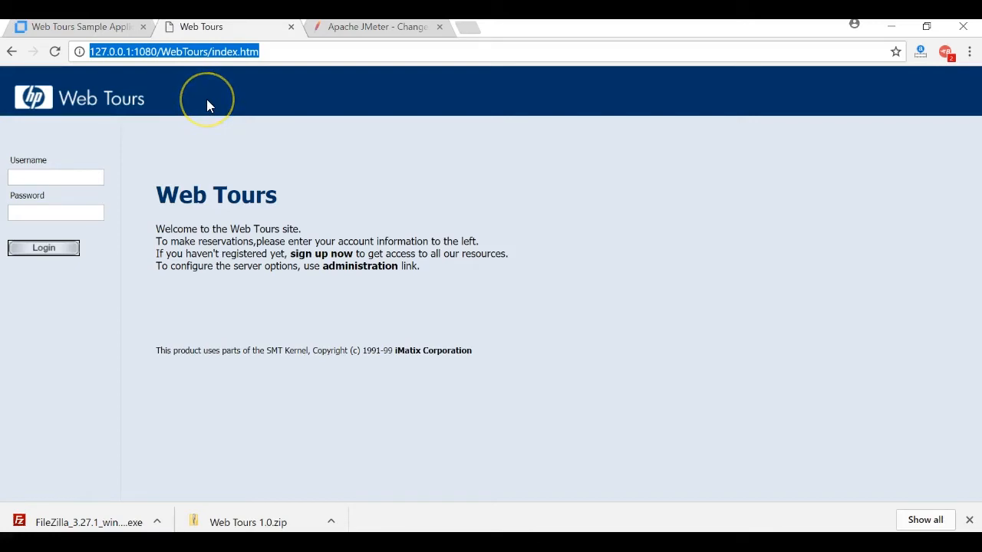
key("alt+Tab")
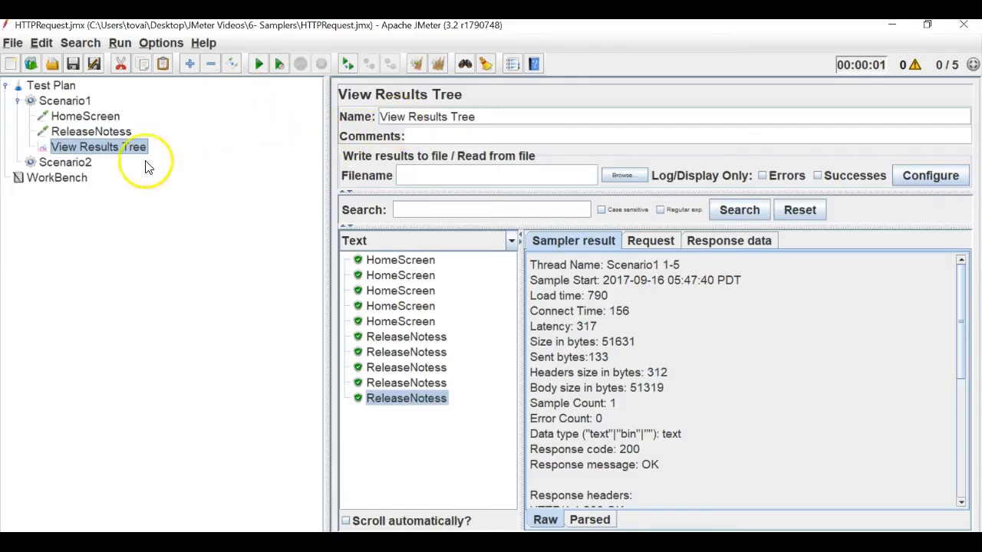
- Add an HTTP Request sampler to Scenario2 and paste the copied Web Tours address as its server name
left_click(86, 164)
right_click(90, 167)
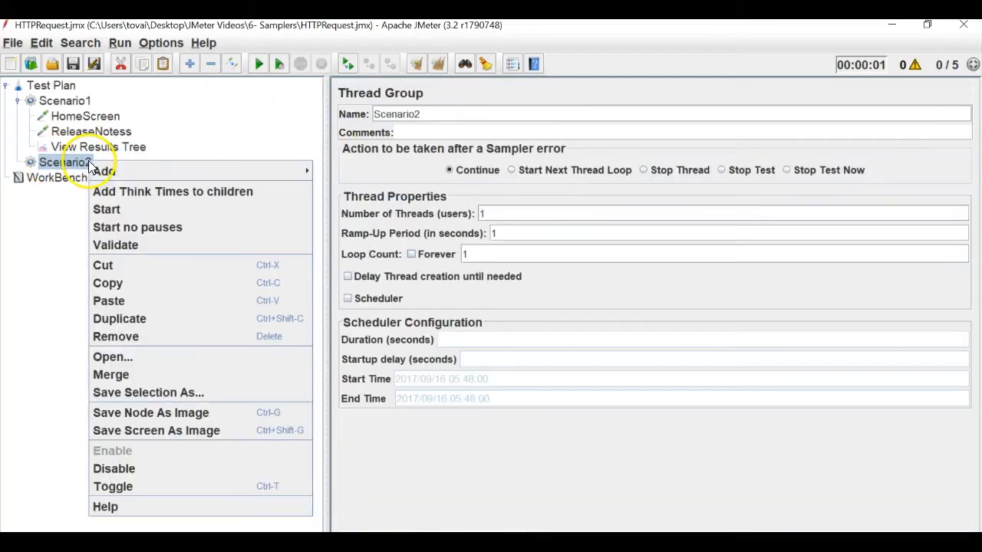
mouse_move(184, 169)
mouse_move(341, 244)
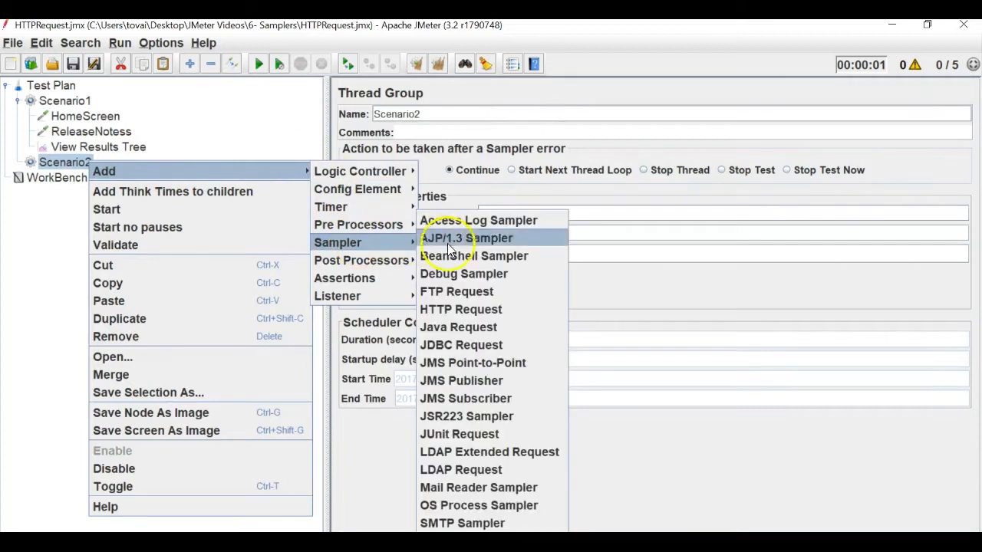
left_click(459, 305)
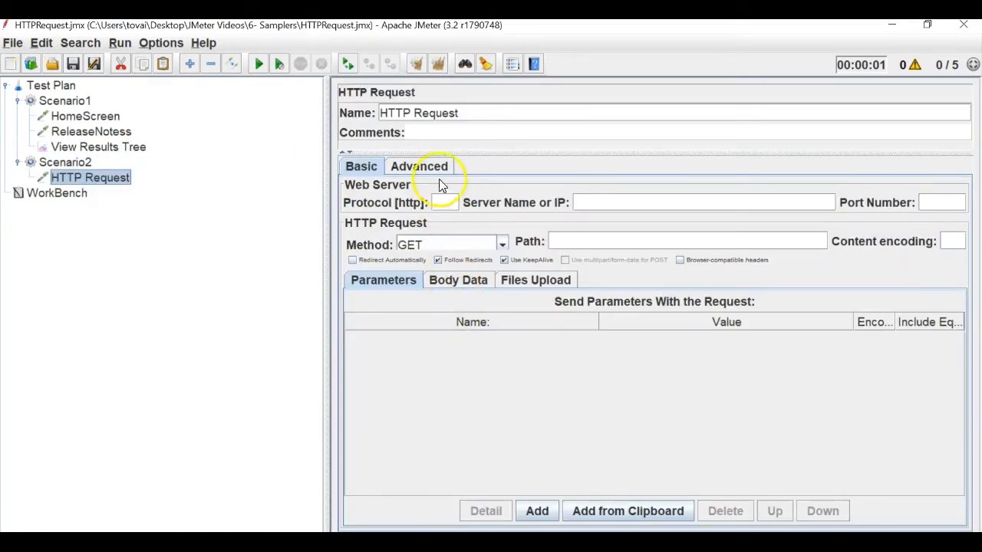
left_click(607, 202)
key("ctrl+v")
- Rename Scenario2's HTTP Request sampler to Web Tours Home
left_click(480, 105)
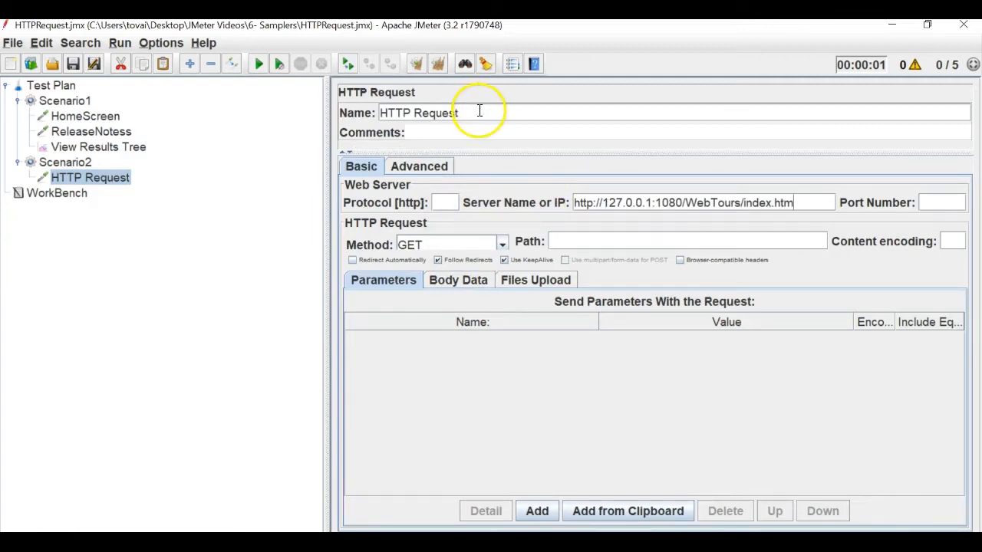
left_click_drag(478, 111, 375, 112)
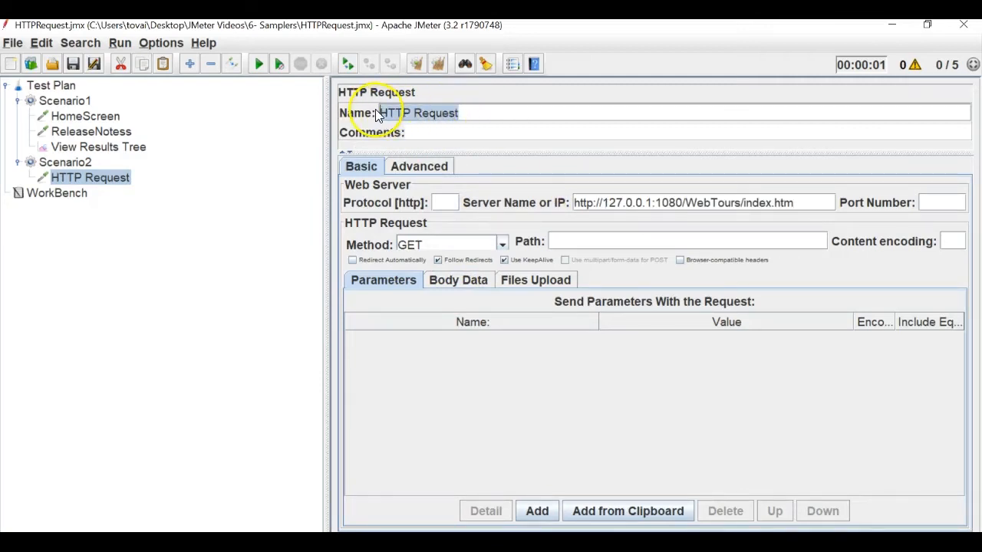
key("BackSpace")
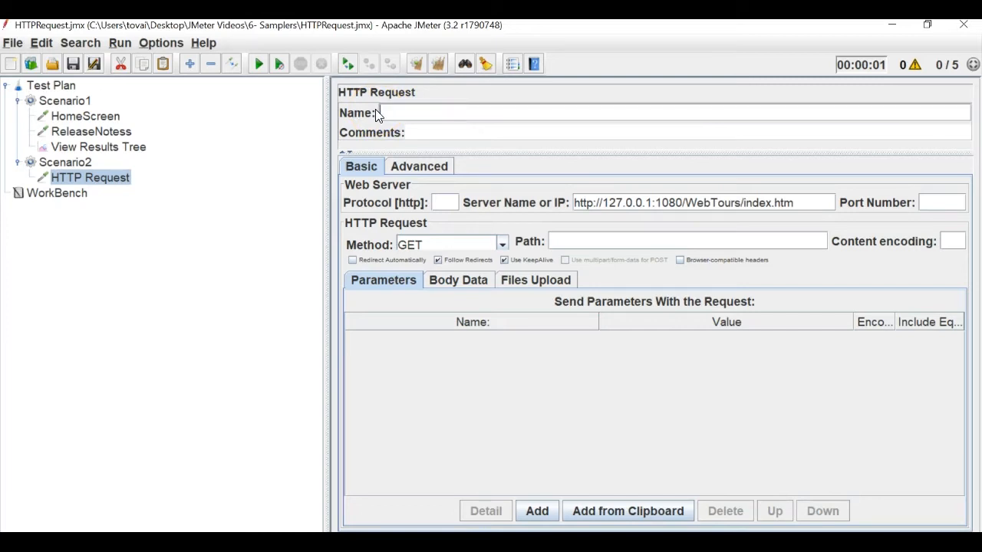
type("Web tours Home")
left_click(412, 98)
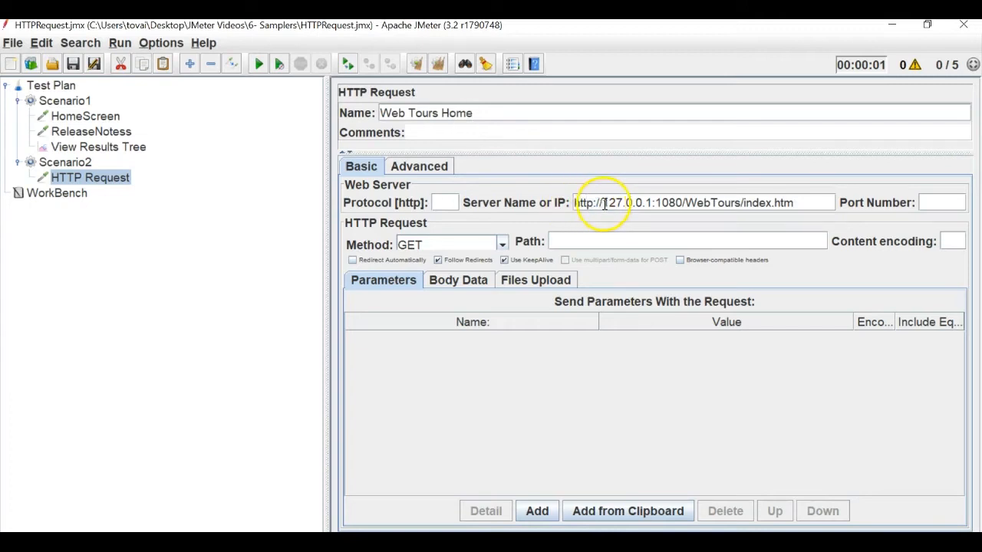
left_click_drag(596, 204, 544, 218)
key("BackSpace")
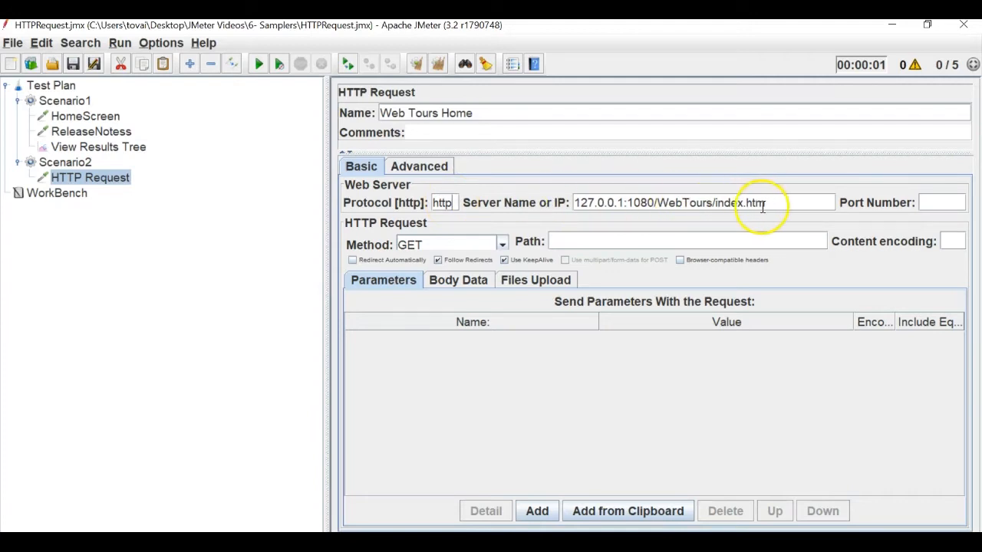
left_click_drag(773, 204, 571, 204)
left_click(643, 207)
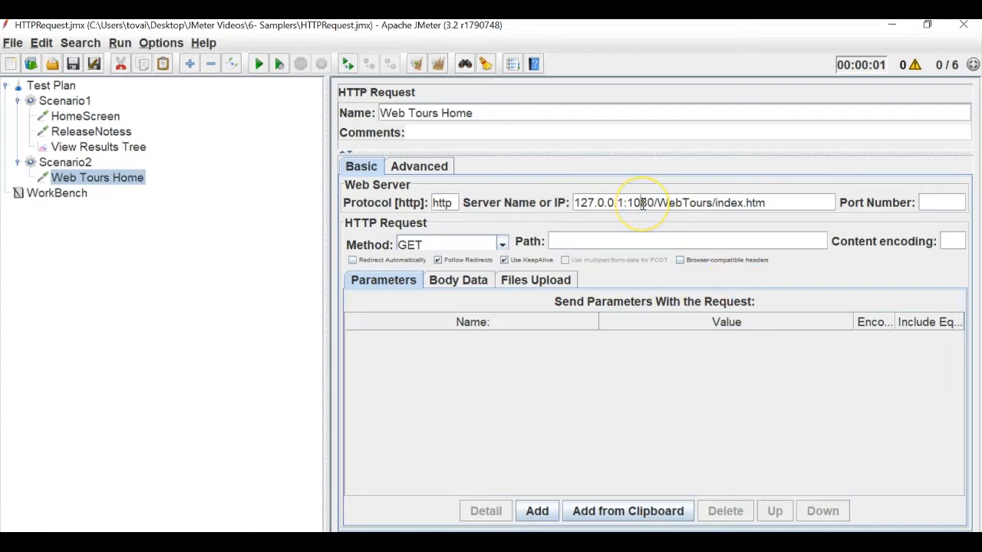
double_click(643, 203)
key("ctrl+x")
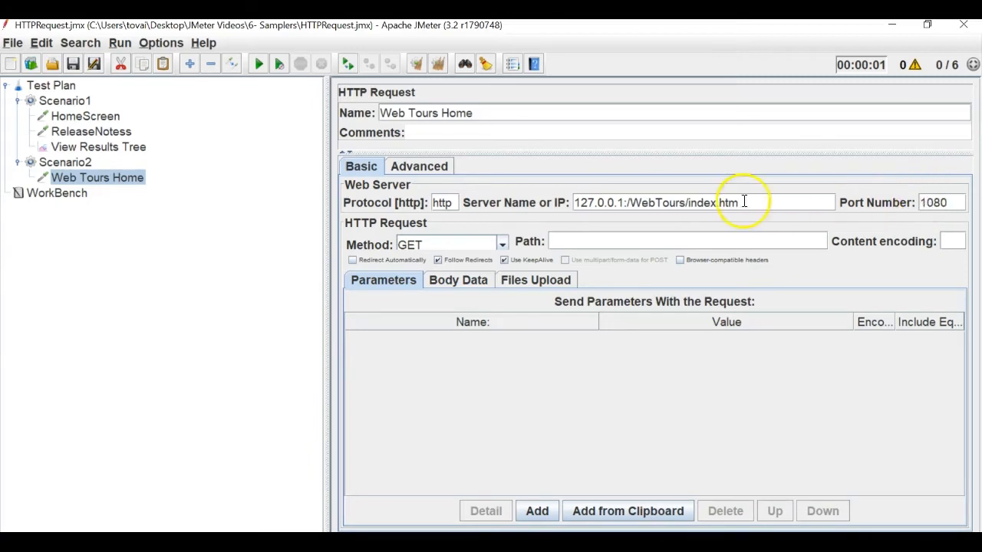
- Check the Web Tours address in the browser, then move /WebTours/index.htm into the request's path, leaving 127.0.0.1 as the server name
key("alt+Tab")
left_click(391, 29)
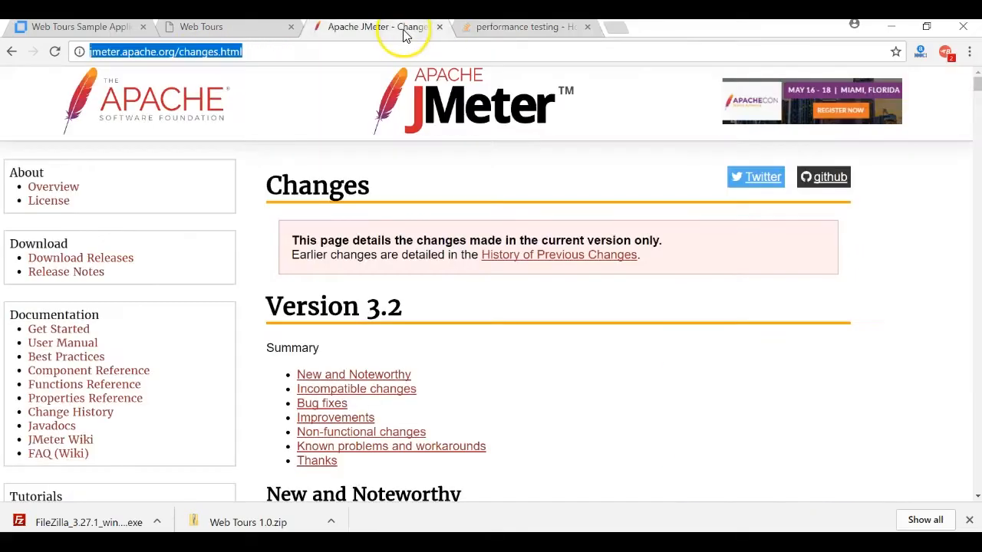
left_click(236, 29)
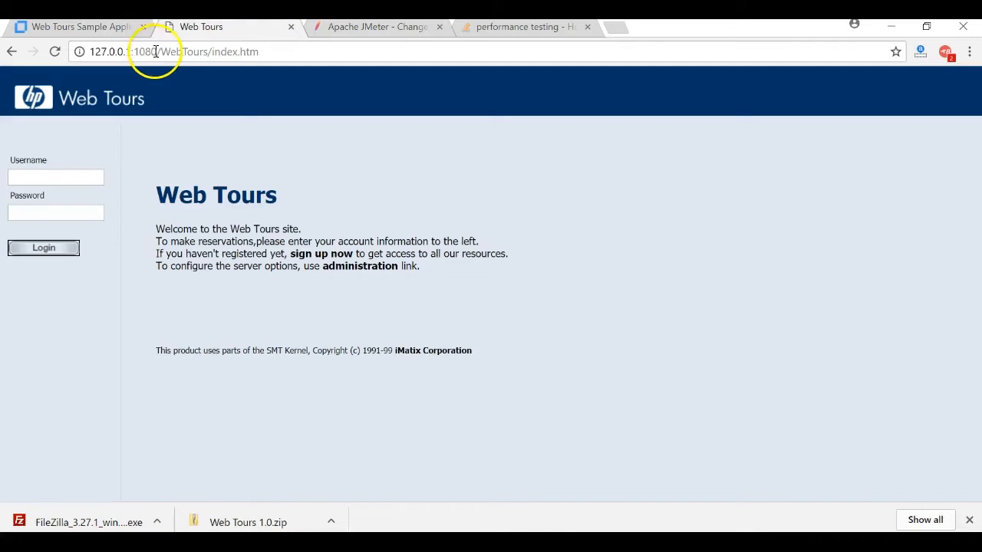
left_click_drag(132, 51, 76, 52)
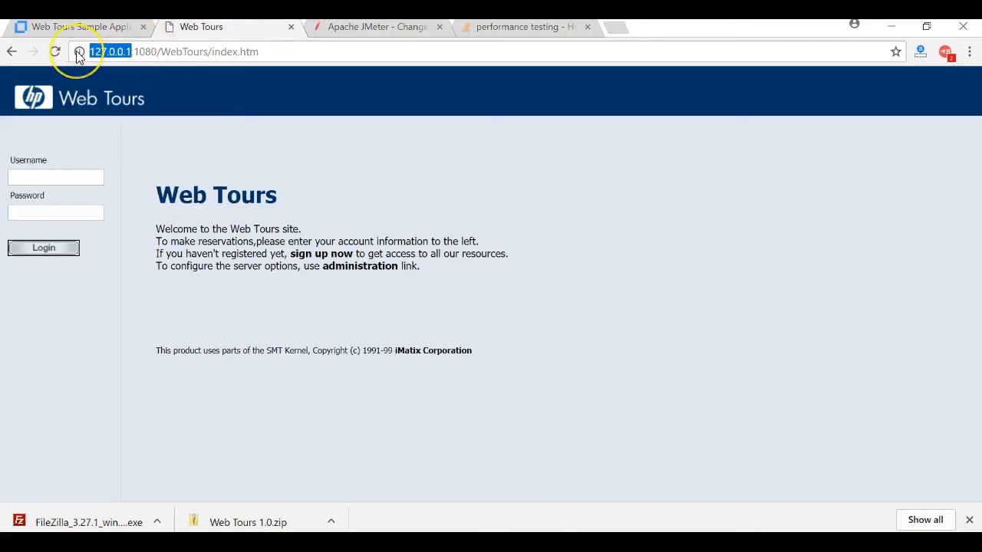
key("alt+Tab")
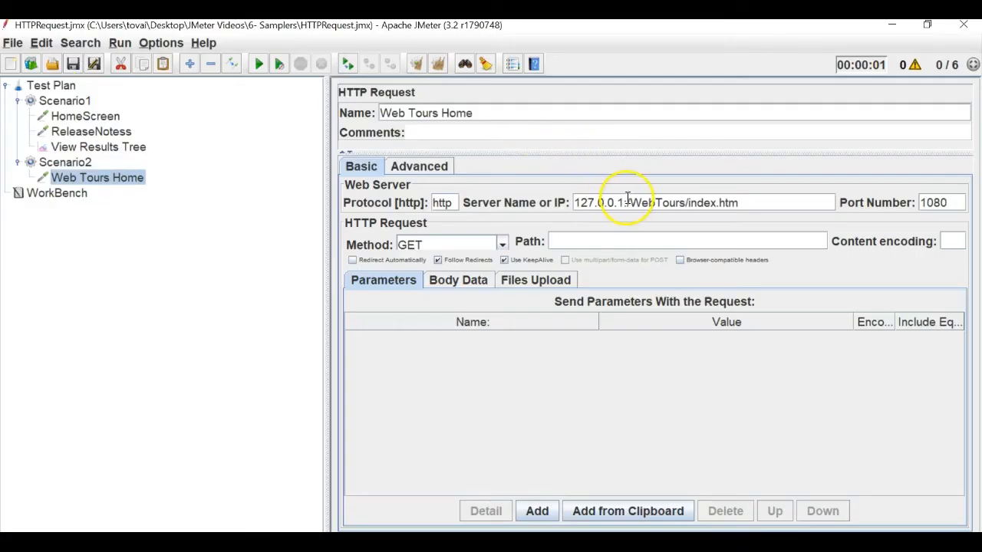
left_click_drag(627, 201, 755, 204)
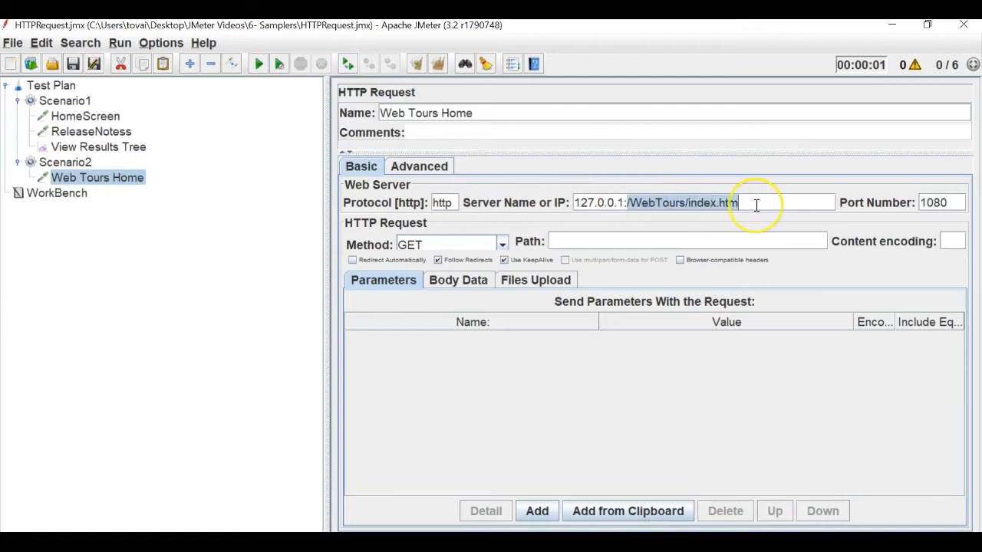
key("ctrl+x")
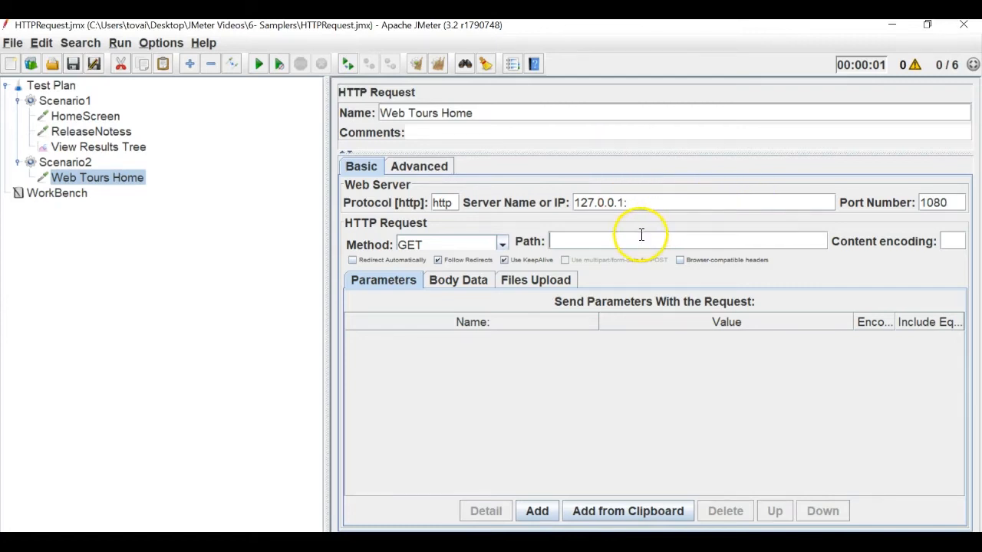
left_click(642, 237)
key("ctrl+v")
left_click(653, 201)
key("BackSpace")
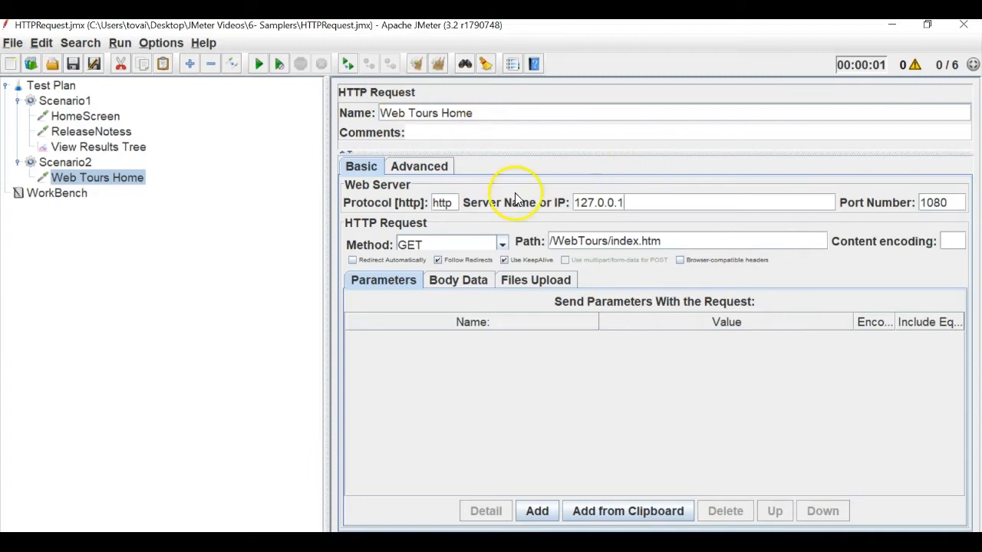
- Add a View Results Tree listener to the Scenario2 thread group and save the test plan
right_click(66, 163)
mouse_move(178, 175)
mouse_move(307, 178)
mouse_move(331, 298)
left_click(451, 304)
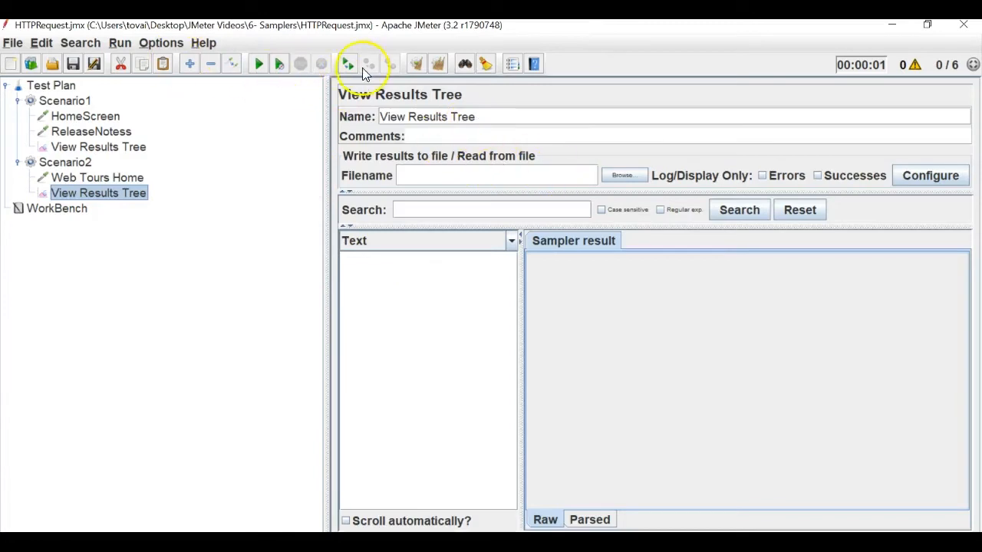
left_click(73, 64)
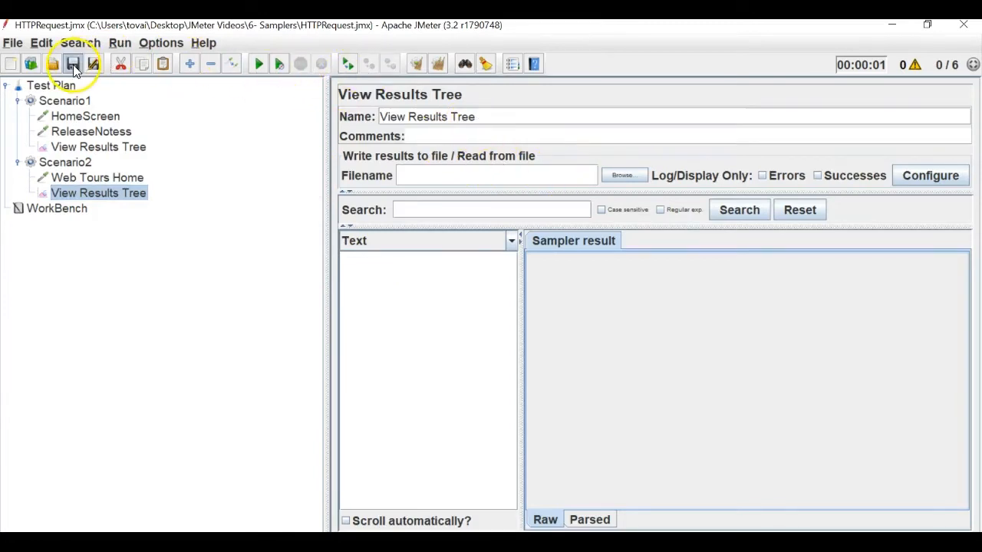
- Run the saved test plan and check the response code and message in the Web Tours Home sampler result
left_click(266, 63)
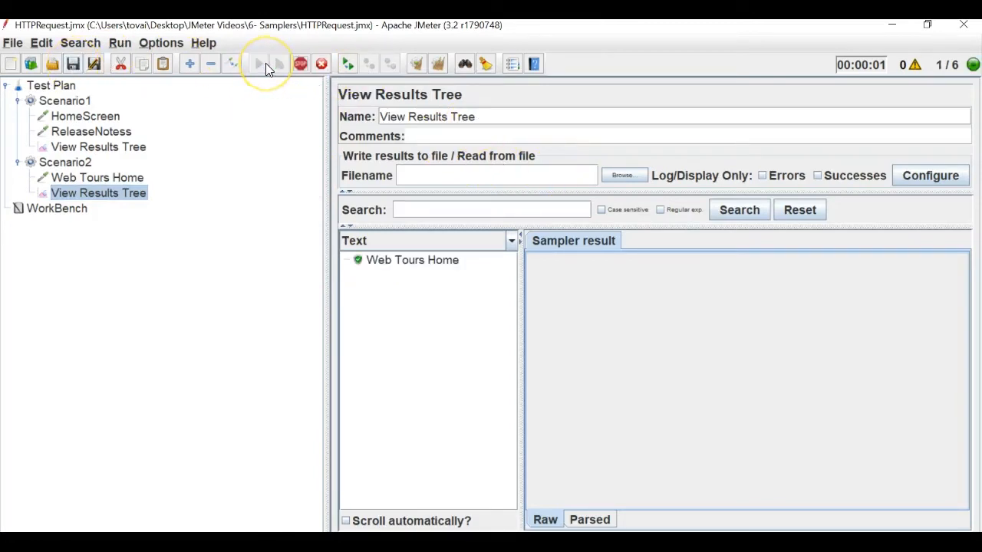
left_click(369, 261)
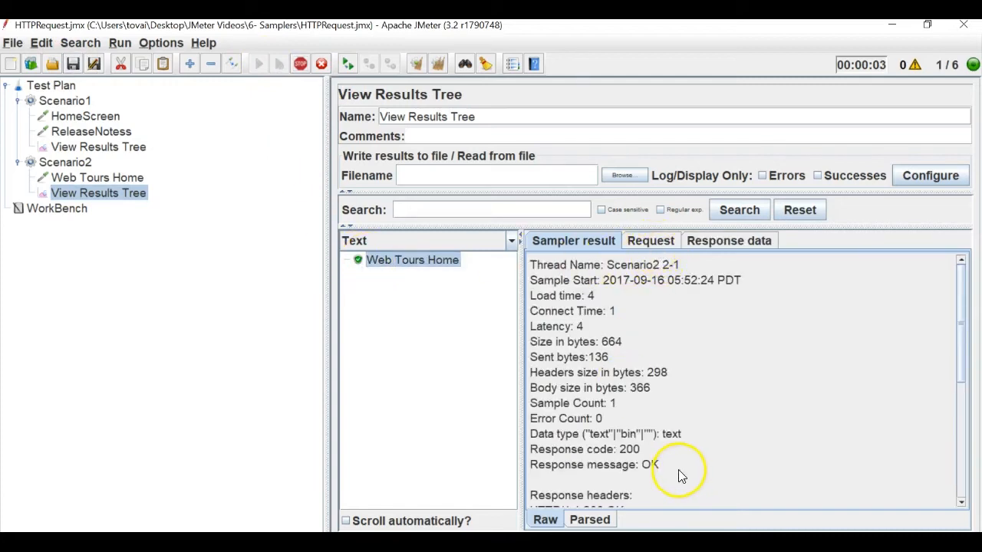
left_click_drag(660, 465, 534, 451)
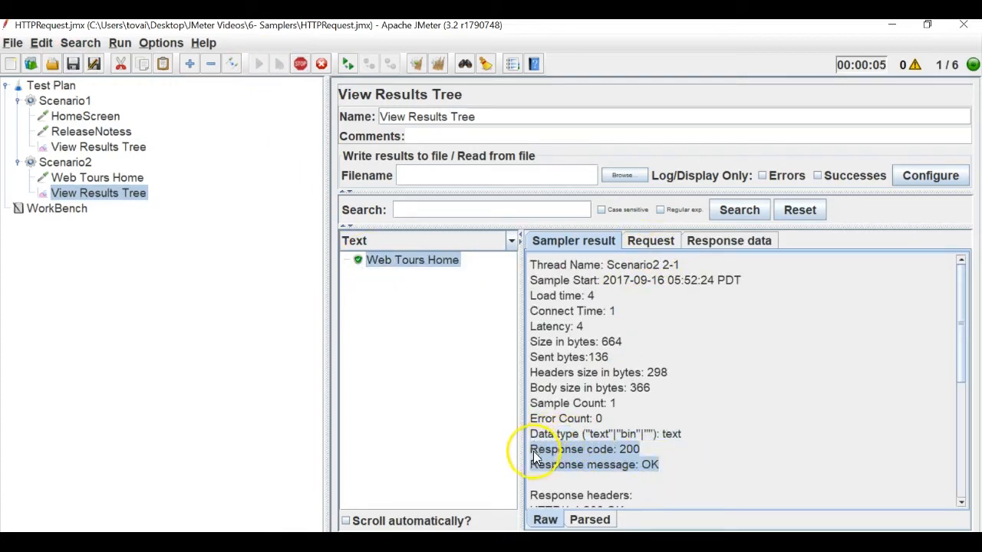
- Copy the requested URL from the Web Tours Home request details, load it in the browser, and return to JMeter
left_click(650, 242)
left_click_drag(775, 270, 556, 268)
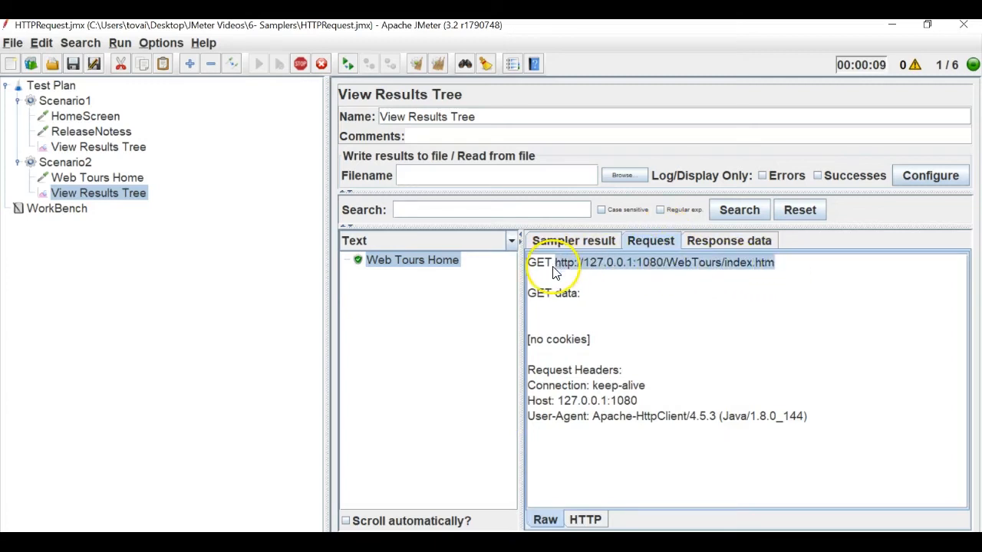
left_click(457, 542)
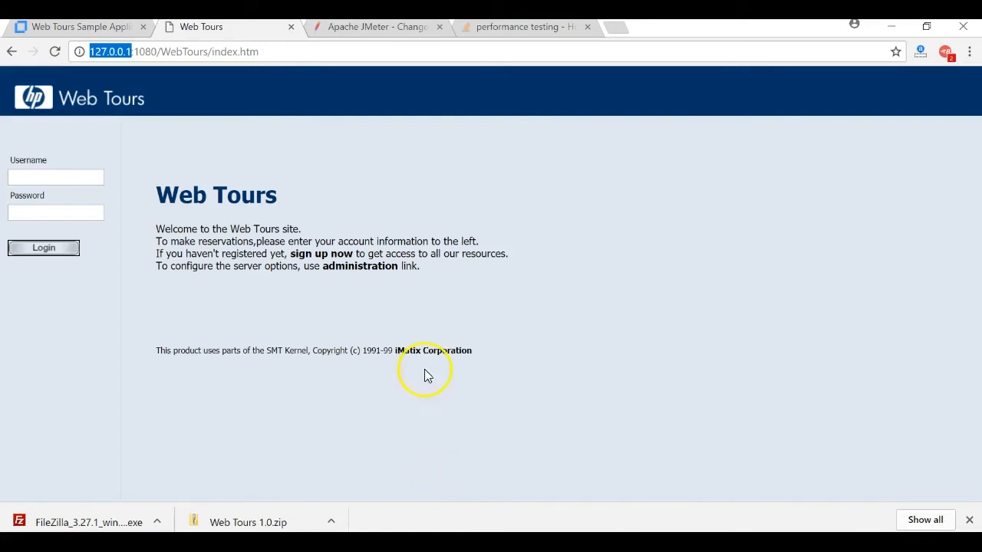
double_click(229, 47)
left_click_drag(229, 50, 229, 47)
key("ctrl+a")
key("BackSpace")
key("ctrl+v")
key("Return")
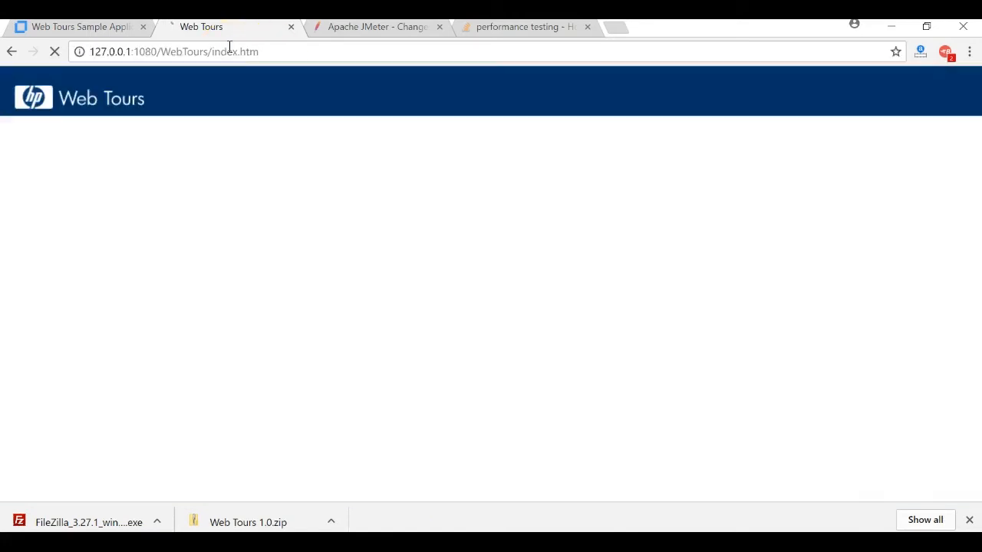
key("alt+Tab")
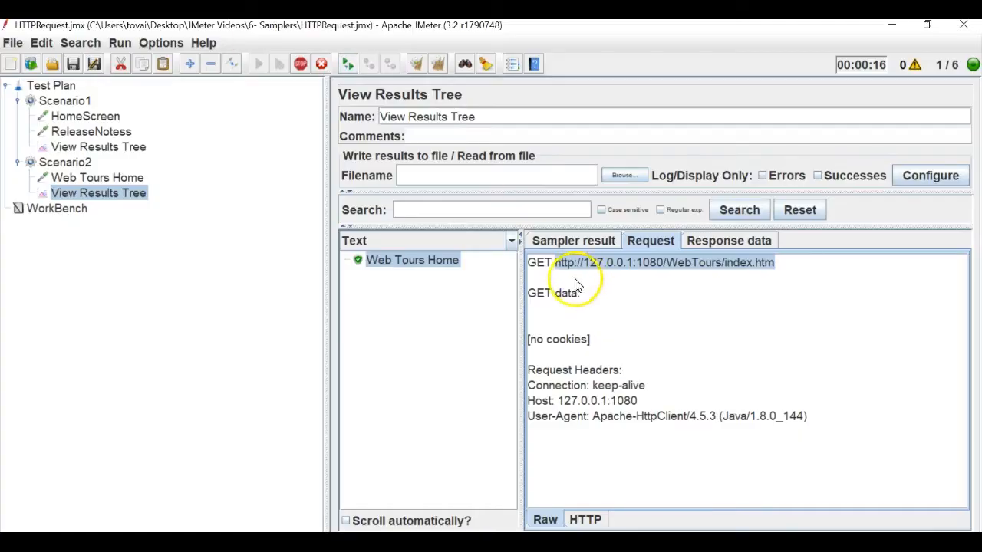
- Compare the server, port and path settings of the Web Tours Home and HomeScreen requests, and revisit Scenario2's results
left_click(97, 177)
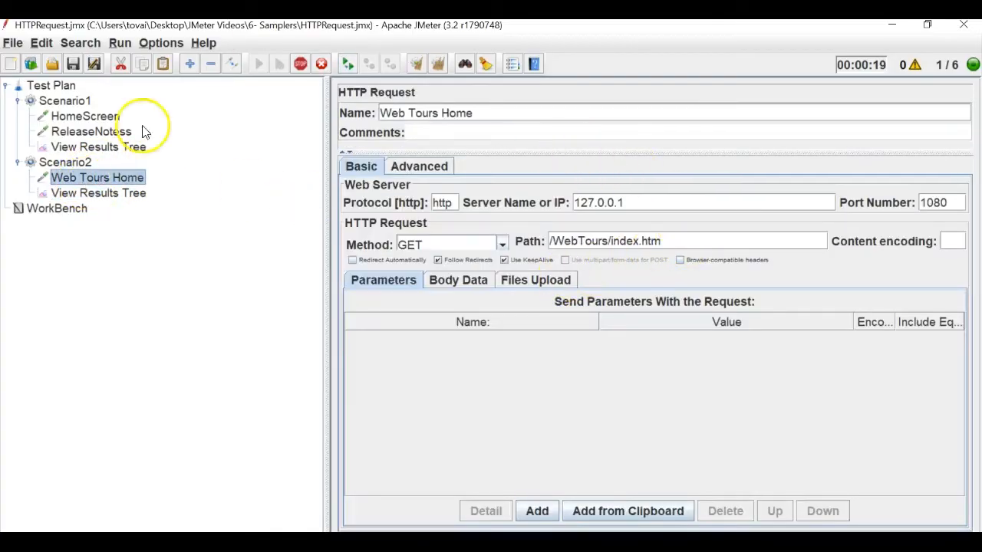
left_click(76, 116)
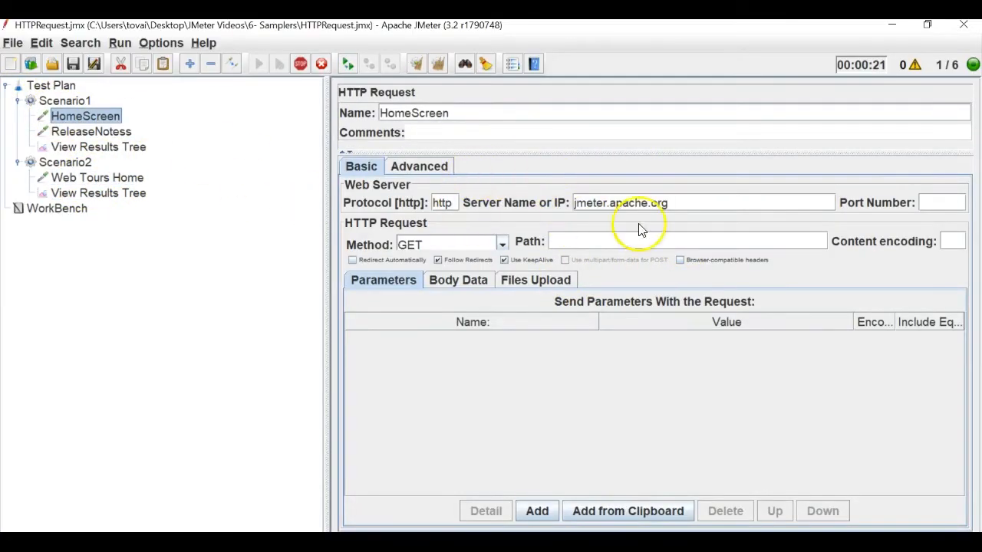
left_click(136, 177)
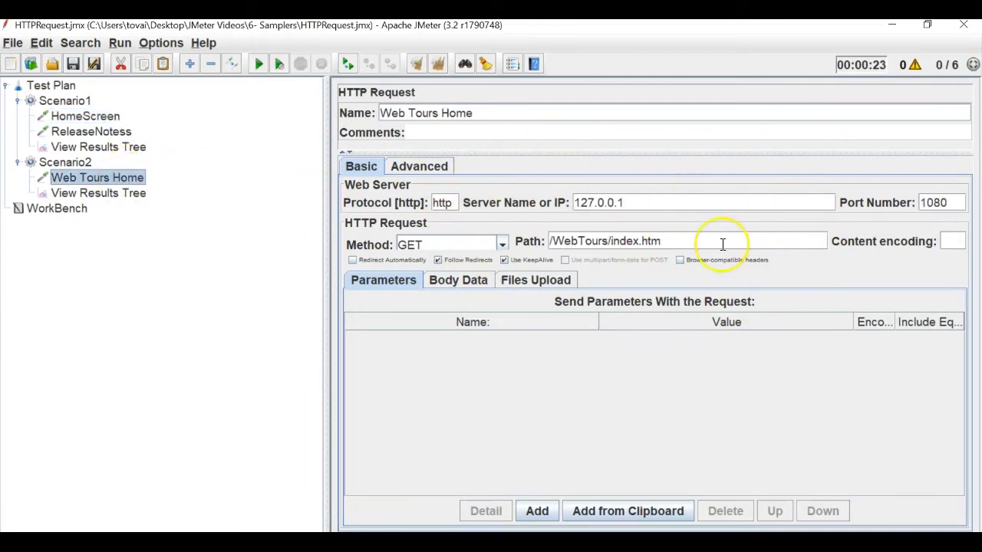
left_click(76, 191)
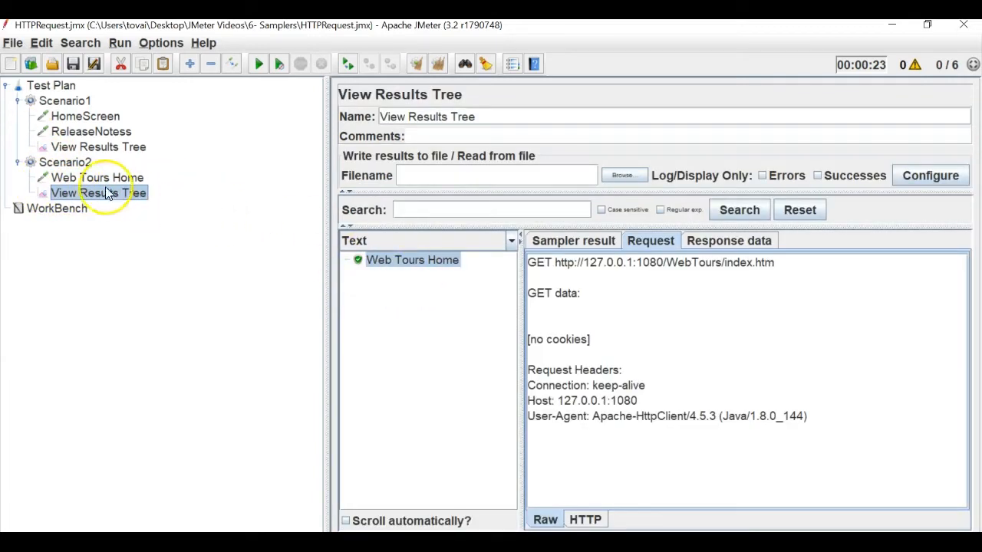
left_click(98, 181)
left_click(106, 196)
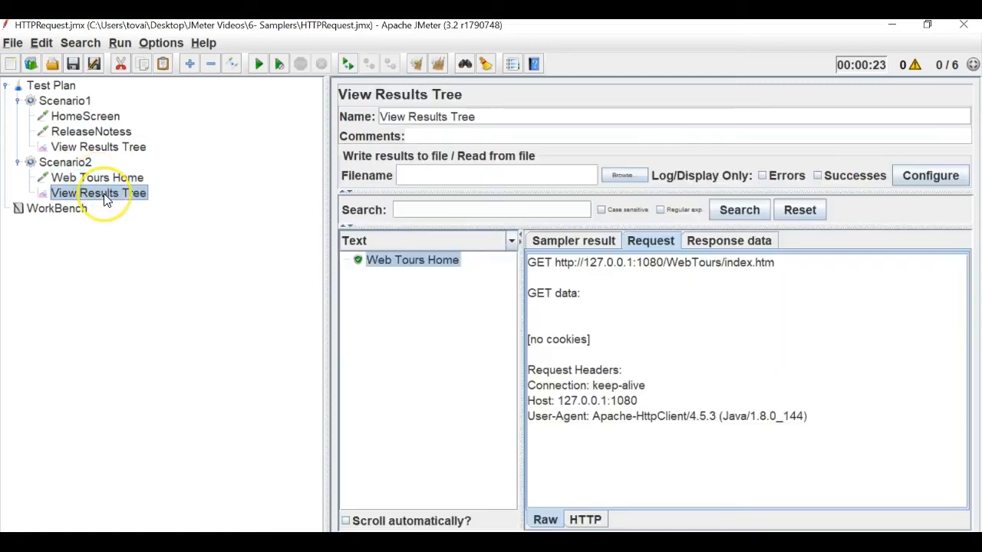
- Review the View Results Tree of Scenario1 and Scenario2 in turn, collapsing each thread group
left_click(18, 162)
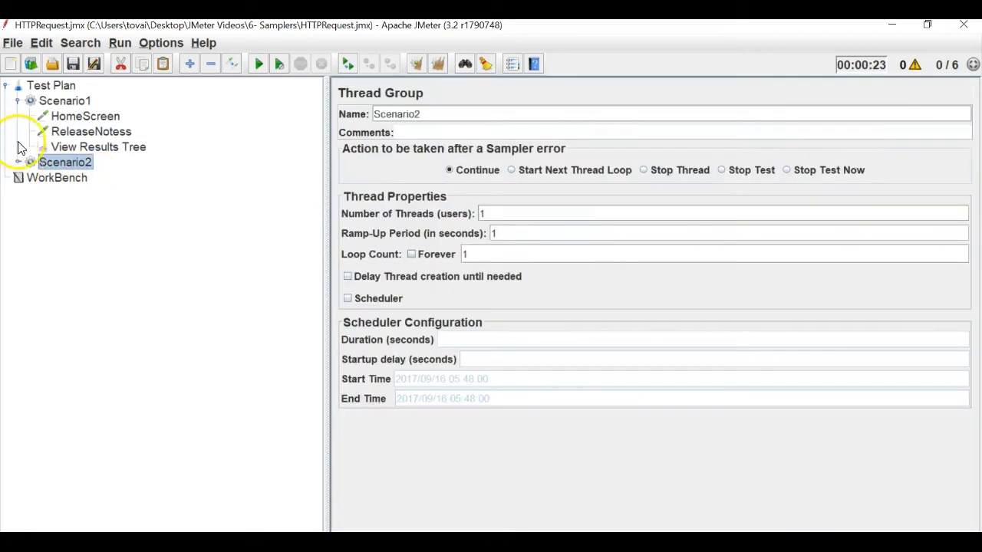
left_click(18, 101)
left_click(18, 100)
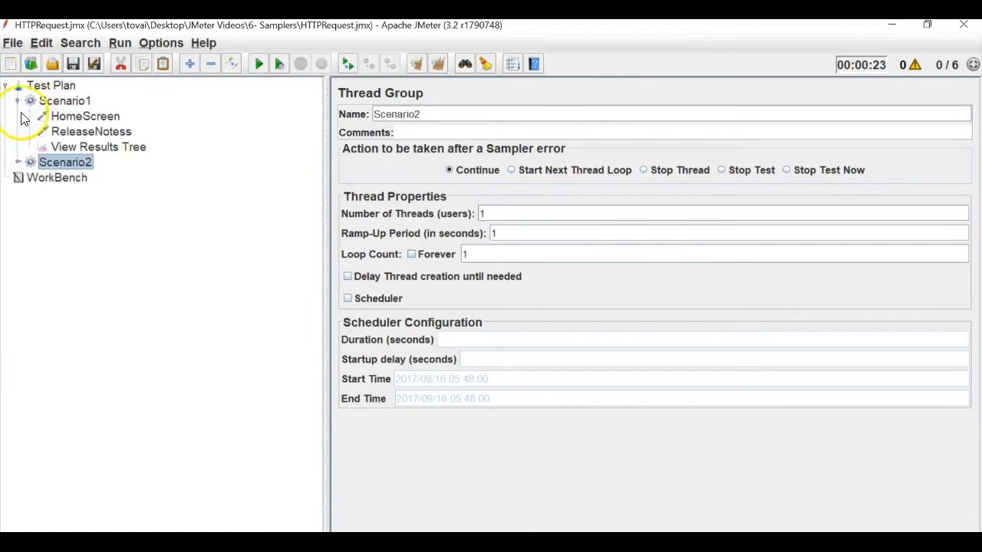
left_click(75, 149)
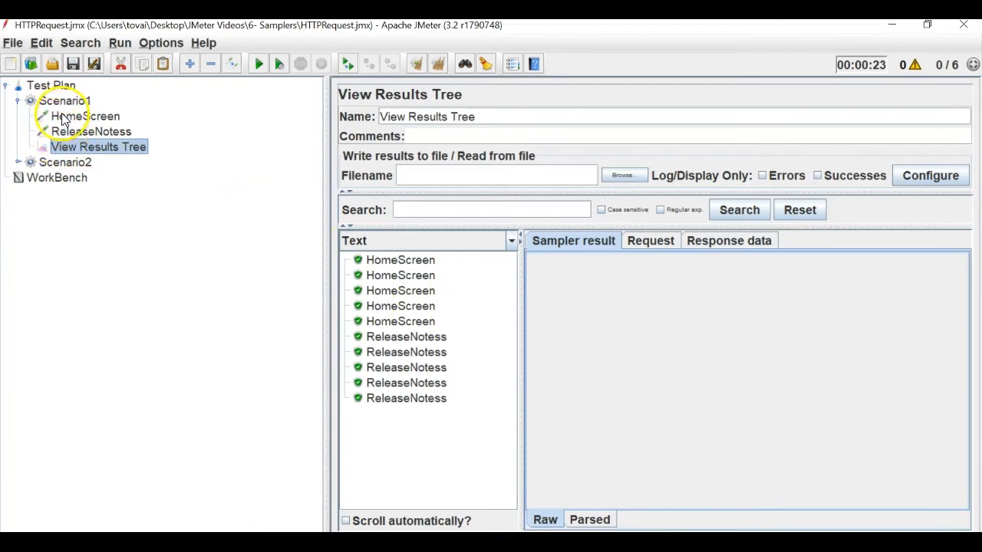
left_click(17, 100)
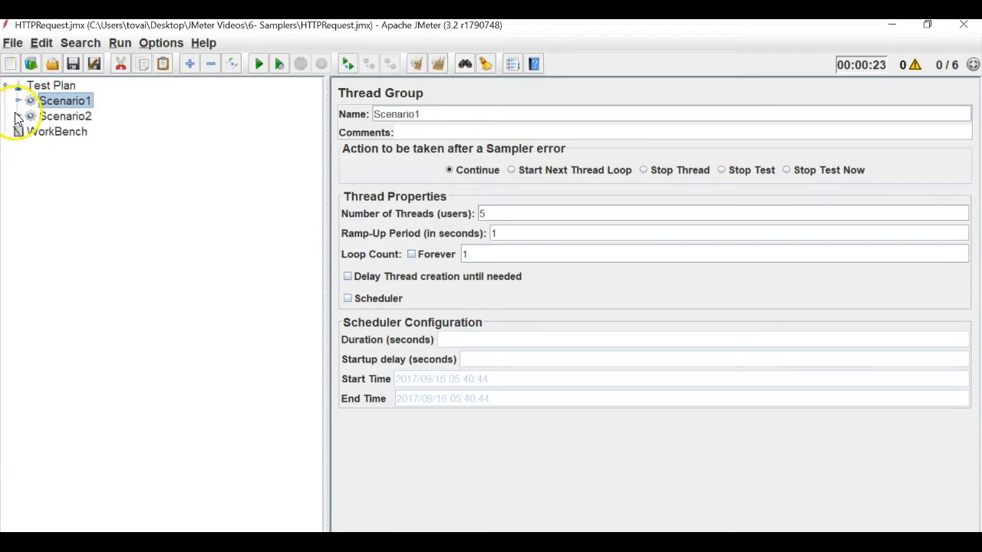
left_click(17, 115)
left_click(77, 147)
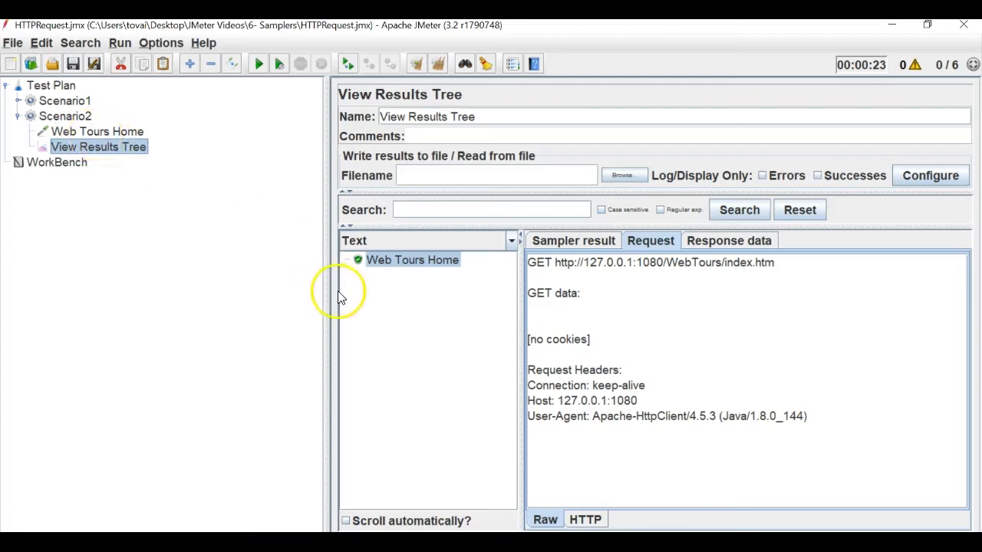
left_click(17, 115)
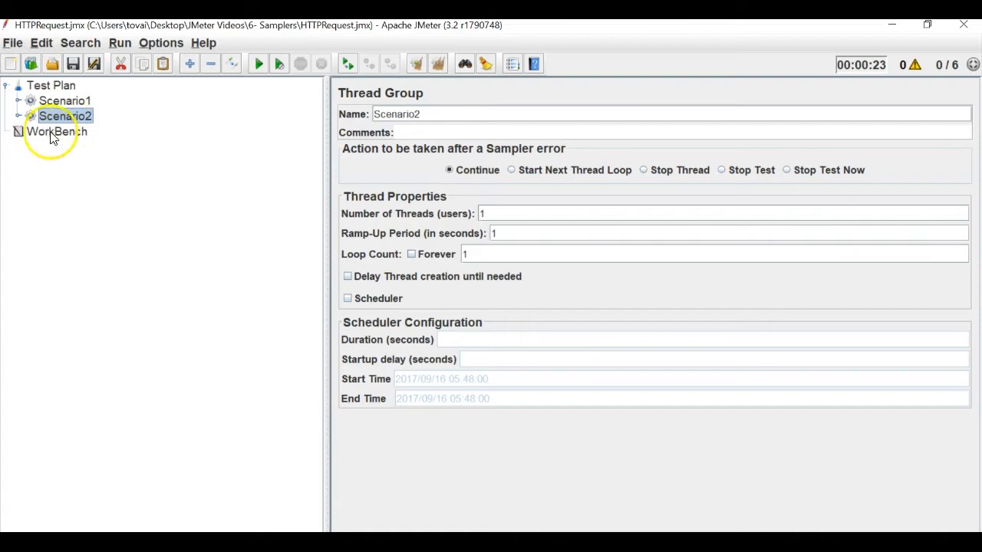
- Reopen the Web Tours Home request under Scenario2 and examine its available HTTP methods, keeping GET
left_click(17, 116)
left_click(70, 136)
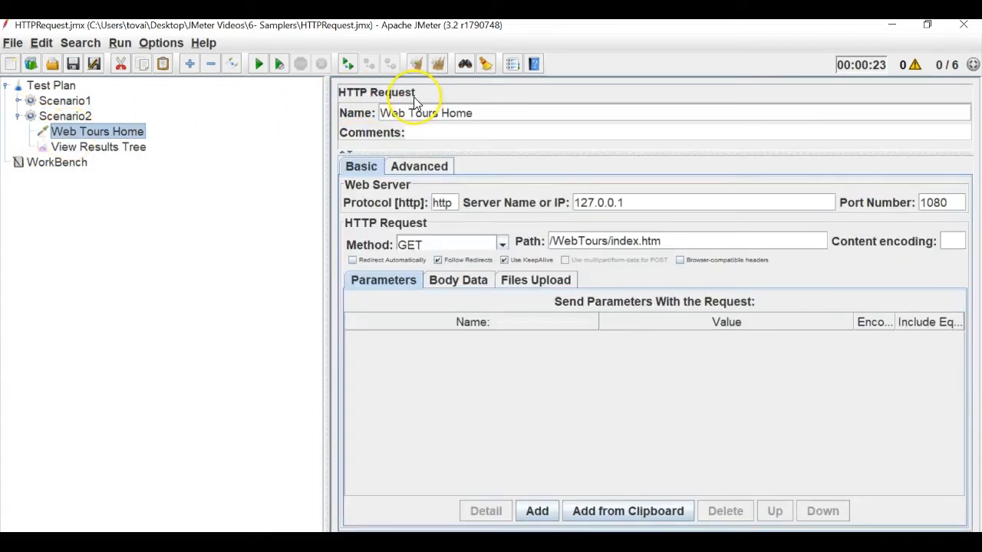
left_click(504, 245)
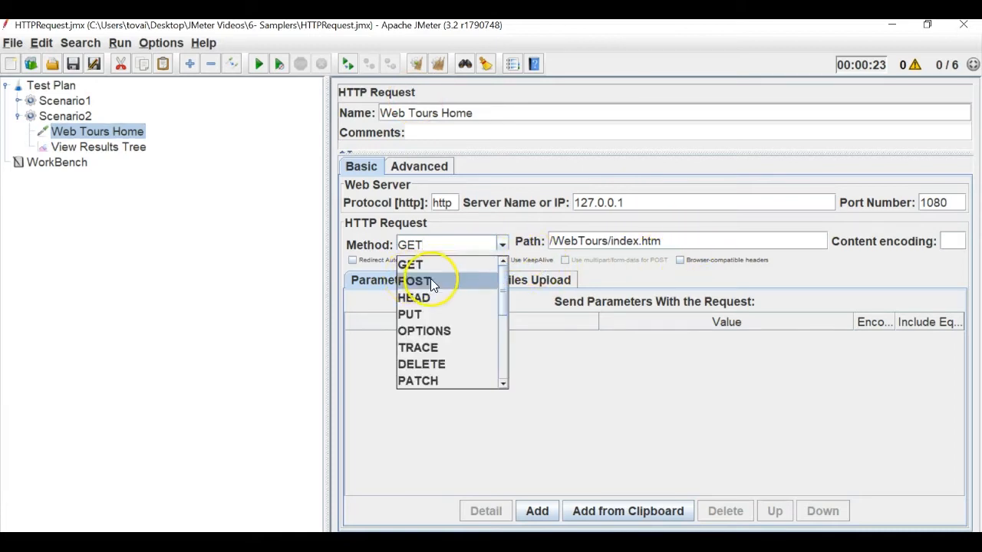
left_click(626, 367)
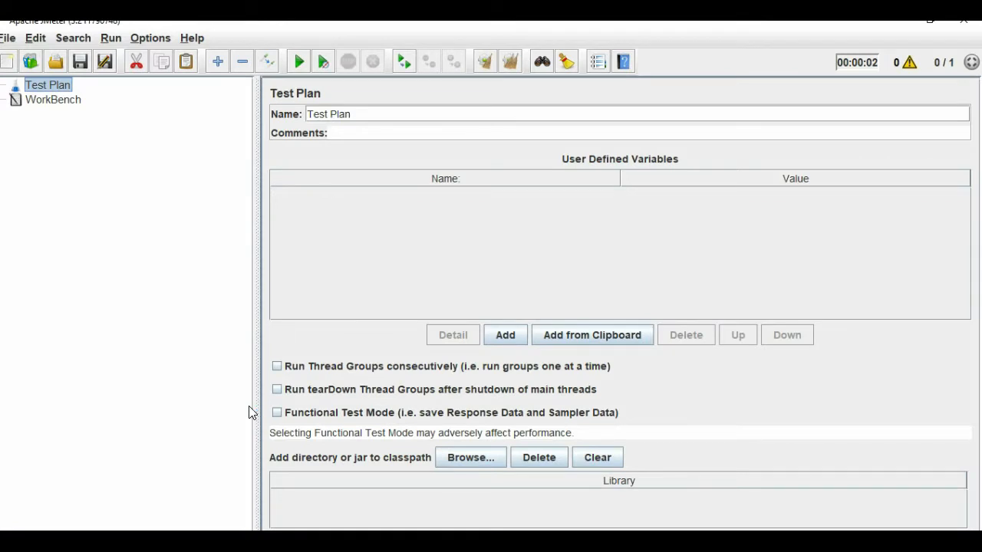
- Add a thread group to the empty test plan
right_click(31, 82)
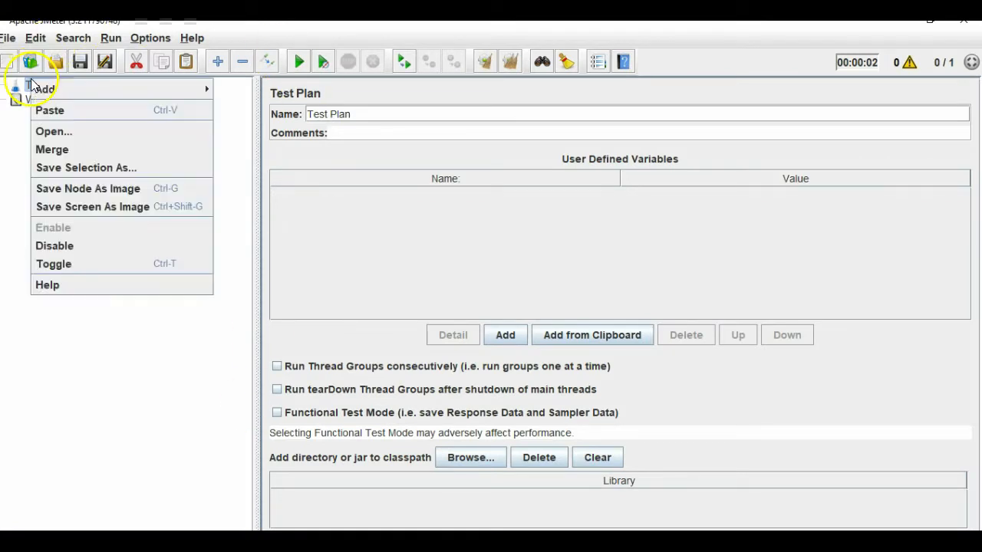
mouse_move(66, 90)
mouse_move(248, 87)
left_click(329, 87)
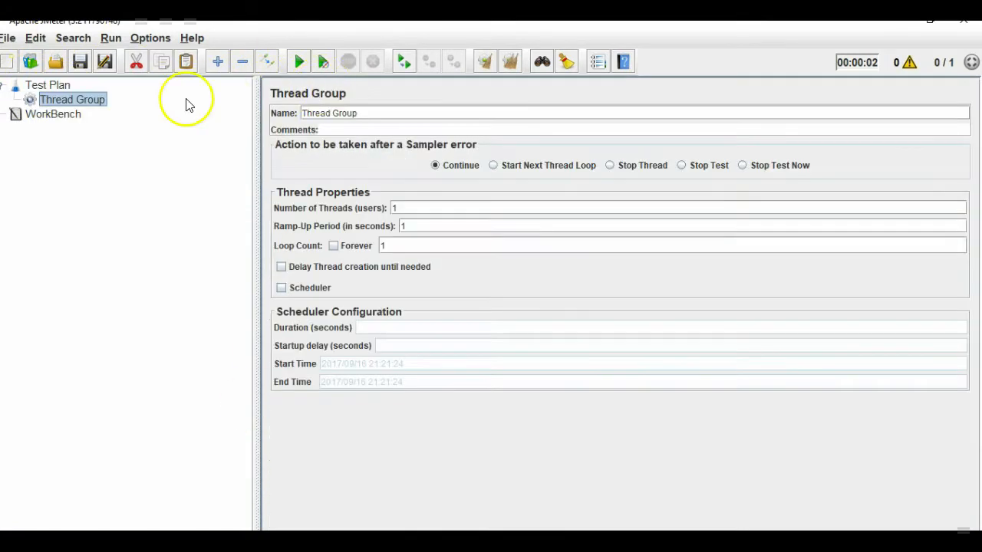
- Review the available sampler types for the new thread group and add an FTP Request sampler
right_click(75, 101)
mouse_move(148, 112)
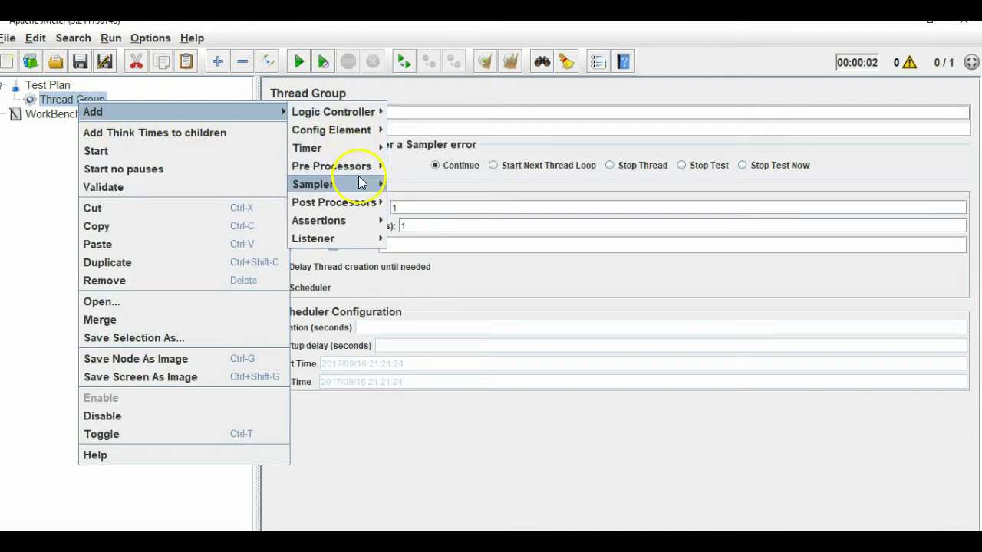
mouse_move(359, 181)
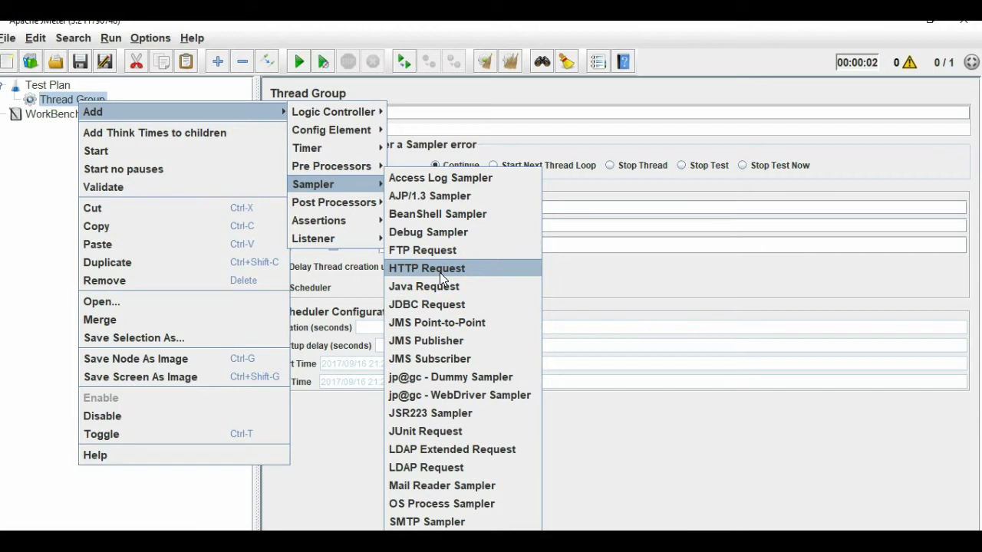
left_click(427, 254)
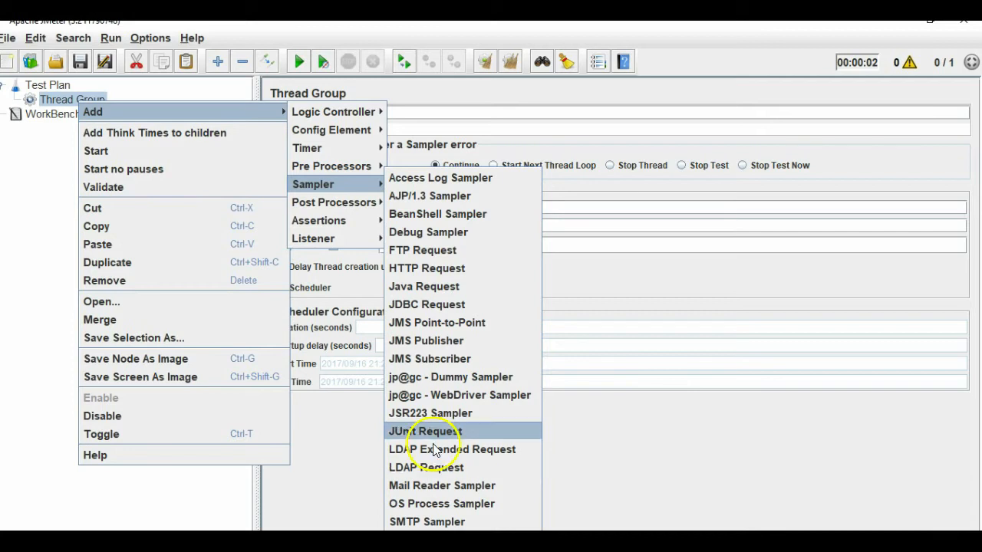
left_click(431, 249)
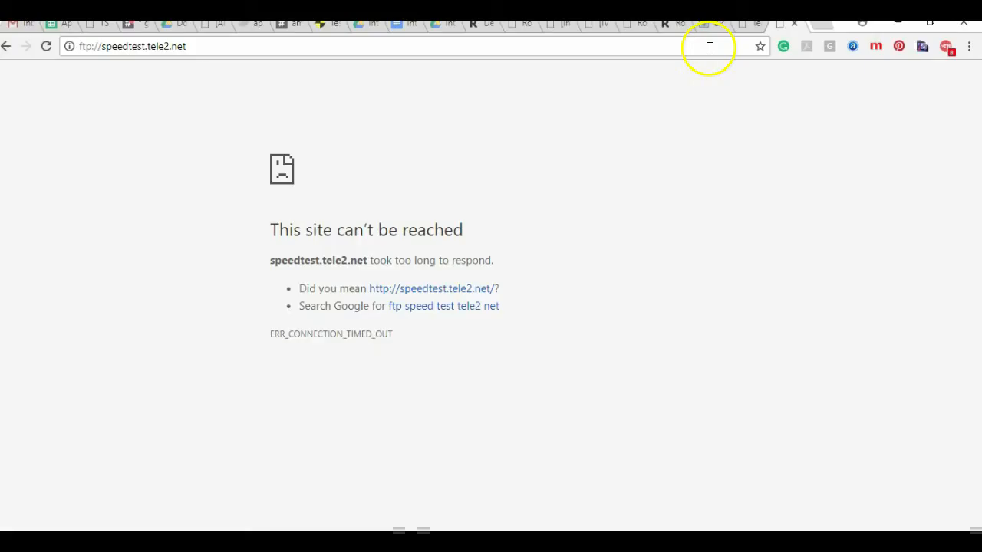
- Reload ftp://speedtest.tele2.net in the browser to view the FTP server's file index
left_click(708, 46)
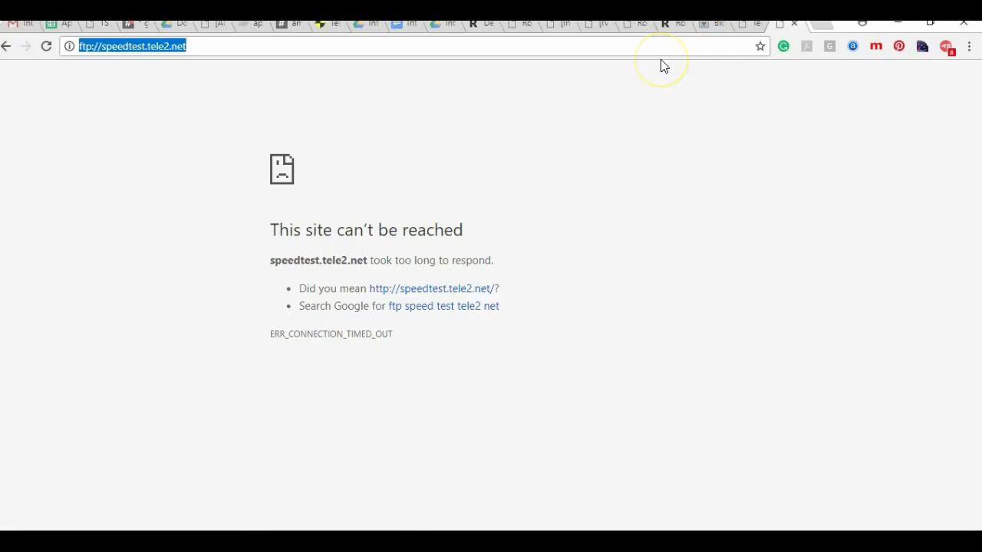
key("Return")
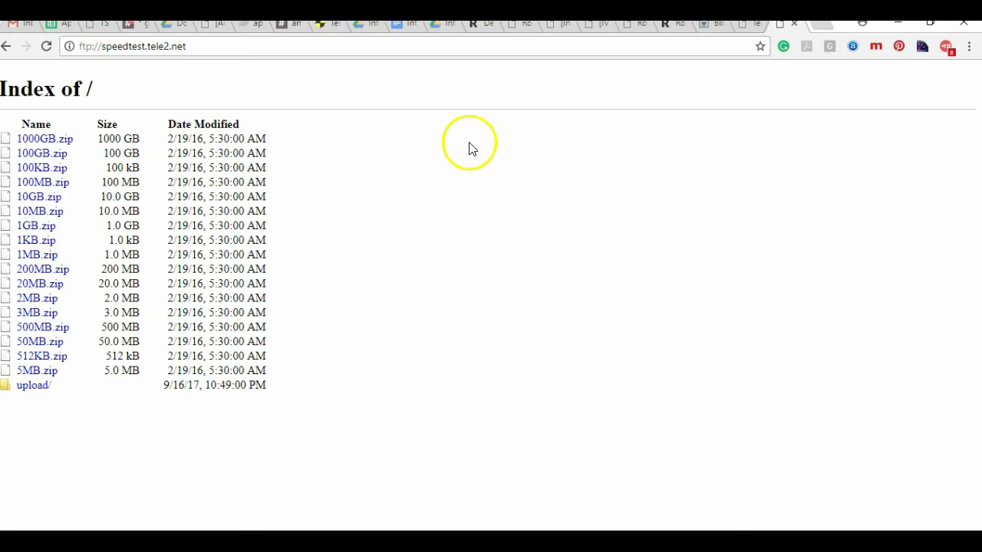
- Switch to FileZilla, connect to speedtest.tele2.net with the username anonymous, and locate 1KB.zip among the remote files
left_click(802, 542)
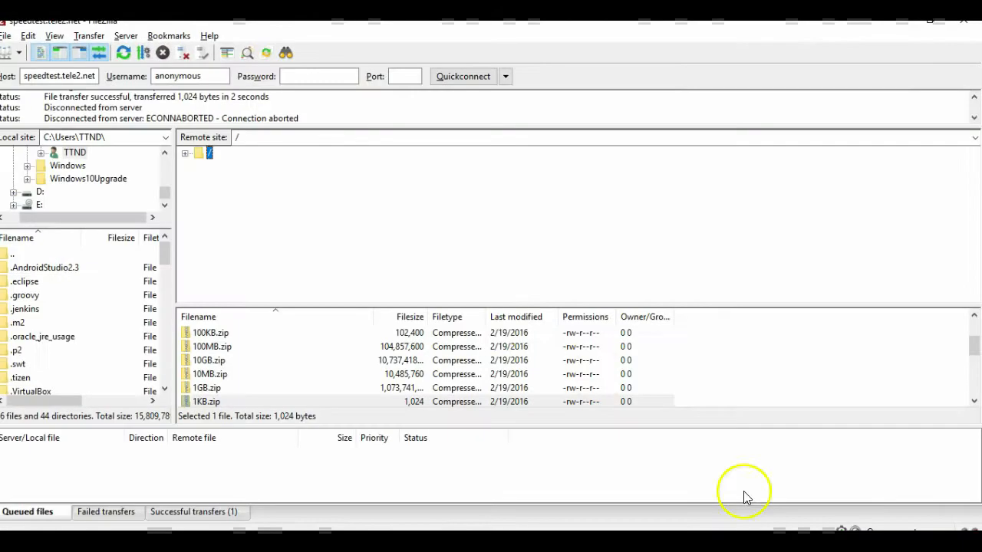
left_click(89, 75)
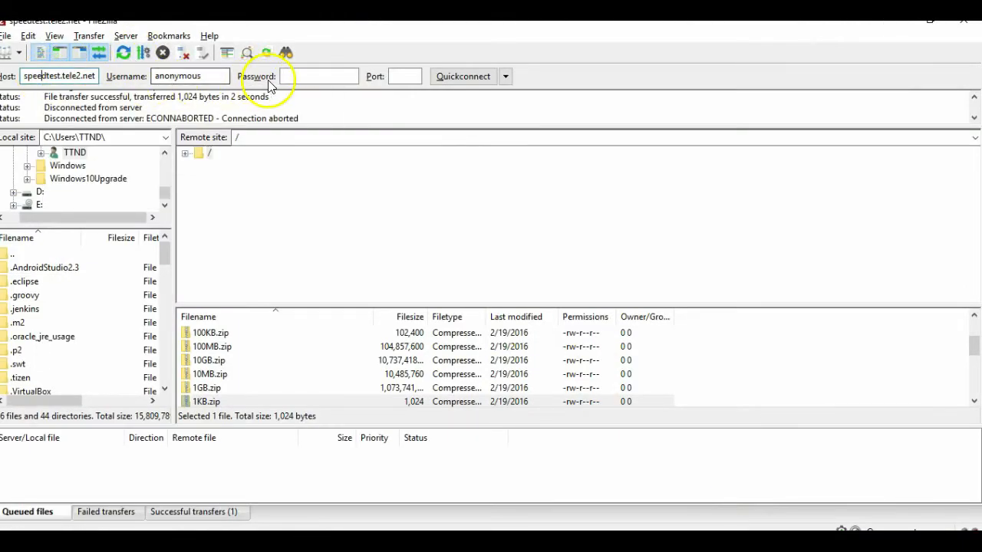
double_click(222, 77)
left_click(450, 79)
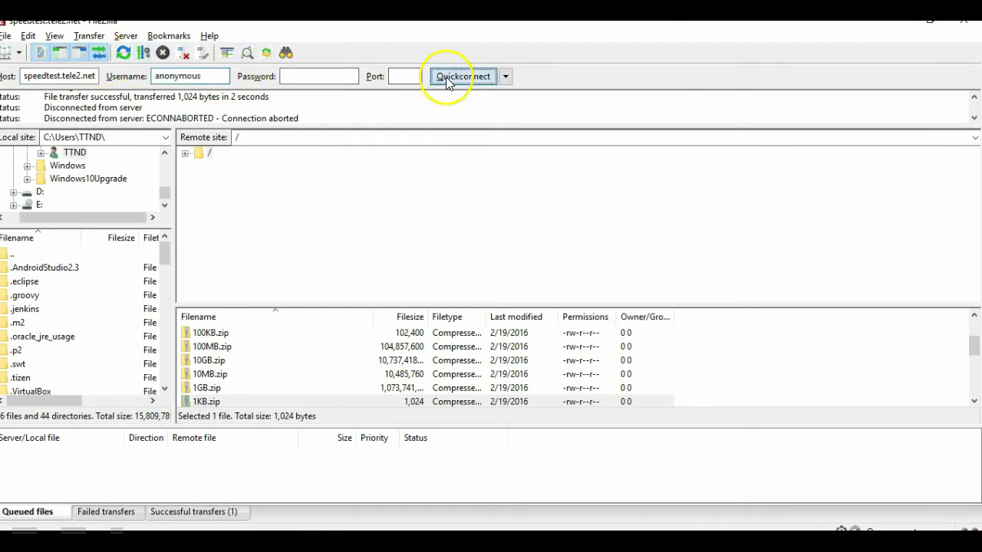
left_click(512, 317)
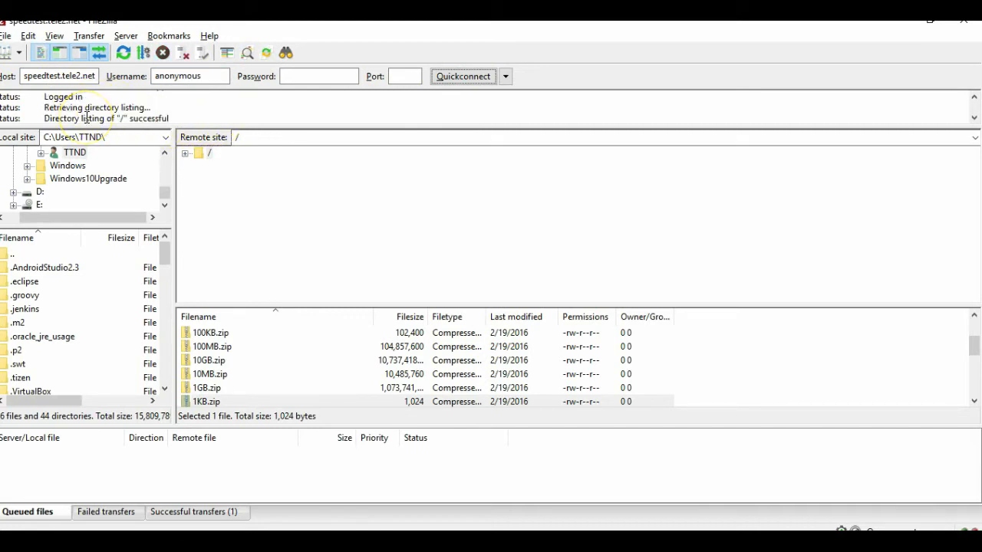
left_click_drag(87, 118, 192, 131)
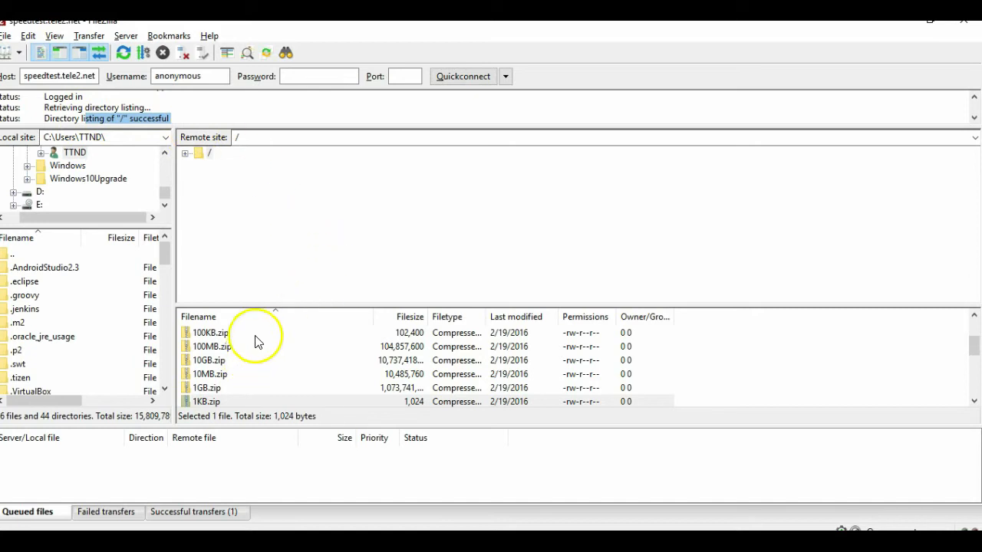
scroll(239, 346, "down", 1)
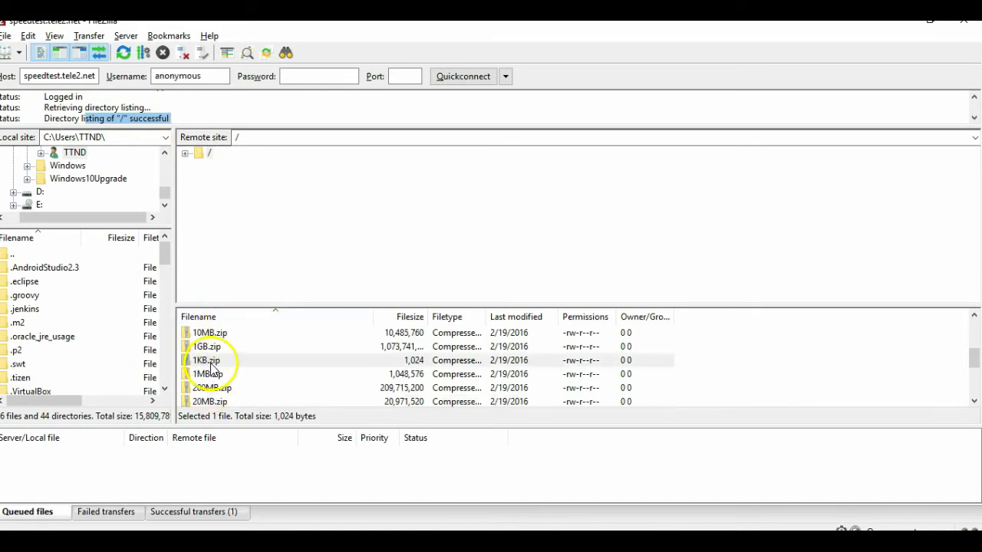
- Download 1KB.zip from the remote server to the local TTND folder and highlight the connection's username
left_click(208, 360)
right_click(344, 367)
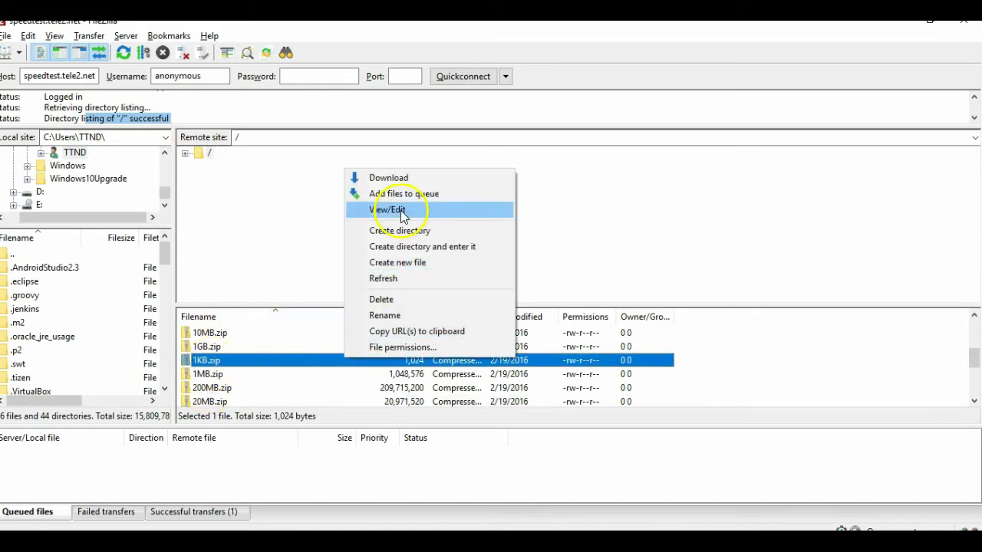
left_click(405, 178)
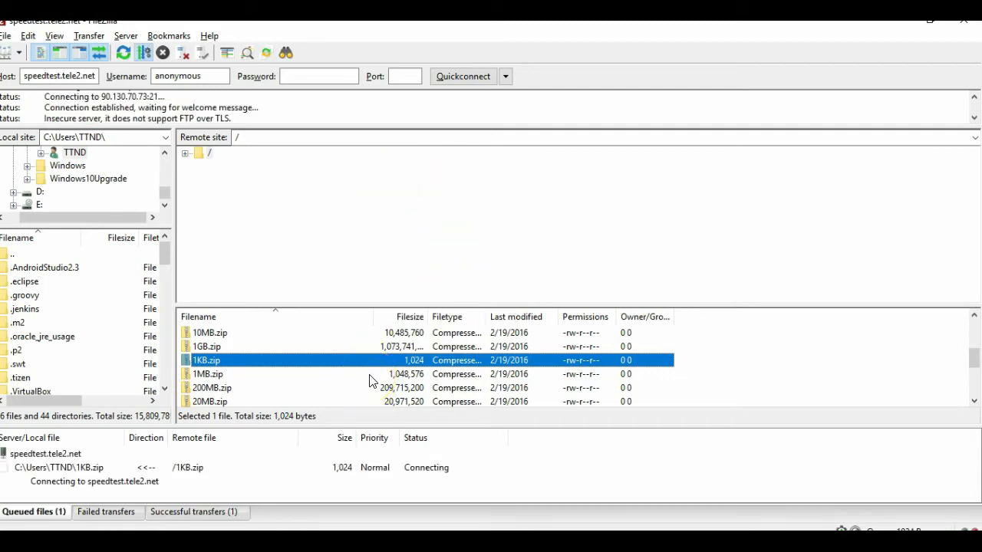
left_click(547, 372)
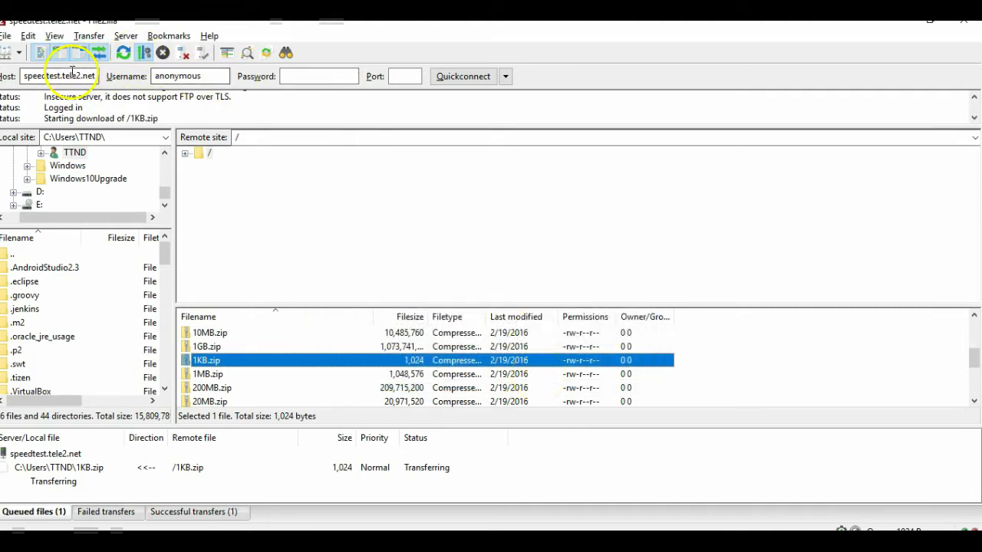
double_click(171, 76)
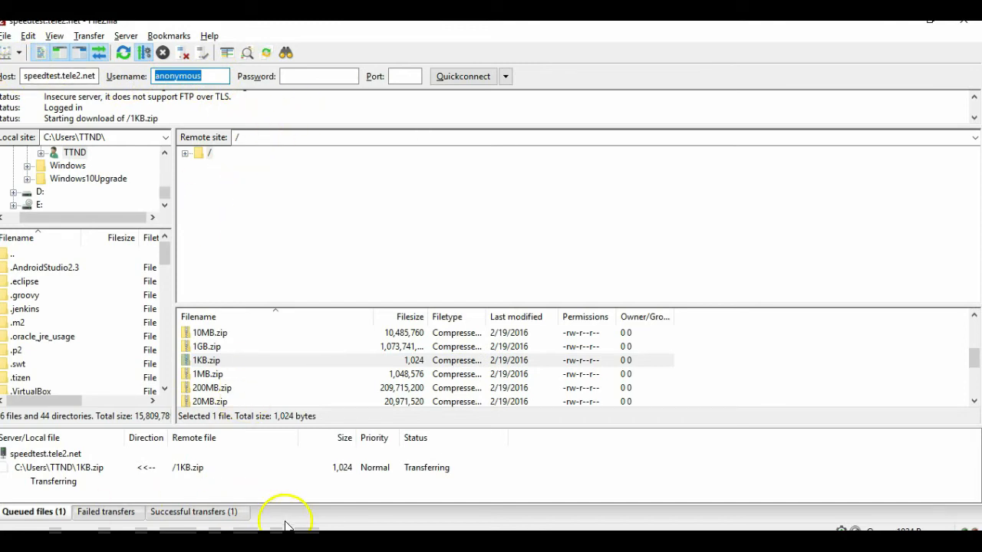
- Copy the host speedtest.tele2.net from the browser's FTP address and enter it as the server name of the JMeter FTP Request
left_click(325, 528)
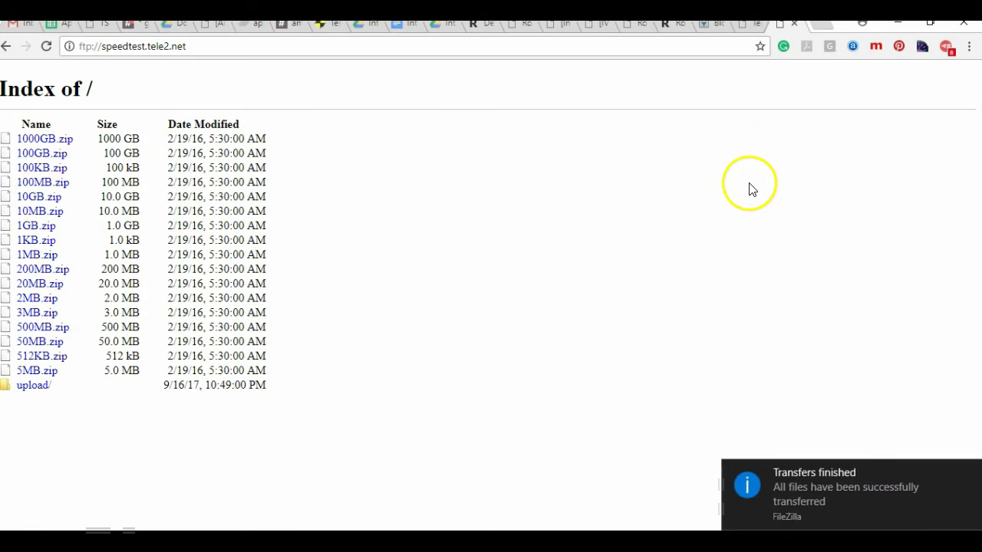
left_click(970, 478)
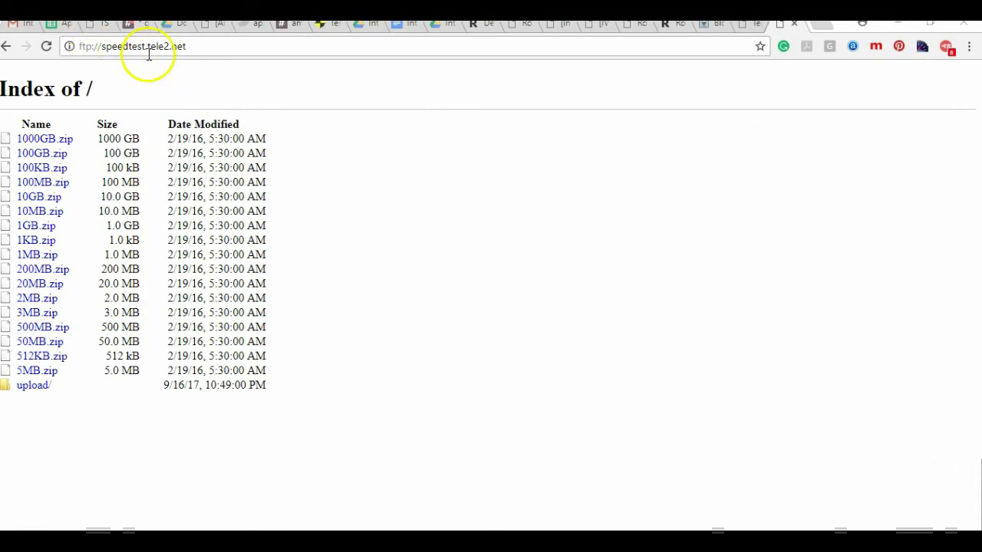
left_click_drag(189, 46, 102, 46)
key("ctrl+c")
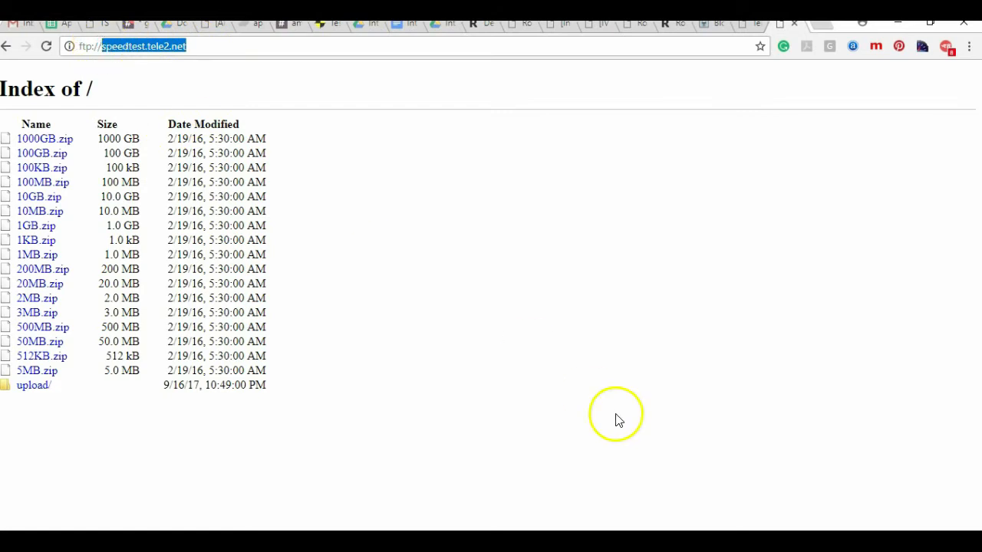
left_click(755, 542)
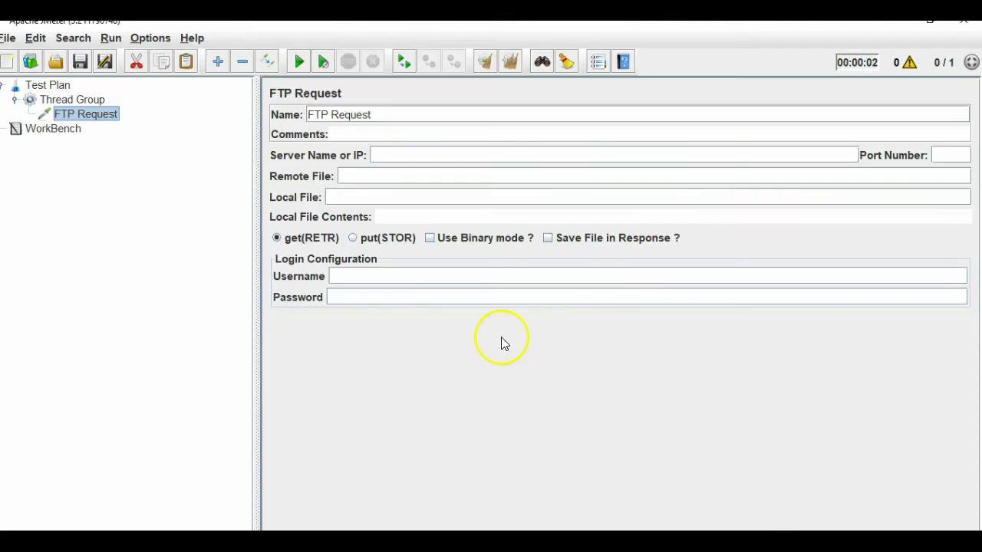
left_click(435, 157)
key("ctrl+v")
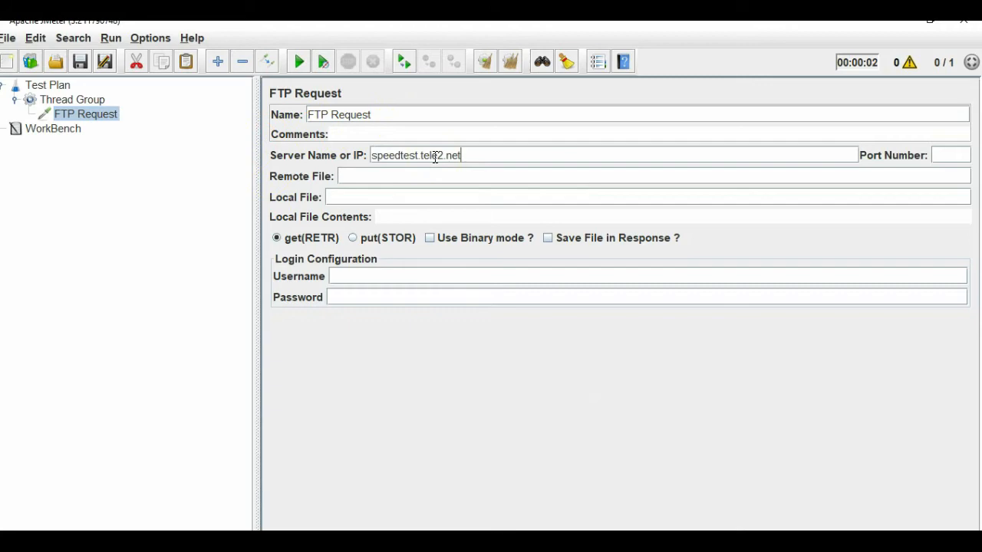
- Check the file name in the browser's FTP index, then set the remote file to 1KB.zip and the local file to D:\
key("alt+Tab")
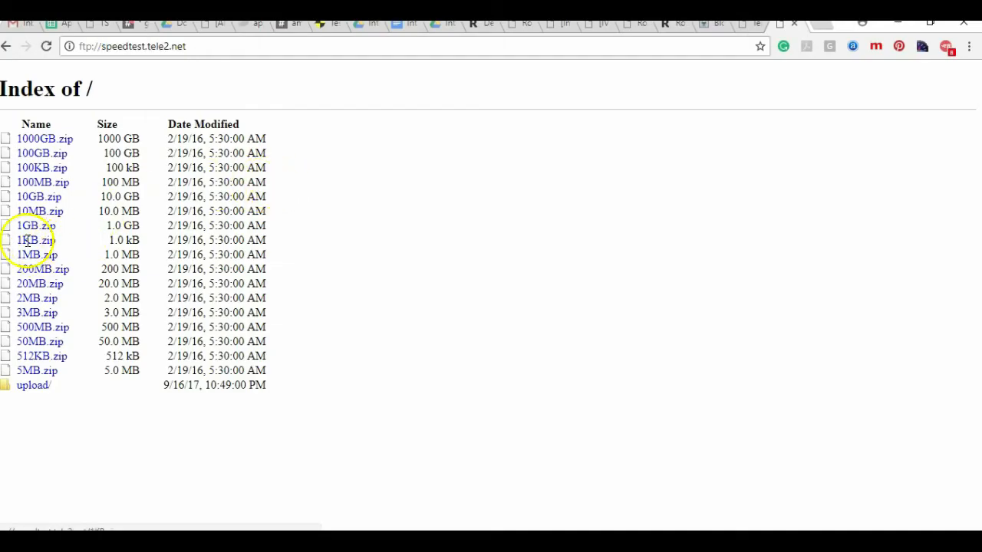
key("alt+Tab")
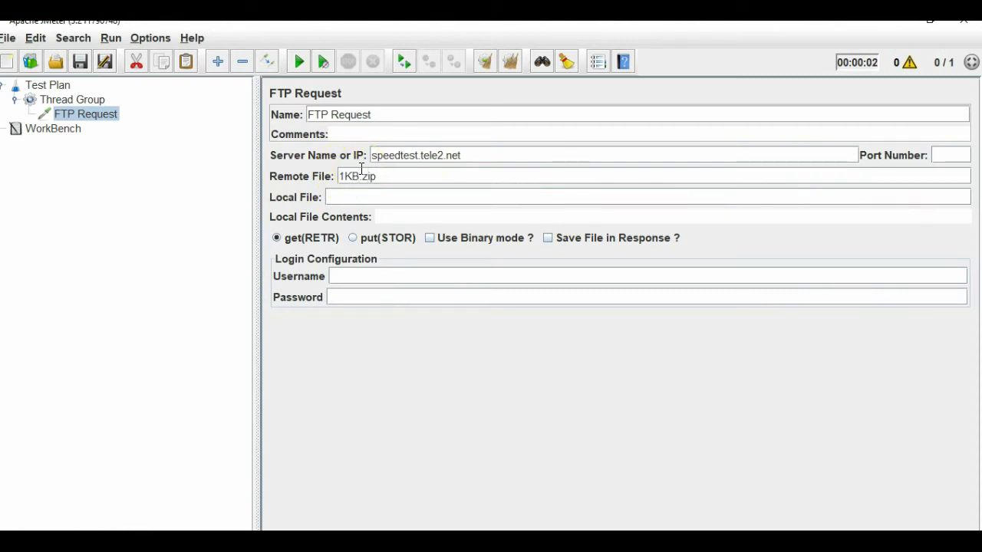
left_click(373, 198)
- Copy the username anonymous from FileZilla into the FTP Request's login configuration, leaving the password empty
left_click(658, 543)
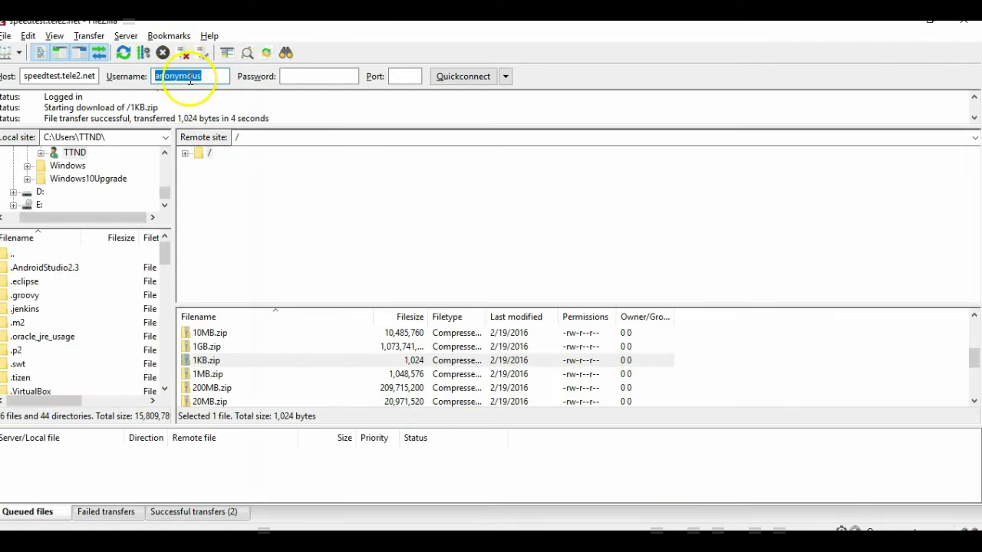
key("ctrl+c")
key("alt+Tab")
left_click(379, 281)
key("ctrl+v")
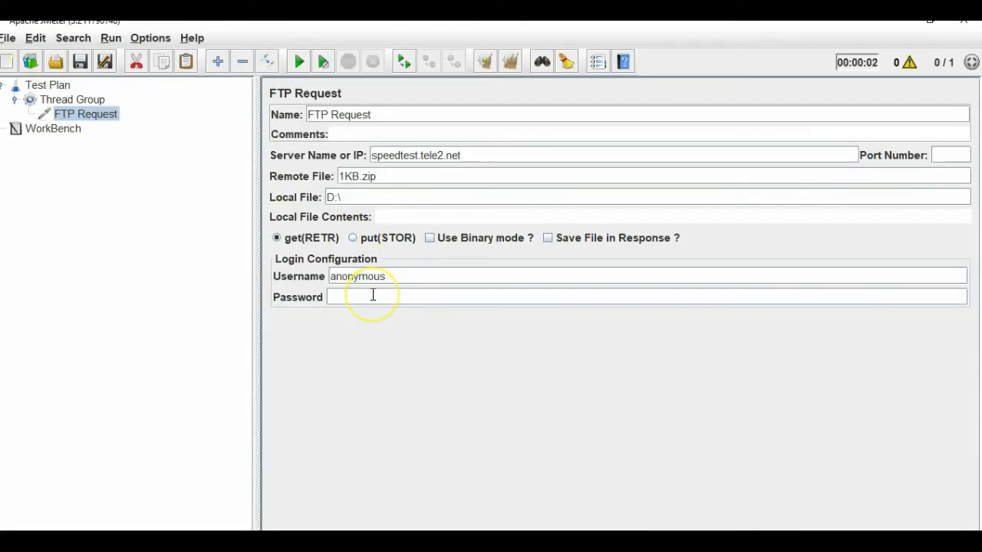
left_click(373, 296)
- Add a View Results Tree listener to the thread group
right_click(82, 104)
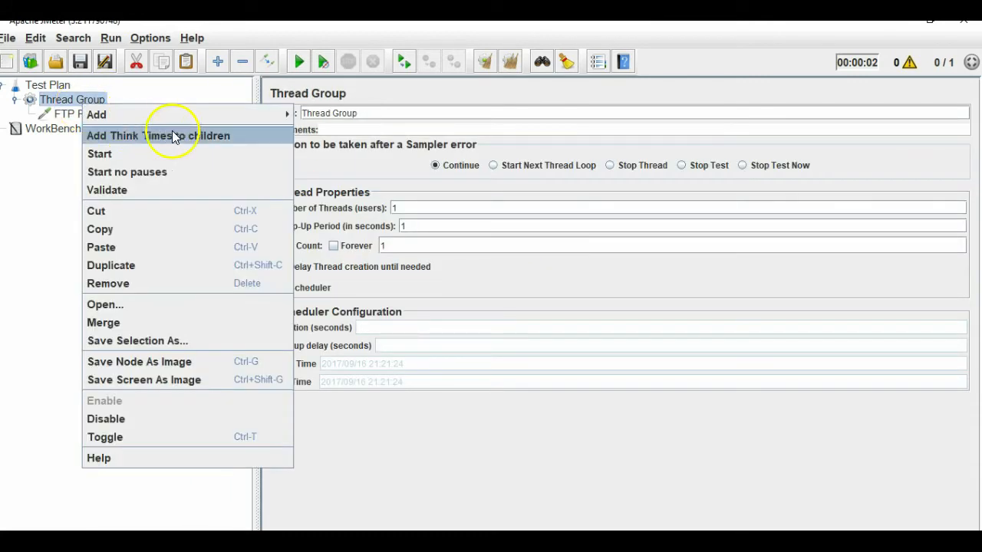
mouse_move(169, 115)
mouse_move(372, 242)
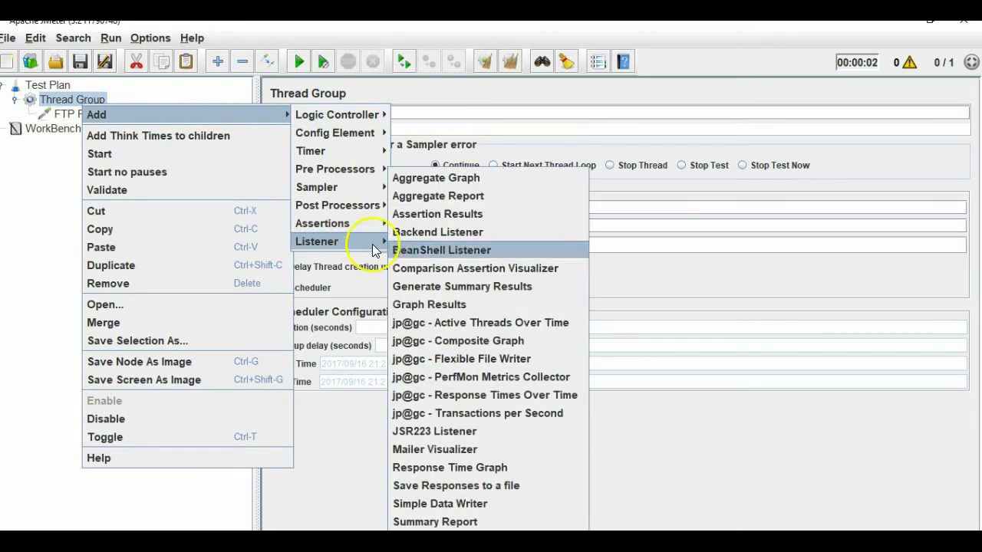
left_click(448, 539)
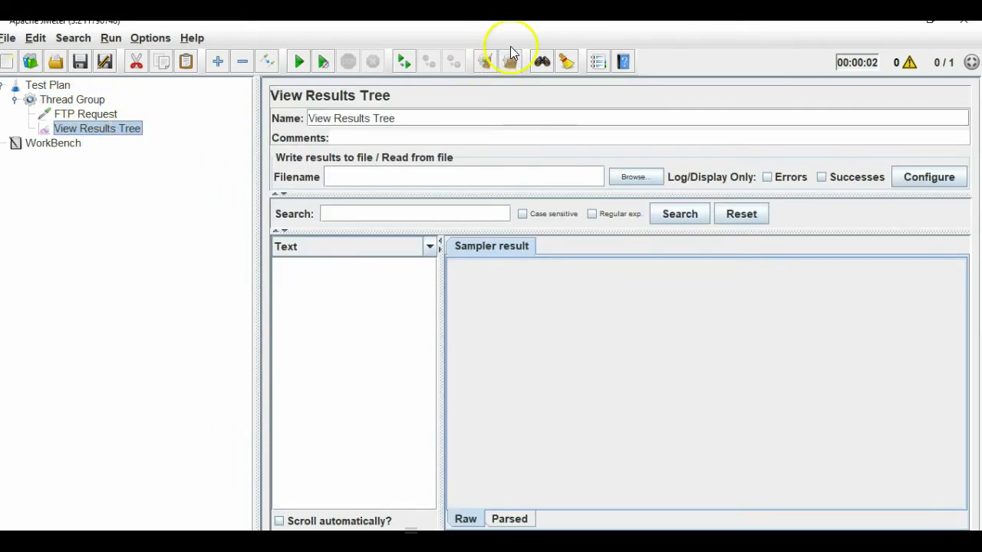
- Save the test plan on the Desktop as FTP Sampler.jmx
left_click(9, 37)
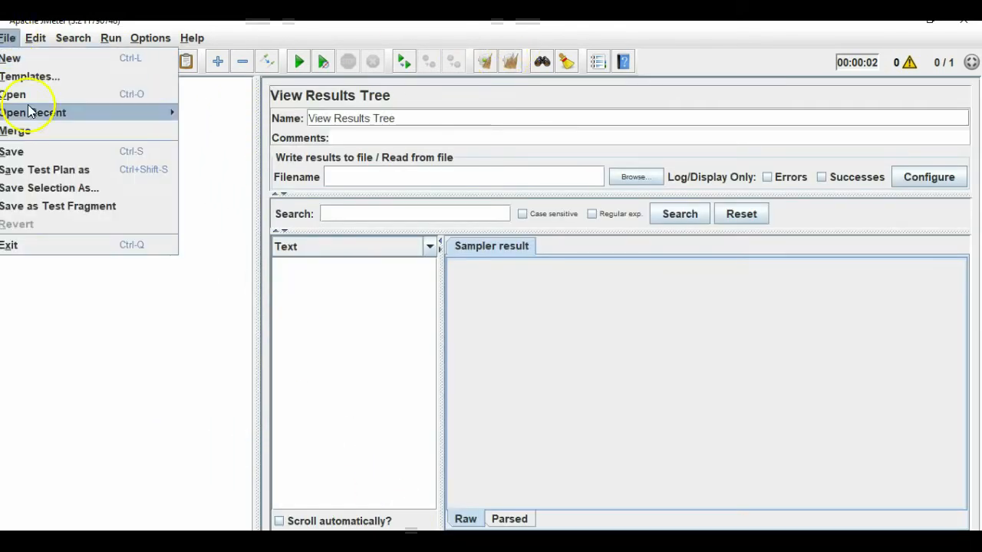
left_click(34, 172)
left_click(433, 334)
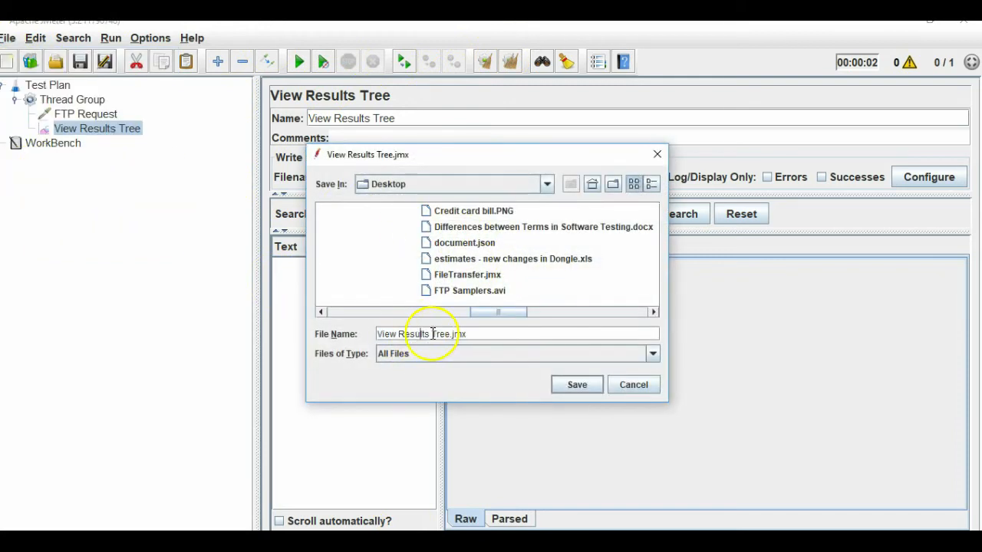
left_click_drag(451, 334, 318, 325)
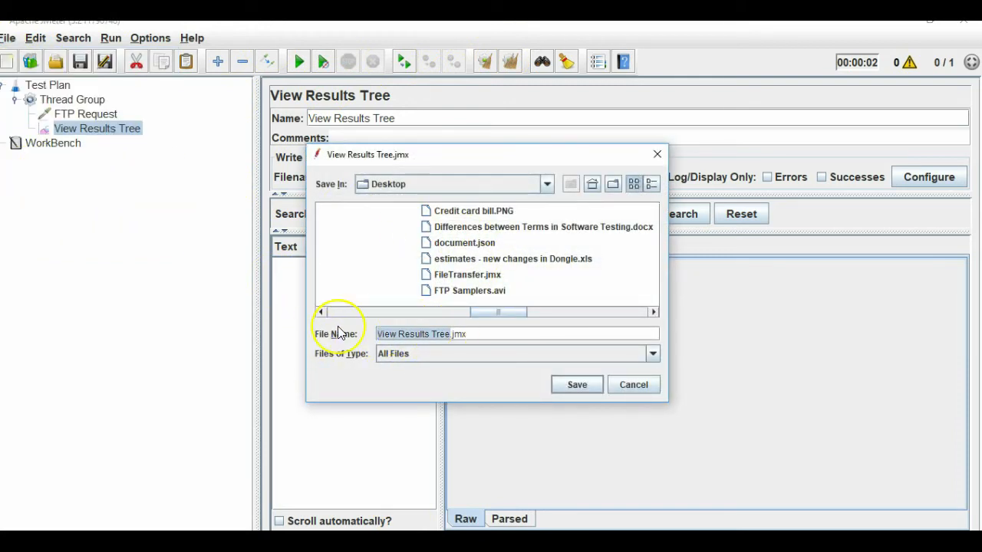
type("FTP Sampler")
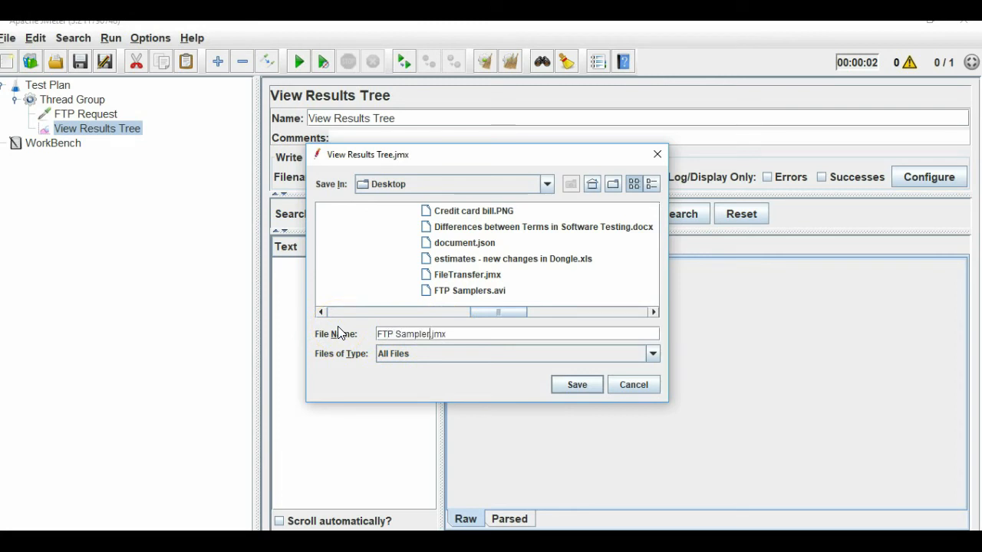
key("Return")
- Run the test plan and inspect the sampler result of the FTP Request
left_click(299, 61)
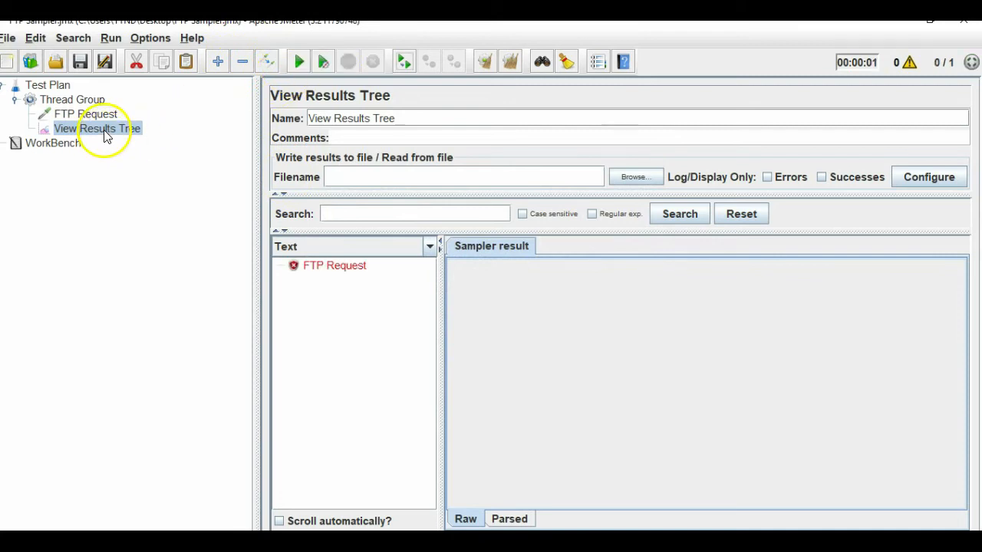
left_click(330, 268)
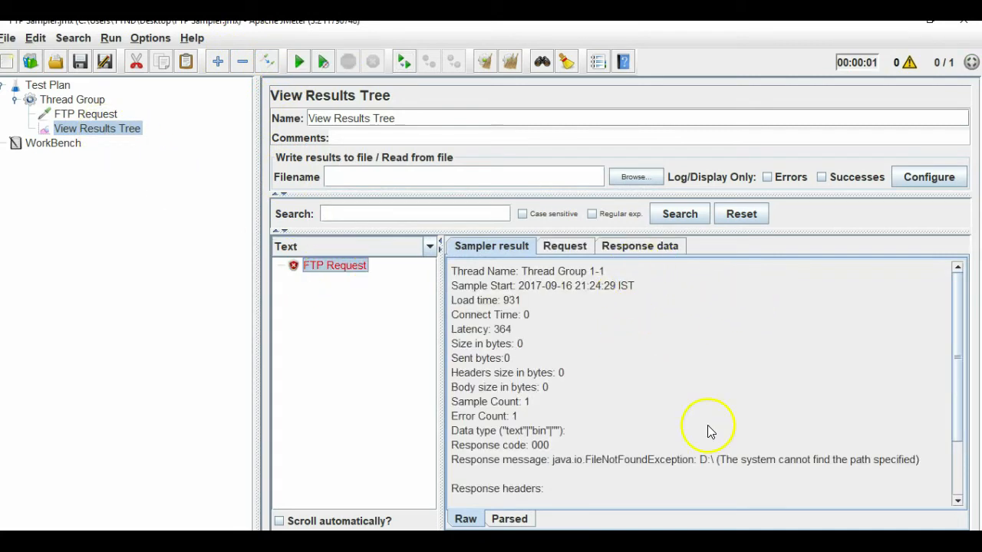
- Change the FTP Request's local file to D:/helpingtesters.zip
left_click(85, 114)
left_click(365, 201)
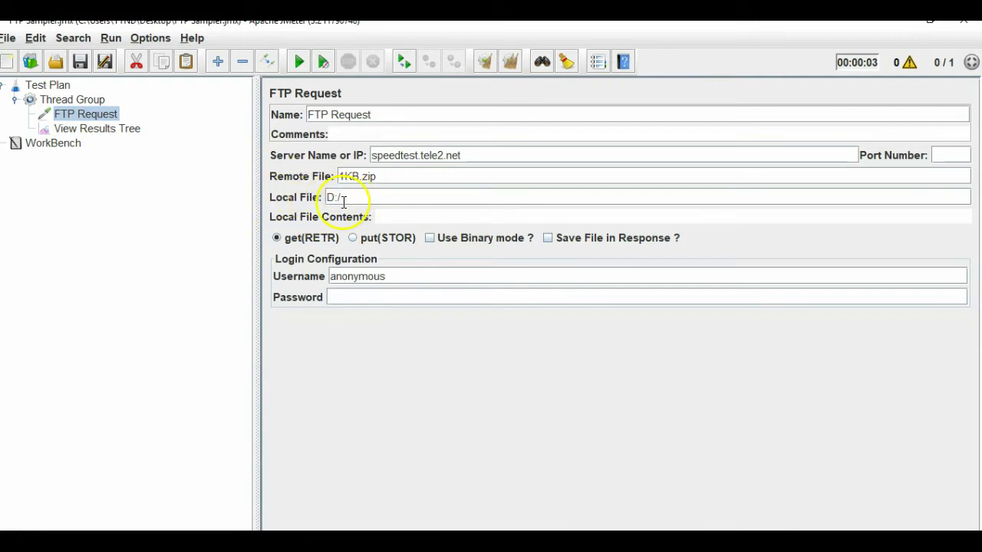
type("hello")
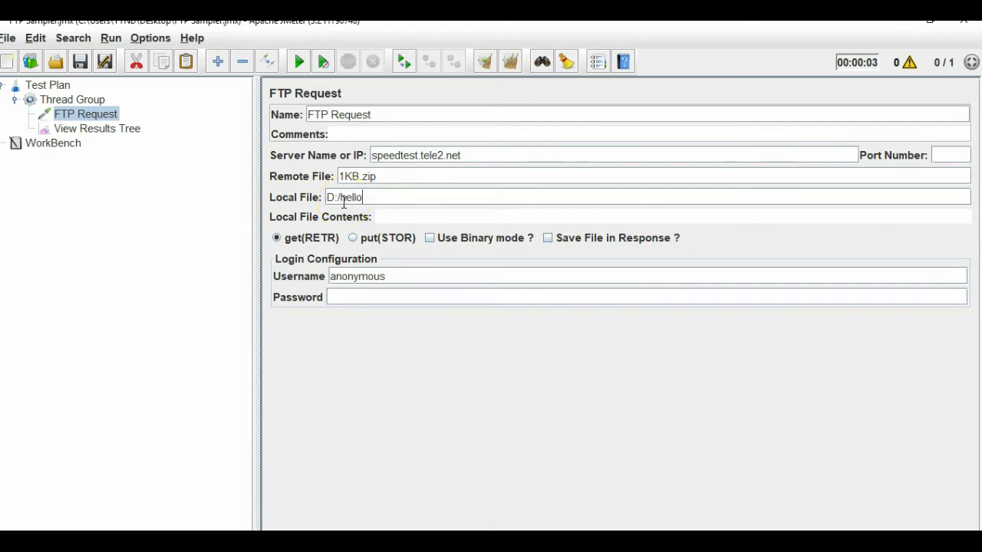
key("BackSpace")
key("BackSpace")
key("BackSpace")
key("BackSpace")
key("BackSpace")
type("he")
key("BackSpace")
key("BackSpace")
type("helpingtesters.zip")
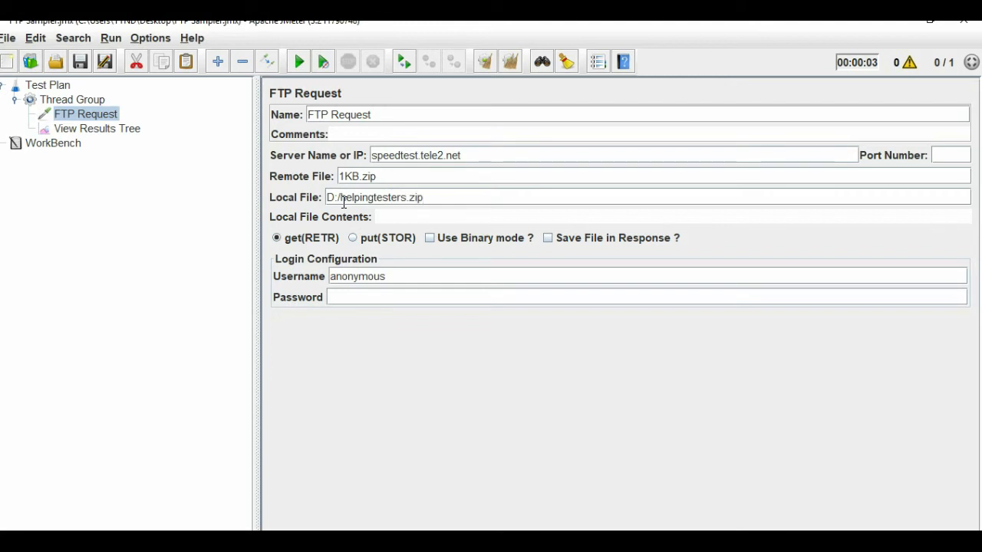
- Clear all earlier results, rerun the test and open the new FTP Request result in the View Results Tree
left_click(512, 61)
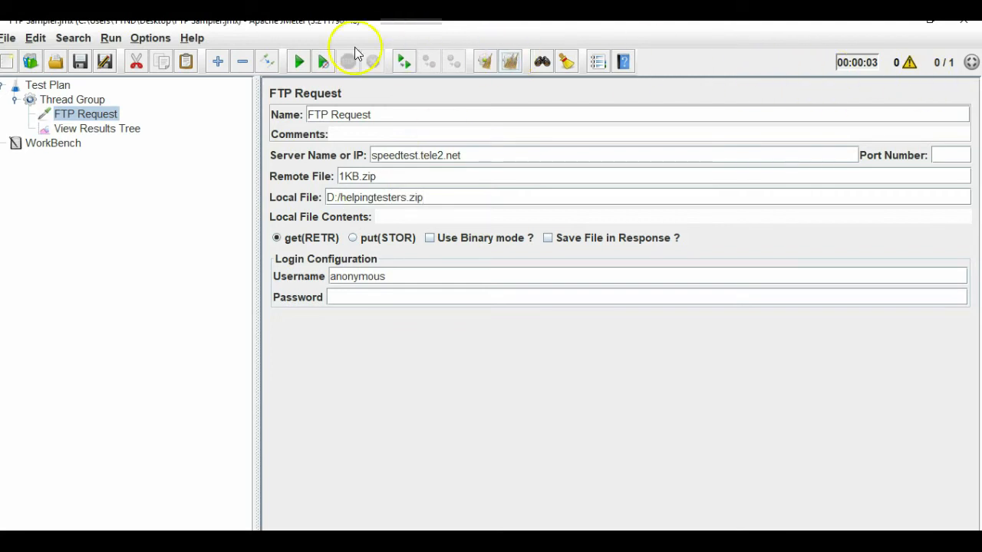
left_click(300, 61)
left_click(121, 137)
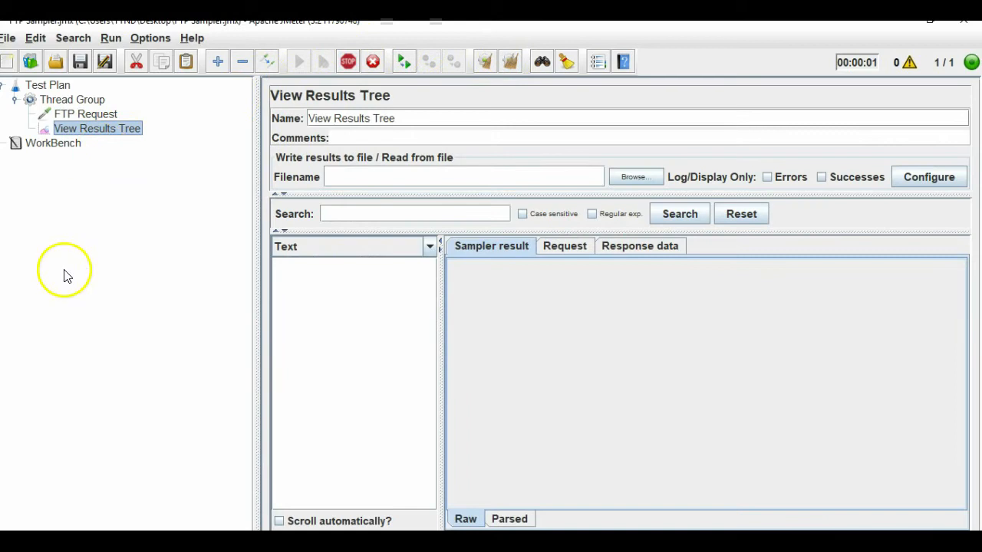
left_click(332, 268)
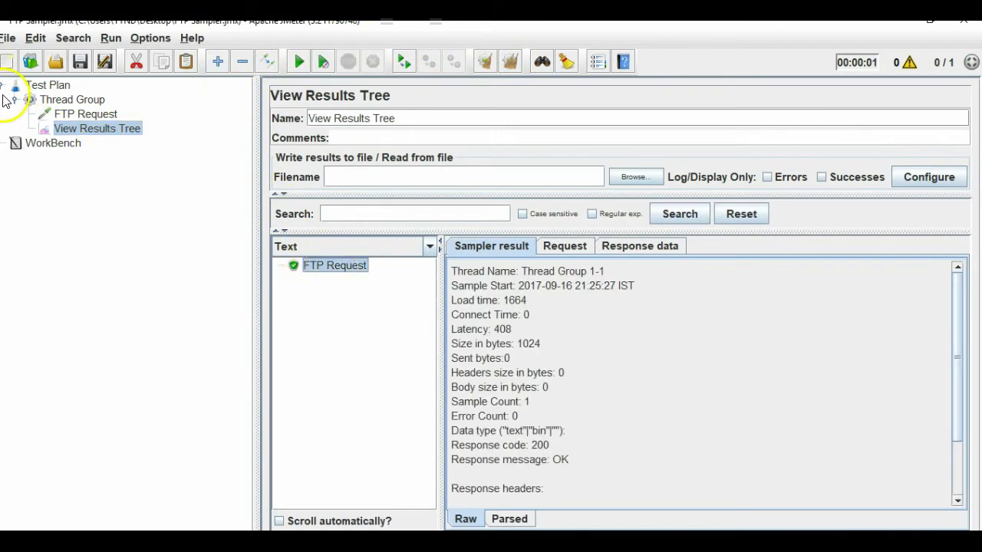
- Review the FTP Request's file settings, then examine the request and response data of its result
left_click(86, 115)
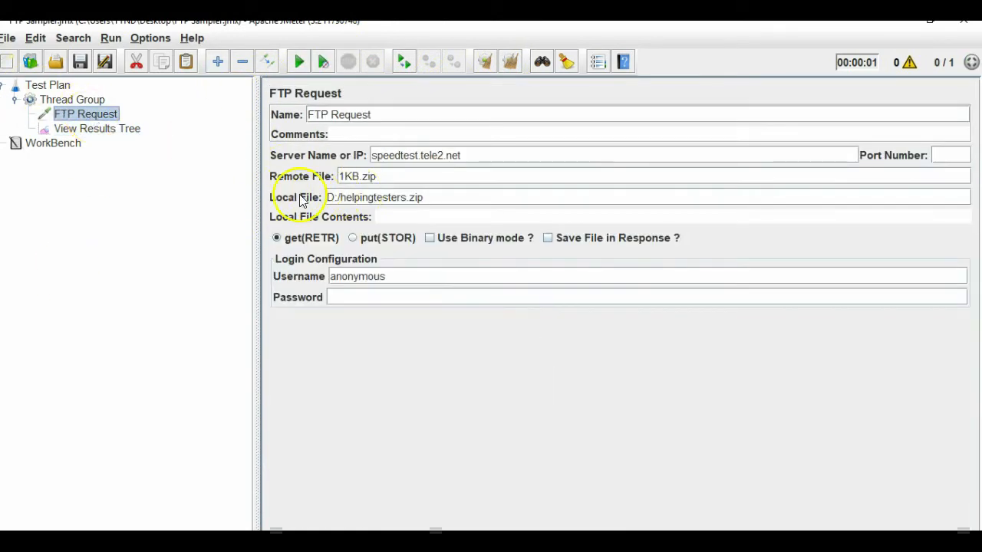
left_click(123, 129)
left_click(558, 247)
left_click(628, 246)
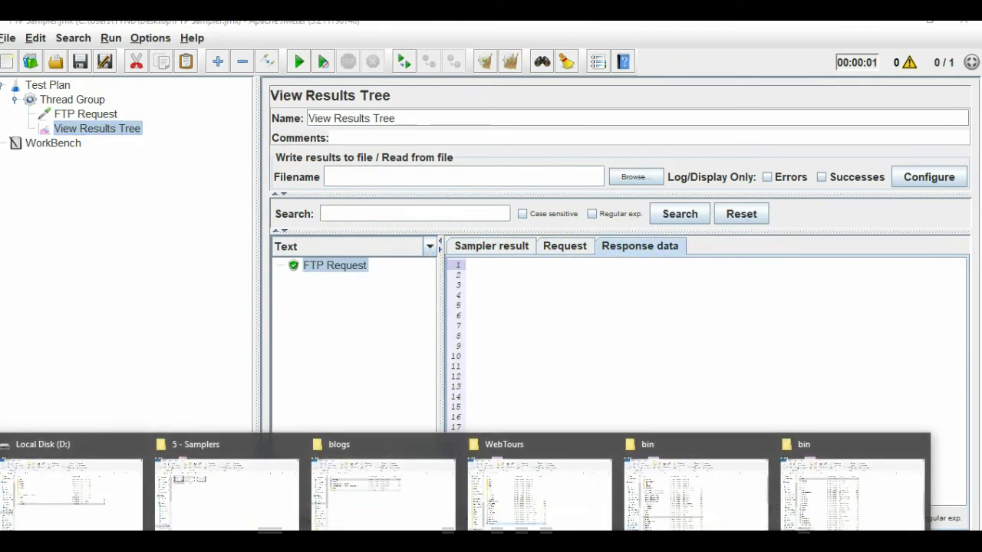
- Switch to File Explorer, check the helpingtesters file and its modified date on Local Disk (D:), and return to JMeter
left_click(66, 483)
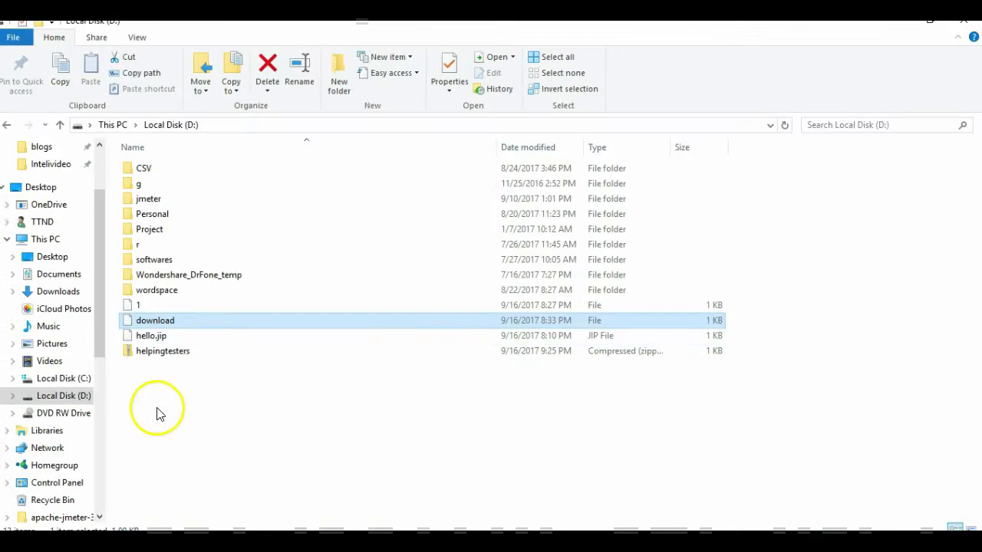
left_click(187, 353)
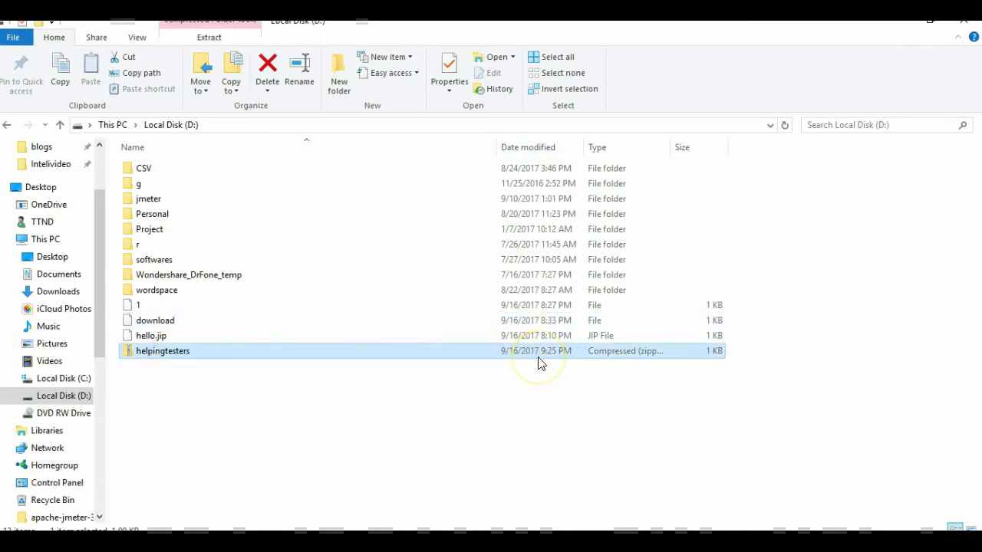
key("alt+Tab")
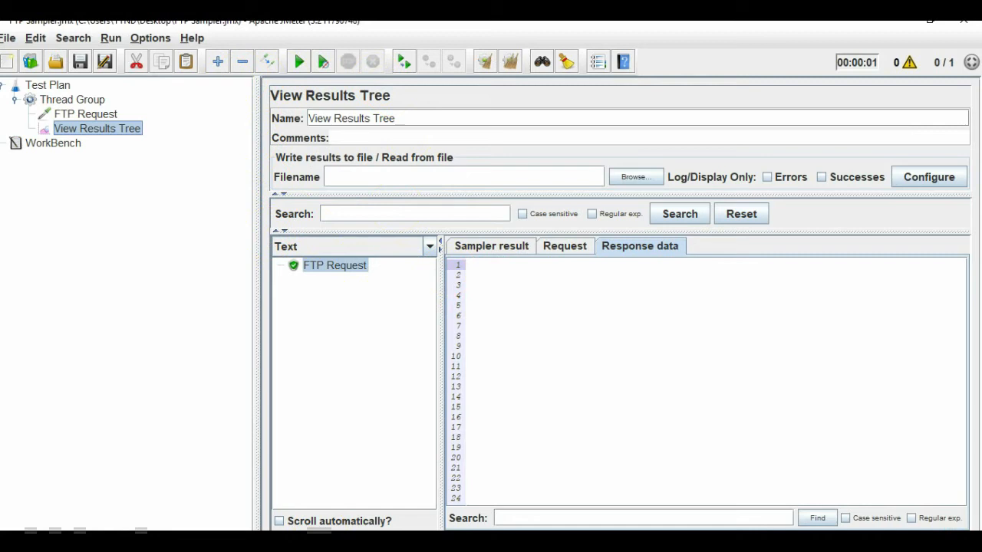
- Review the thread group's thread properties and the final FTP Request configuration
left_click(77, 99)
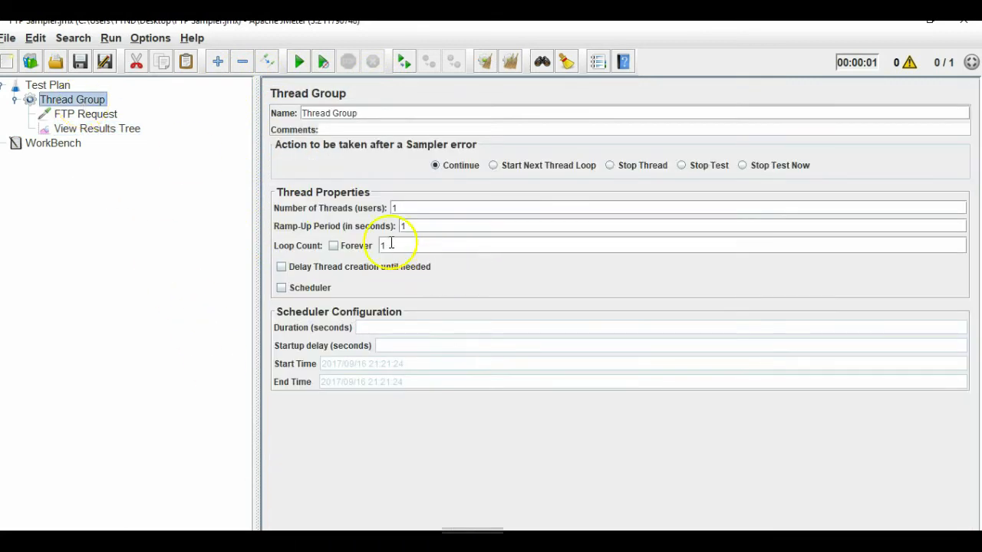
left_click(88, 114)
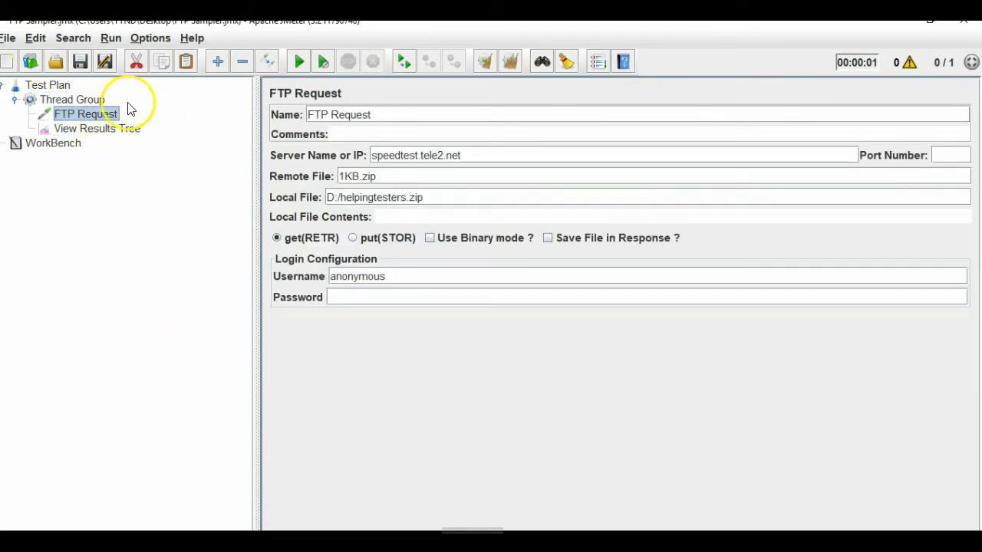
- Enable saving the file in the response for the FTP Request
left_click(109, 128)
left_click(114, 117)
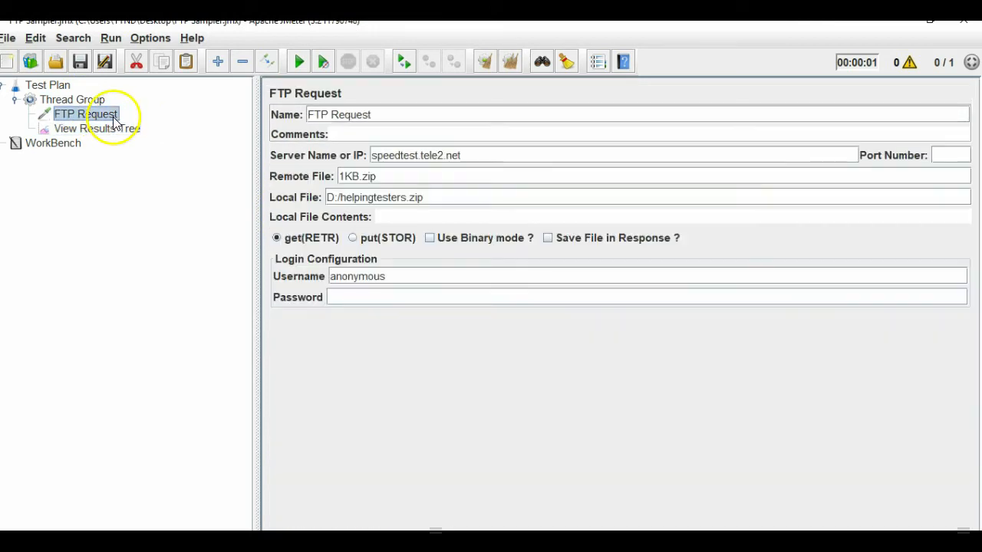
left_click(591, 241)
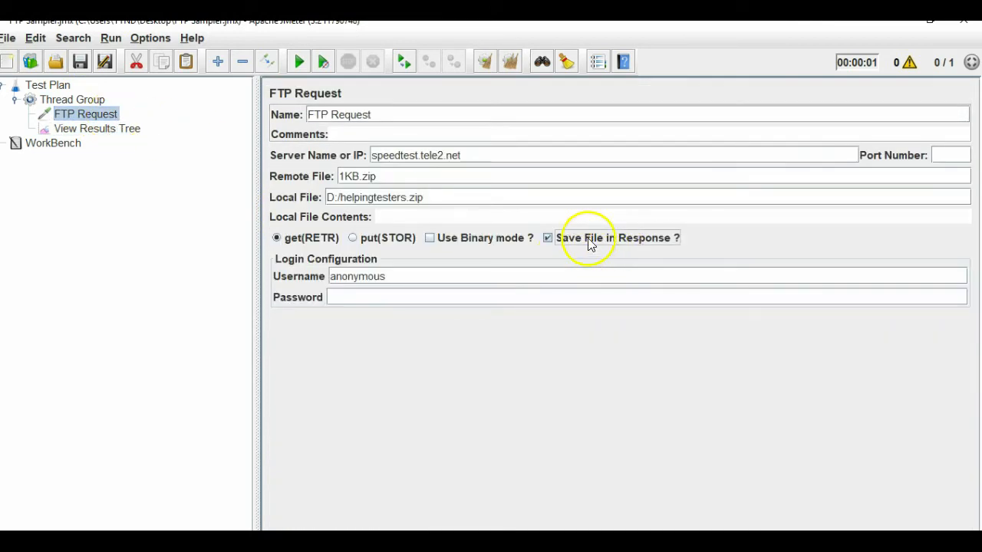
- Clear all earlier results, rerun the FTP test and examine the response data of its result in the View Results Tree
left_click(513, 67)
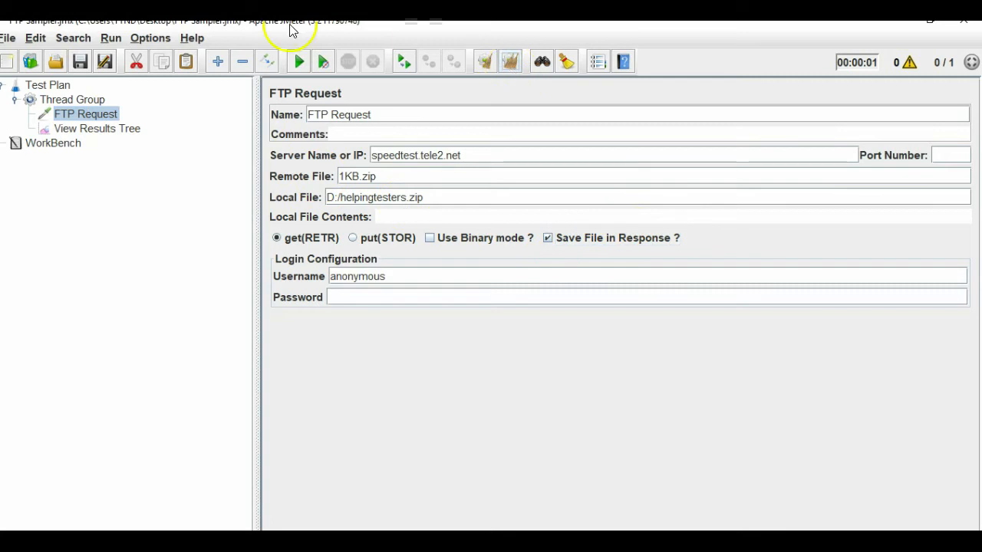
left_click(301, 63)
left_click(122, 129)
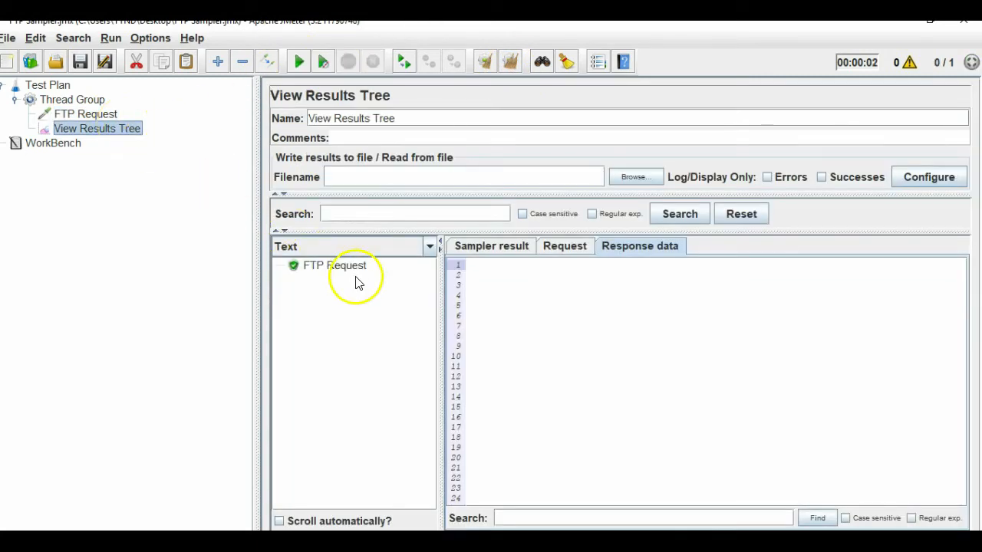
left_click(368, 268)
left_click_drag(589, 266, 475, 265)
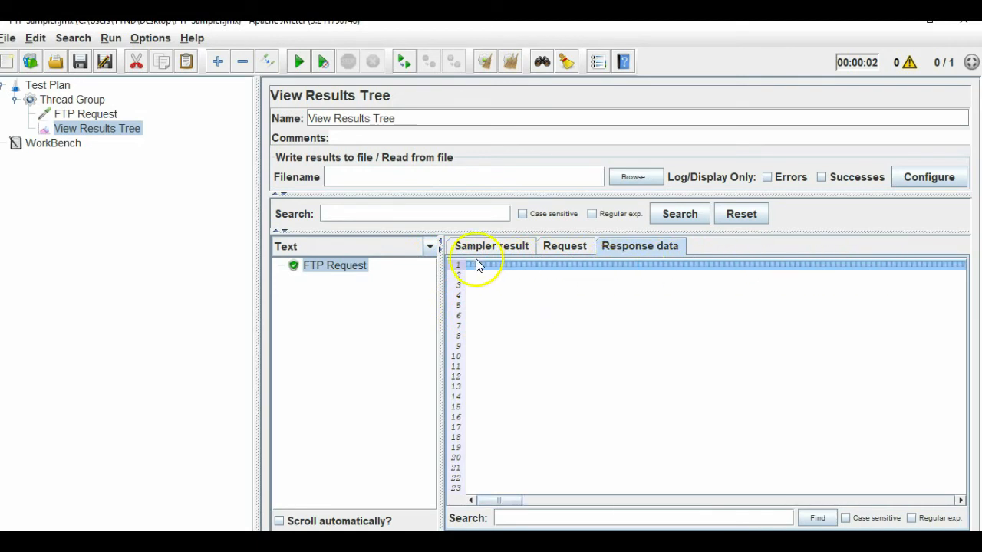
left_click(518, 312)
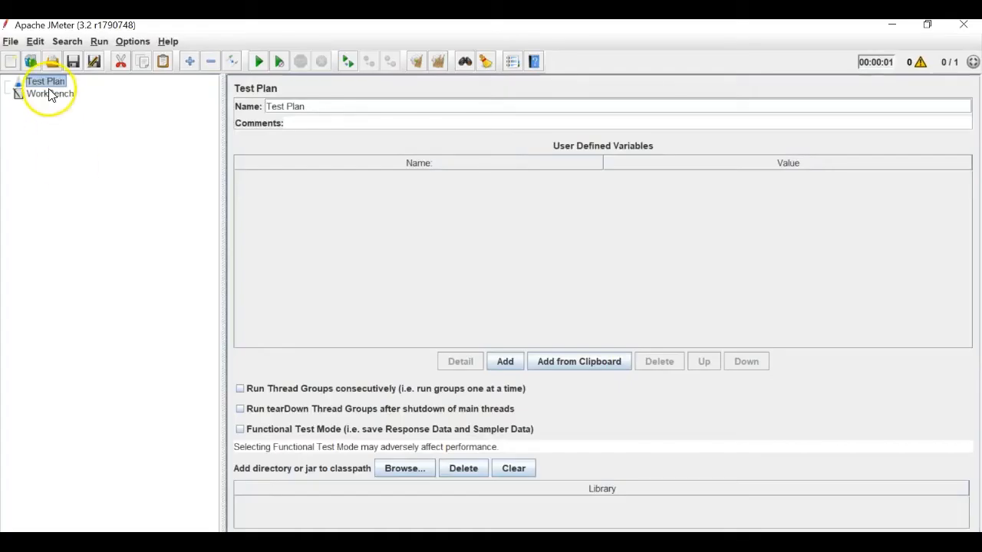
- Add a Thread Group to the empty test plan
right_click(45, 82)
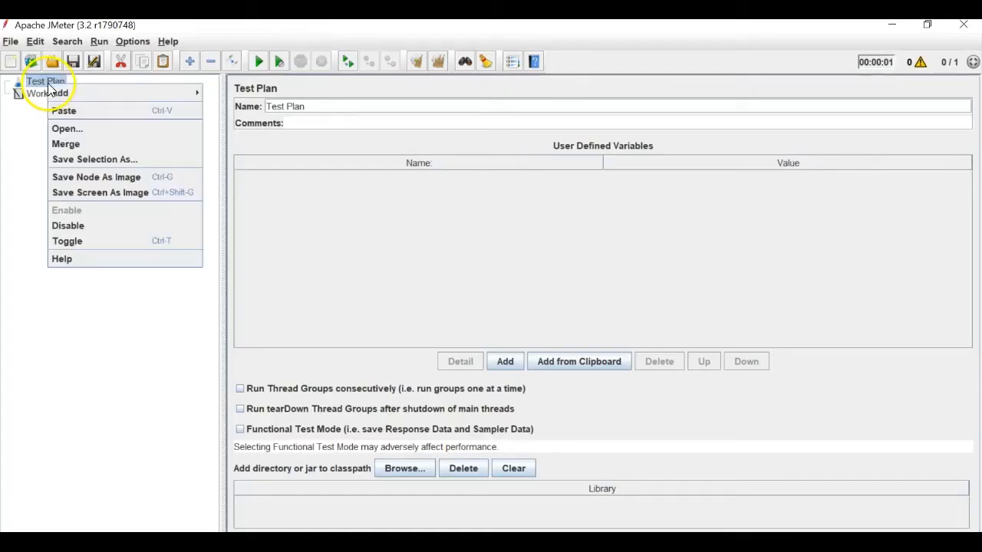
mouse_move(76, 92)
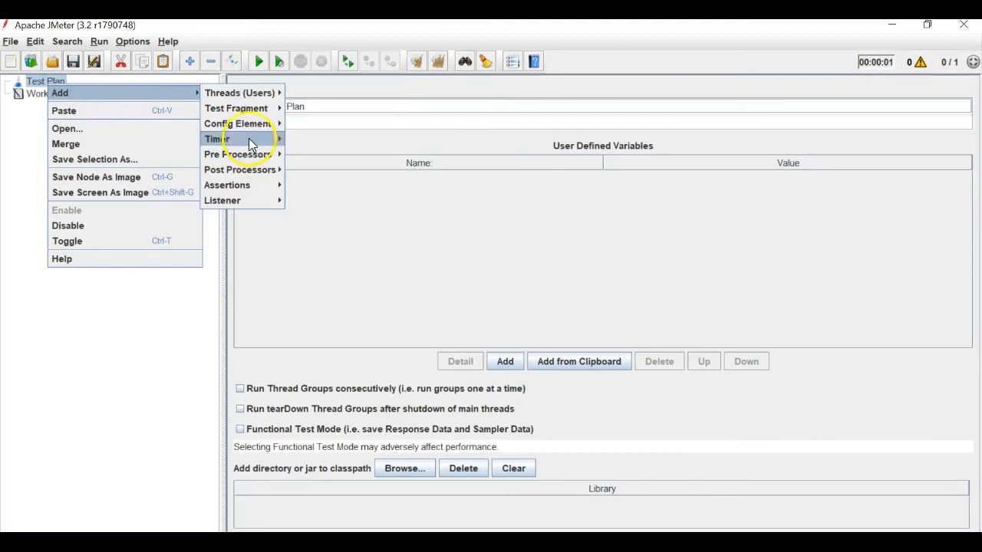
left_click(248, 94)
left_click(342, 93)
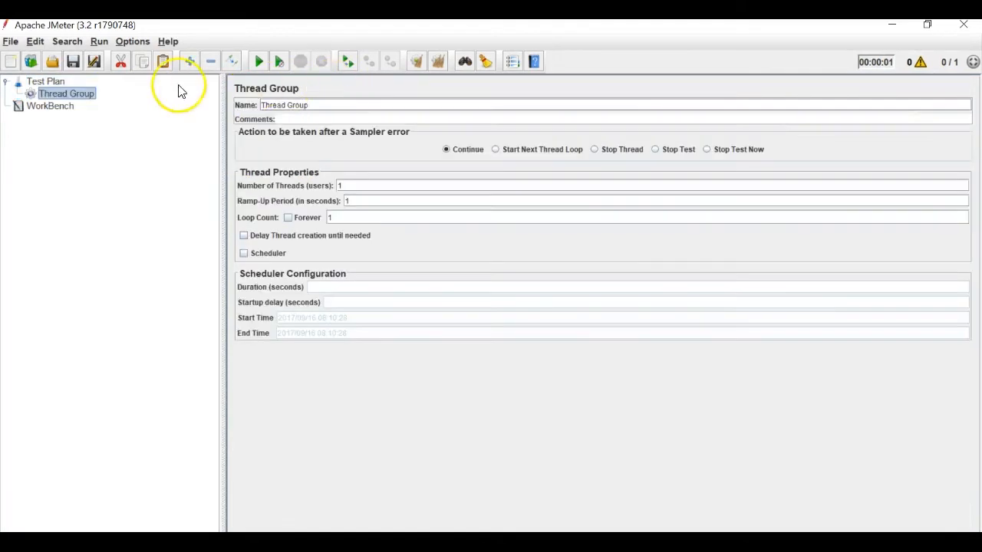
- Add an OS Process Sampler to the Thread Group
right_click(69, 94)
mouse_move(134, 103)
mouse_move(312, 161)
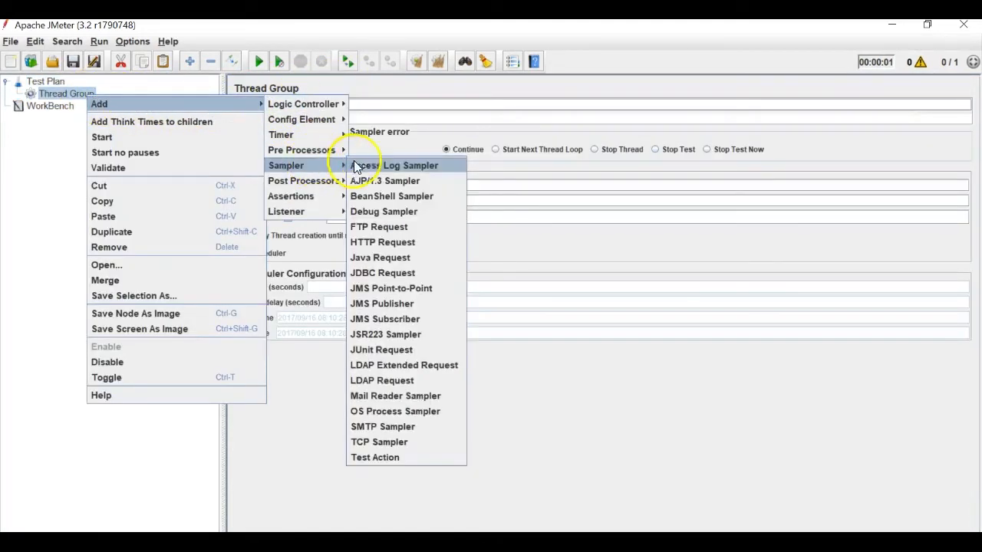
left_click(383, 411)
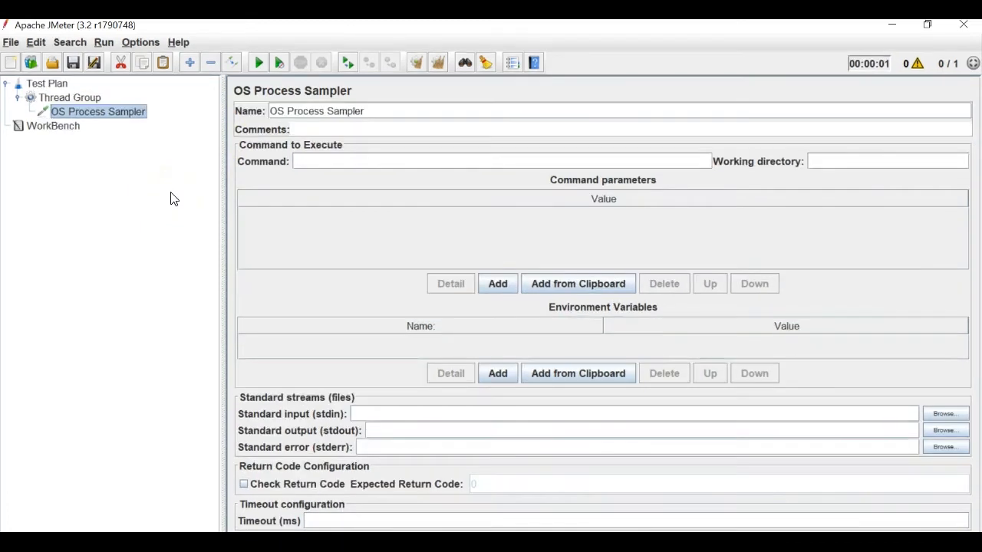
- Run ipconfig in Command Prompt, return to JMeter and set the OS Process Sampler's command to ipconfig
left_click(15, 543)
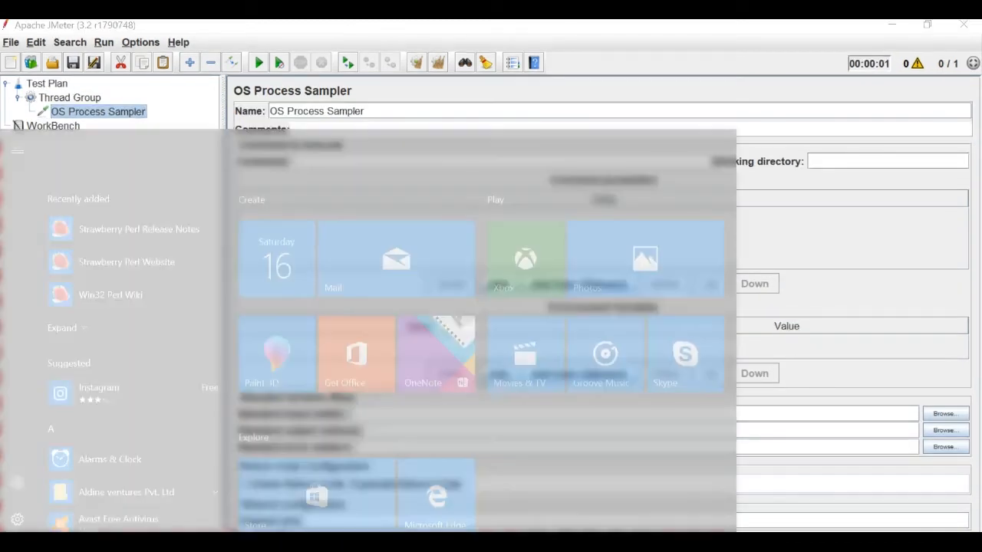
type("cm")
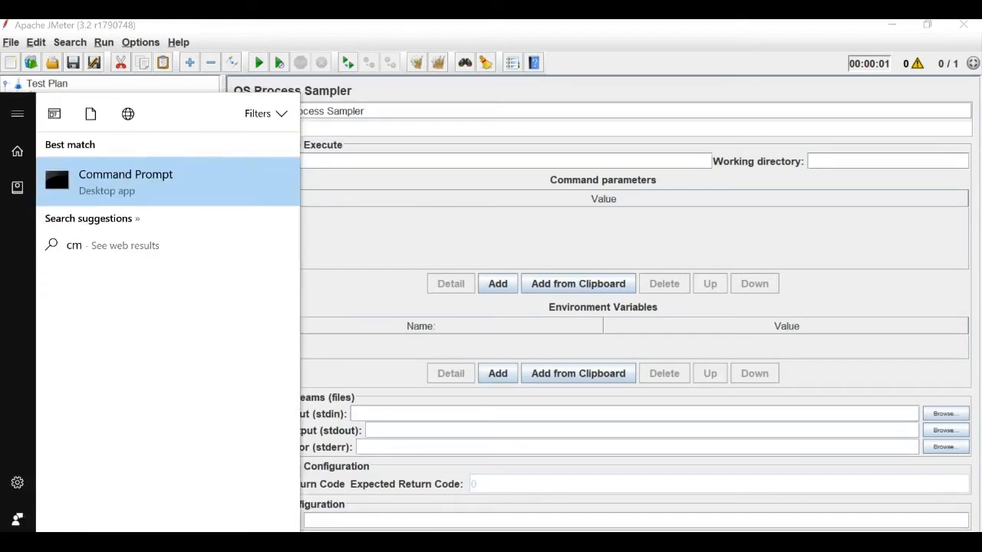
type("d")
key("Return")
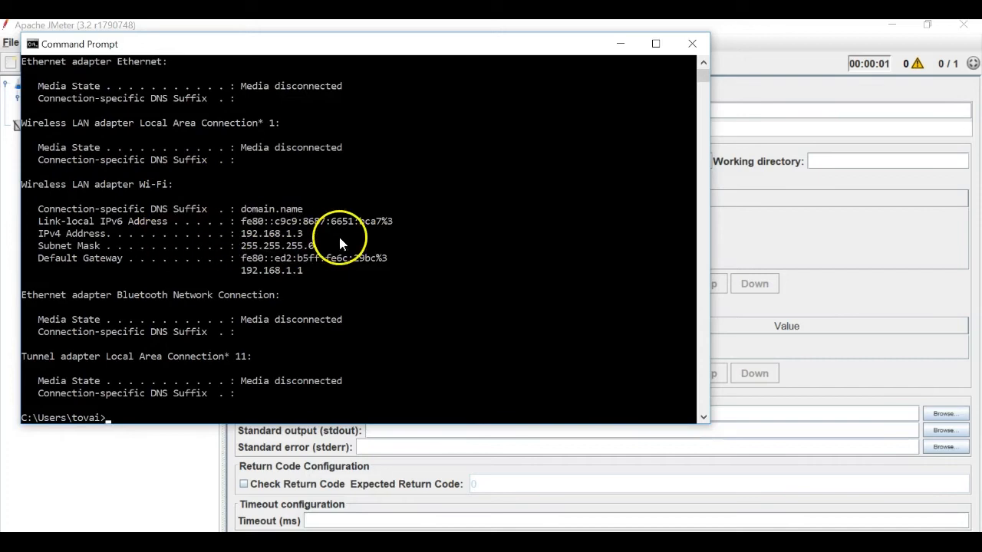
key("alt+Tab")
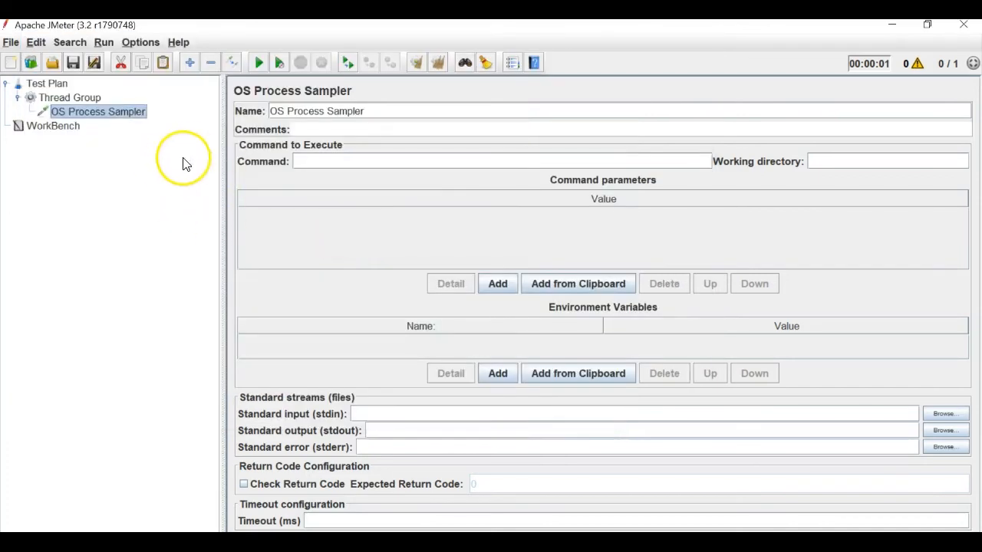
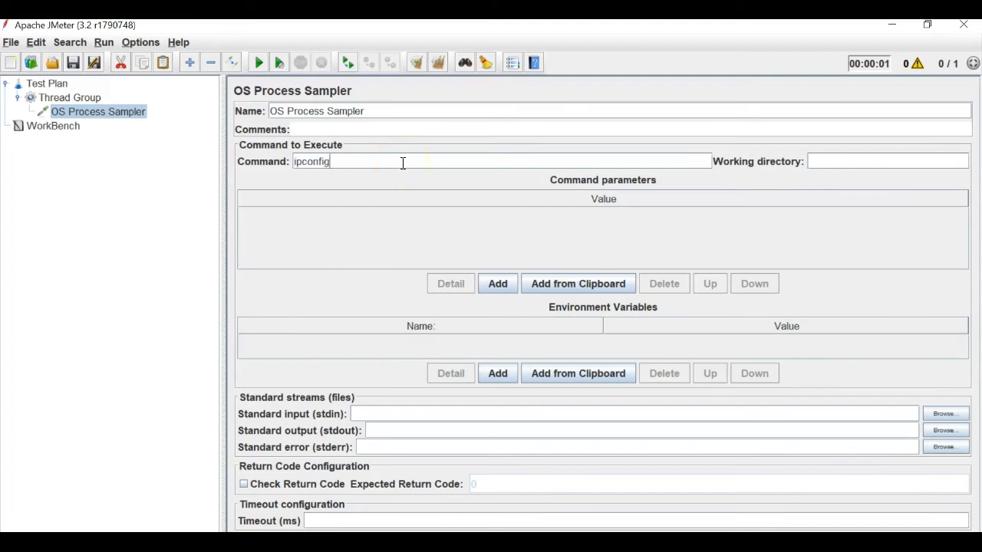
- Add a View Results Tree listener to the Thread Group
left_click(77, 98)
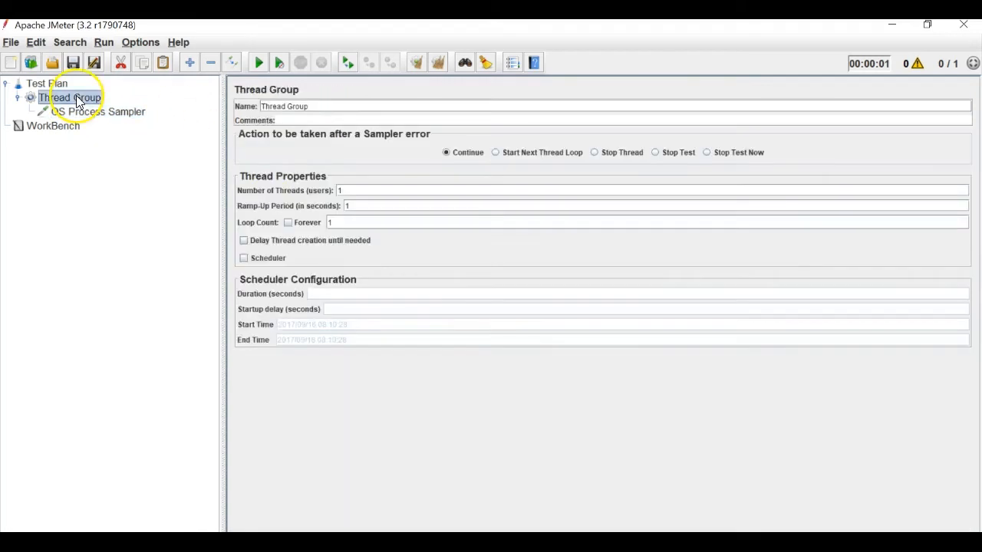
right_click(78, 97)
mouse_move(126, 105)
mouse_move(296, 221)
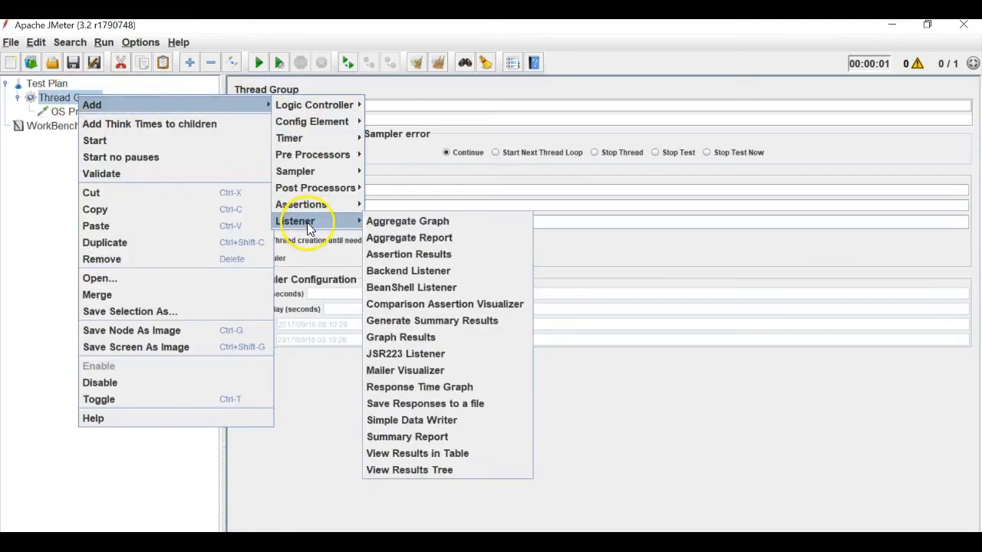
left_click(397, 472)
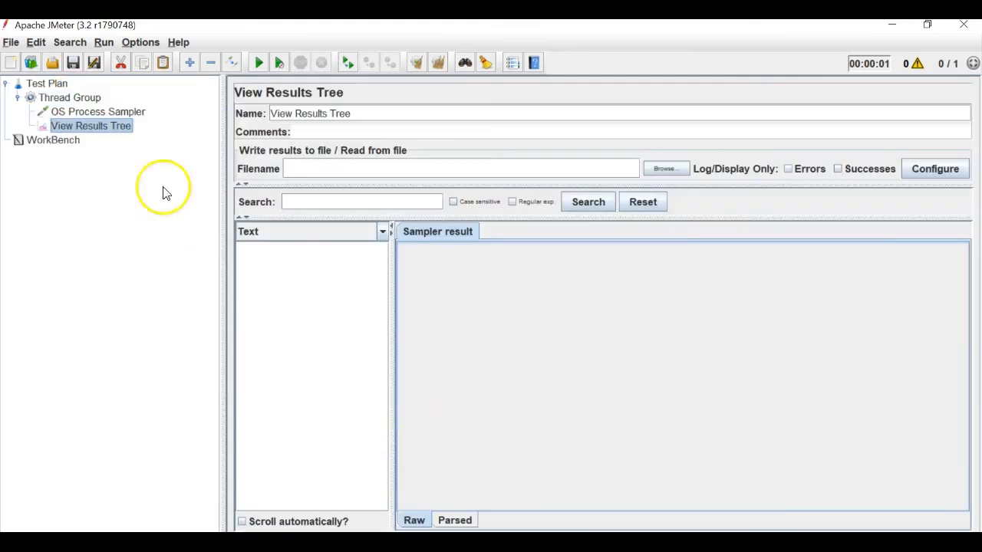
- Save the test plan as OS Sampler.jmx in the 6- Samplers folder
left_click(51, 83)
left_click(13, 43)
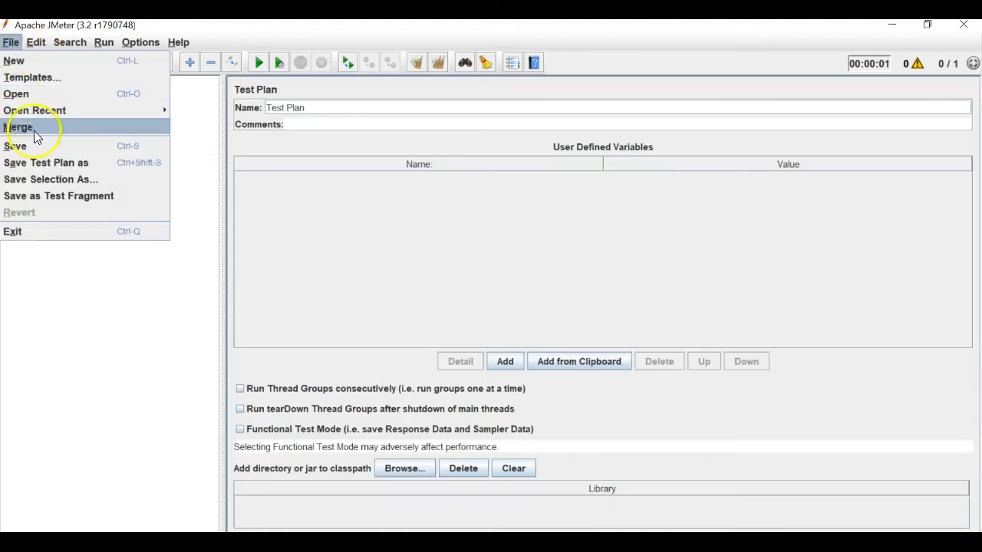
left_click(38, 158)
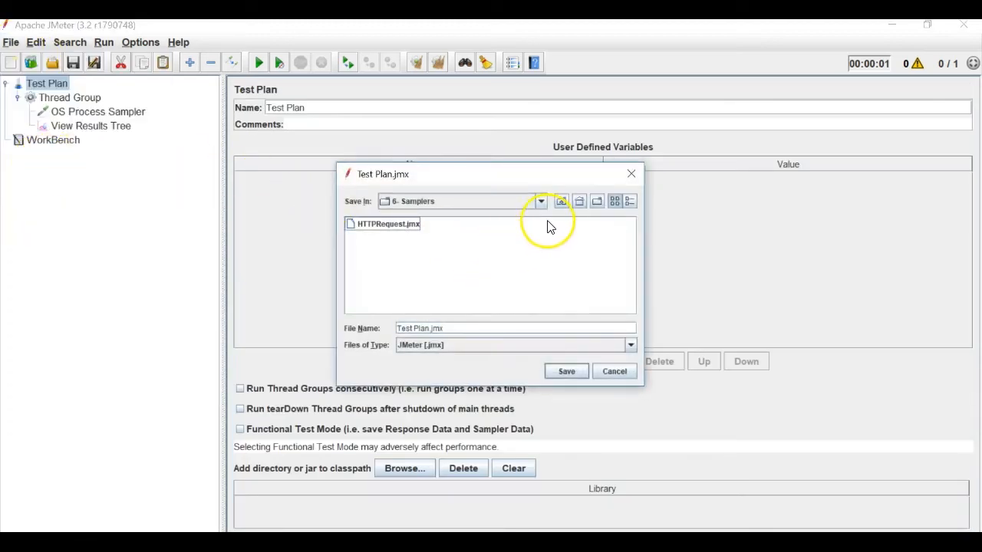
left_click(430, 328)
left_click_drag(431, 327, 374, 325)
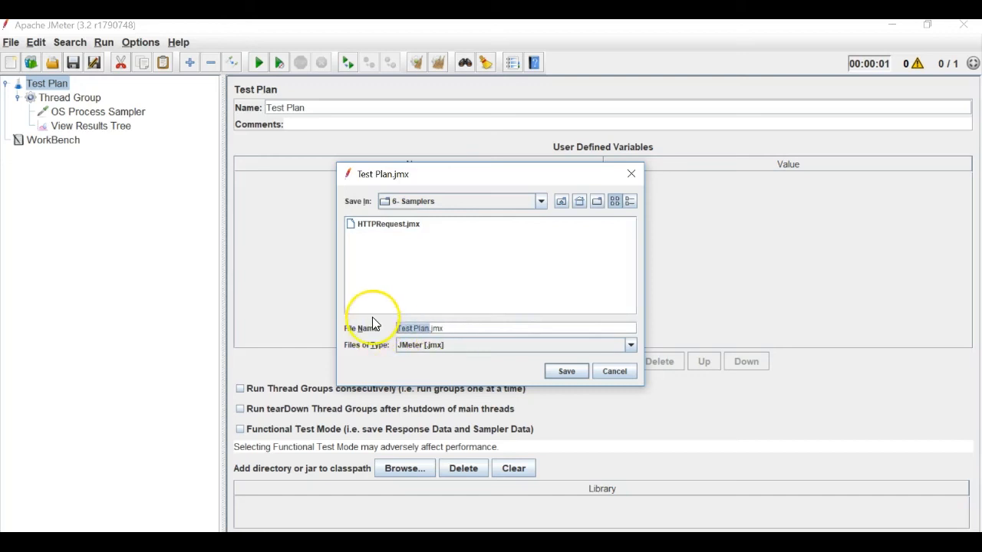
type("OS Sampler")
left_click(574, 374)
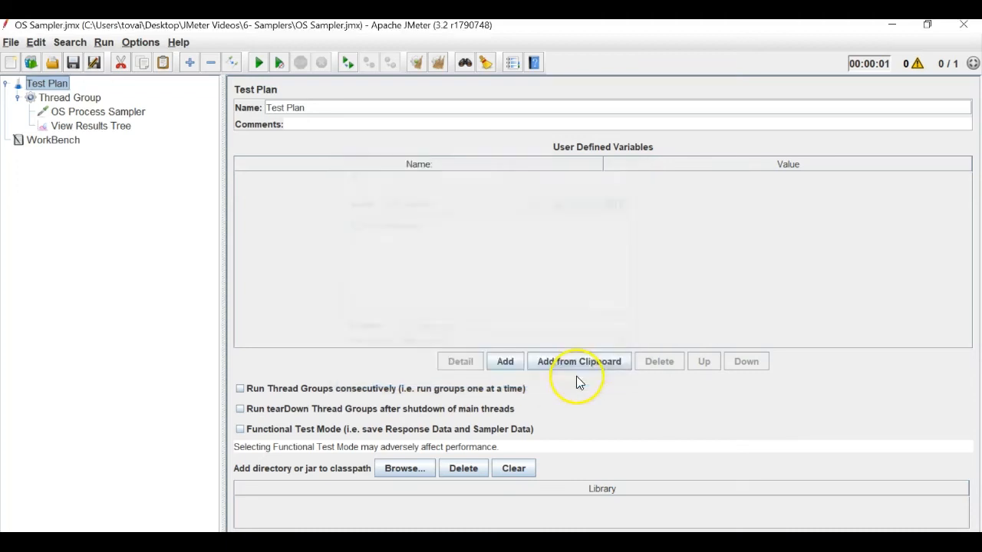
- Run the test and examine the request and response data of the OS Process Sampler result in the View Results Tree
left_click(257, 63)
left_click(117, 126)
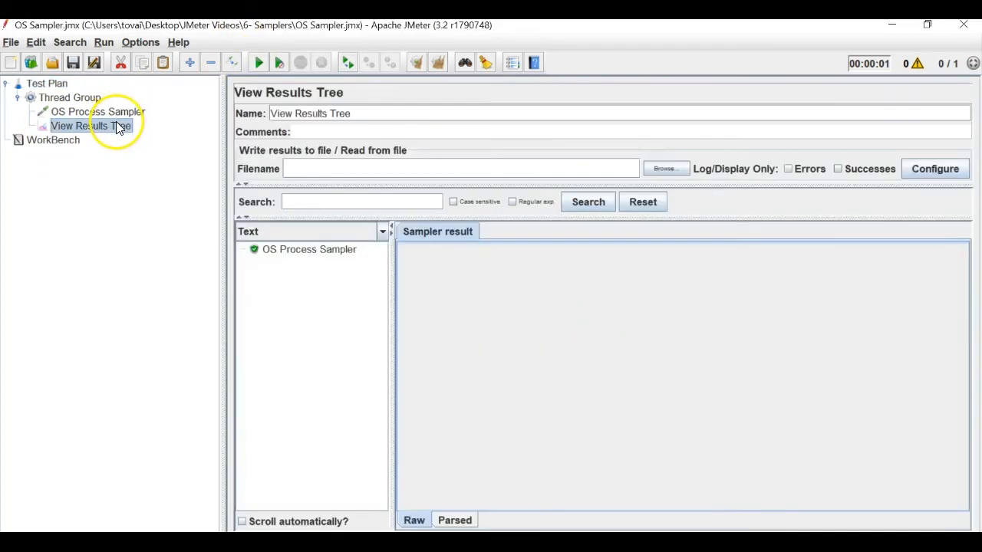
left_click(317, 253)
left_click(505, 231)
left_click_drag(483, 285, 453, 288)
left_click(574, 231)
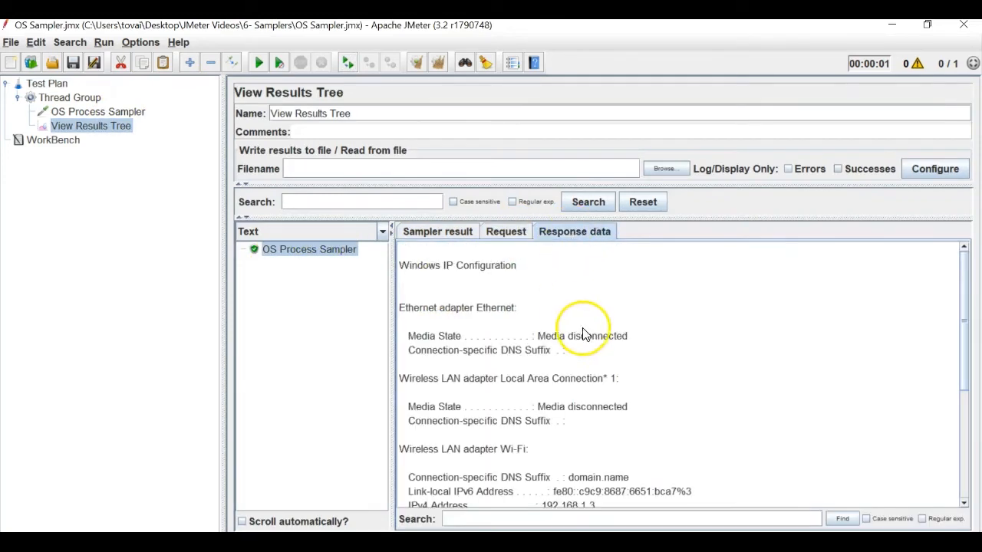
scroll(584, 337, "down", 5)
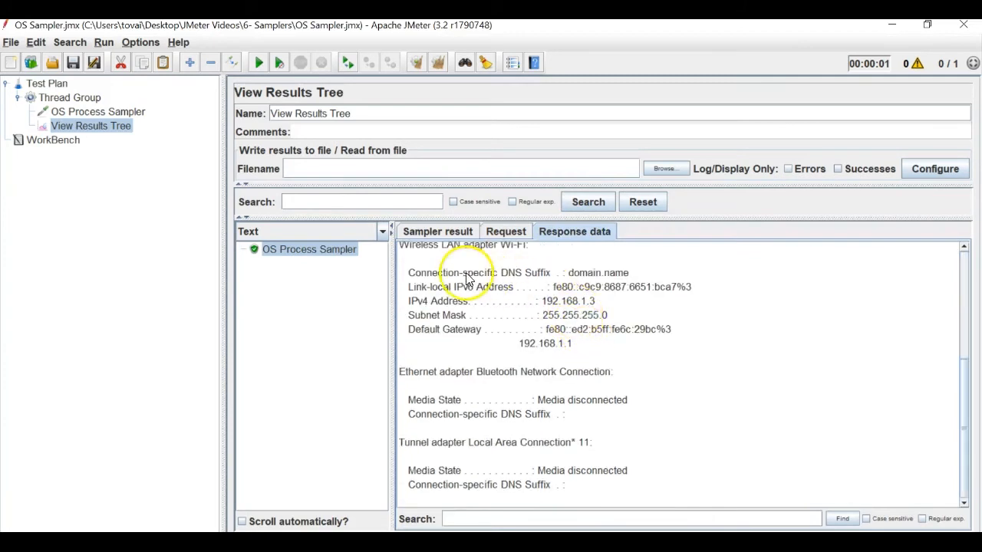
left_click_drag(467, 273, 575, 387)
- Compare the response with the ipconfig output in Command Prompt, close the webtours server console window and return to JMeter
mouse_move(512, 543)
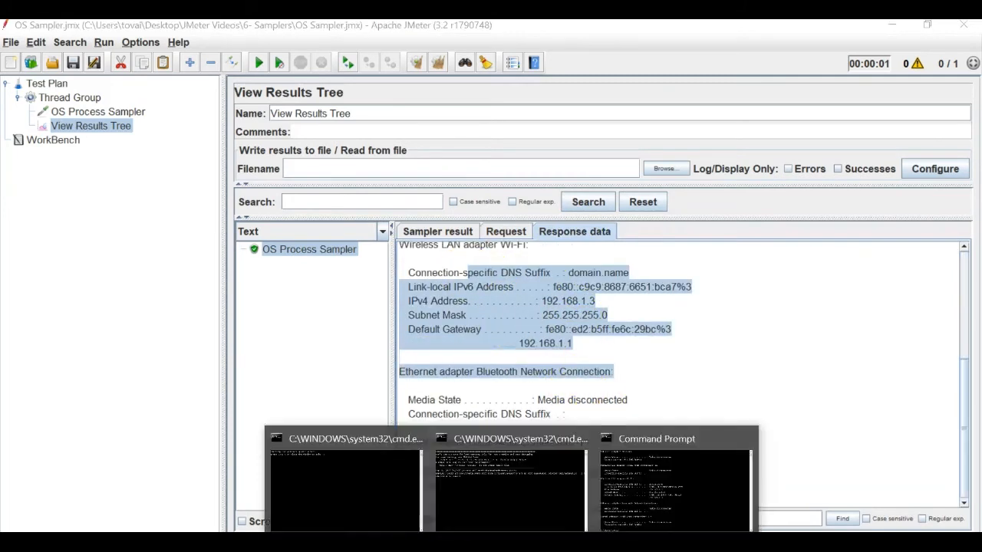
left_click(625, 491)
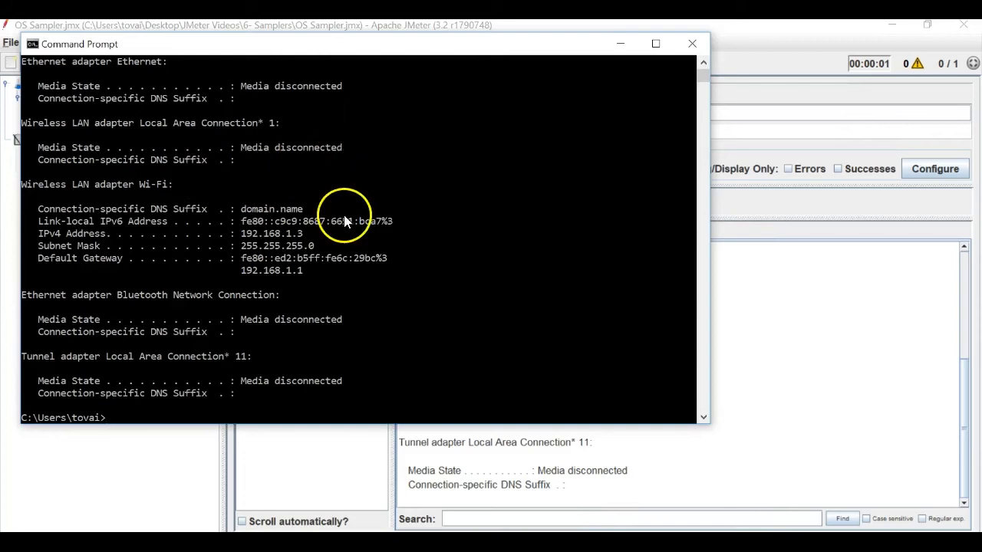
left_click(512, 543)
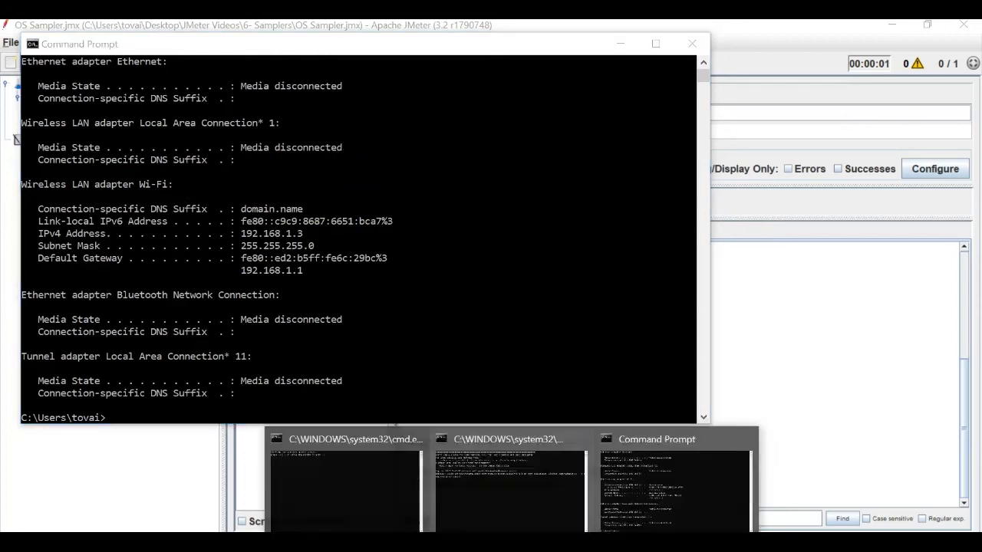
left_click(384, 458)
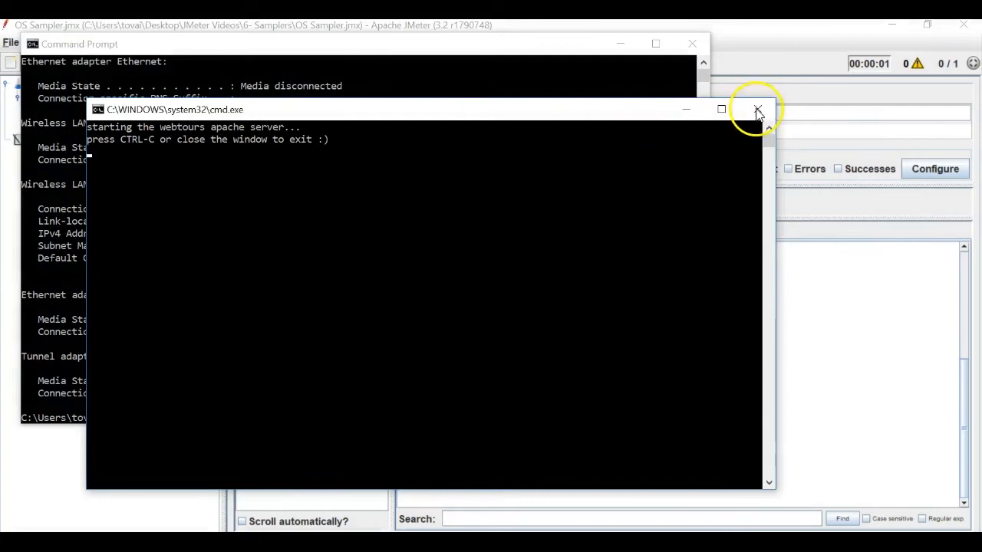
left_click(805, 246)
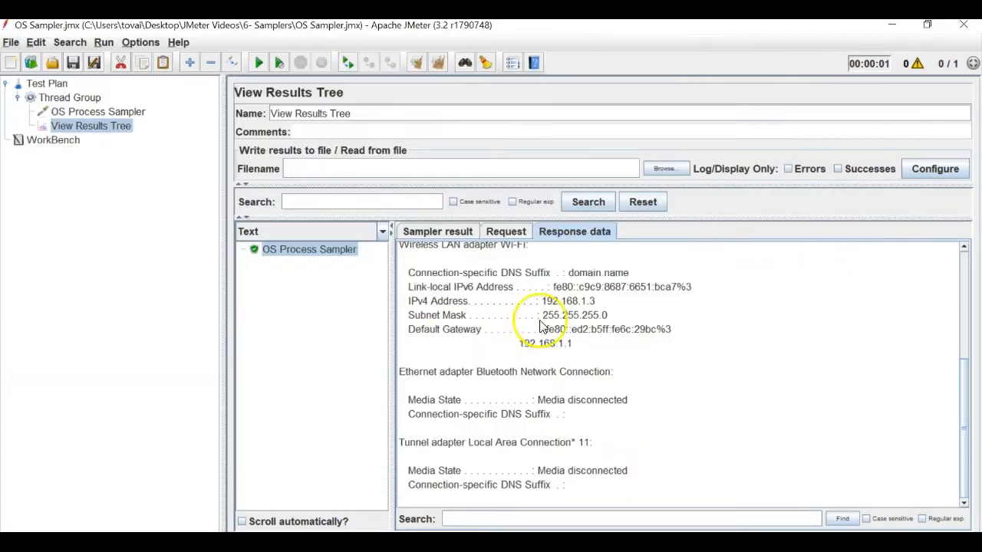
- Clear the OS Process Sampler's command and run dir in Command Prompt as a reference, returning to JMeter
left_click(117, 117)
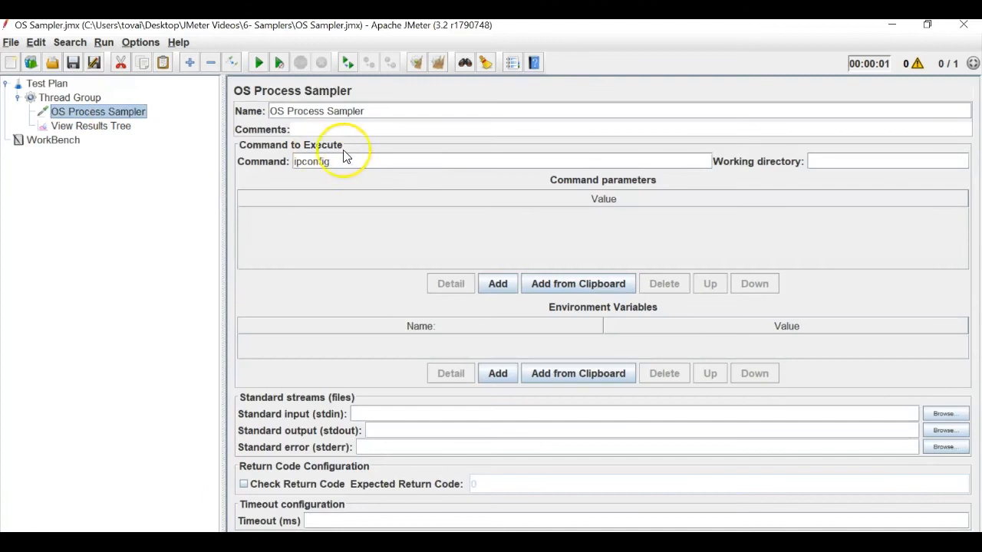
left_click_drag(335, 161, 290, 163)
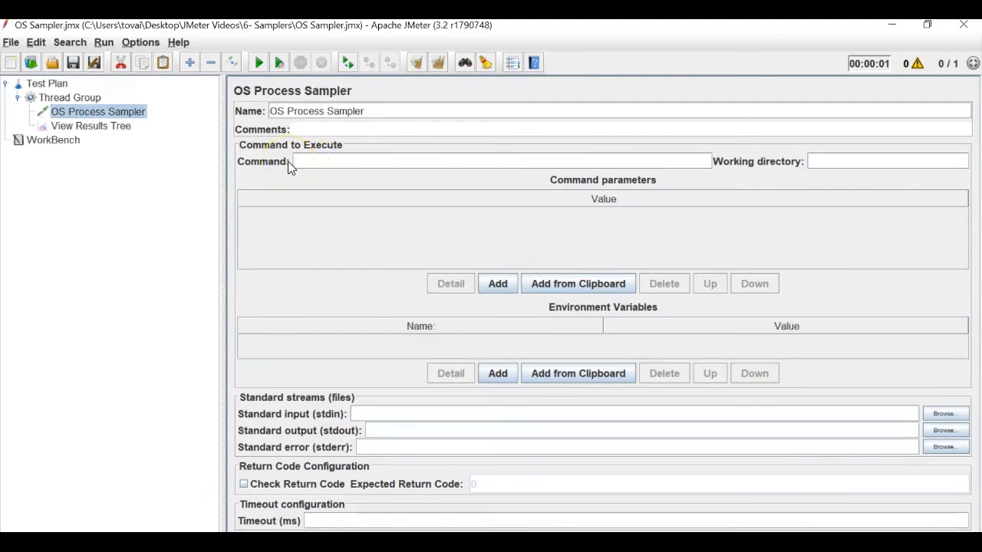
mouse_move(568, 510)
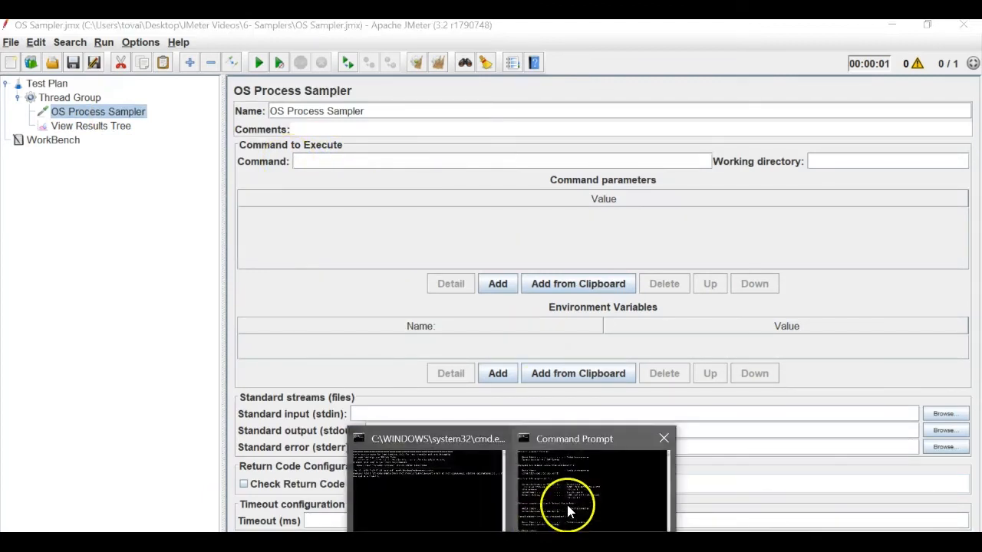
left_click(462, 486)
left_click(31, 449)
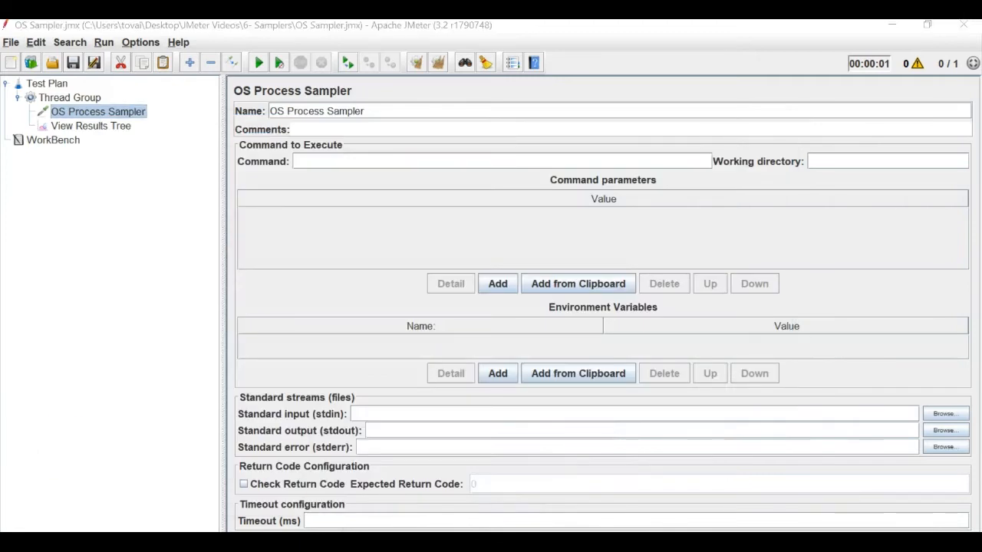
left_click(581, 508)
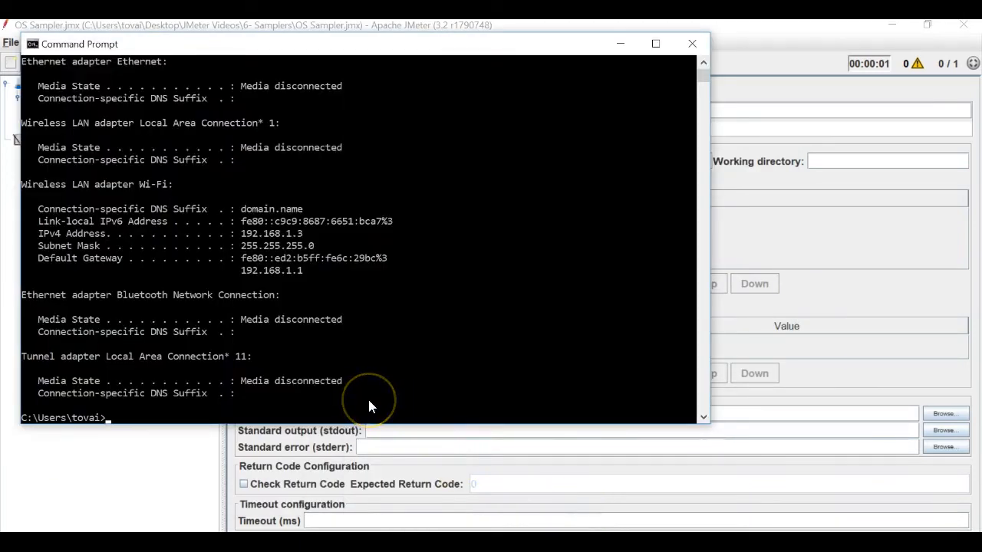
type("dir")
key("Return")
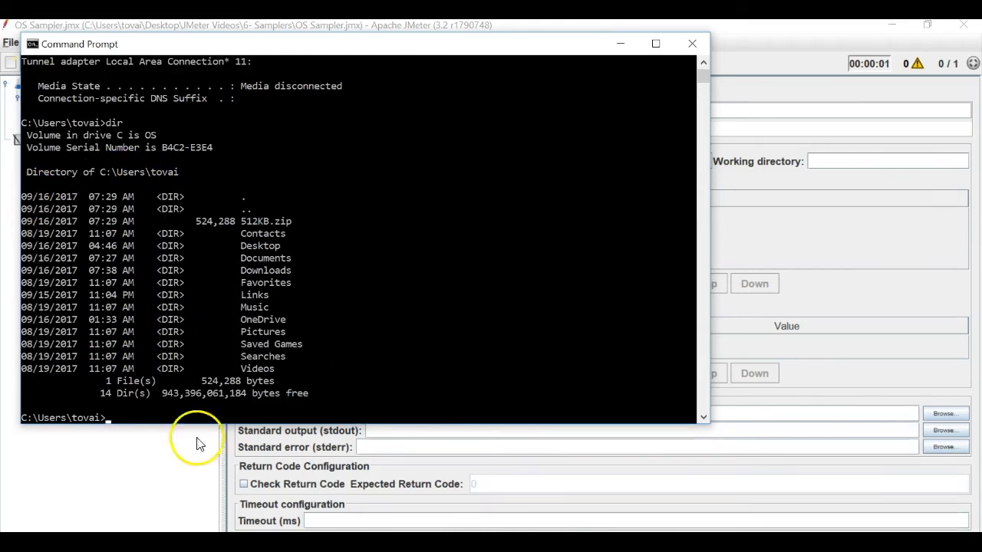
left_click(158, 477)
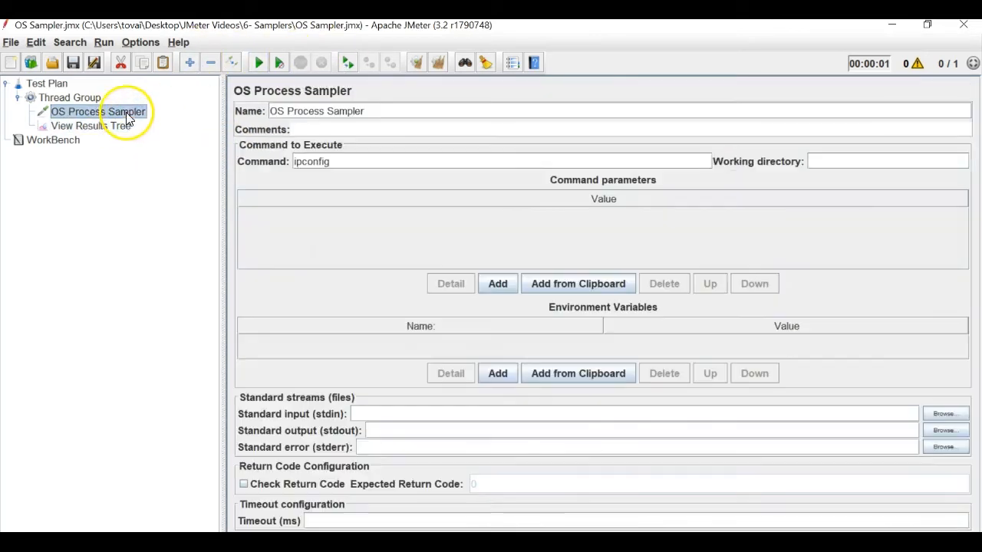
- Disable the ipconfig OS Process Sampler and add a second one to the Thread Group with the command dir
right_click(125, 116)
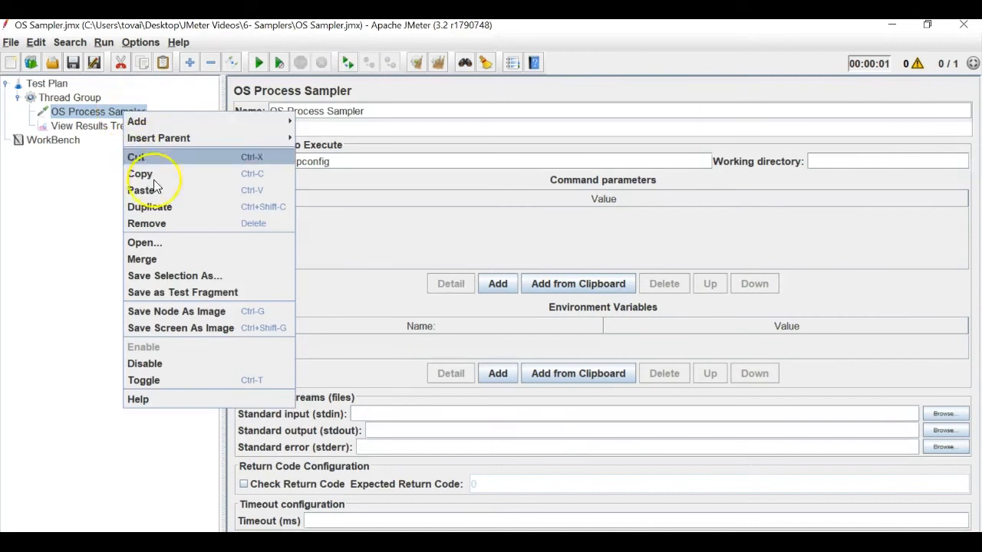
left_click(172, 363)
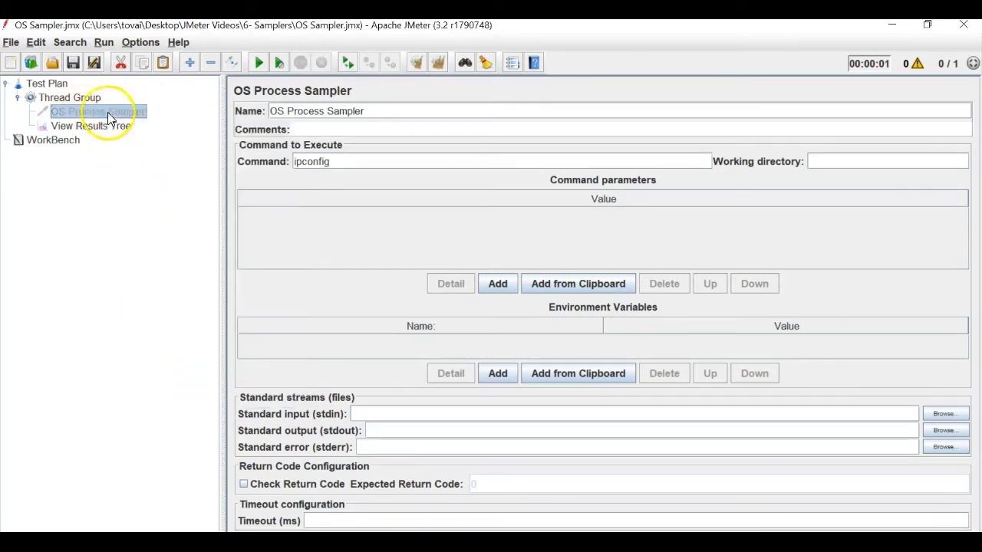
left_click(69, 98)
right_click(69, 98)
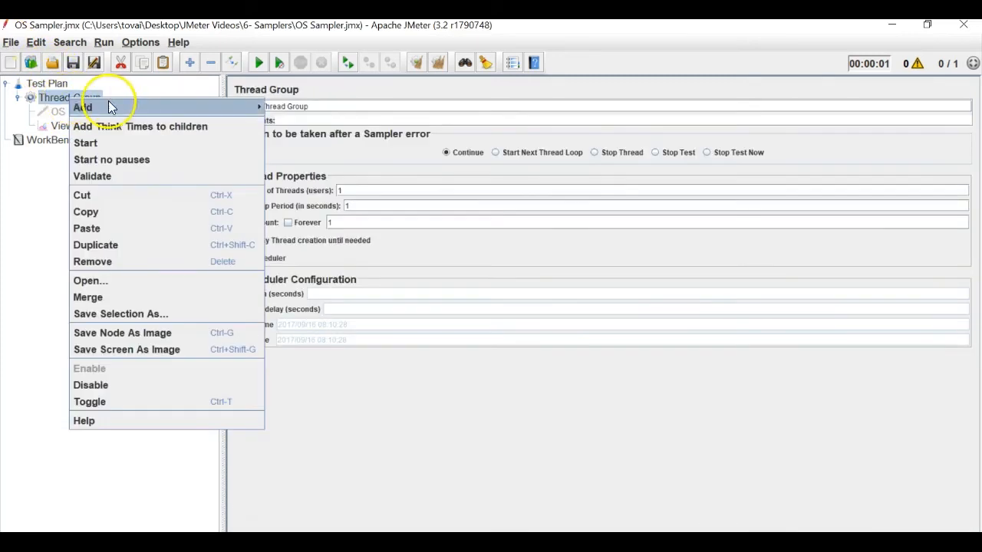
mouse_move(110, 107)
mouse_move(304, 172)
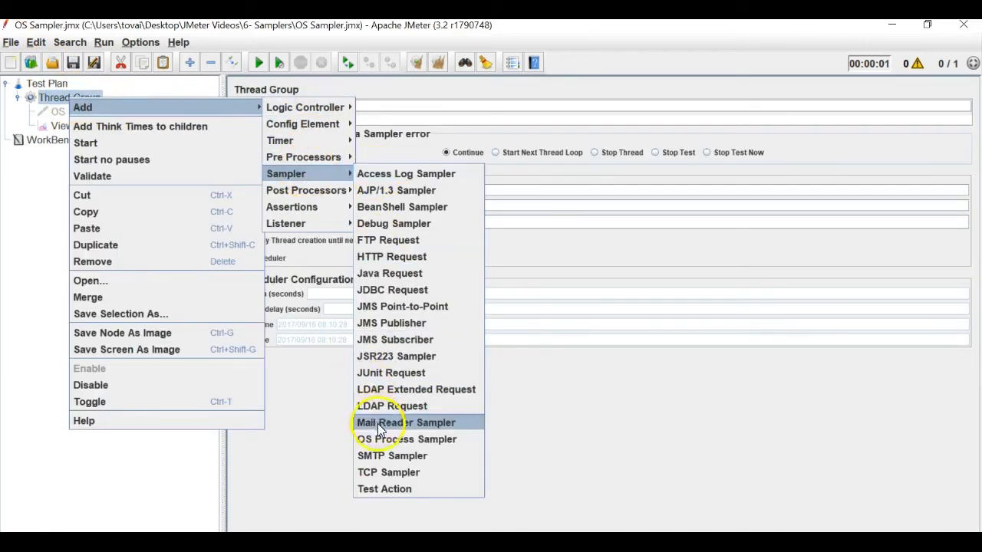
left_click(381, 438)
left_click(322, 162)
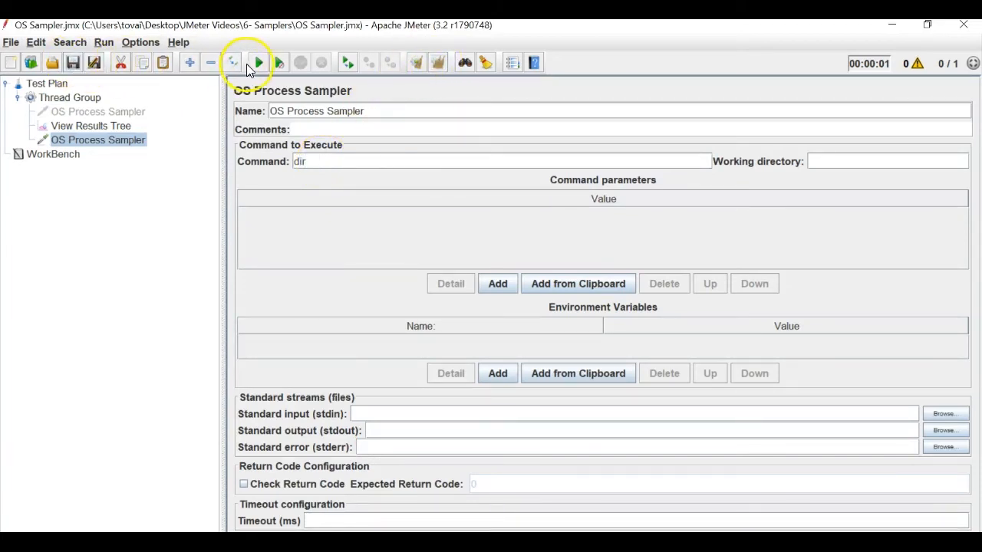
- Run the test and move the new OS Process Sampler above the View Results Tree
left_click(96, 128)
left_click(98, 141)
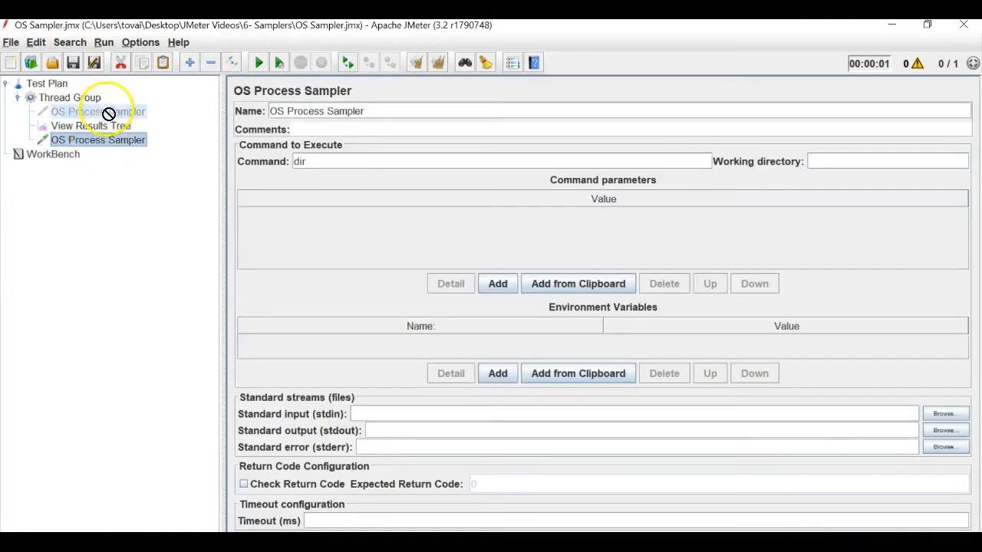
left_click_drag(109, 127, 106, 126)
- Examine the request, response code and response message of the dir run in the View Results Tree
left_click(95, 140)
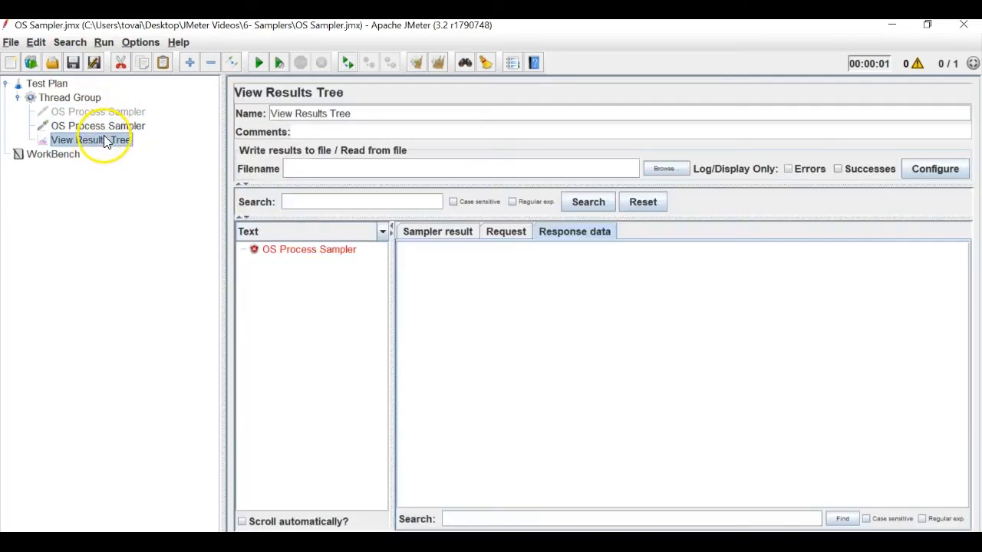
left_click(321, 257)
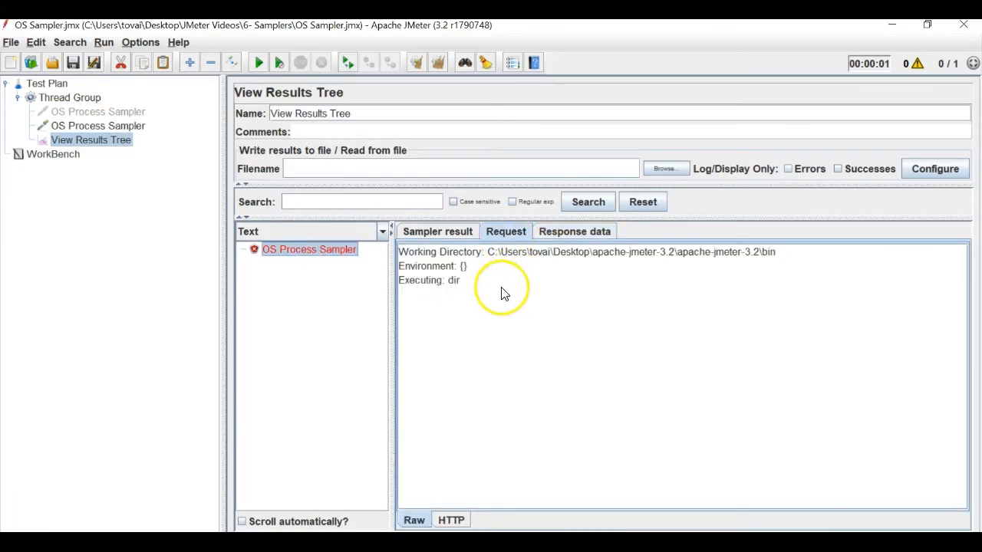
left_click(453, 237)
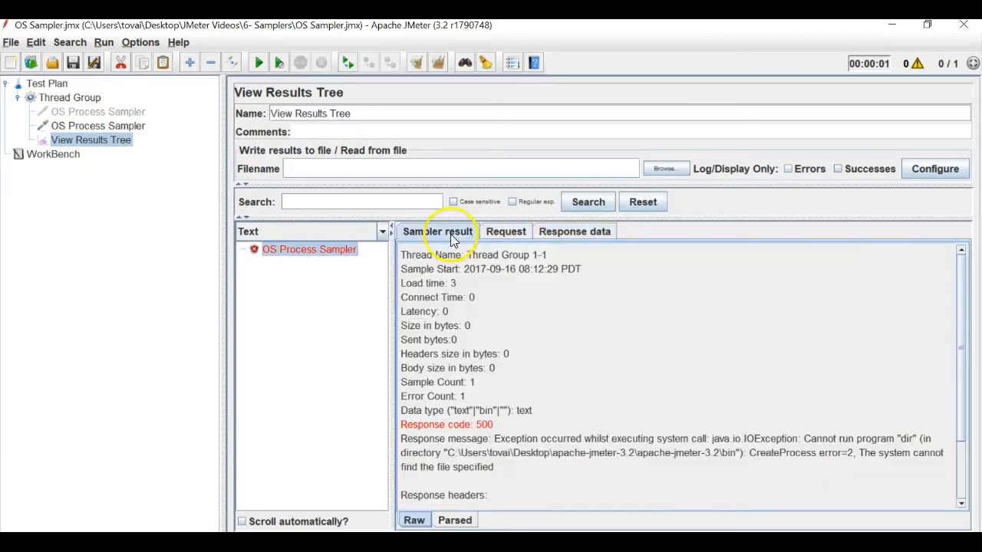
left_click_drag(453, 427, 499, 432)
left_click(499, 432)
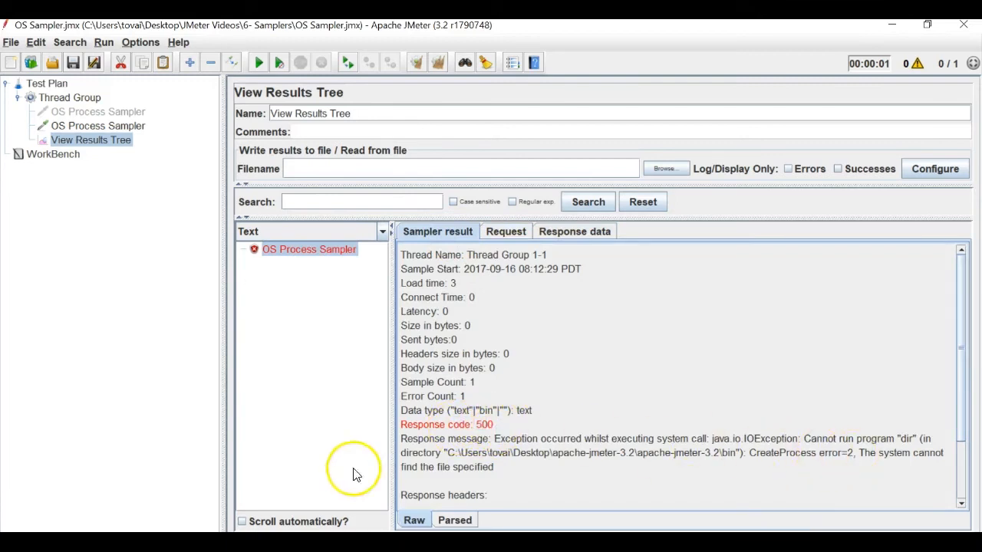
left_click_drag(420, 469, 686, 453)
left_click(695, 444)
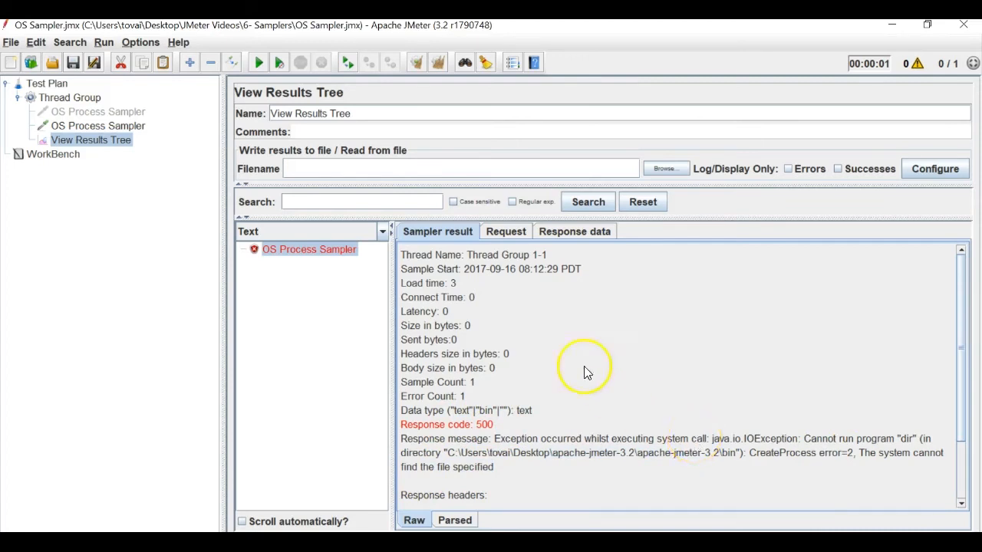
- Compare the command of the enabled OS Process Sampler with that of the disabled one
left_click(91, 126)
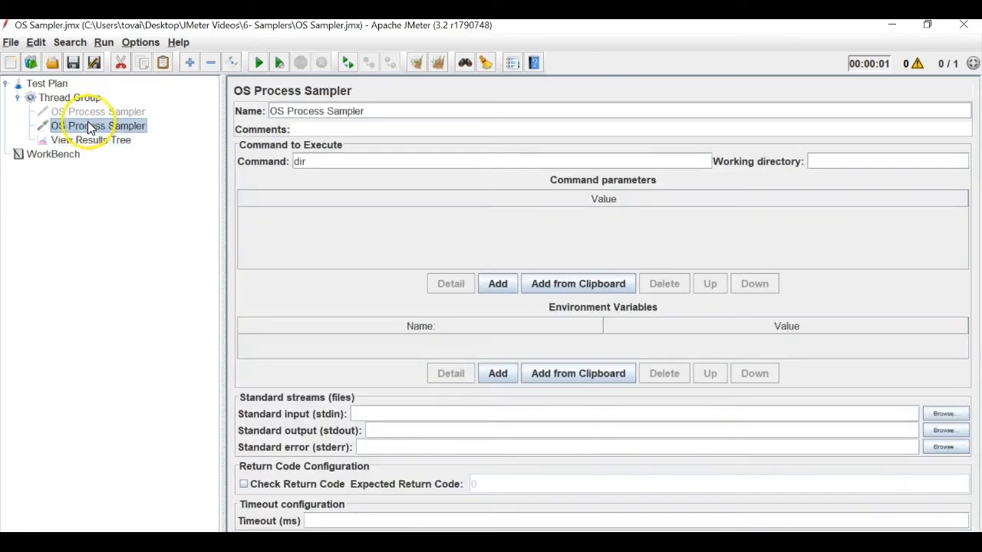
double_click(300, 161)
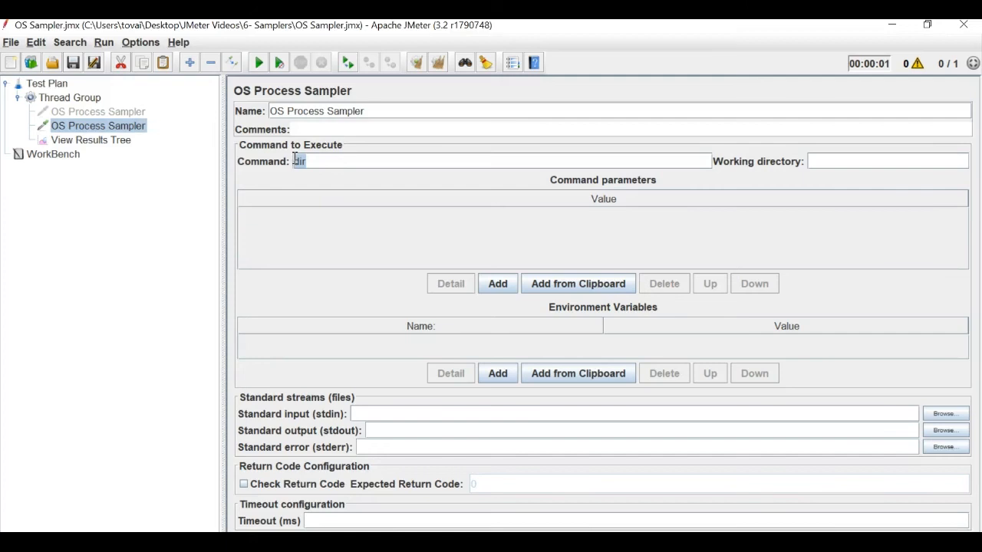
left_click(135, 113)
left_click_drag(346, 160, 295, 160)
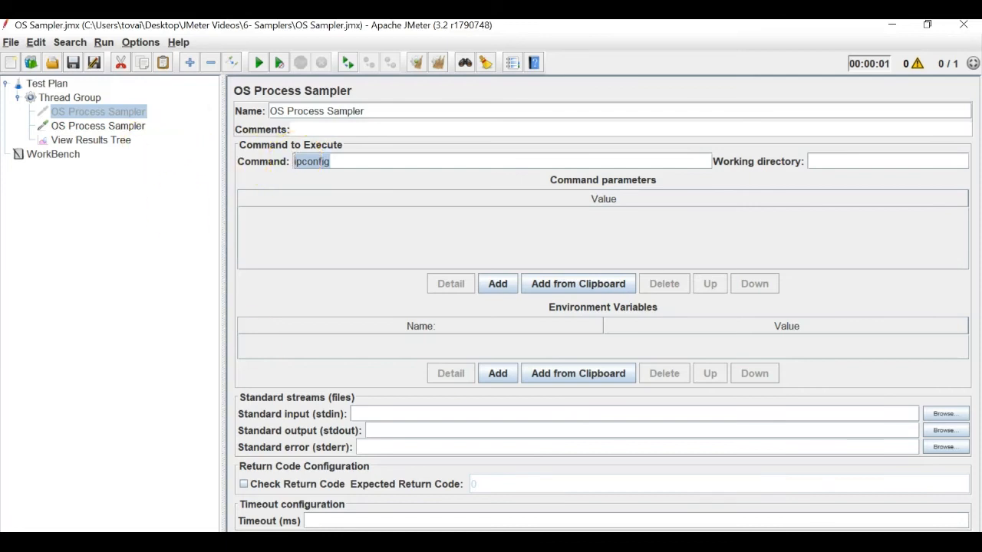
left_click(56, 127)
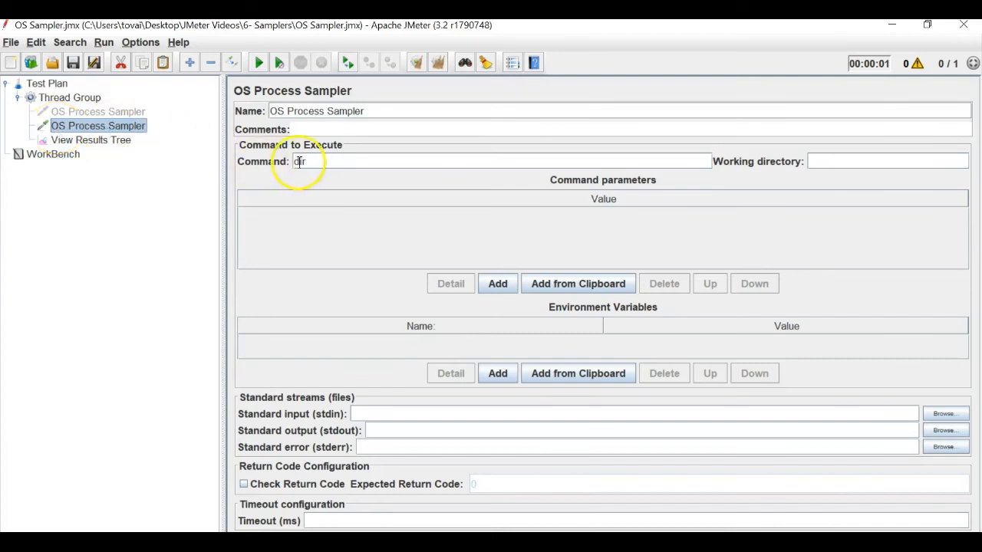
- Set the enabled OS Process Sampler's command to cmd and add the command parameters \c and dir
left_click_drag(307, 163, 288, 169)
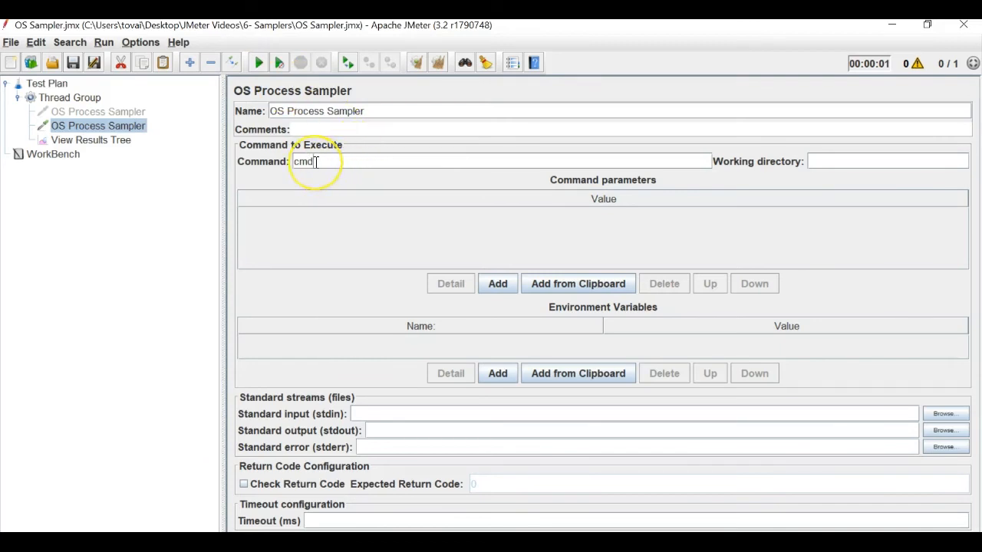
left_click(325, 168)
left_click(505, 287)
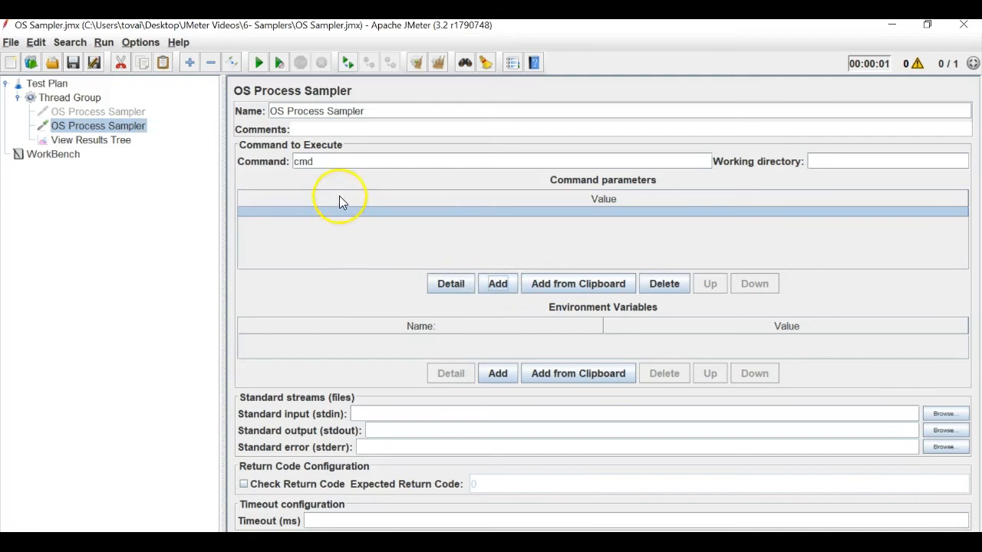
double_click(334, 208)
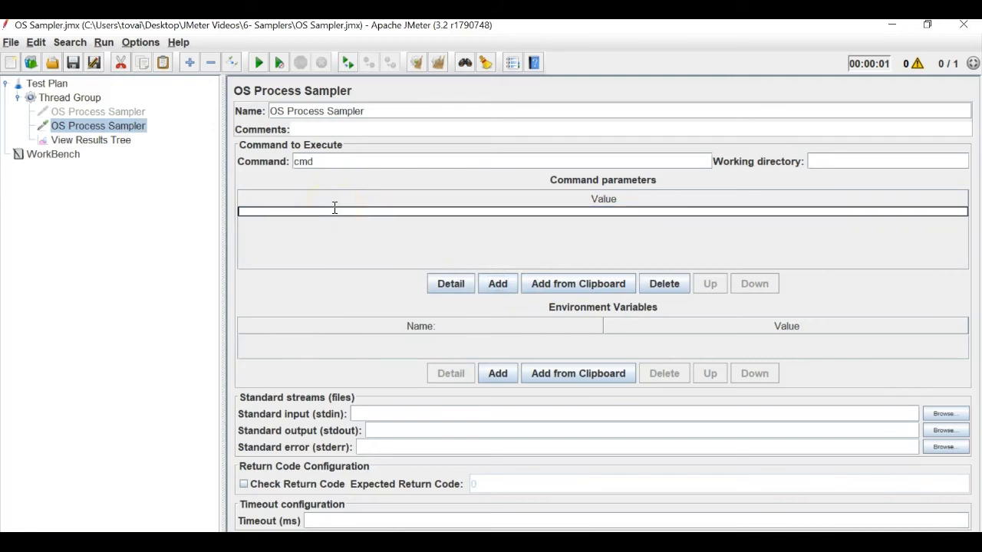
type("\\c")
left_click(497, 285)
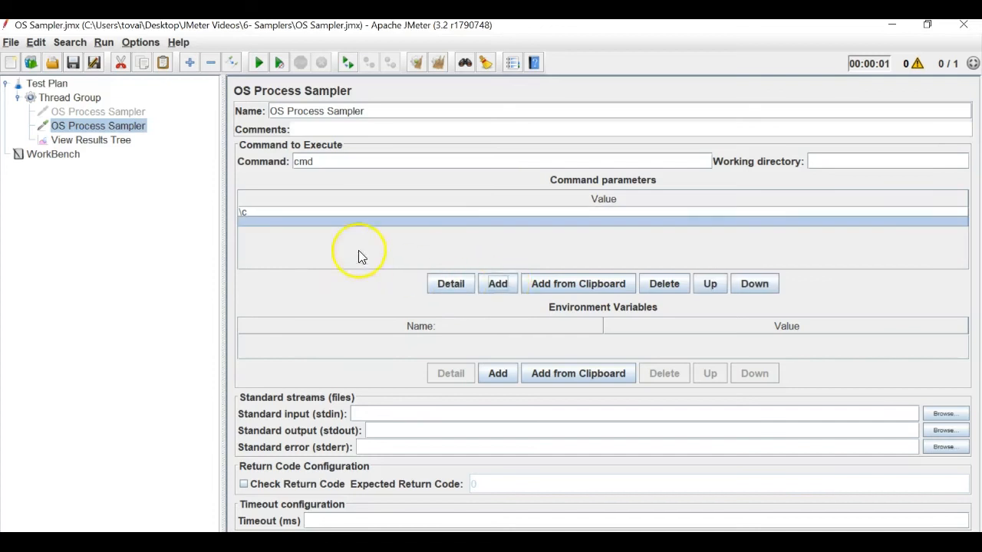
double_click(294, 222)
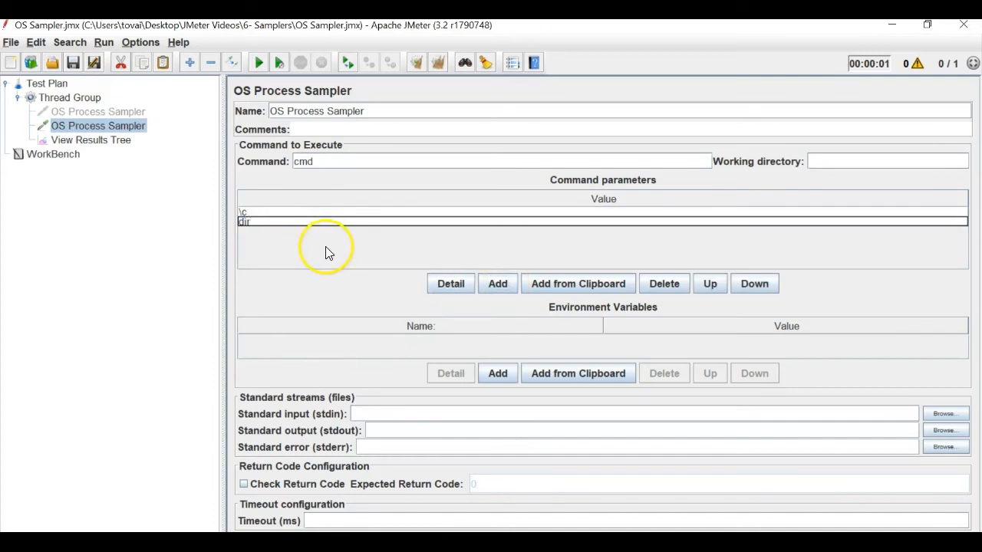
- Save and run the test plan, and open the newest OS Process Sampler result in the View Results Tree
left_click(68, 64)
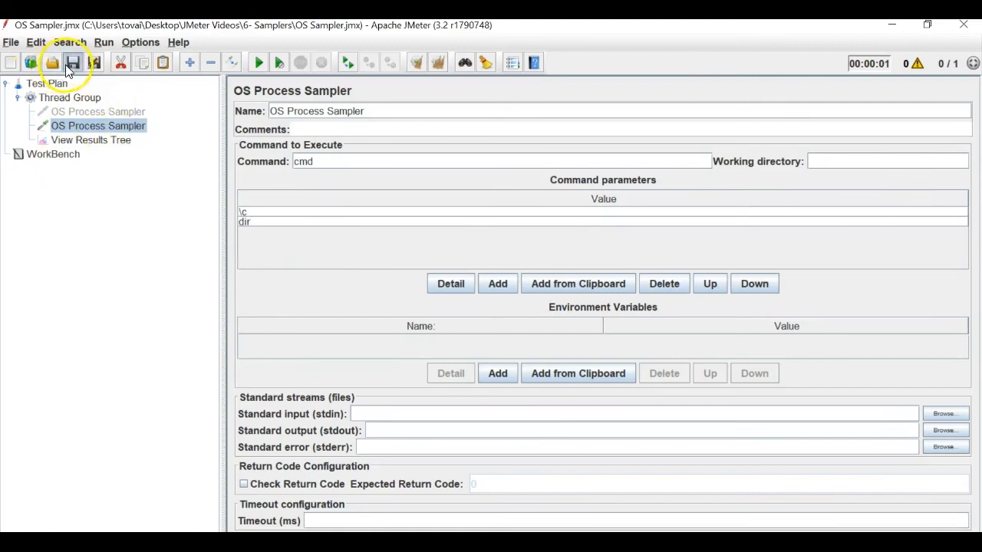
left_click(257, 63)
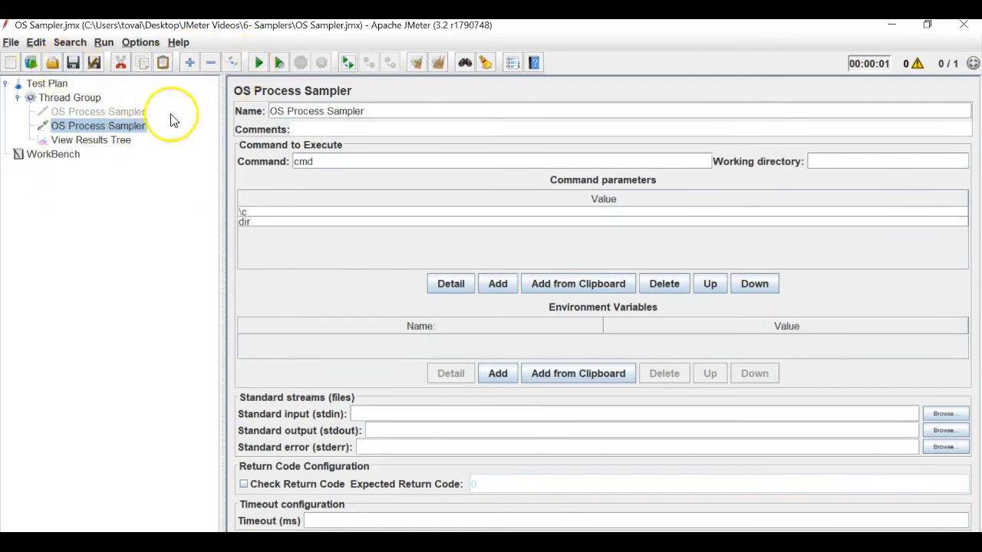
left_click(96, 140)
left_click(310, 265)
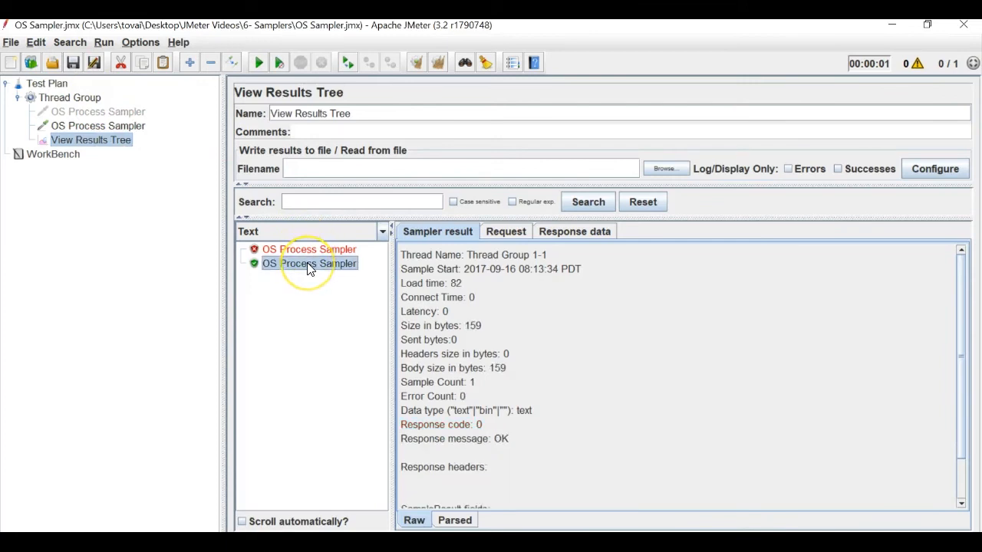
- Clear the old results, rerun the test and examine the new result's request and response data
left_click(431, 65)
left_click(259, 63)
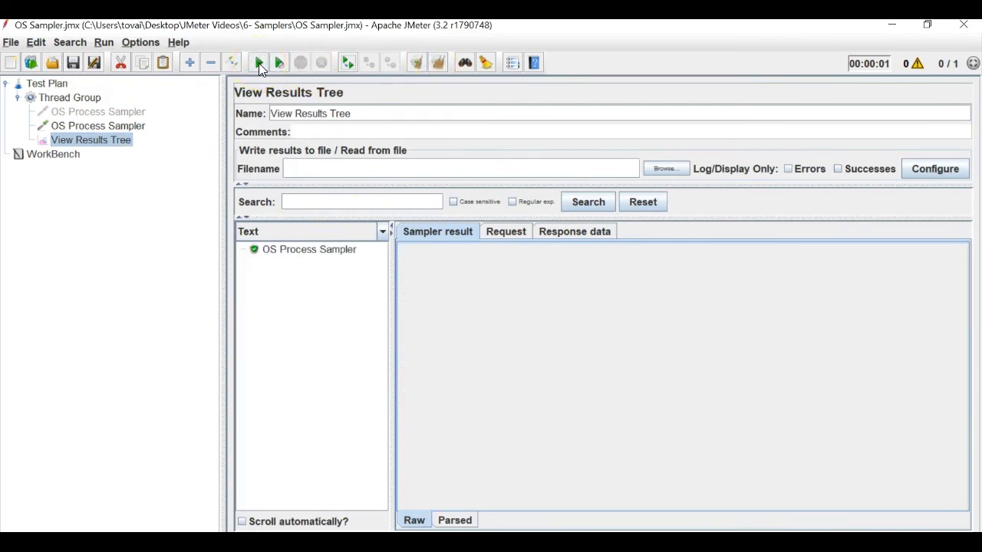
left_click(349, 249)
left_click(507, 231)
left_click(548, 231)
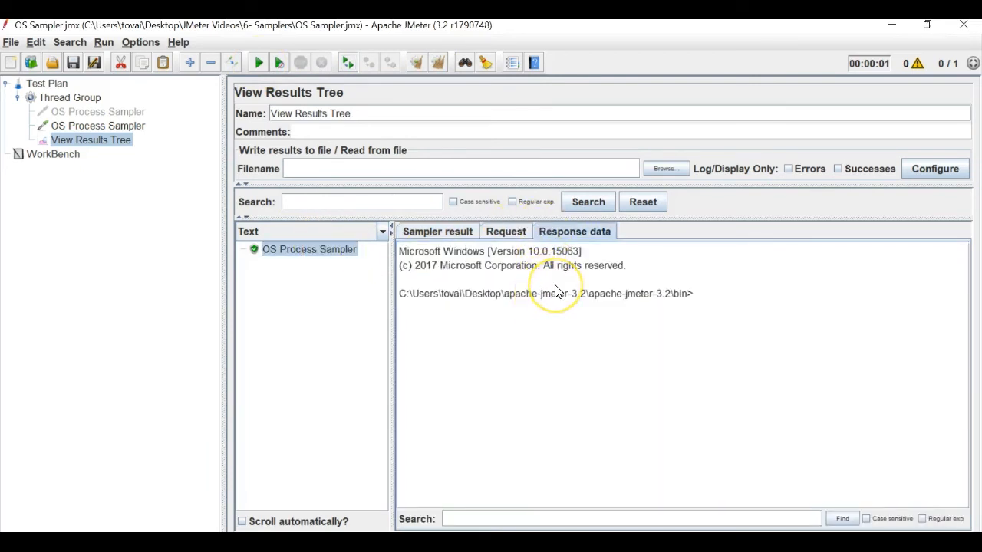
left_click(508, 233)
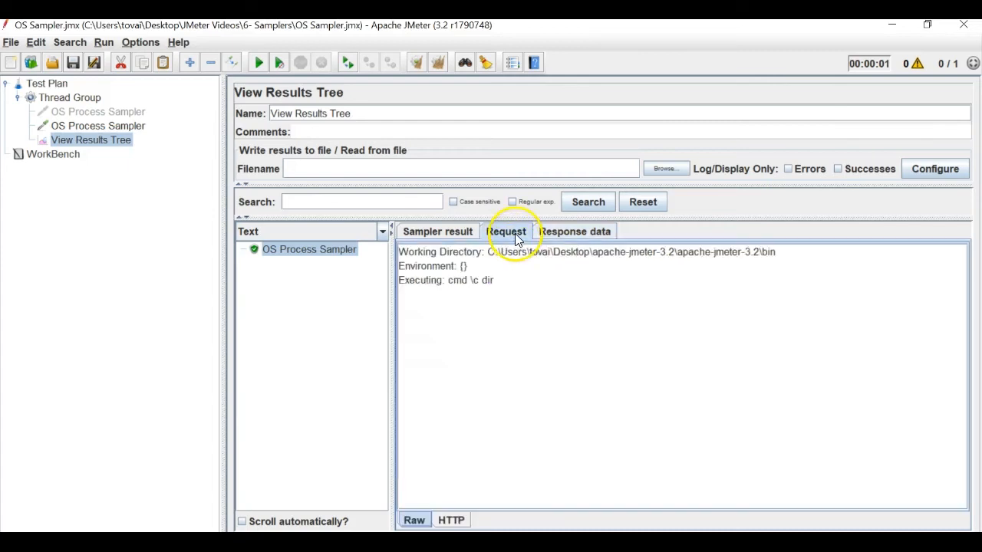
left_click(569, 234)
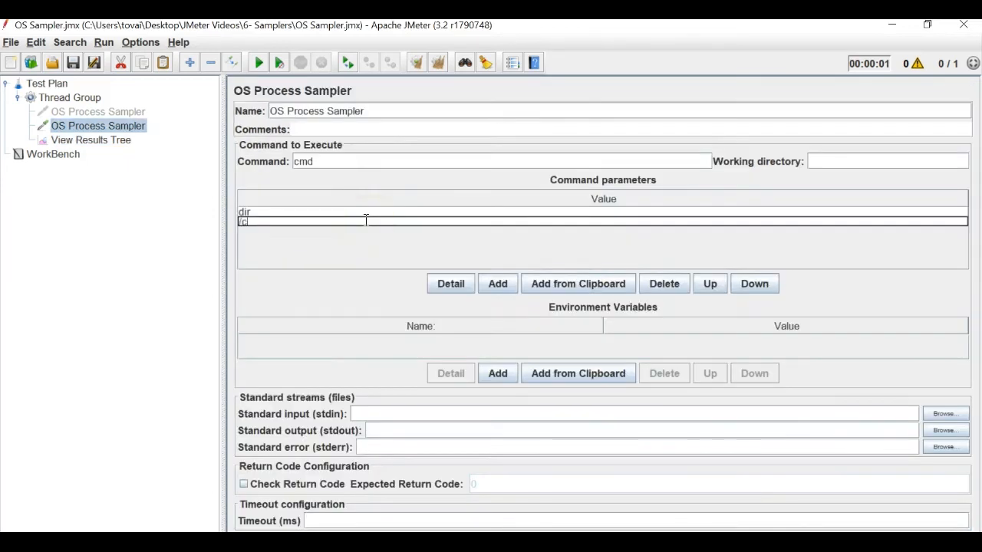
- Replace the \c command parameter with /c, place it above dir, and clear all previous results
left_click(301, 244)
left_click(718, 286)
left_click(445, 64)
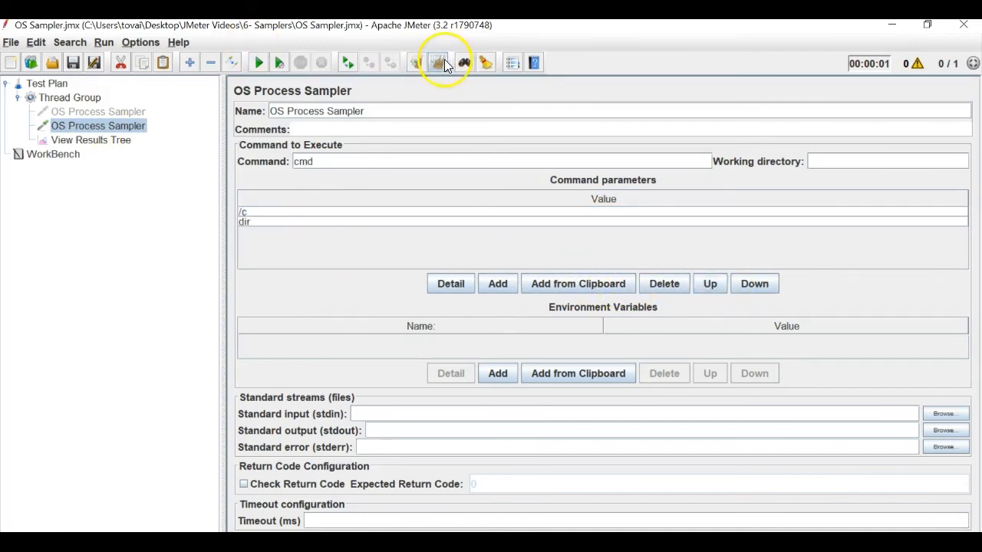
- Run the test plan and open the OS Process Sampler result's response data in the View Results Tree
left_click(123, 139)
left_click(260, 64)
left_click(331, 251)
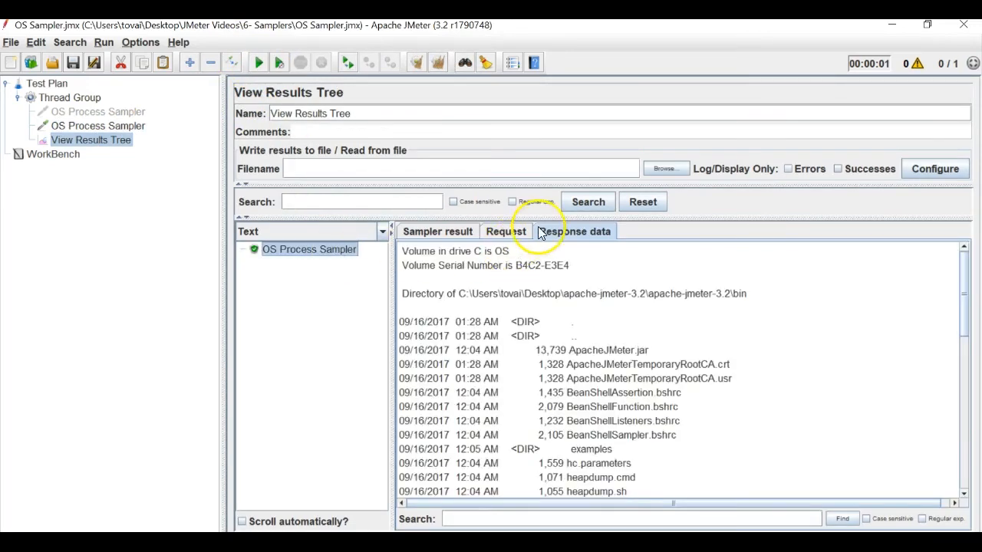
left_click_drag(466, 297, 477, 297)
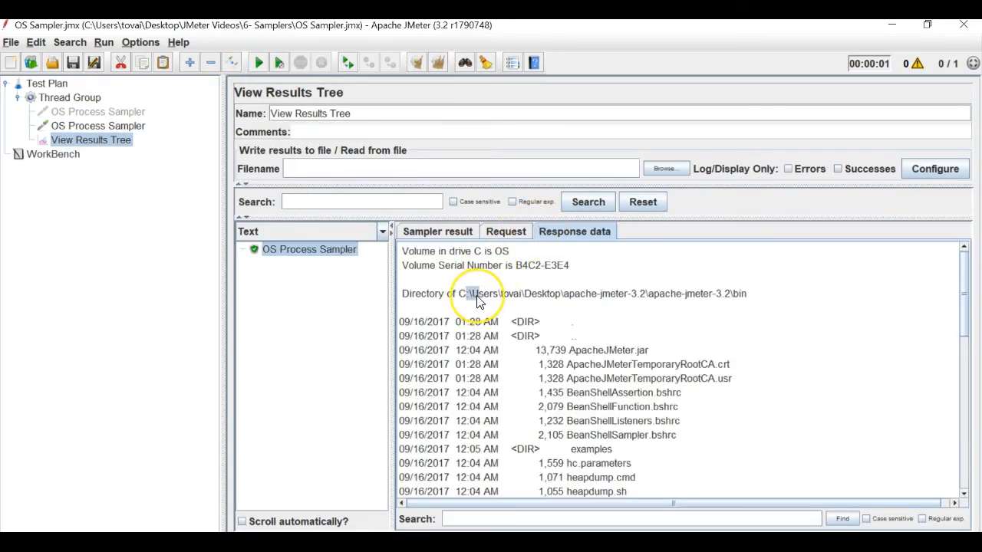
- Compare the disabled ipconfig sampler's settings with the enabled cmd sampler's command parameters
left_click(117, 112)
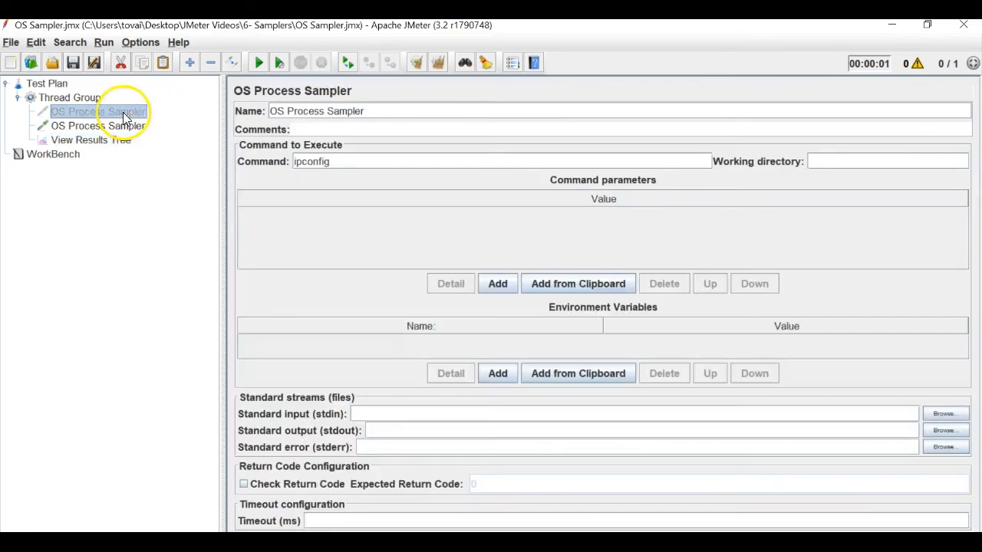
left_click(120, 127)
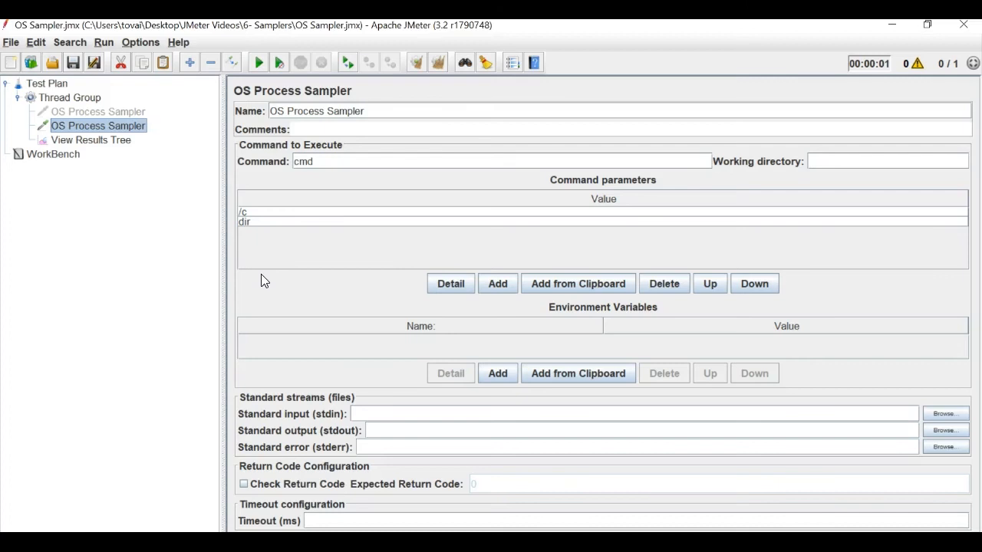
left_click(242, 223)
- Examine the directory path and the file listing in the OS Process Sampler's response data
left_click(91, 140)
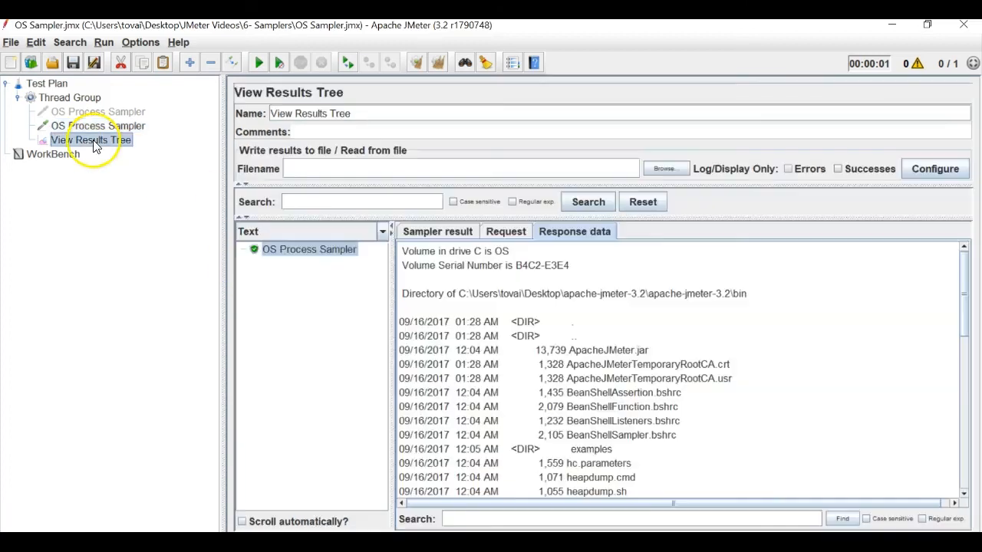
left_click(604, 353)
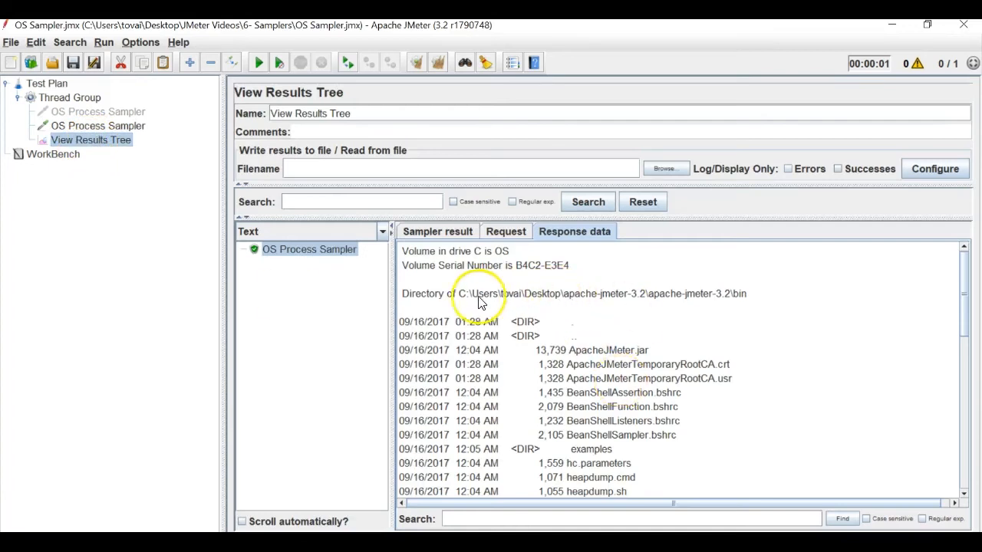
left_click_drag(459, 295, 739, 299)
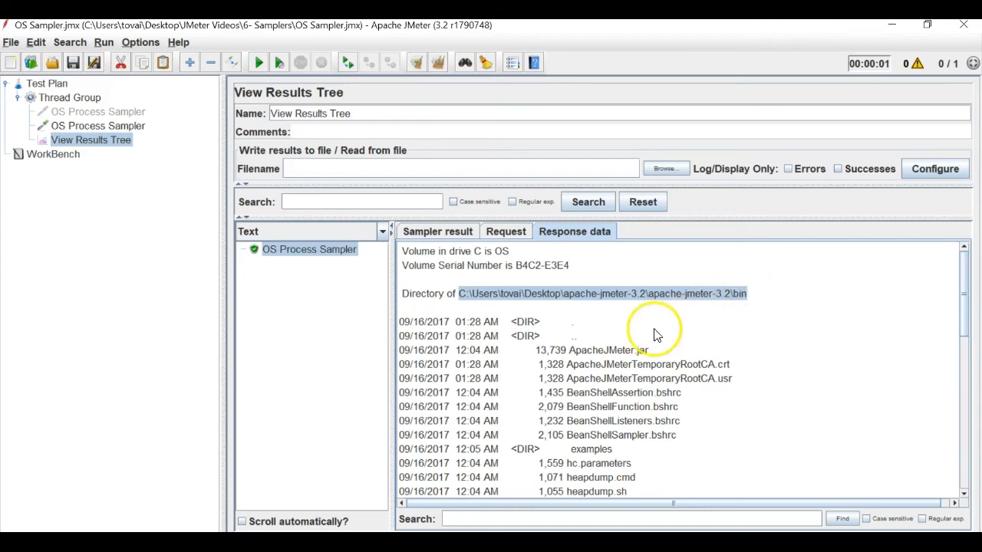
left_click_drag(412, 326, 572, 485)
scroll(597, 406, "down", 4)
scroll(693, 345, "up", 4)
left_click_drag(745, 293, 519, 298)
left_click(590, 351)
scroll(667, 366, "down", 4)
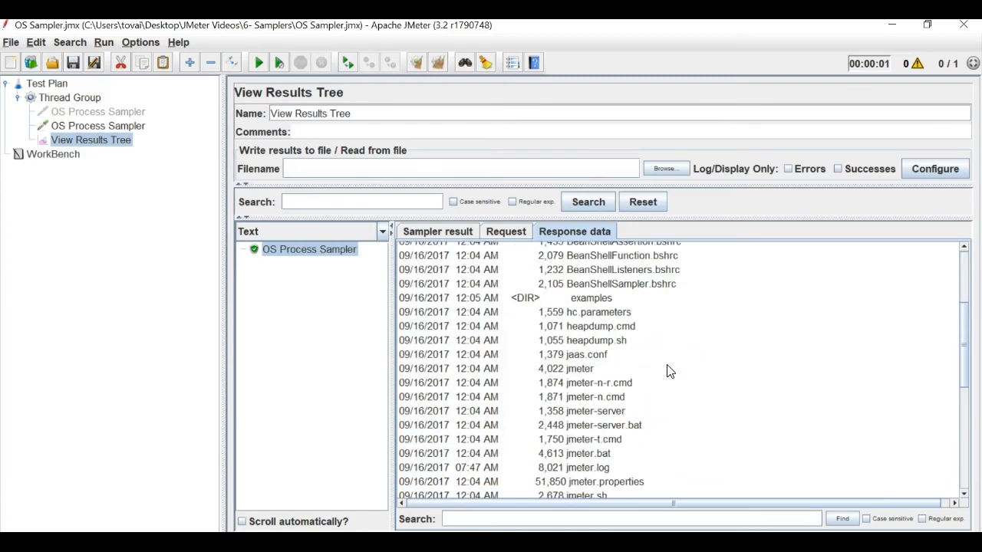
scroll(667, 371, "down", 2)
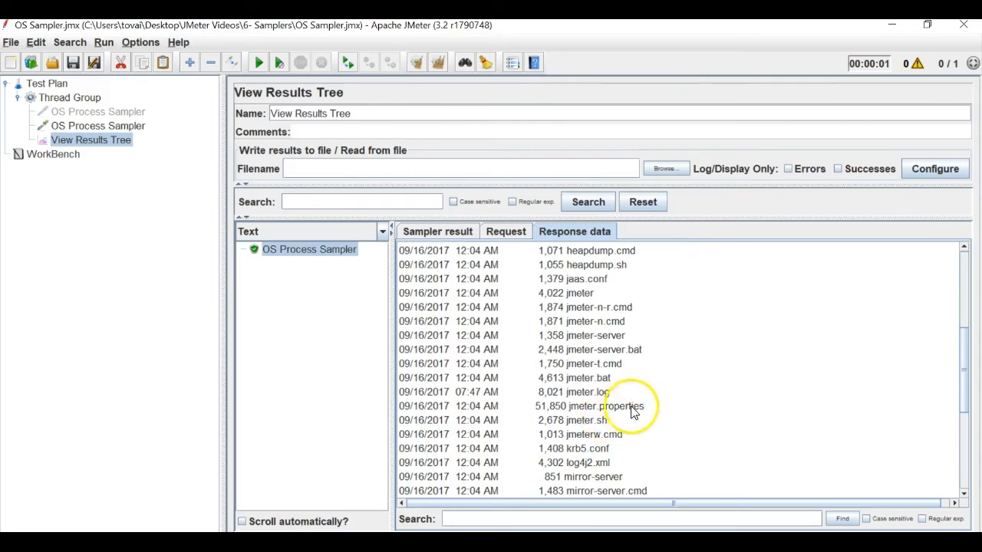
left_click_drag(596, 294, 549, 293)
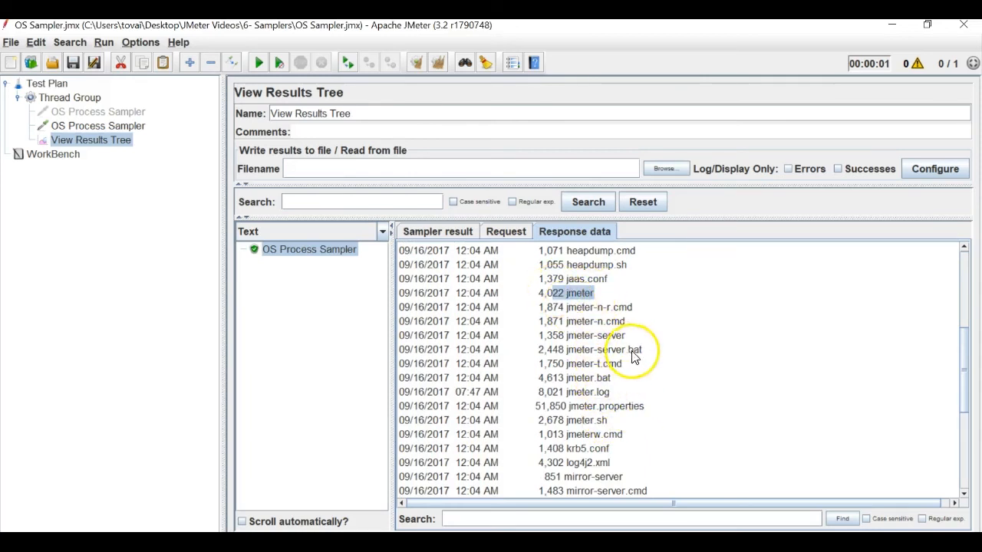
- Disable the OS Process Sampler that runs cmd with /c and dir
left_click(87, 126)
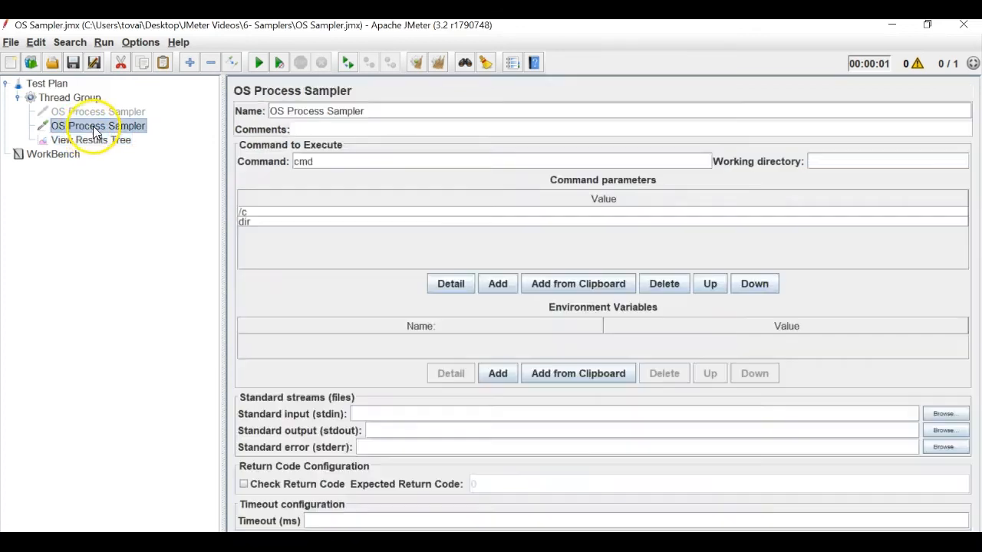
right_click(101, 125)
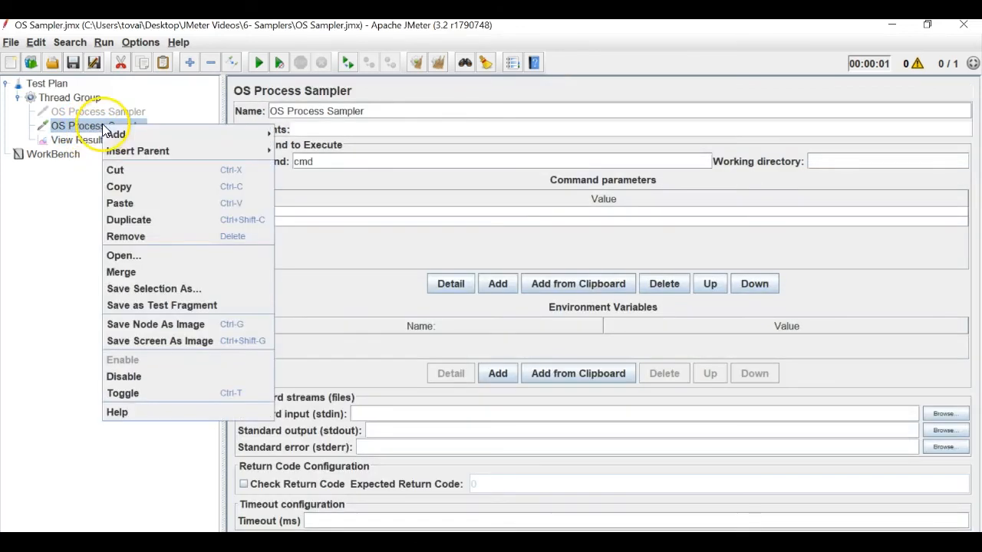
left_click(143, 376)
- Add a new OS Process Sampler to the Thread Group
left_click(68, 98)
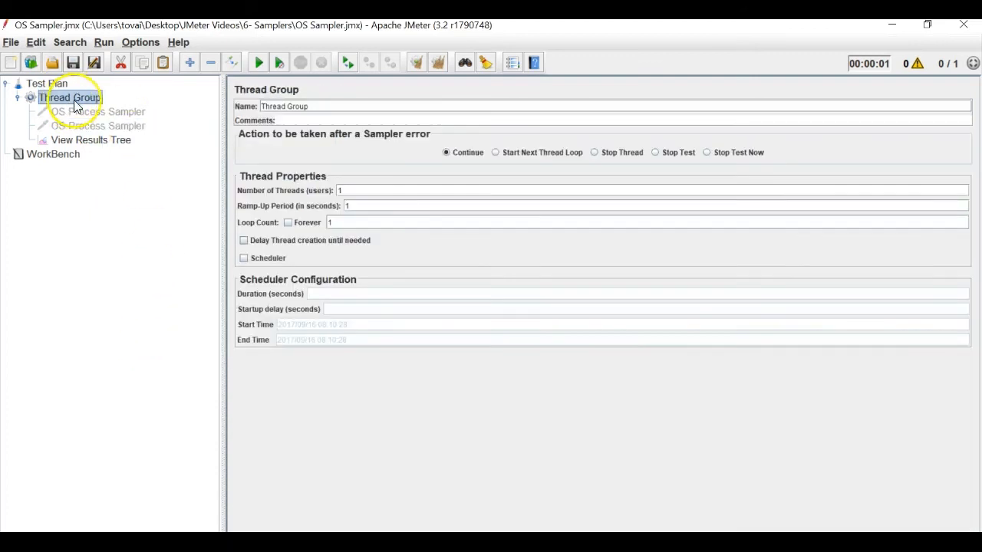
right_click(73, 98)
mouse_move(107, 111)
mouse_move(340, 110)
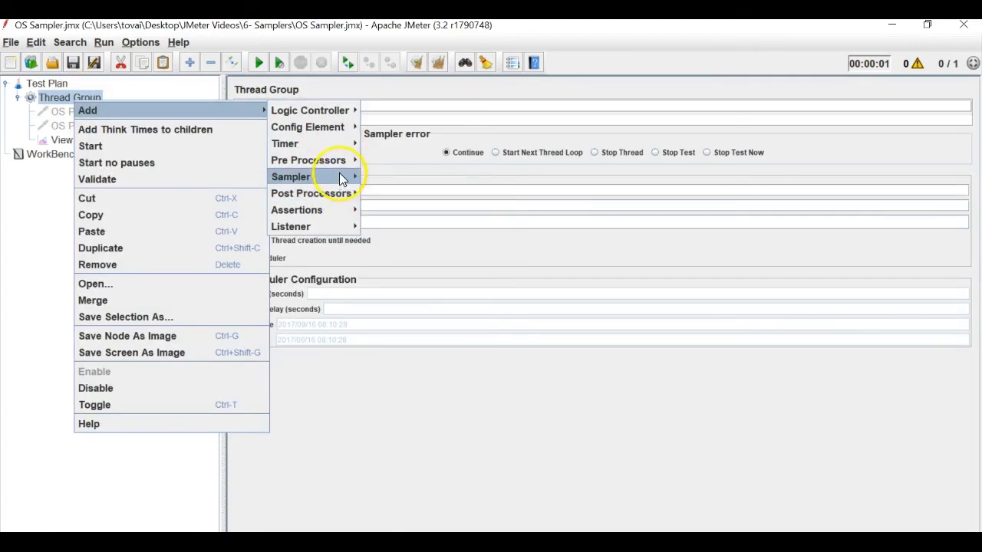
mouse_move(339, 176)
left_click(442, 443)
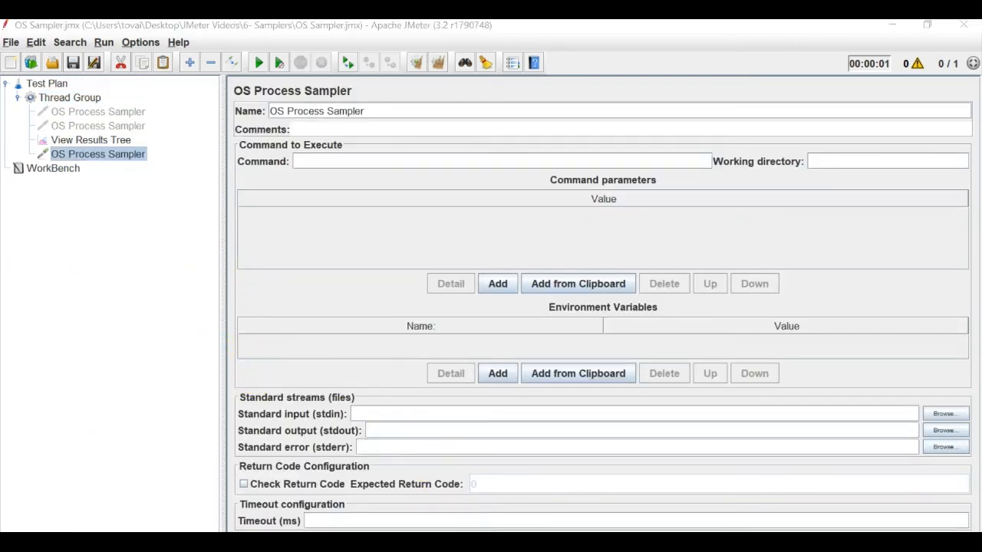
key("alt+Tab")
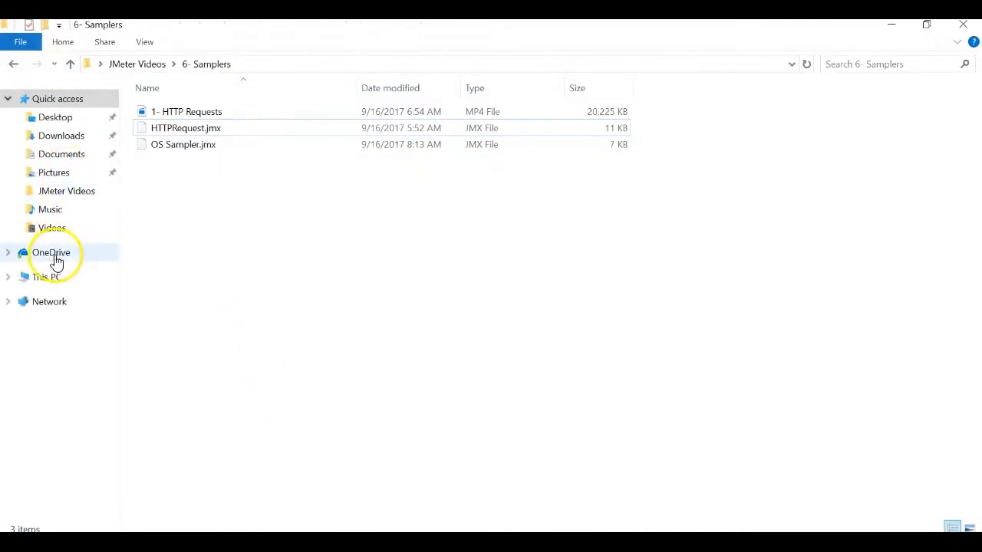
left_click(76, 277)
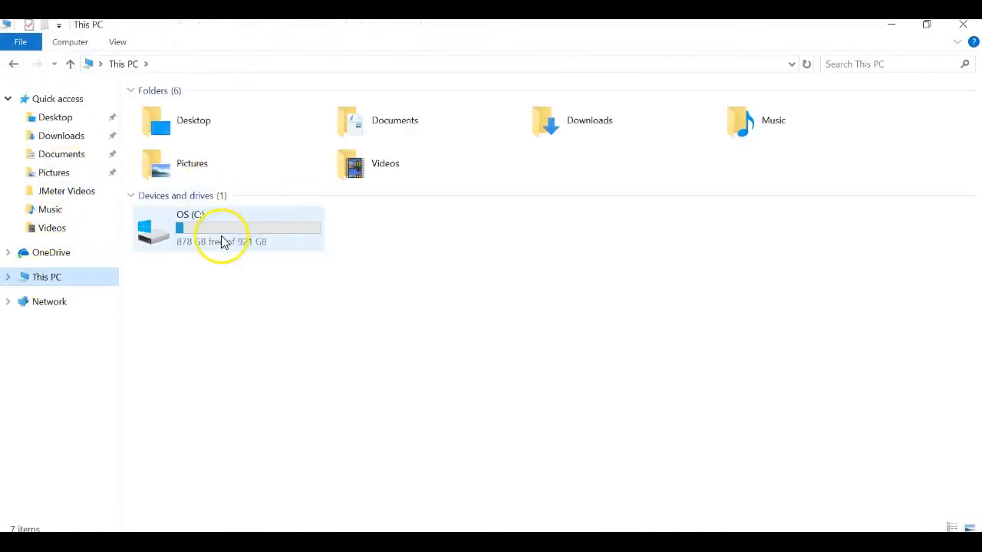
double_click(221, 238)
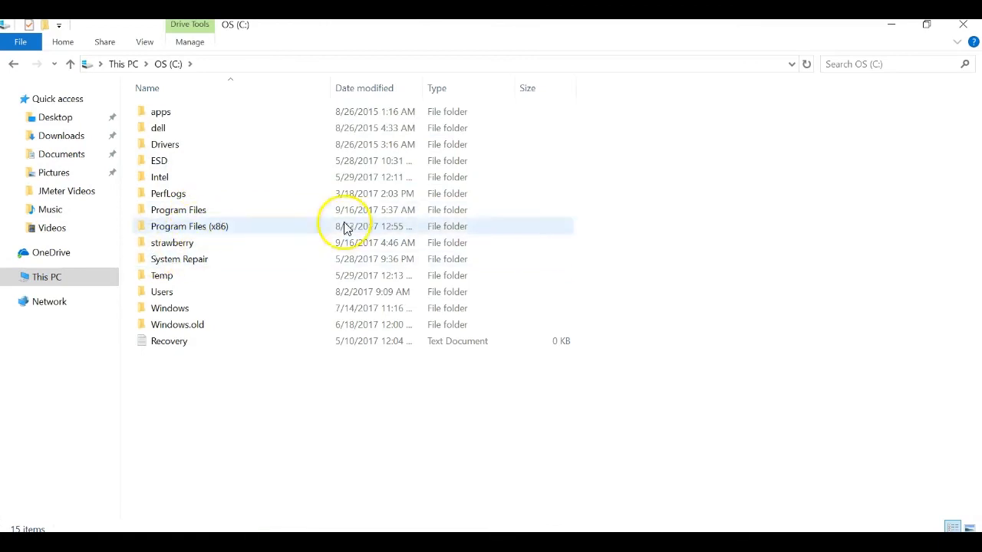
left_click(959, 26)
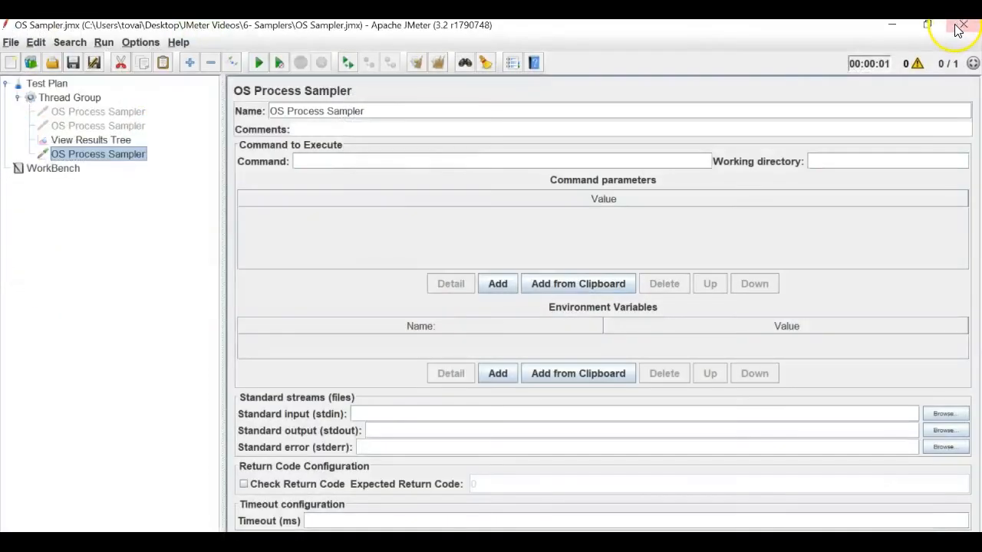
- Switch to the desktop and open the bin folder inside apache-jmeter-3.2\apache-jmeter-3.2 in File Explorer
left_click(959, 28)
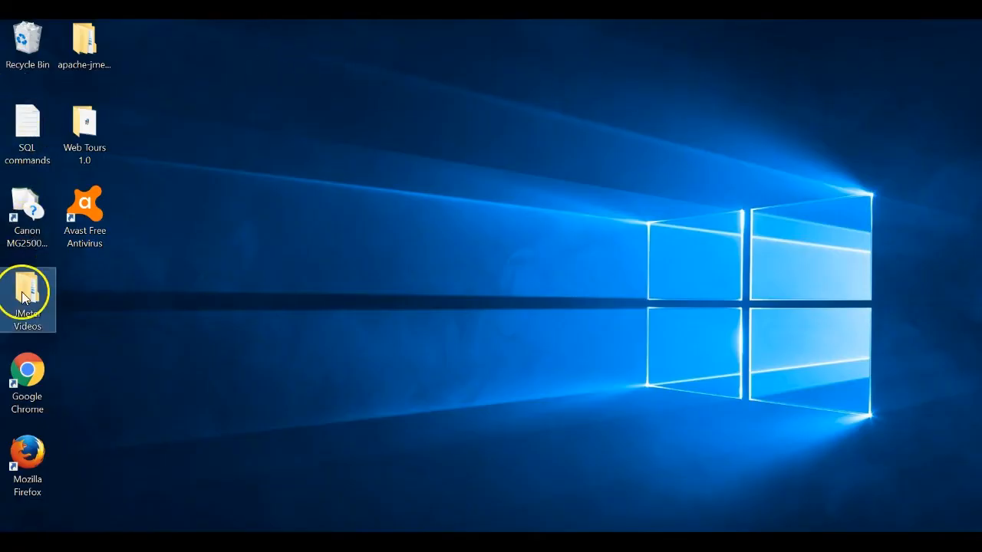
double_click(90, 37)
double_click(240, 117)
double_click(230, 123)
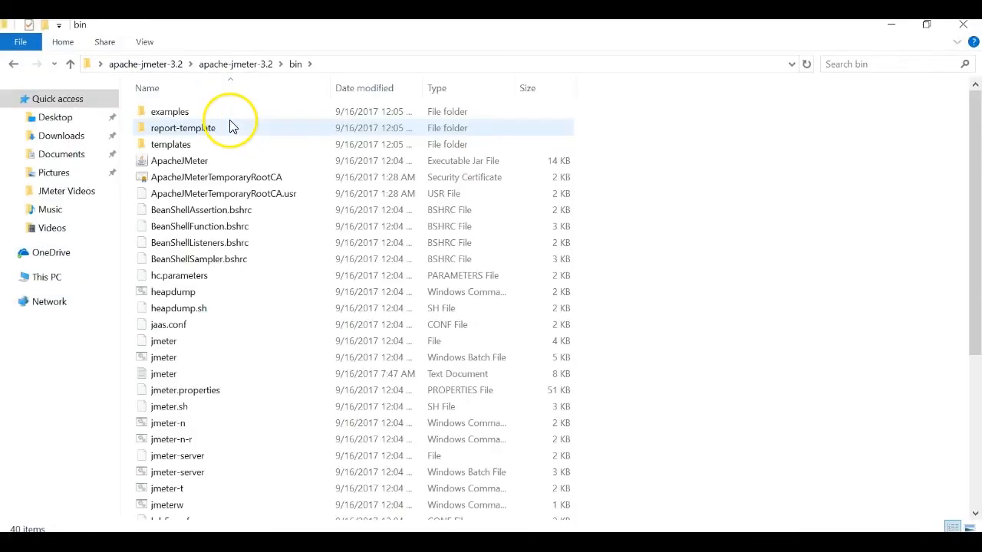
right_click(632, 222)
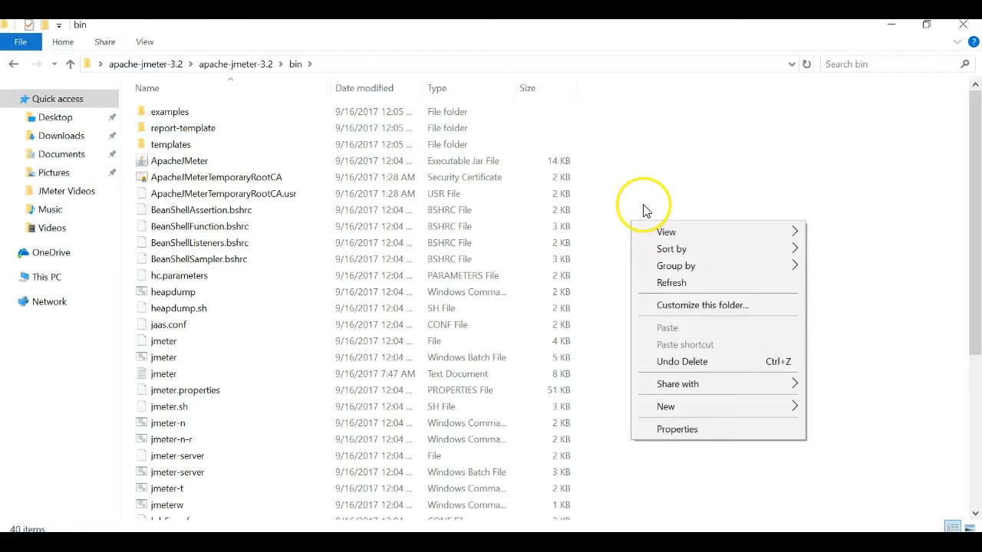
left_click(643, 211)
- Open Notepad and write the batch command echo "HelpingTesters.com"
key("super")
type("no")
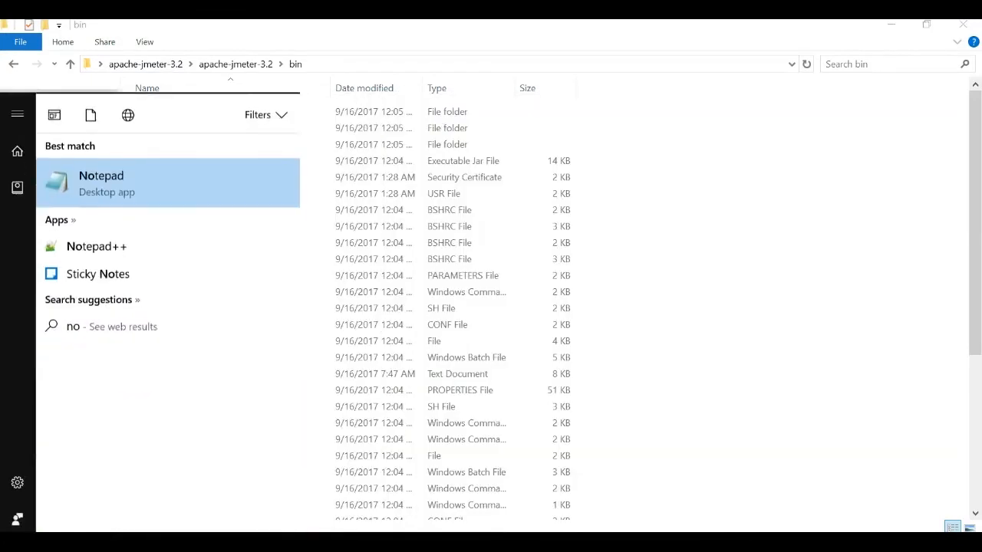
key("Return")
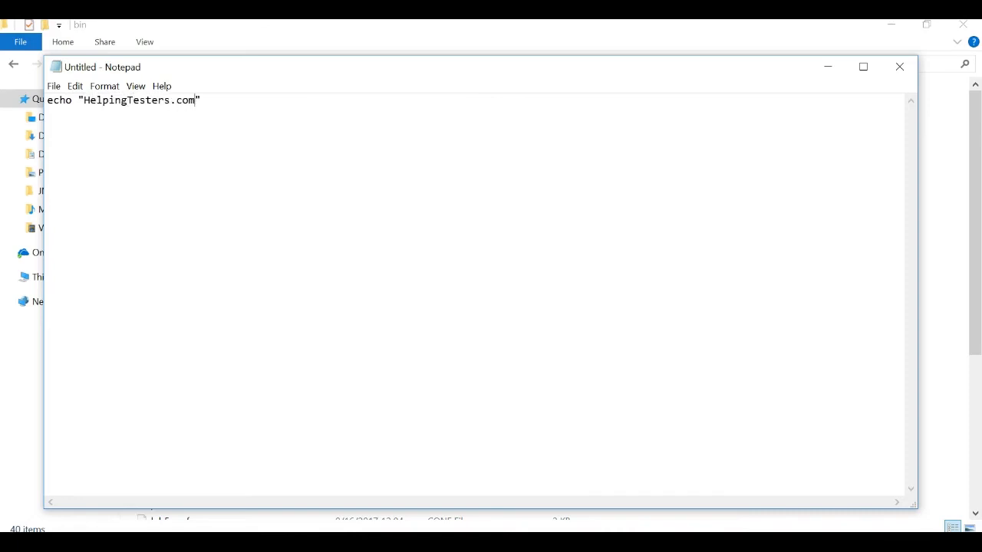
left_click_drag(96, 102, 193, 100)
left_click(186, 100)
- Begin saving the Notepad script under a new name and choose the desktop's apache-jmeter-3.2\apache-jmeter-3.2\bin folder as the location
left_click(54, 85)
left_click(73, 150)
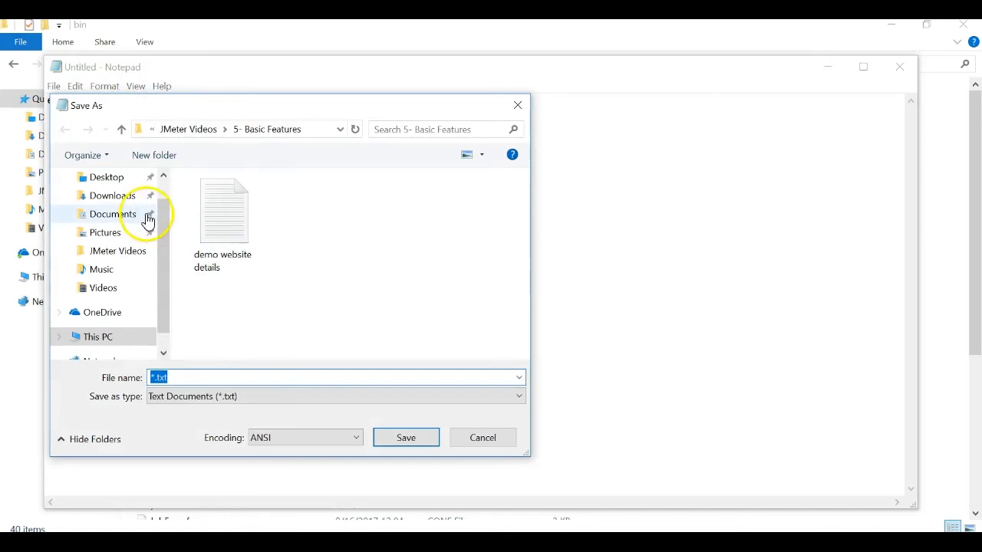
scroll(157, 193, "up", 1)
left_click(132, 208)
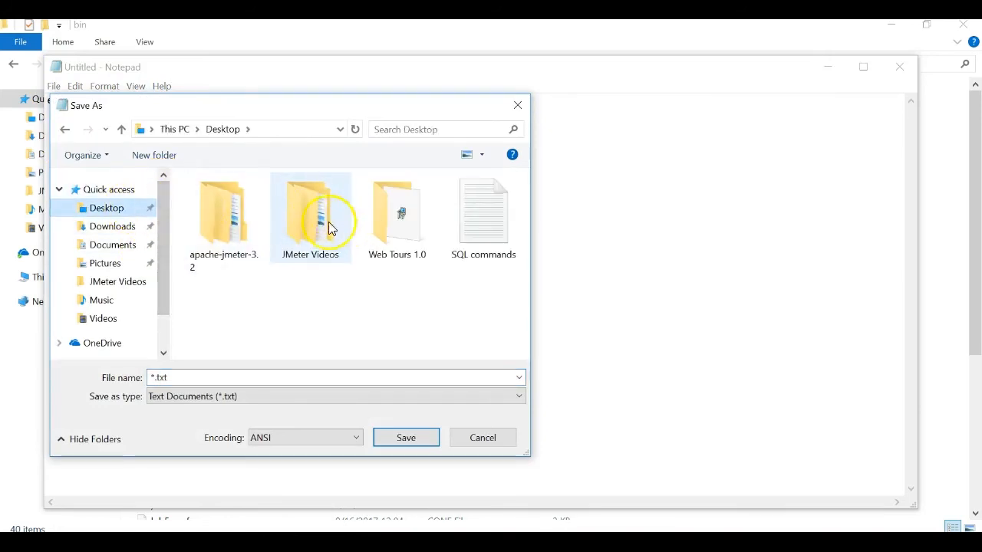
double_click(224, 216)
double_click(246, 204)
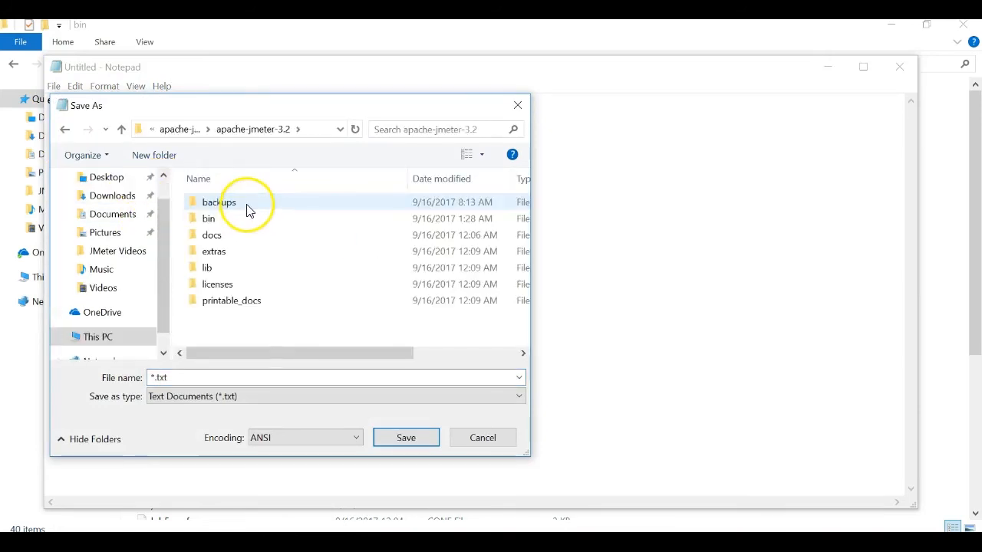
double_click(226, 220)
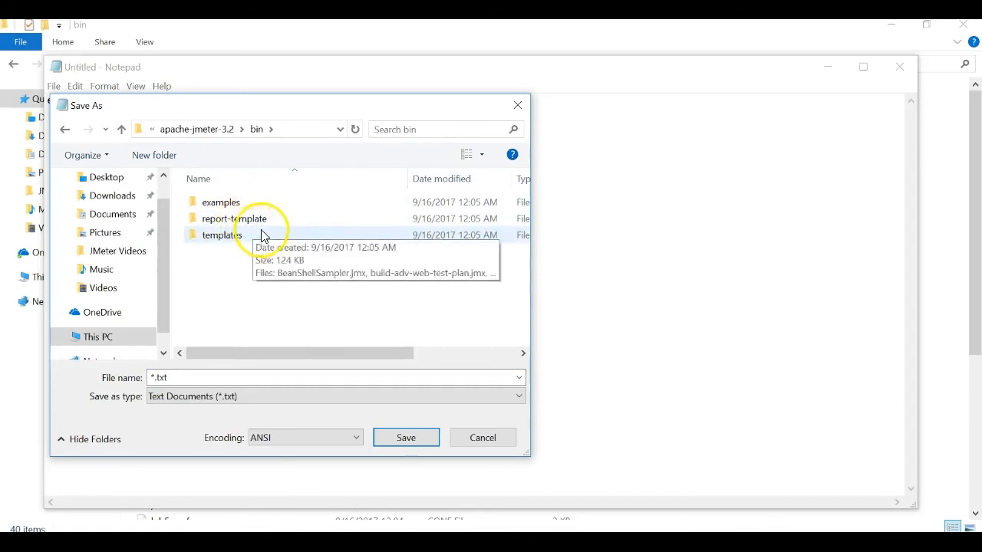
- Save the script as "HelpingTesters.bat" with the file type All Files, and close Notepad
left_click_drag(181, 375, 148, 397)
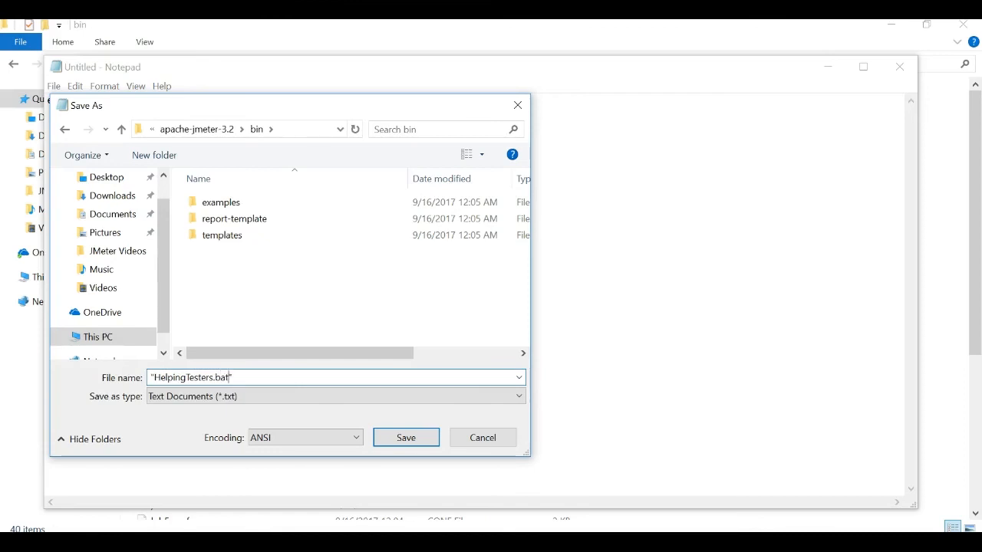
left_click(147, 404)
left_click(164, 423)
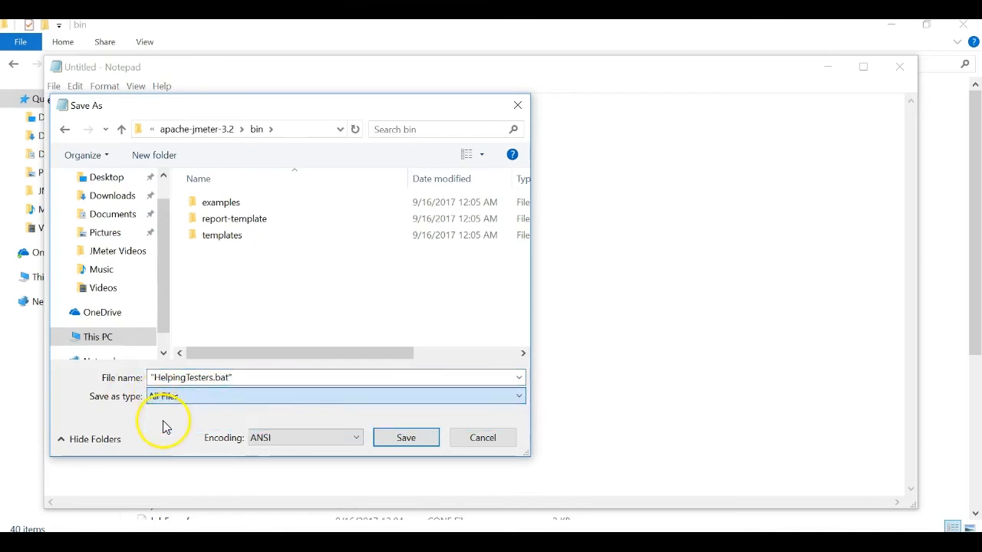
left_click(391, 438)
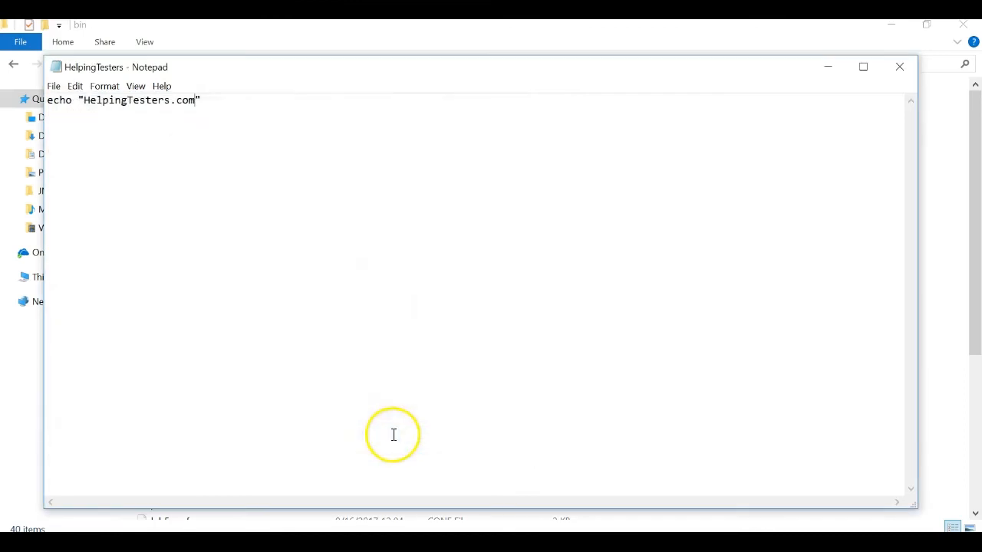
left_click(898, 66)
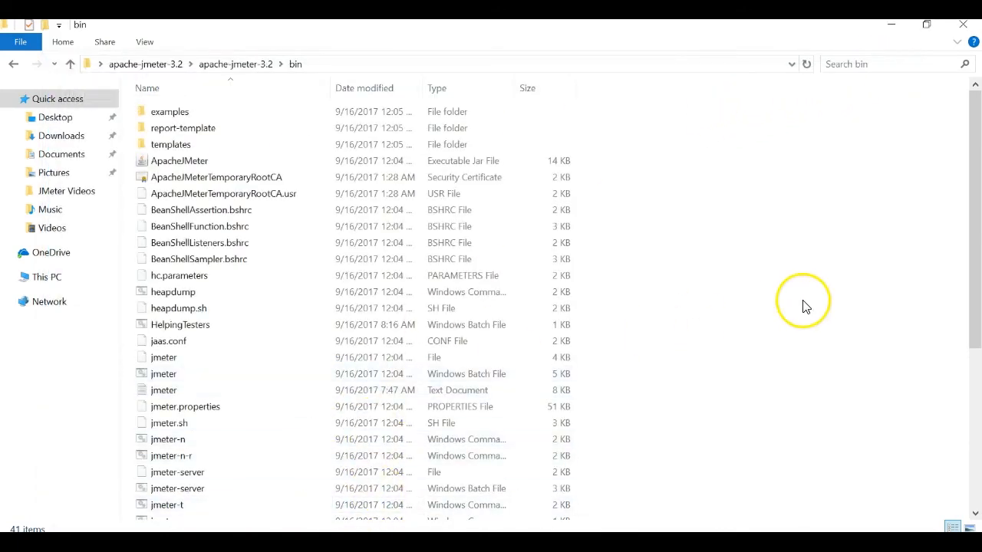
- Locate and select the HelpingTesters batch file in the bin folder, and switch back to JMeter
key("h")
left_click(454, 311)
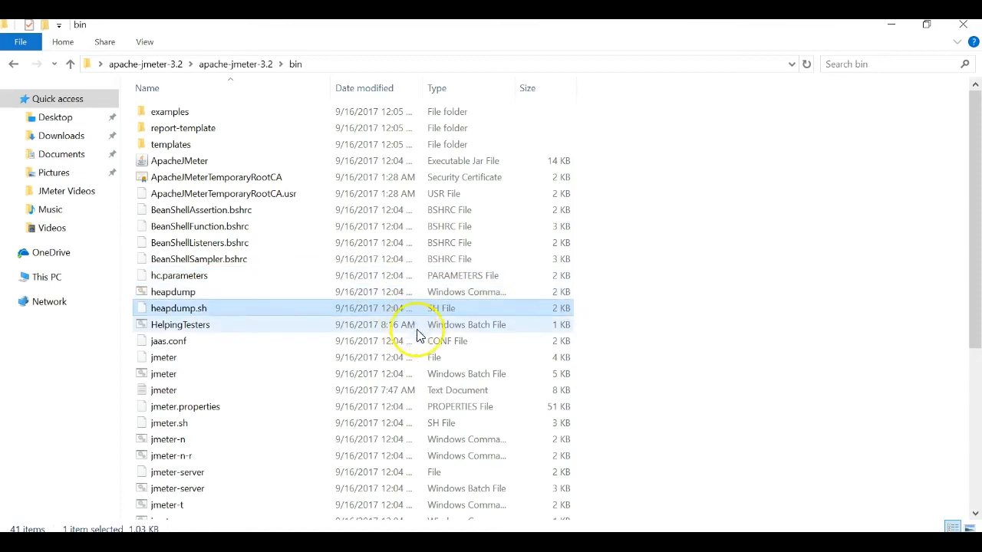
left_click(245, 330)
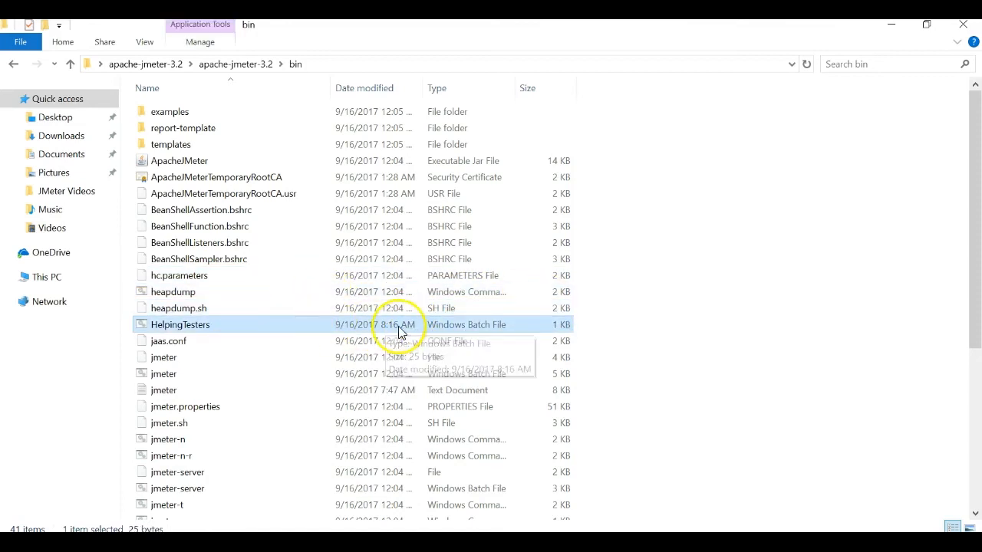
left_click(592, 543)
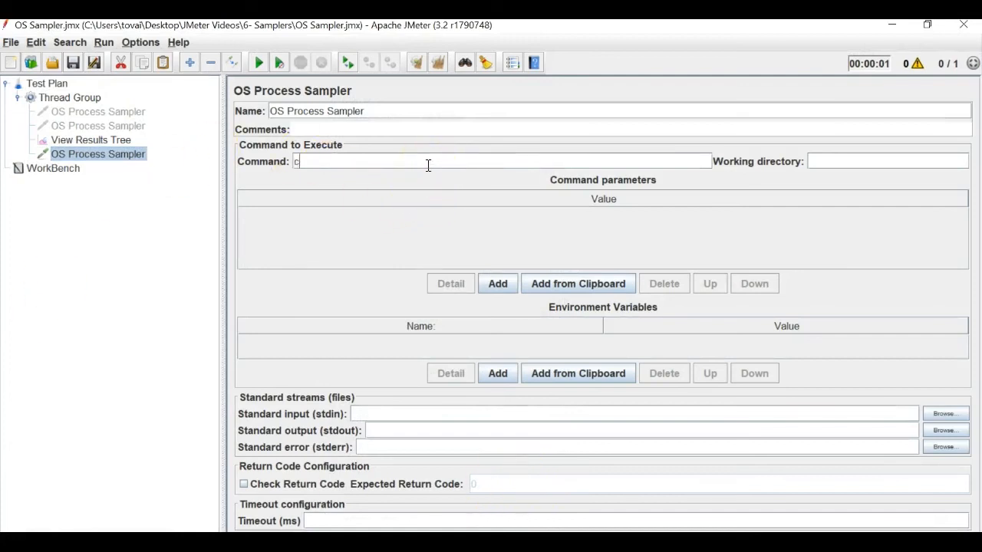
- Set the new OS Process Sampler to execute cmd with the command parameters /c and HelpingTesters.bat
left_click(499, 284)
double_click(291, 209)
left_click(449, 281)
left_click(489, 283)
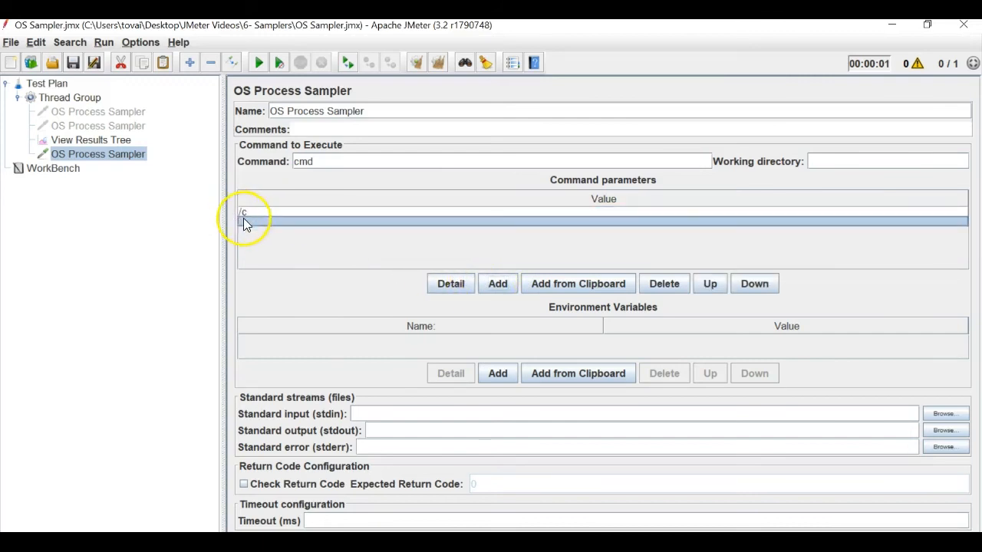
double_click(243, 220)
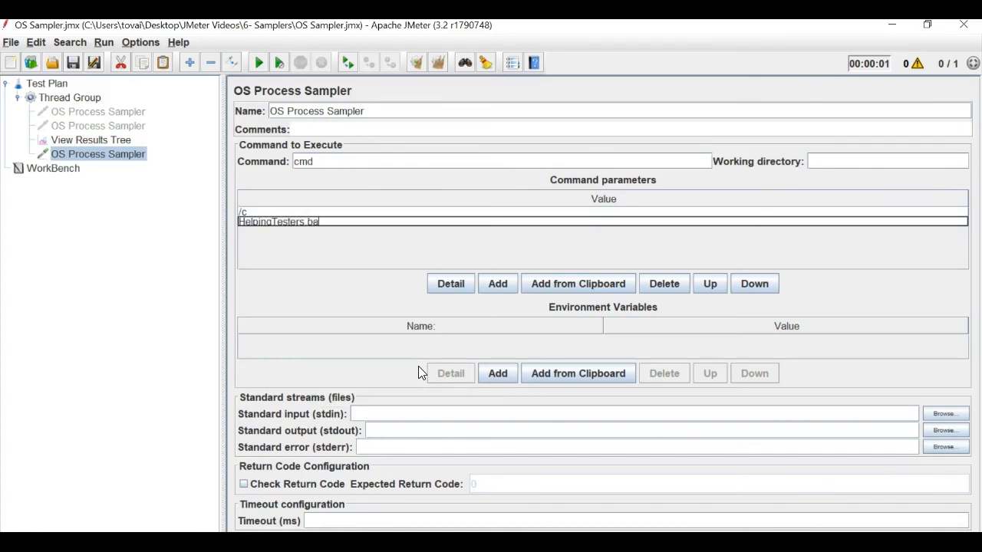
- Clear the old results, run the test, and examine the batch file's response data in View Results Tree
left_click(437, 63)
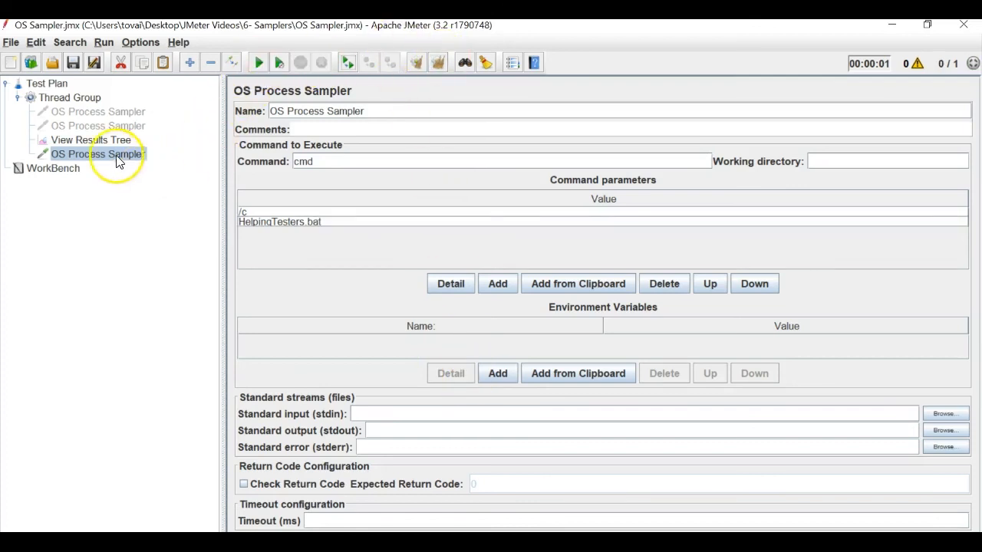
left_click(84, 140)
left_click(322, 250)
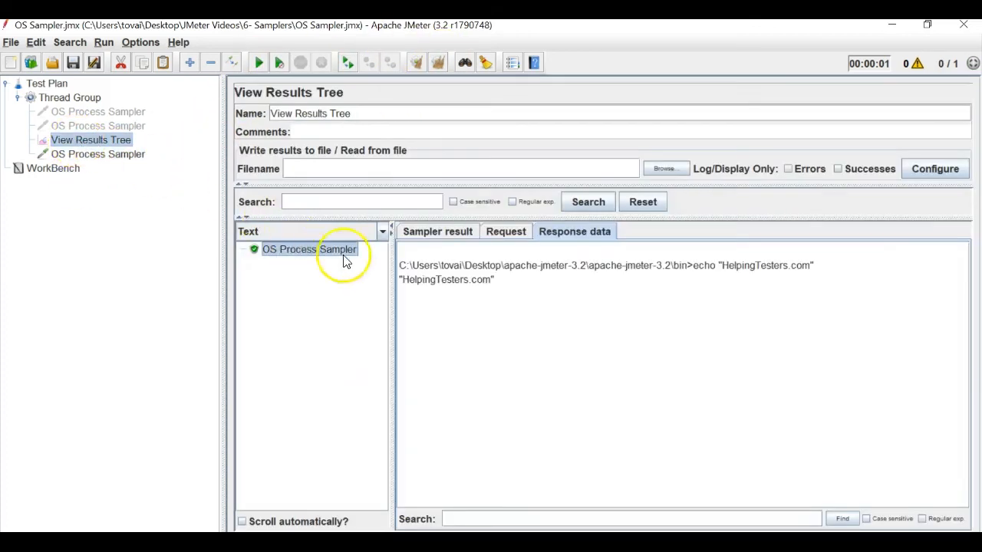
left_click_drag(502, 281, 823, 270)
left_click_drag(734, 284, 368, 286)
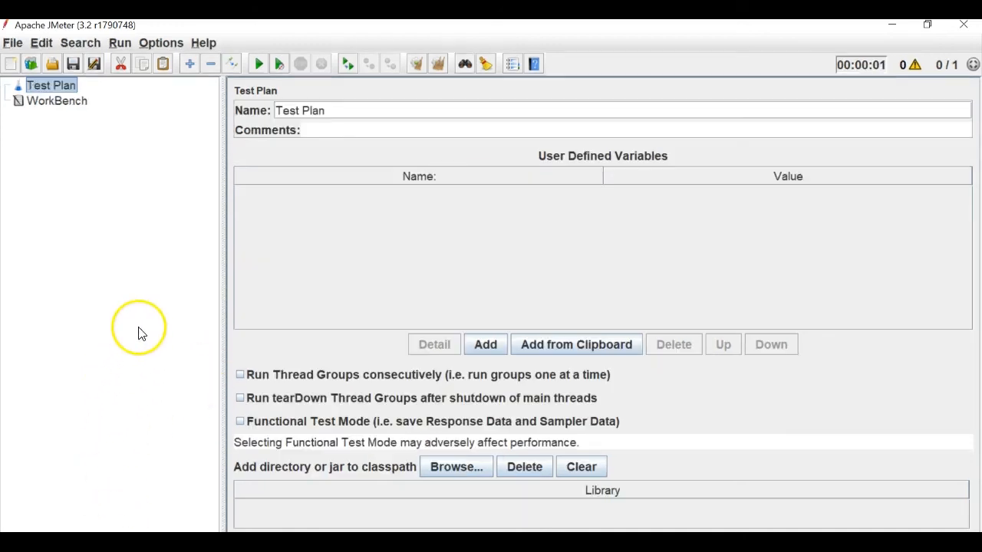
- Add a Thread Group to the empty test plan and a Test Action sampler inside it
right_click(37, 85)
mouse_move(207, 92)
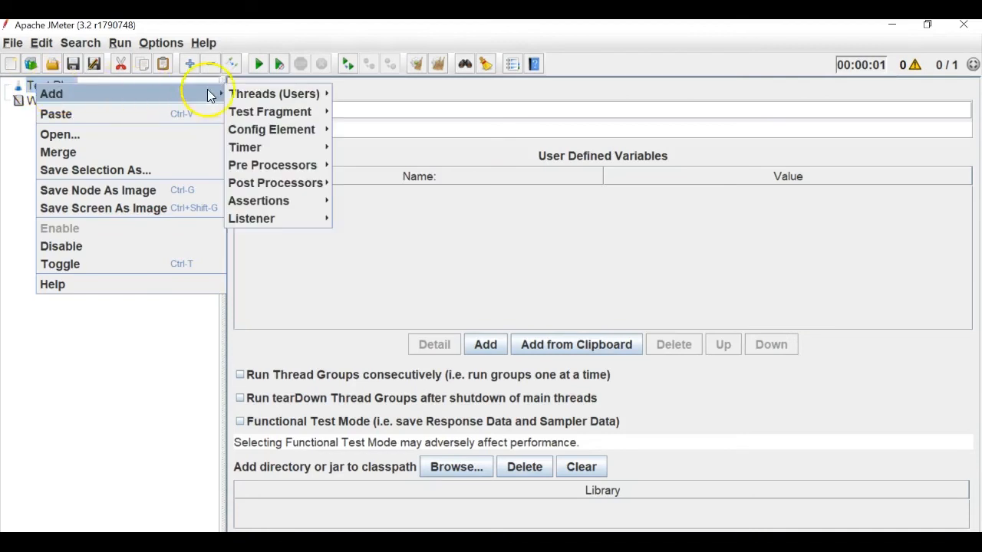
mouse_move(305, 92)
left_click(370, 91)
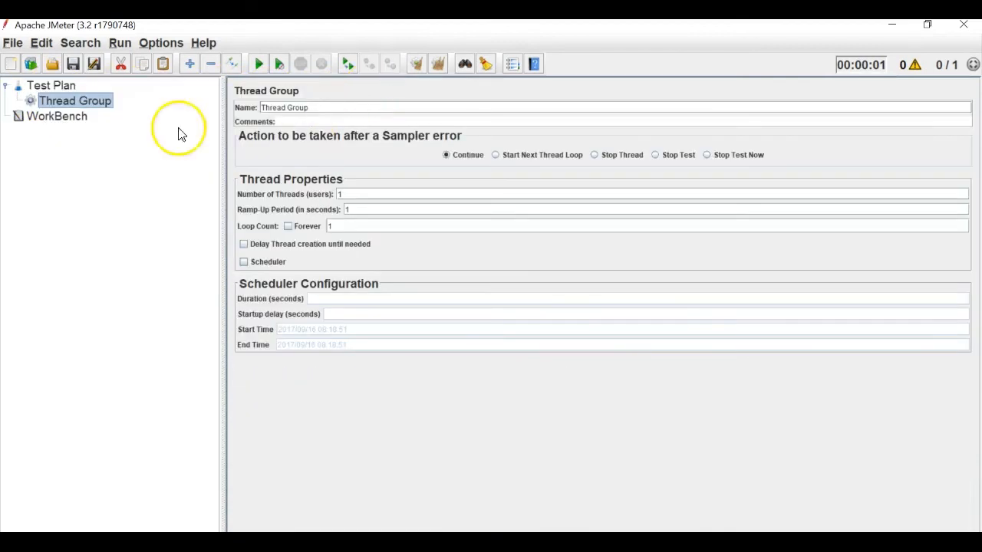
right_click(83, 108)
mouse_move(182, 113)
mouse_move(351, 185)
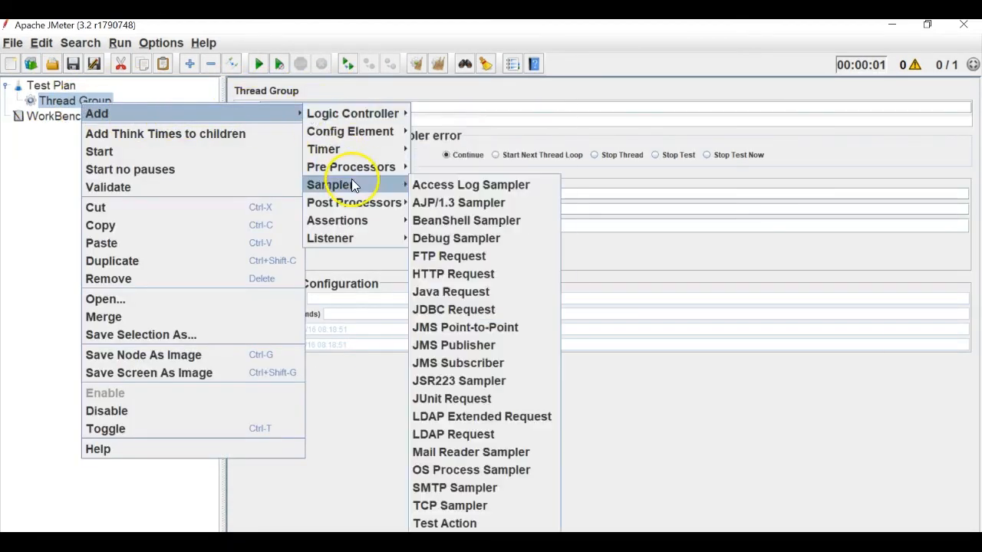
left_click(449, 525)
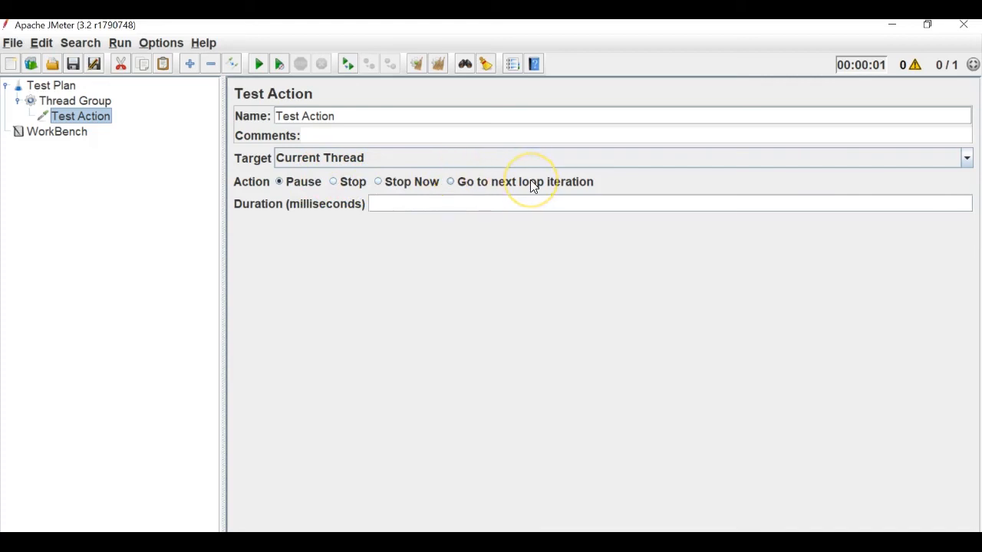
- Add two Java Request samplers to the Thread Group, after Test Action
left_click(91, 102)
right_click(91, 102)
mouse_move(158, 115)
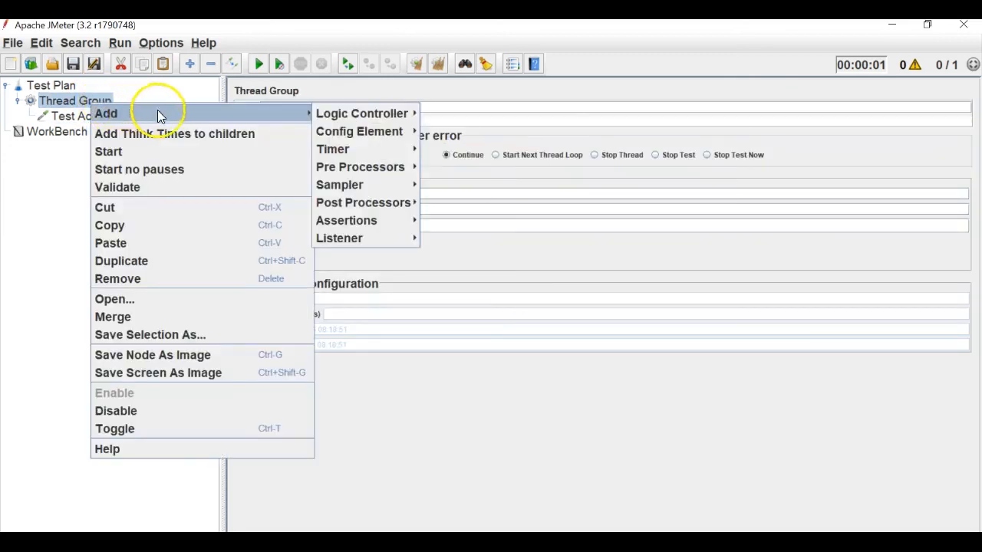
mouse_move(381, 184)
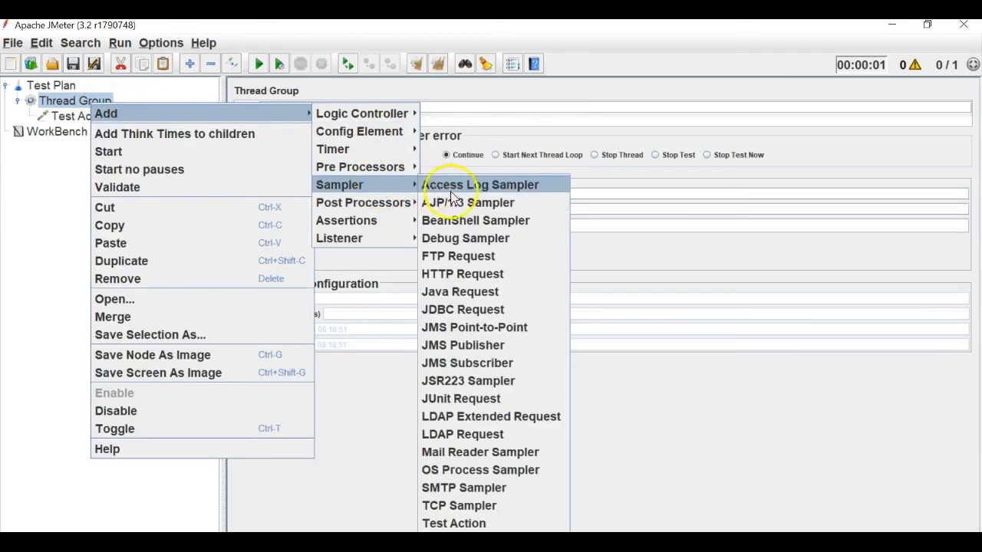
left_click(465, 290)
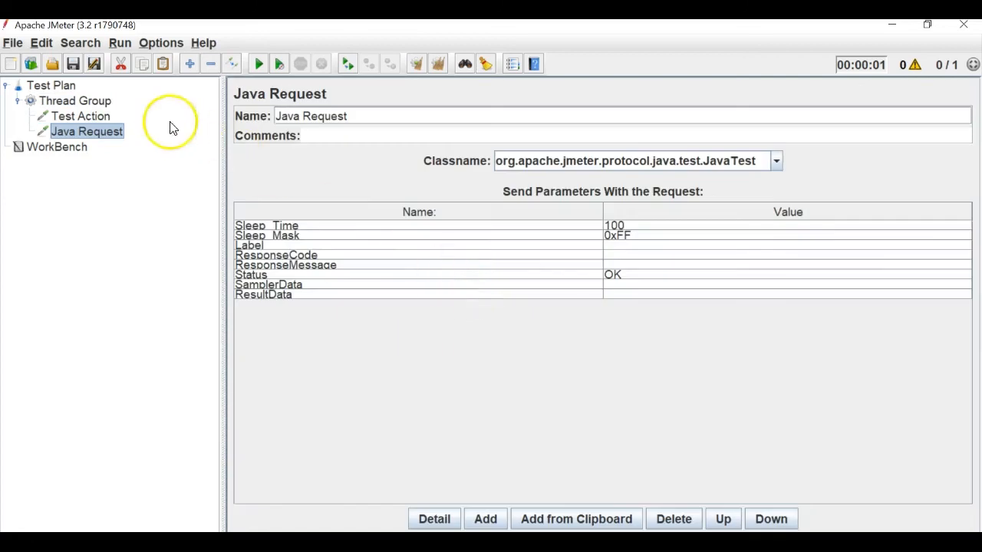
left_click(90, 100)
right_click(101, 105)
mouse_move(281, 114)
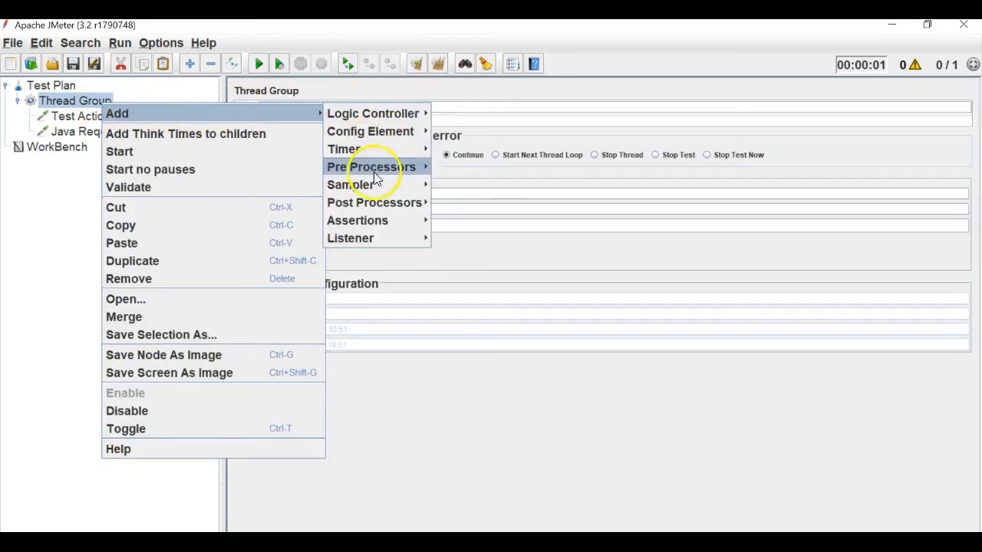
mouse_move(374, 186)
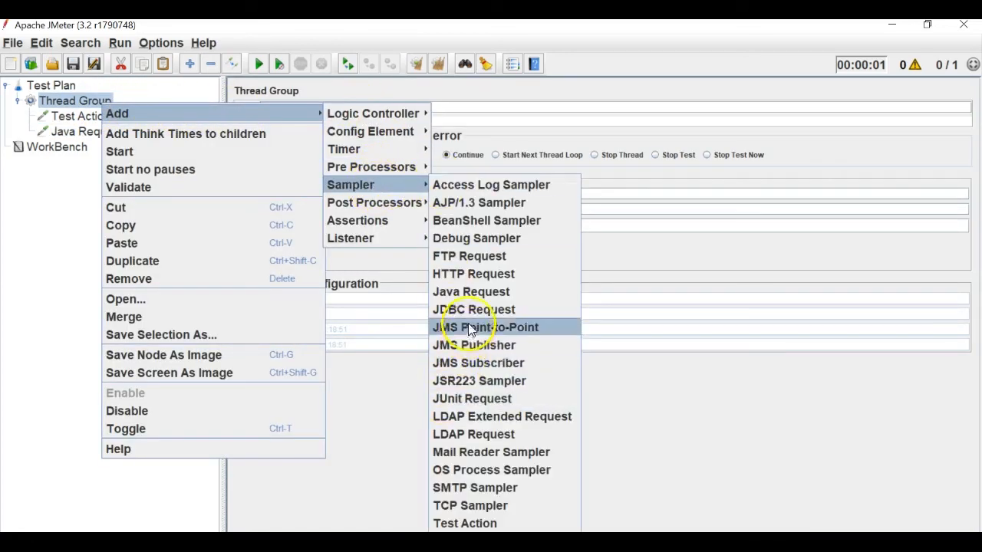
left_click(469, 292)
- Add a third and a fourth Java Request sampler to the Thread Group
left_click(102, 103)
right_click(103, 106)
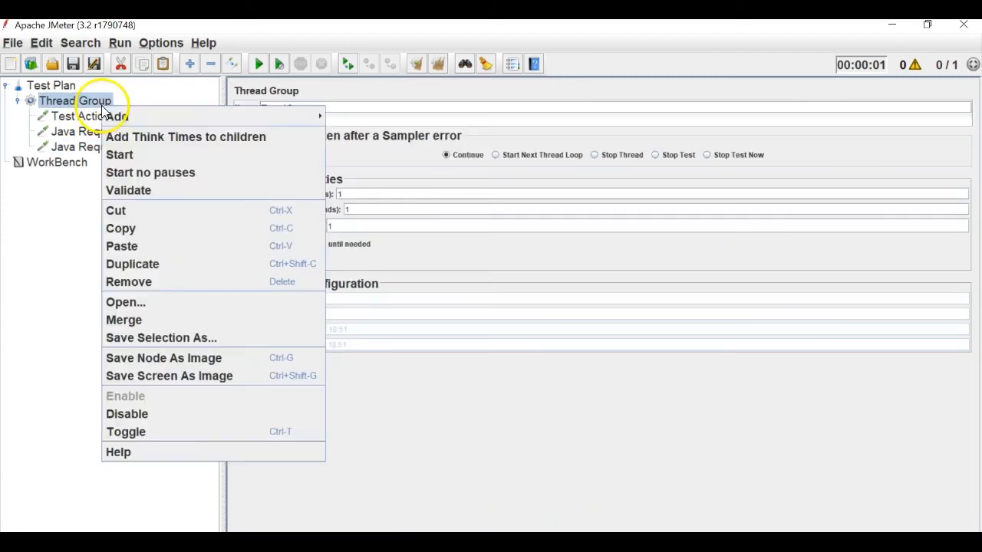
mouse_move(157, 117)
mouse_move(390, 188)
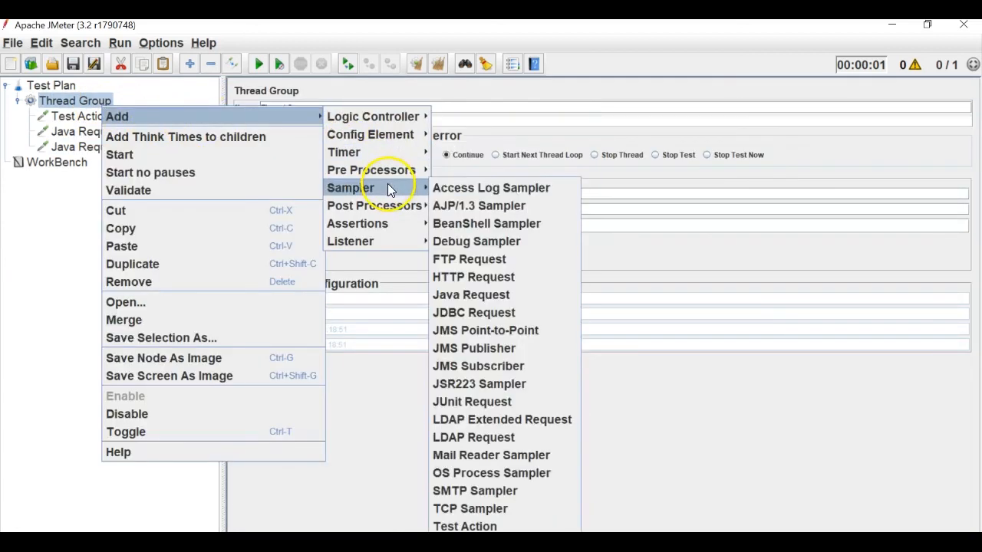
left_click(465, 291)
left_click(100, 104)
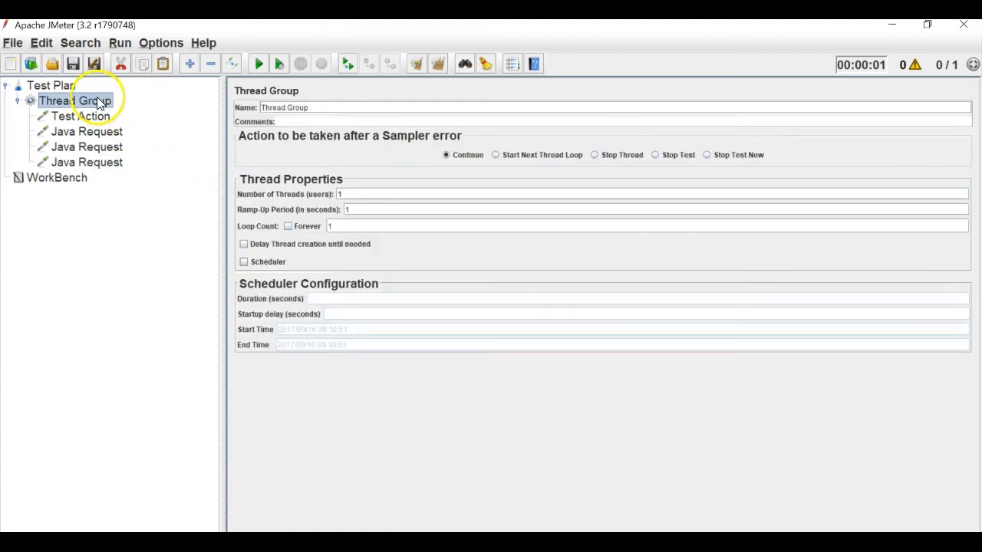
right_click(99, 104)
mouse_move(254, 107)
mouse_move(406, 181)
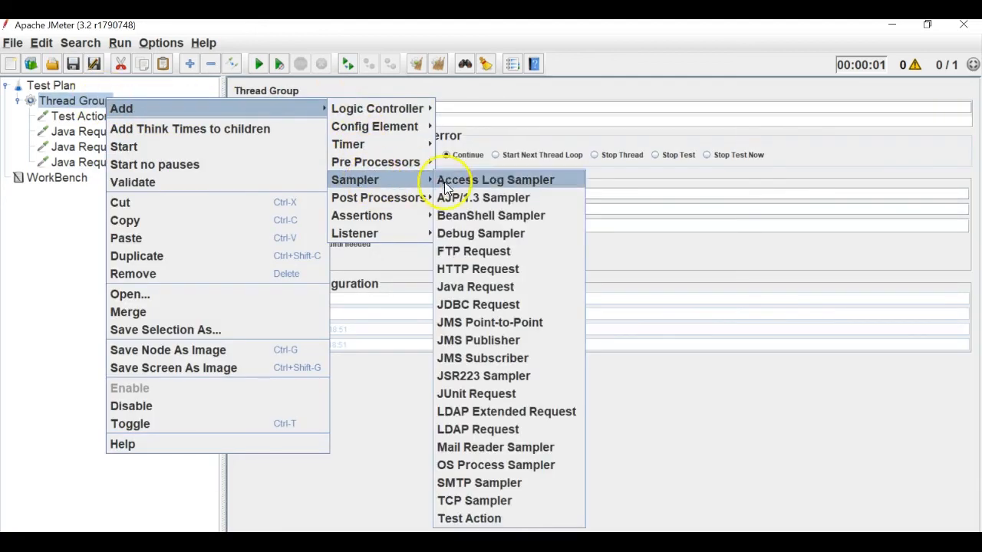
left_click(480, 287)
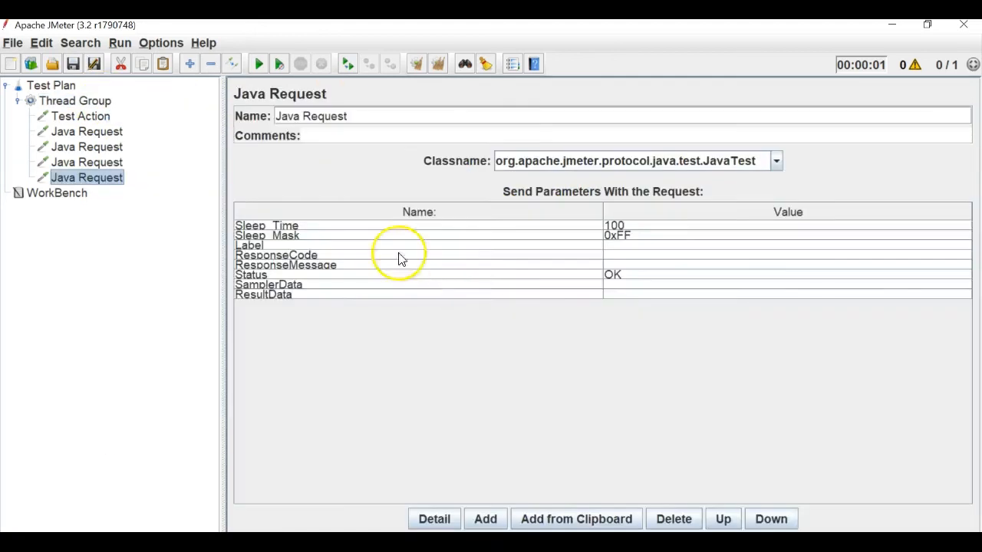
- Rename the four Java Request samplers in order as Java Request 1, Java Request 2, Java Request 3 and Java Request 4
left_click(111, 132)
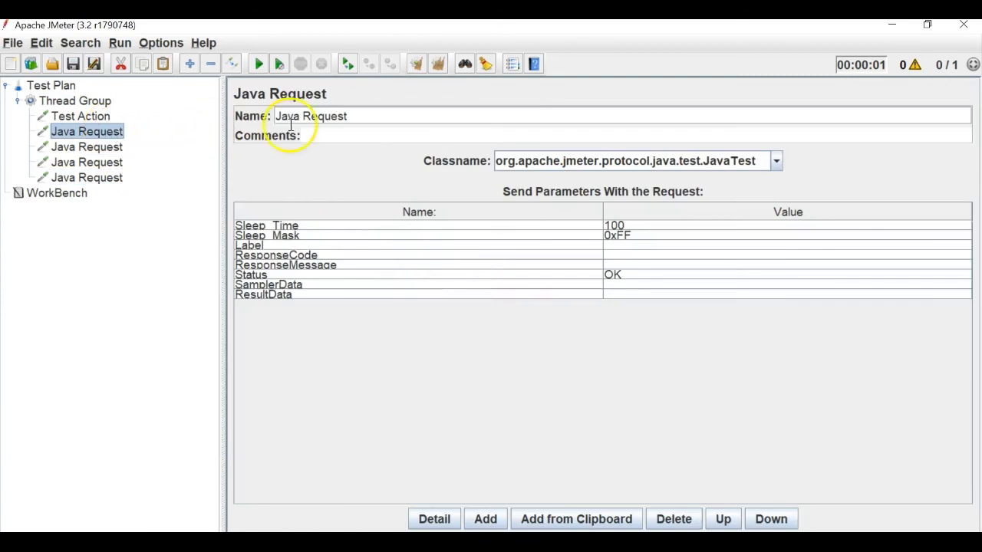
left_click(372, 108)
type("1")
left_click(85, 146)
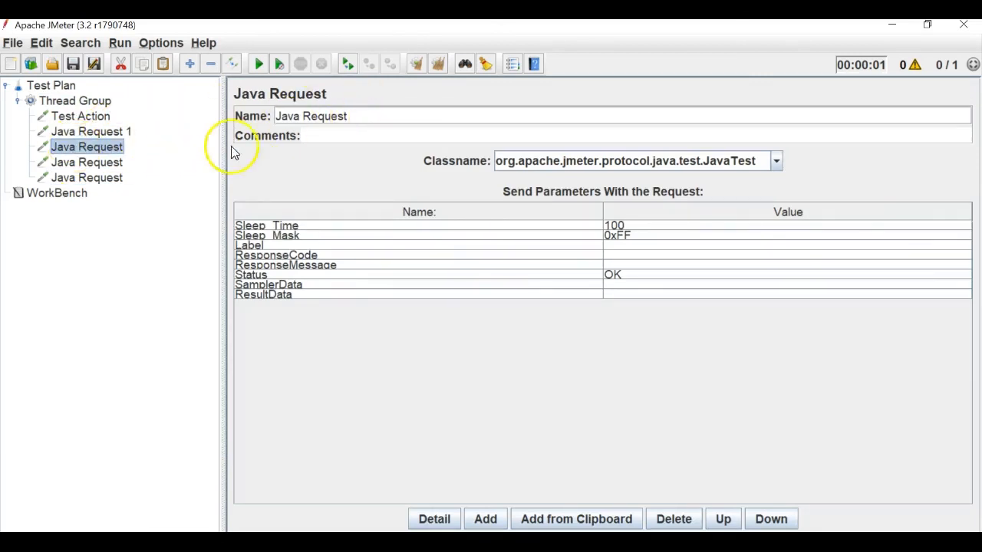
type("2")
left_click(86, 162)
left_click(361, 115)
type("3")
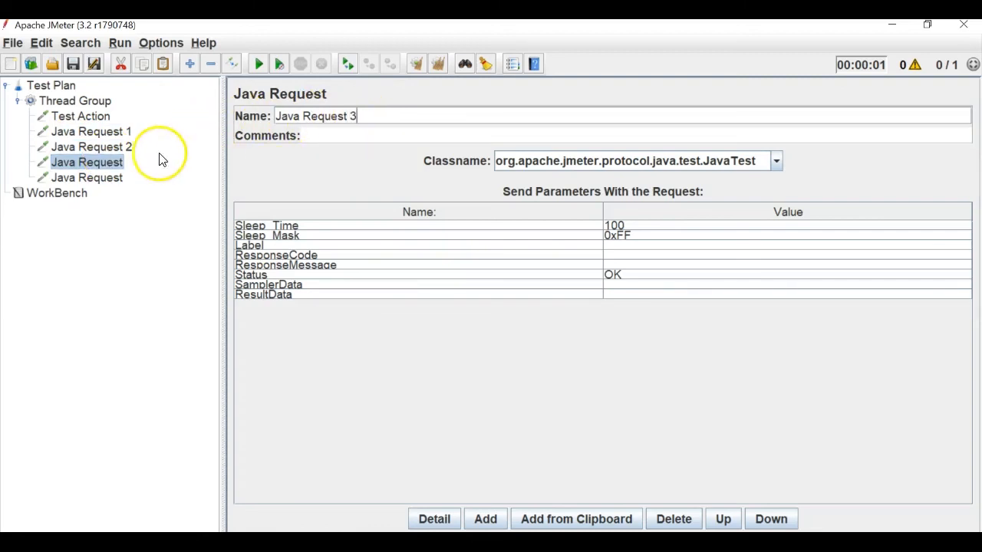
left_click(108, 178)
left_click(356, 119)
type("4")
left_click(91, 116)
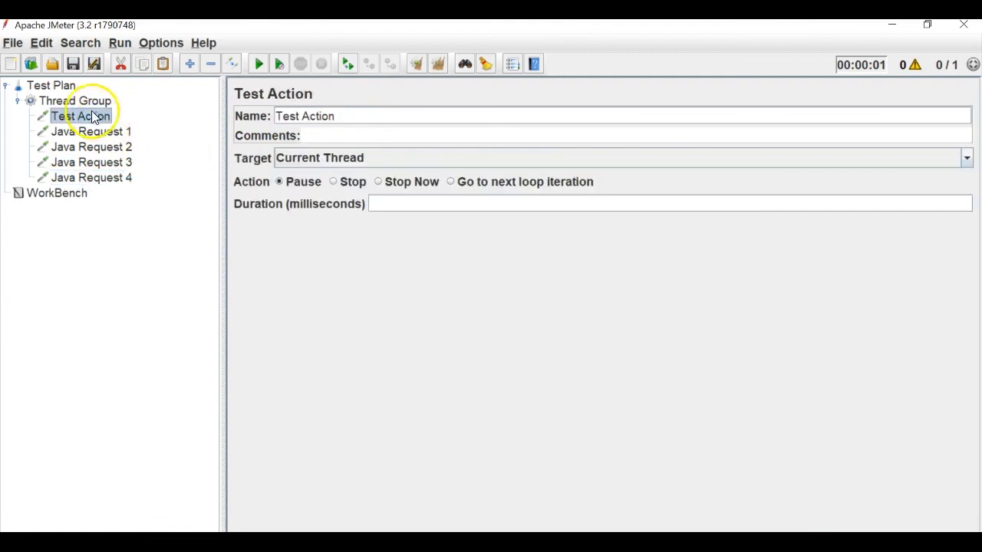
- Enlarge the interface text and add a View Results Tree listener to the Thread Group
left_click(83, 105)
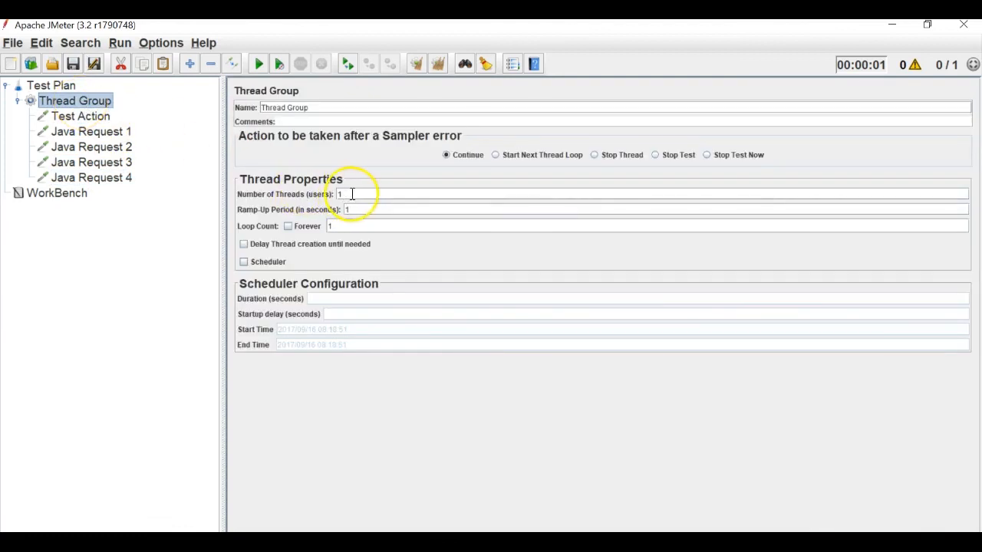
key("ctrl+plus")
key("ctrl+plus")
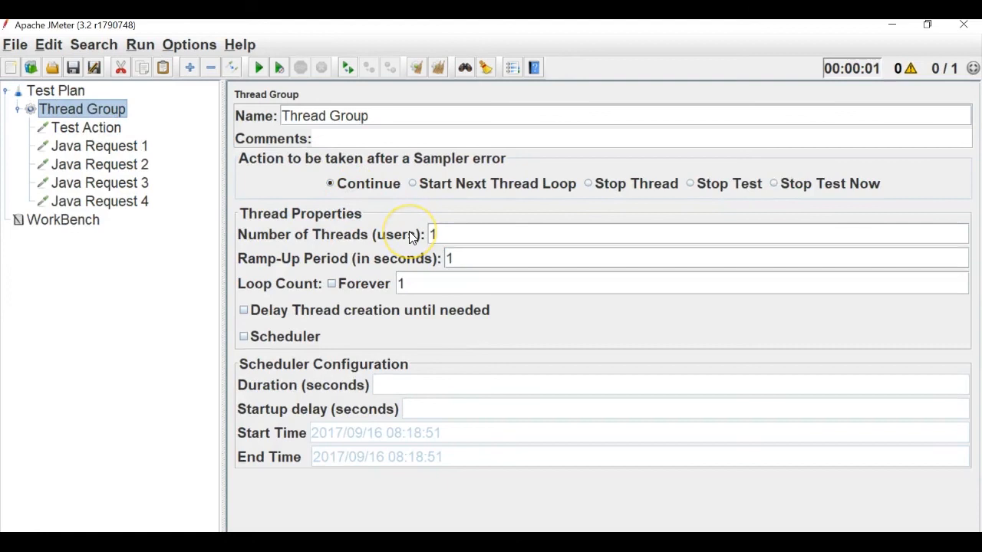
right_click(47, 108)
mouse_move(268, 124)
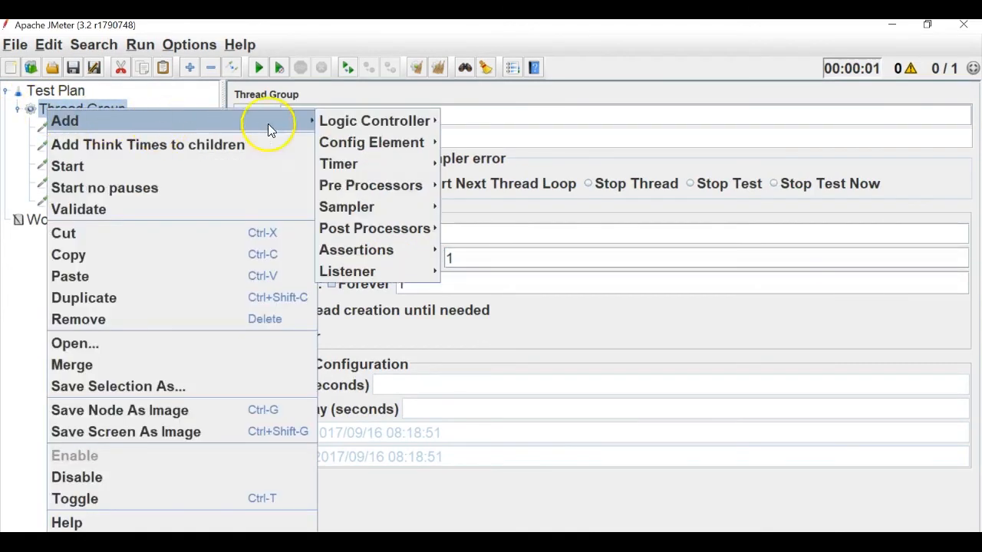
mouse_move(434, 271)
left_click(491, 550)
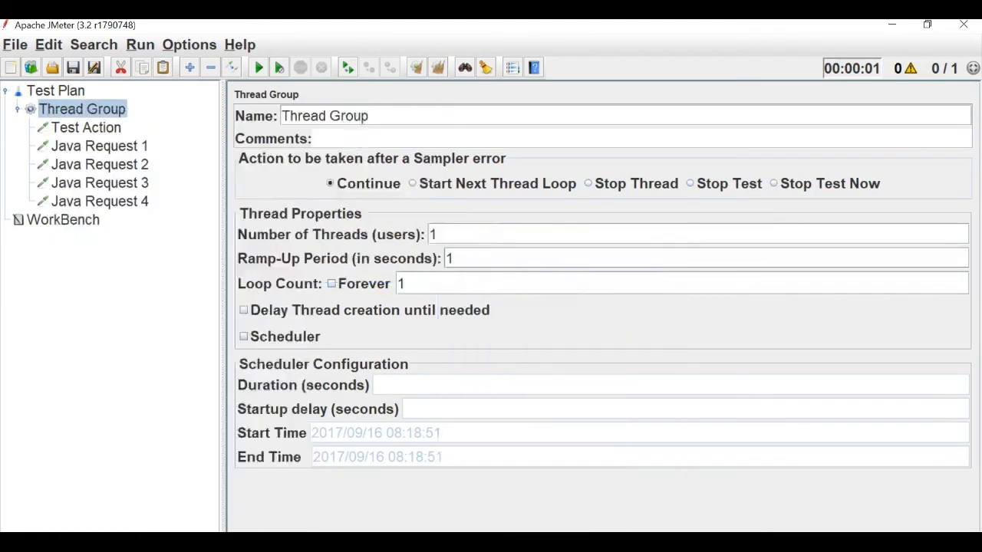
- Save the test plan as "Test Action Sampler.jmx" in the 6- Samplers folder
left_click(15, 44)
left_click(46, 221)
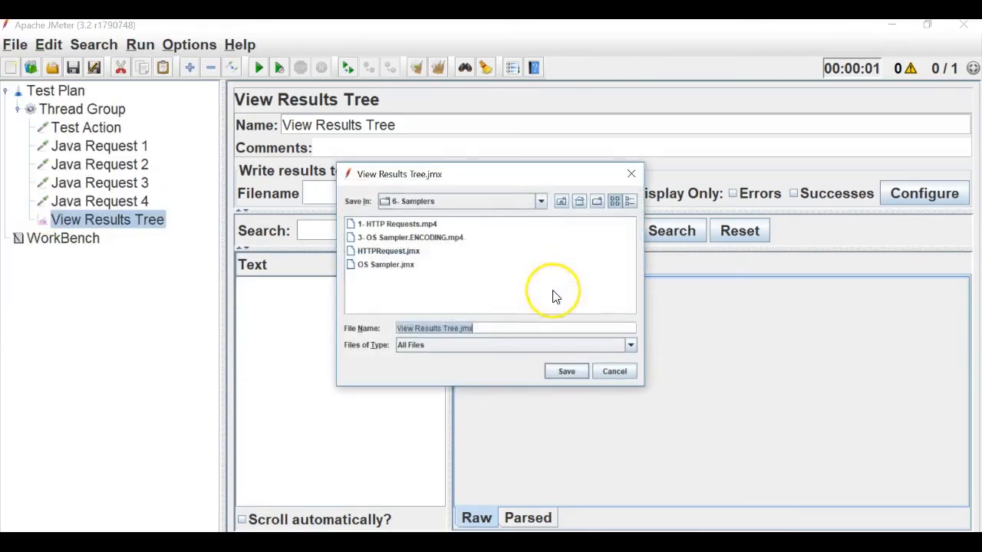
left_click(451, 328)
left_click_drag(458, 329, 371, 325)
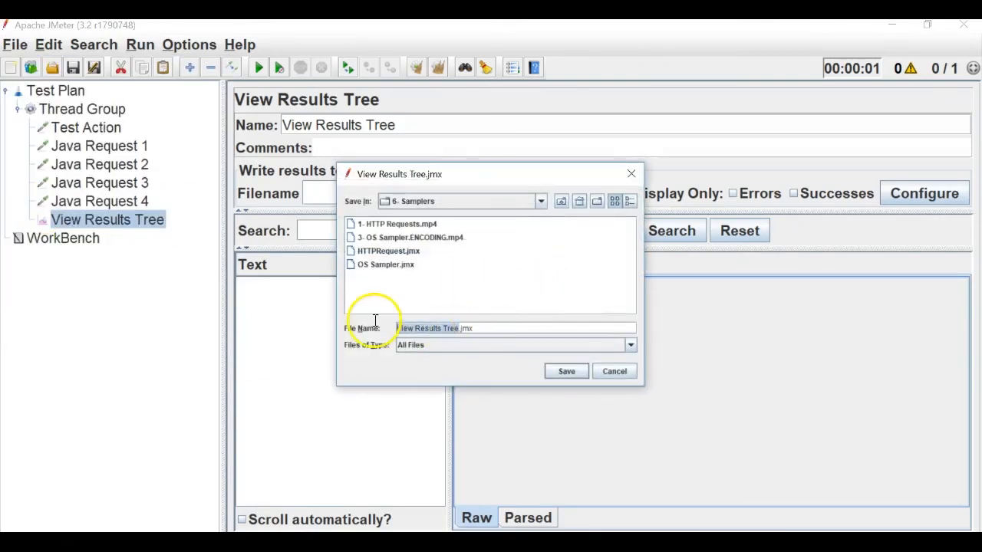
key("BackSpace")
type("Test Act")
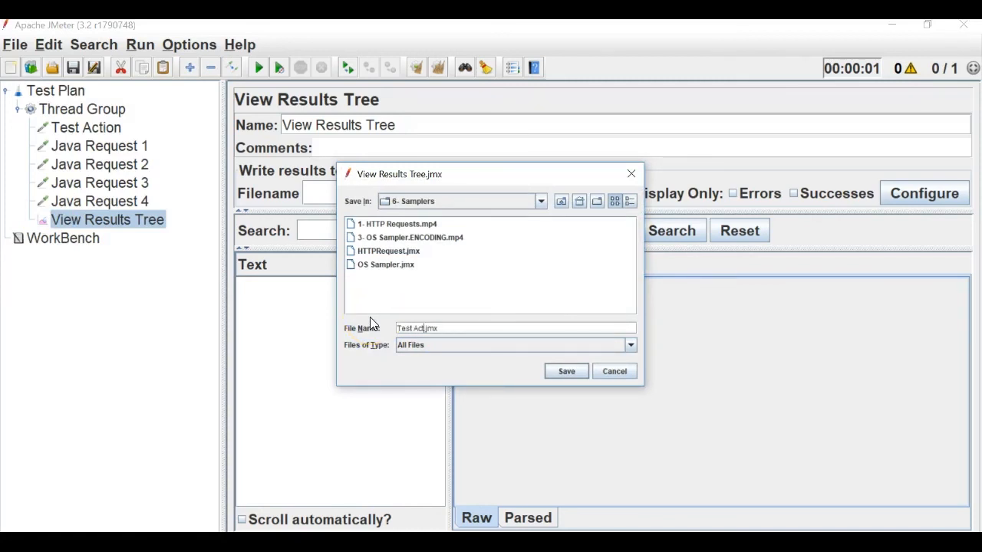
type("ion Sampler")
key("Return")
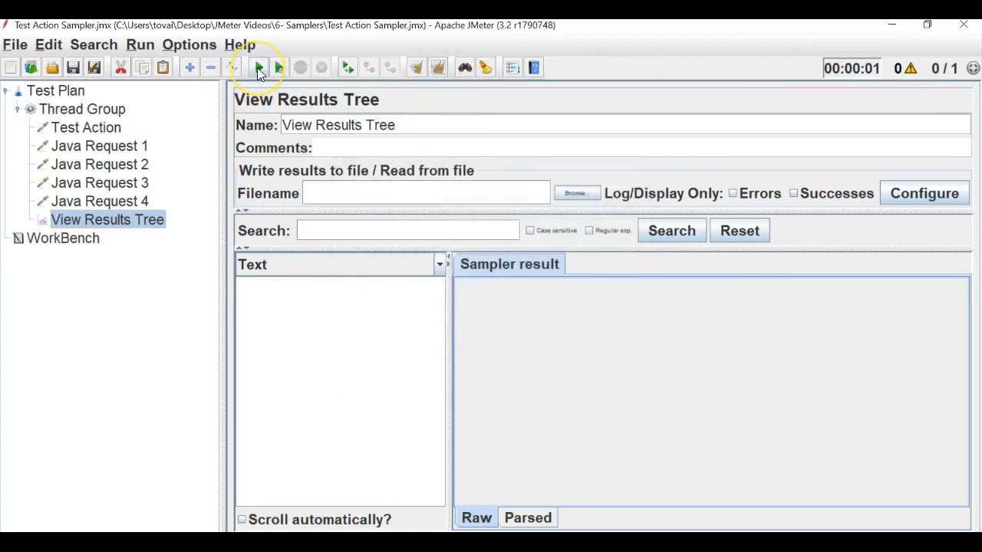
- Run the test with Test Action set to Pause and no duration, and check the results in View Results Tree
left_click(86, 128)
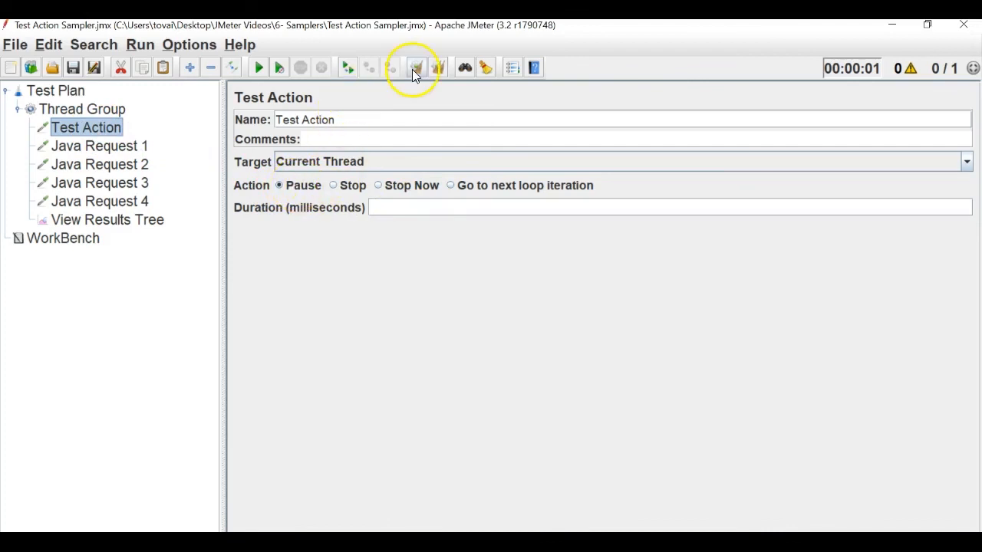
left_click(259, 67)
left_click(154, 219)
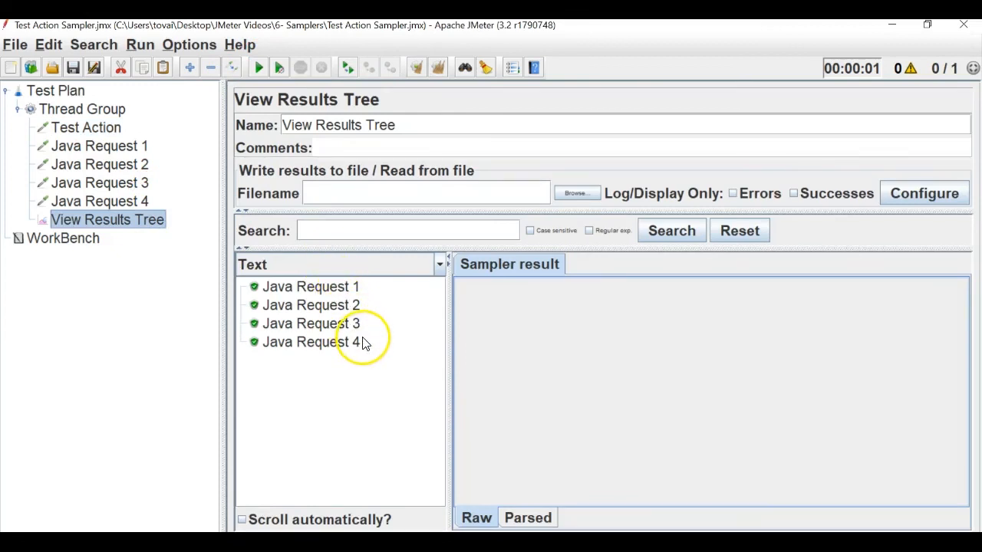
- Set the Test Action sampler's pause duration to 5000 milliseconds
left_click(108, 128)
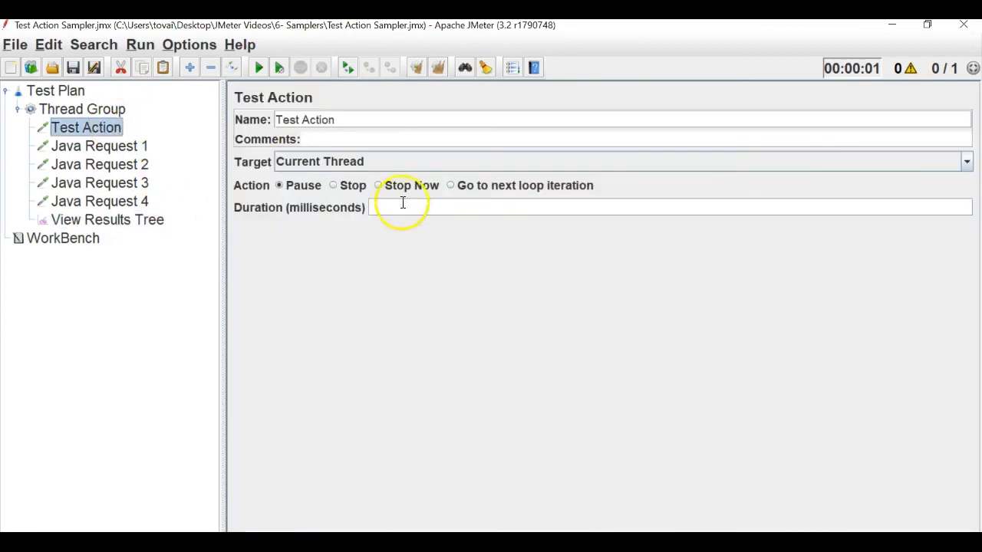
left_click(396, 202)
type("5000")
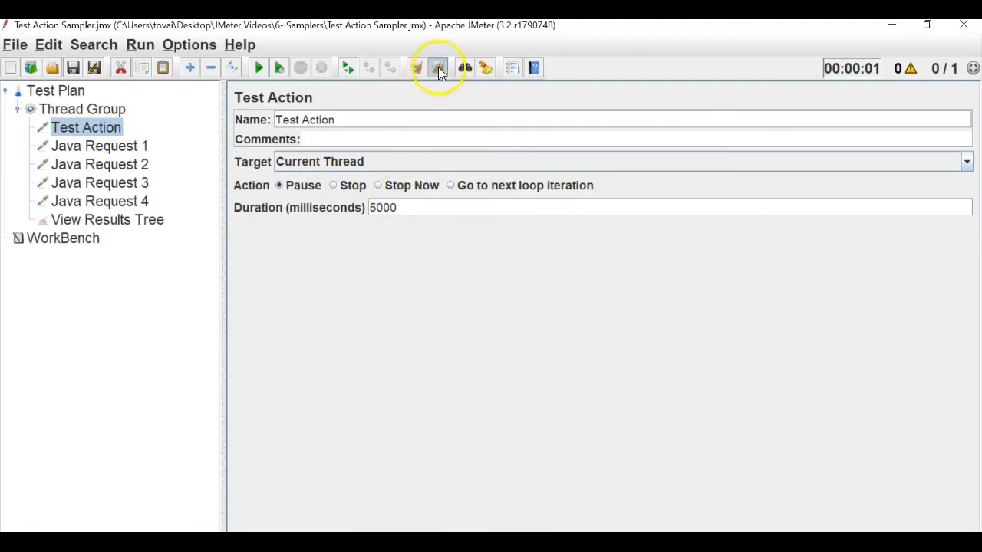
- Run the test with the 5000 ms pause placed ahead of all Java Requests and check the results in View Results Tree
left_click(253, 70)
left_click(107, 219)
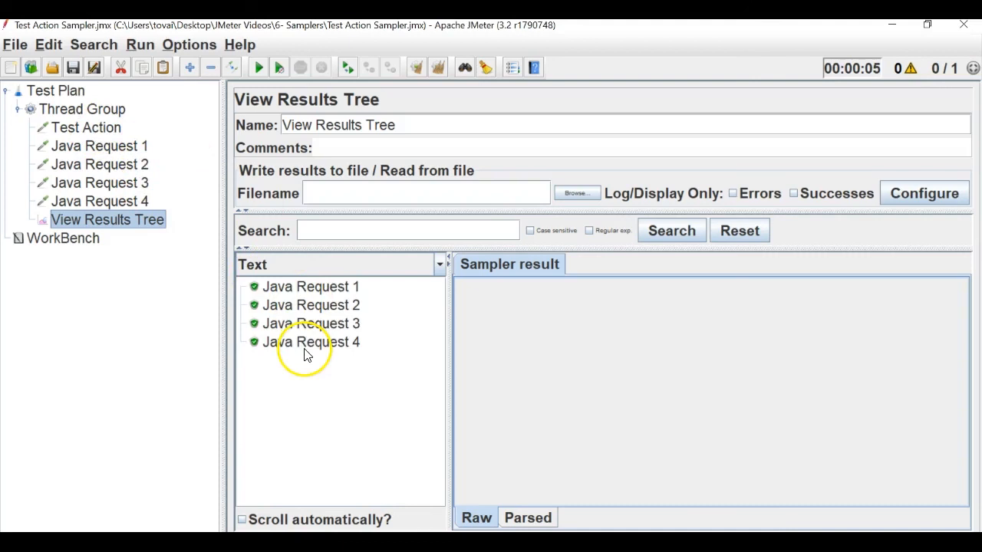
- Move the Test Action sampler between Java Request 2 and Java Request 3, then rerun the test and check the results tree
left_click(115, 129)
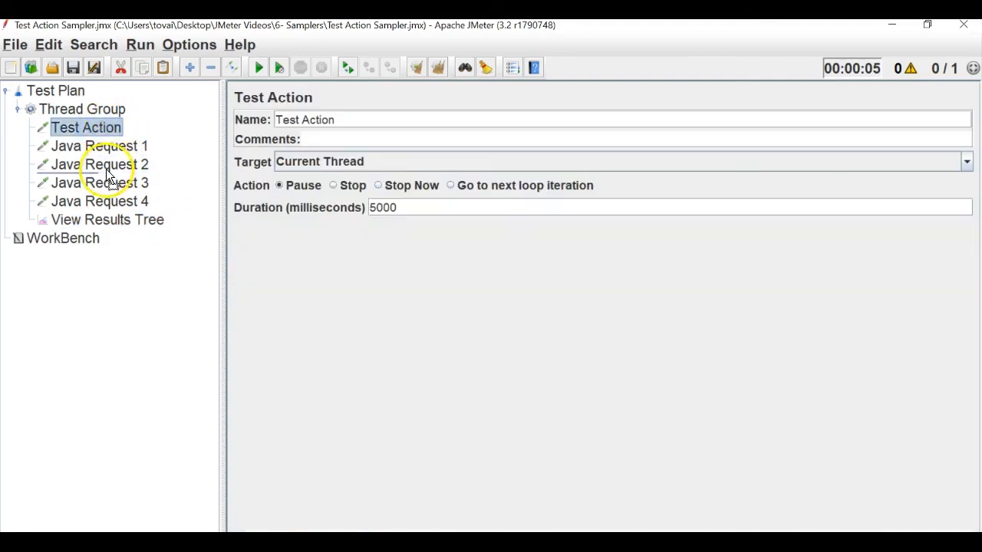
left_click_drag(107, 178, 107, 180)
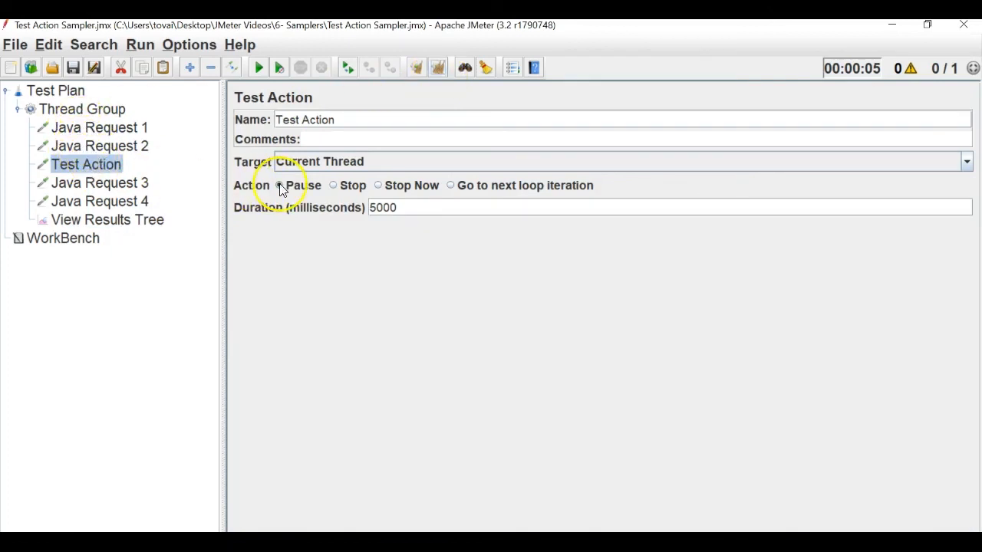
left_click_drag(411, 208, 368, 212)
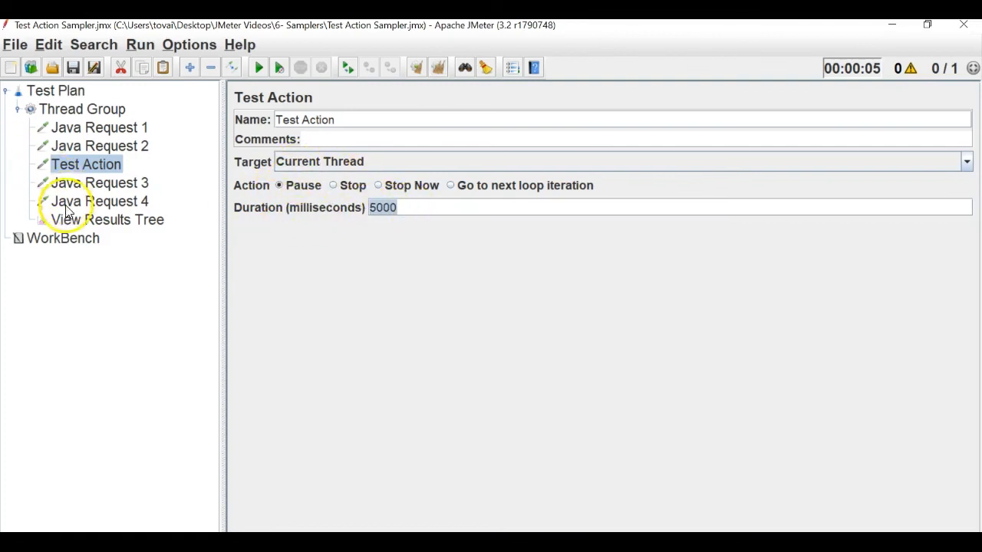
left_click(69, 219)
left_click(253, 67)
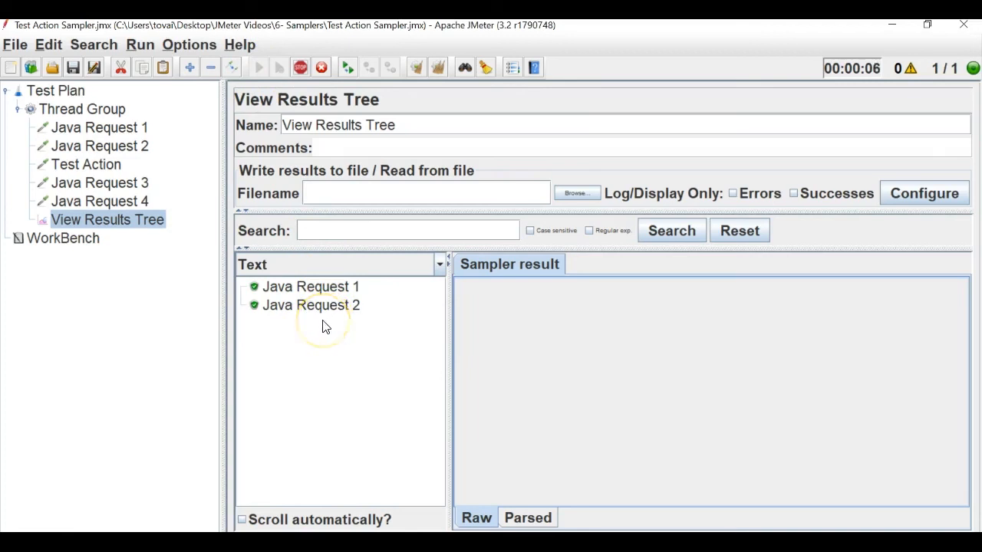
- Set the Test Action sampler's action to Stop, then run the test and check the results in View Results Tree
left_click(105, 166)
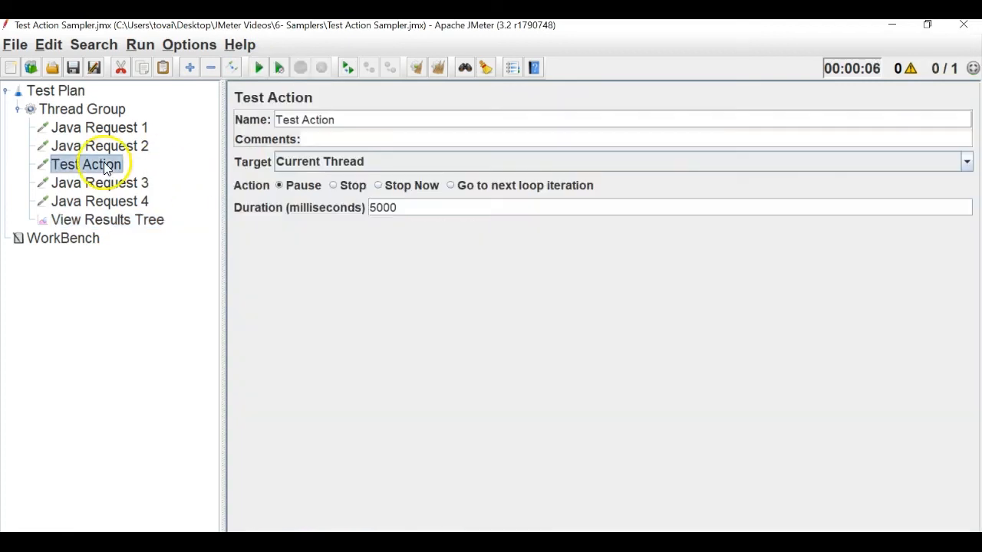
left_click(337, 186)
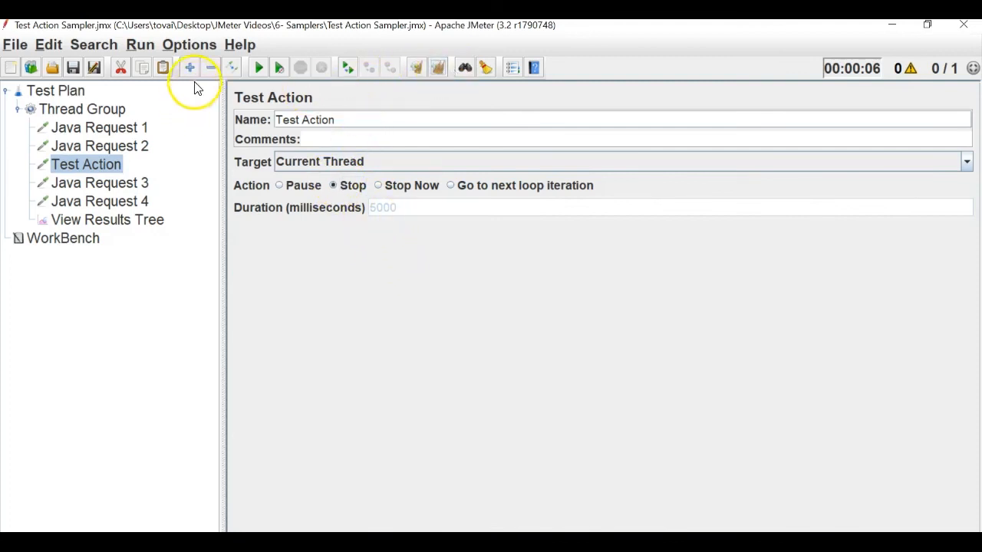
left_click(256, 71)
left_click(131, 219)
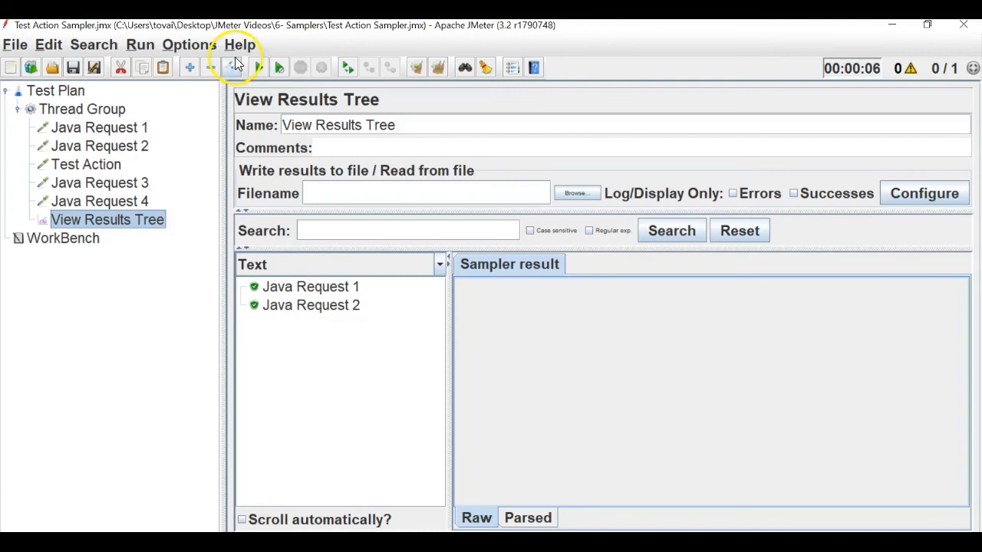
- Set the Thread Group's loop count to 2, clear the old results, and rerun the test with View Results Tree open
left_click(119, 109)
double_click(399, 283)
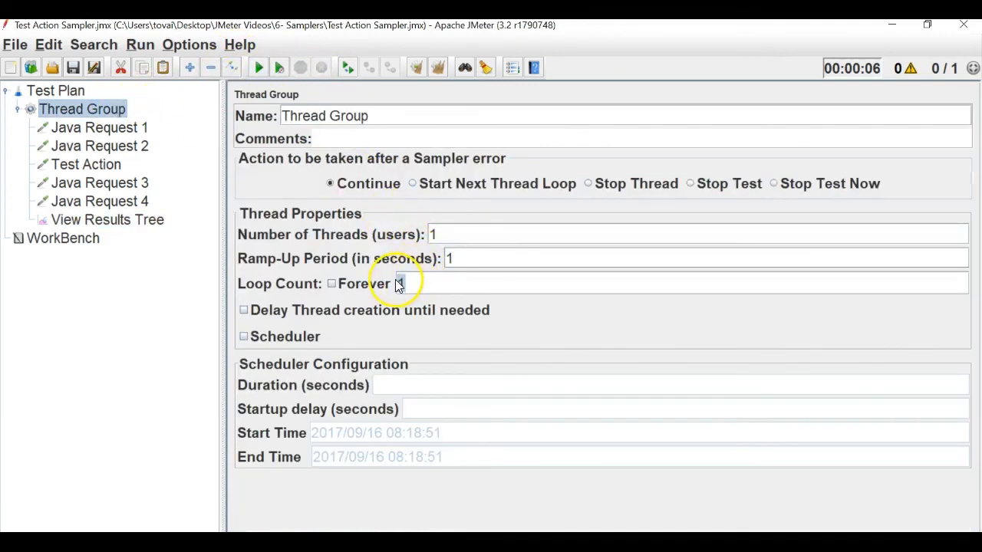
type("2")
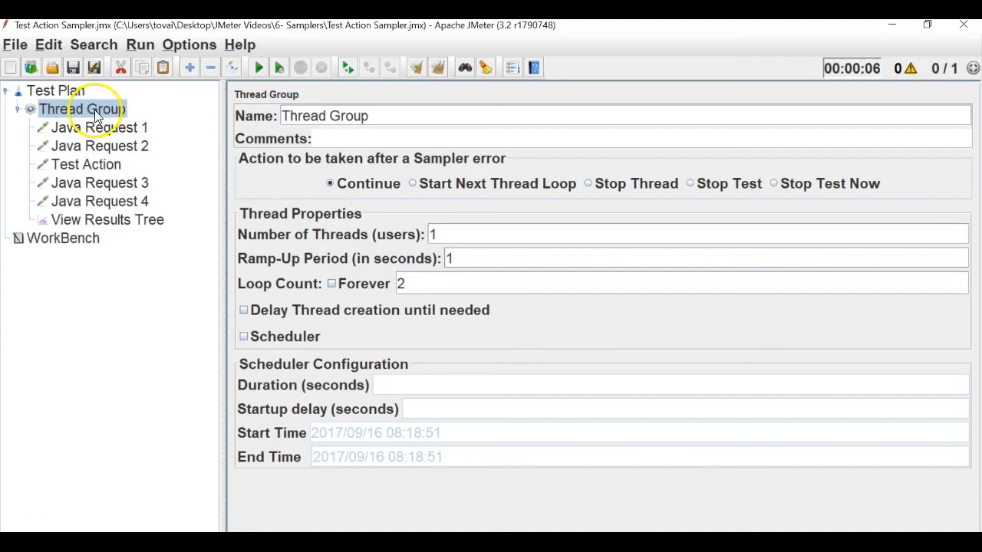
left_click(98, 219)
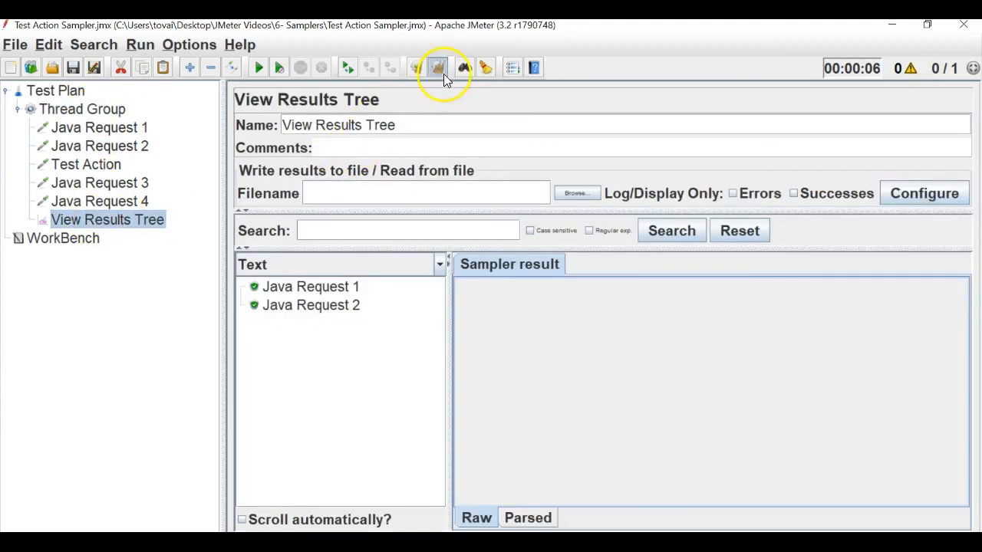
left_click(443, 74)
left_click(259, 67)
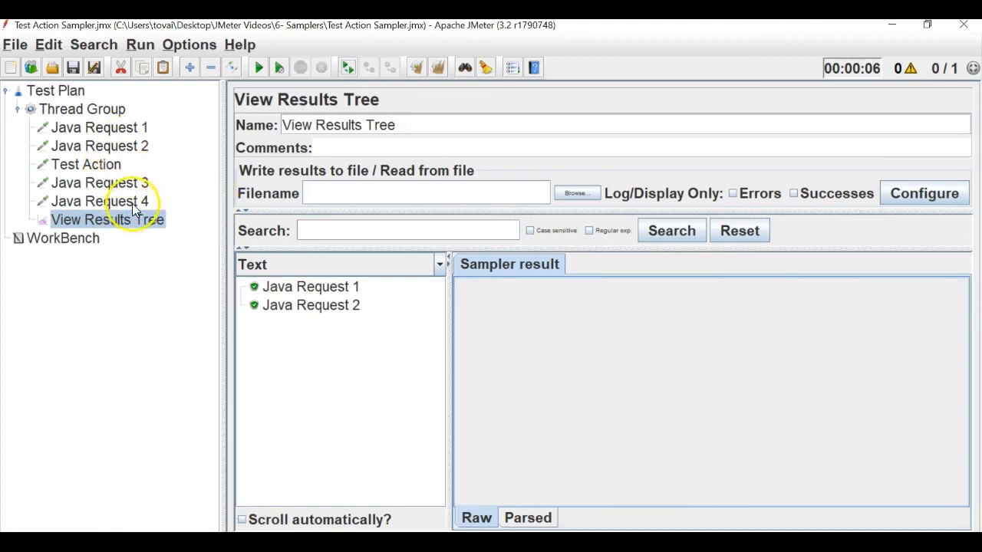
- Set the Test Action sampler's action to Go to next loop iteration and review the Java Requests that precede it
left_click(77, 109)
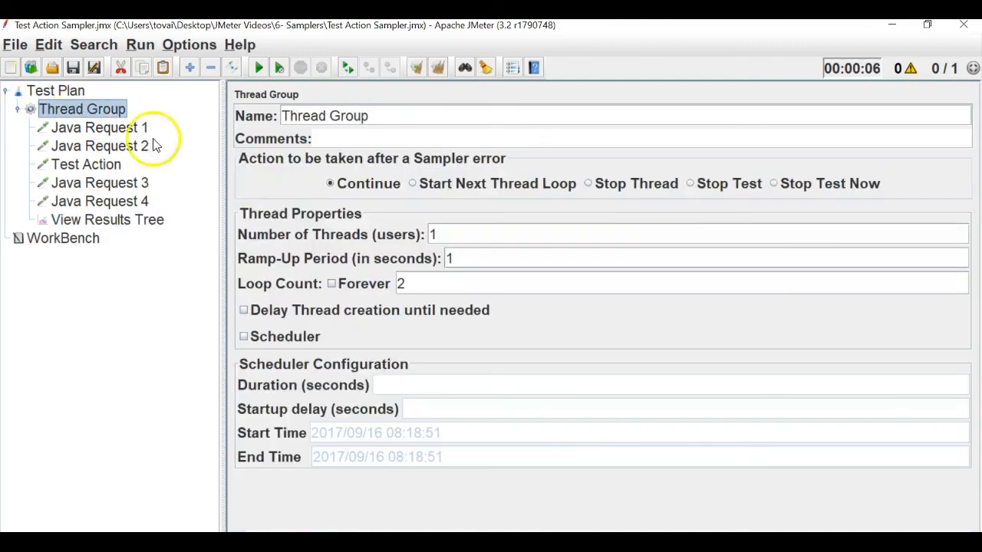
left_click(94, 165)
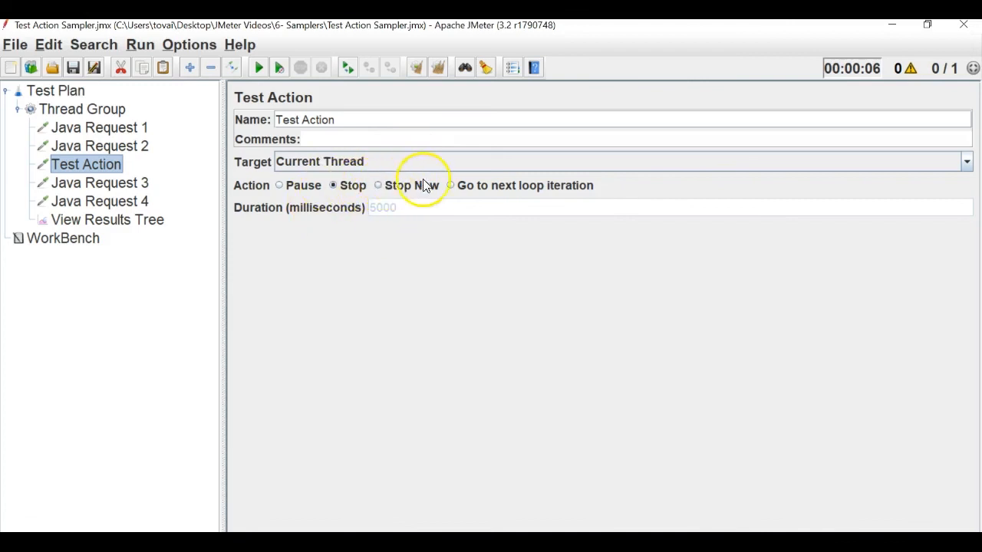
left_click(454, 189)
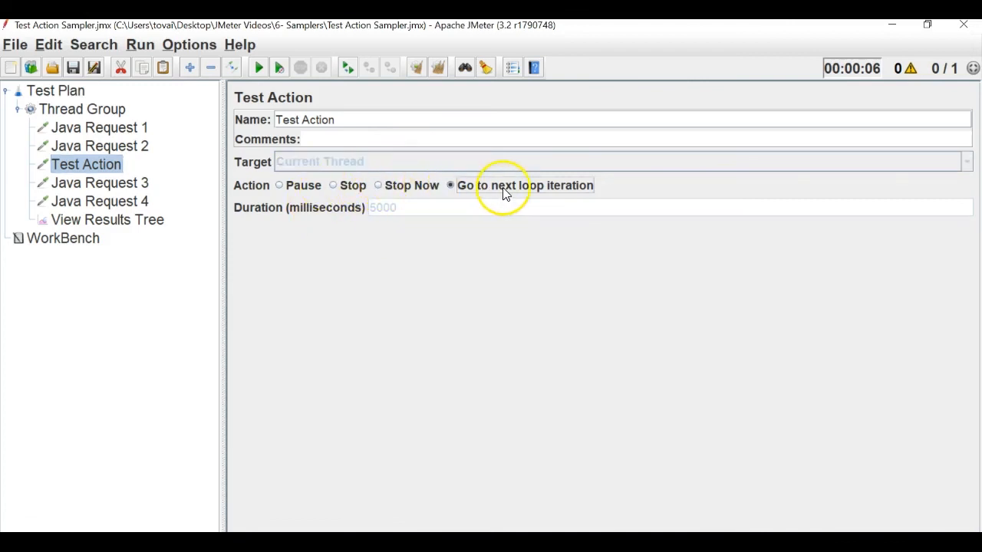
left_click(125, 133)
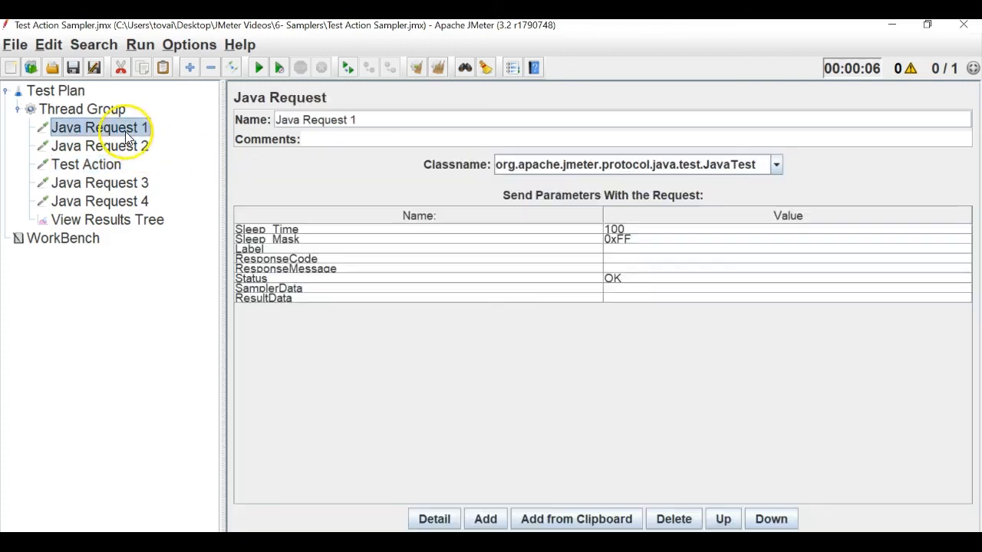
left_click(119, 146)
left_click(110, 164)
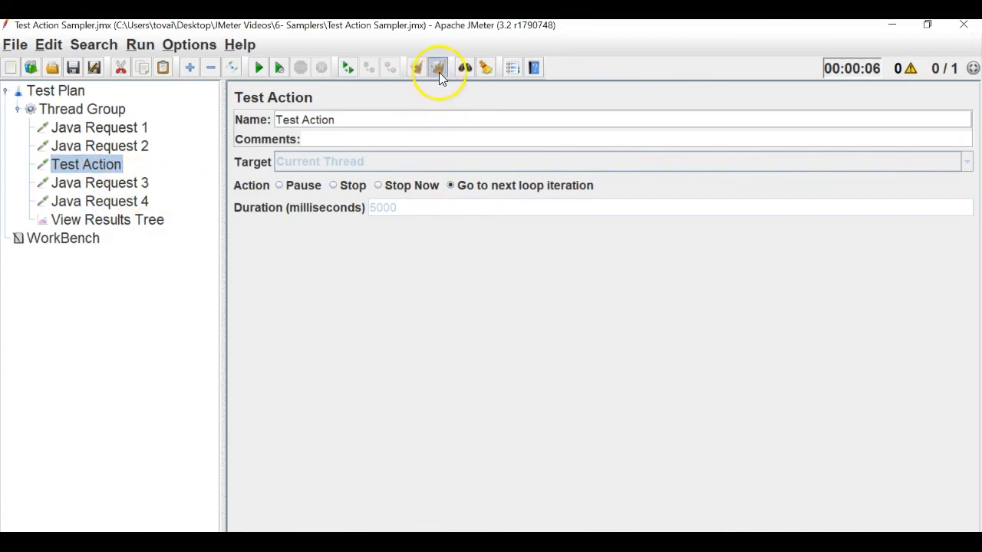
- Clear the results, run the test with Go to next loop iteration, check View Results Tree, and return to the Test Action sampler
left_click(99, 220)
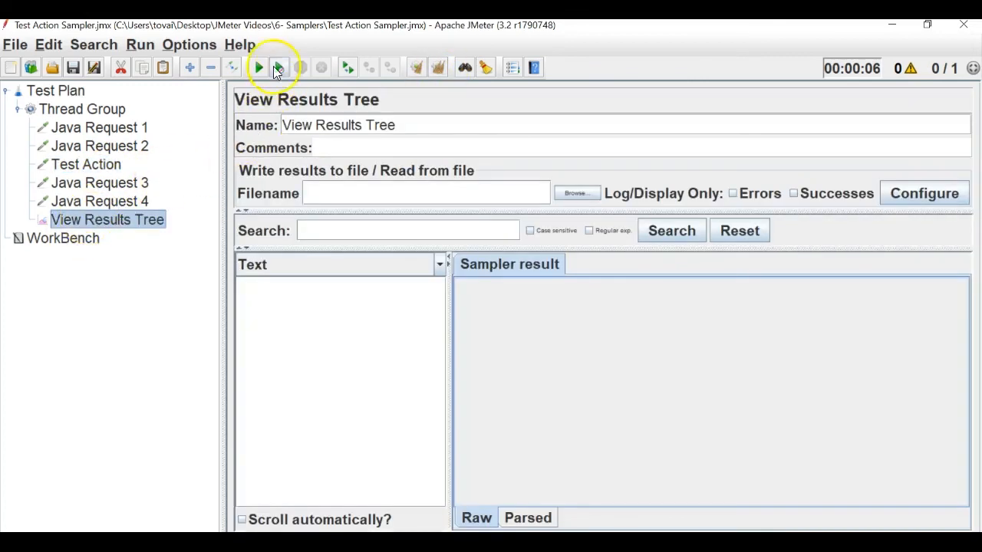
left_click(259, 66)
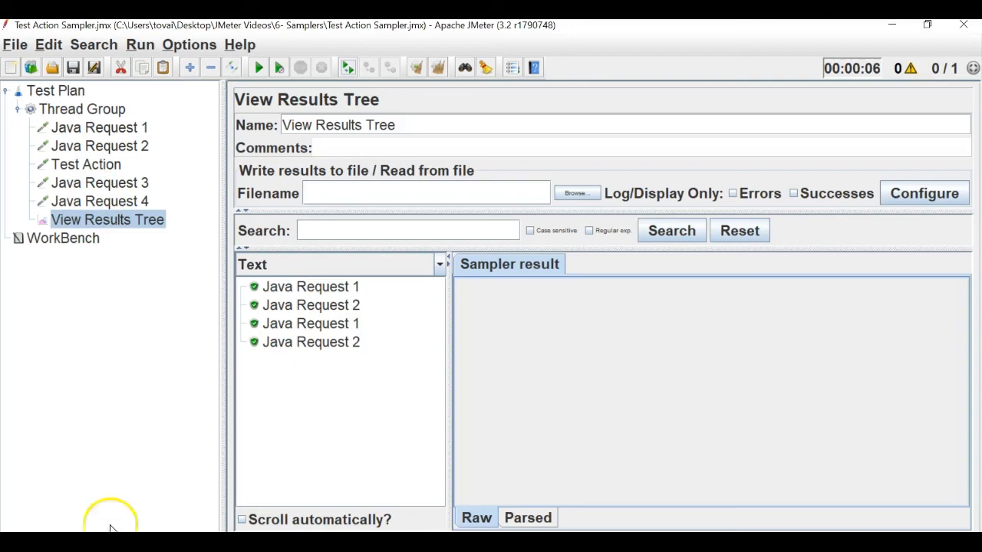
left_click(85, 164)
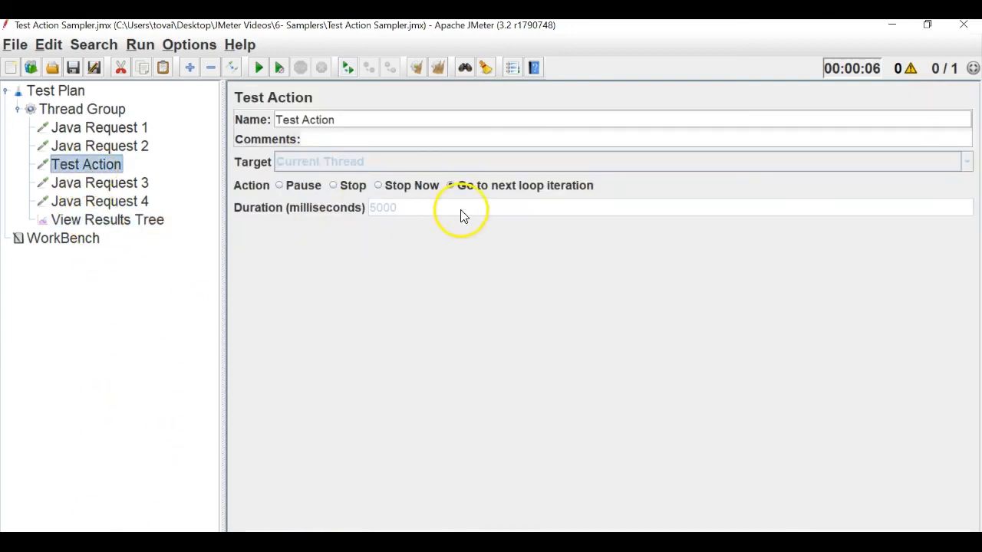